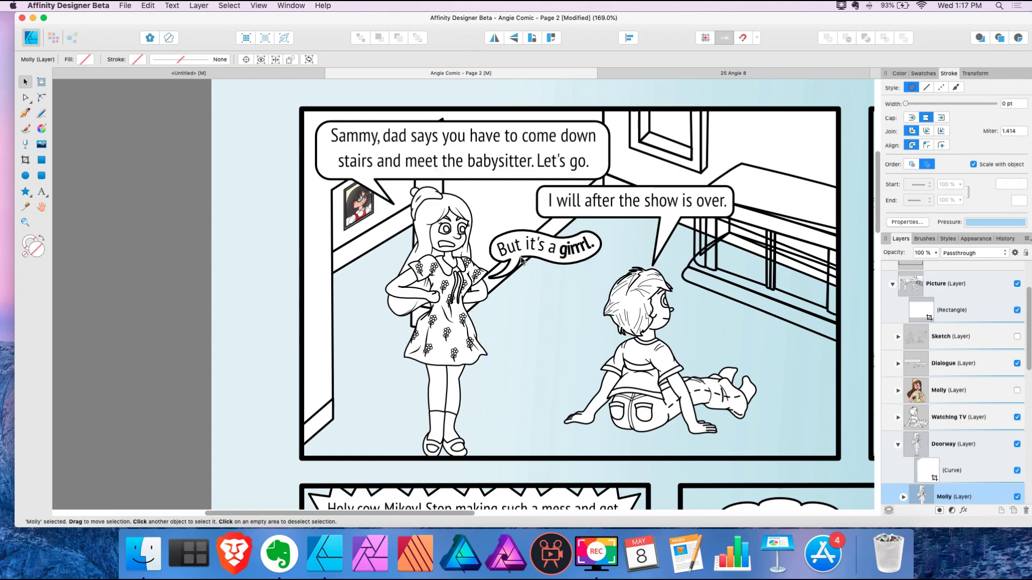
Hide the Dialogue layer, then reposition the unclipped Molly figure over the doorway at the panel's left edge
scroll(521, 259, "left", 5)
scroll(520, 259, "left", 6)
scroll(416, 240, "right", 2)
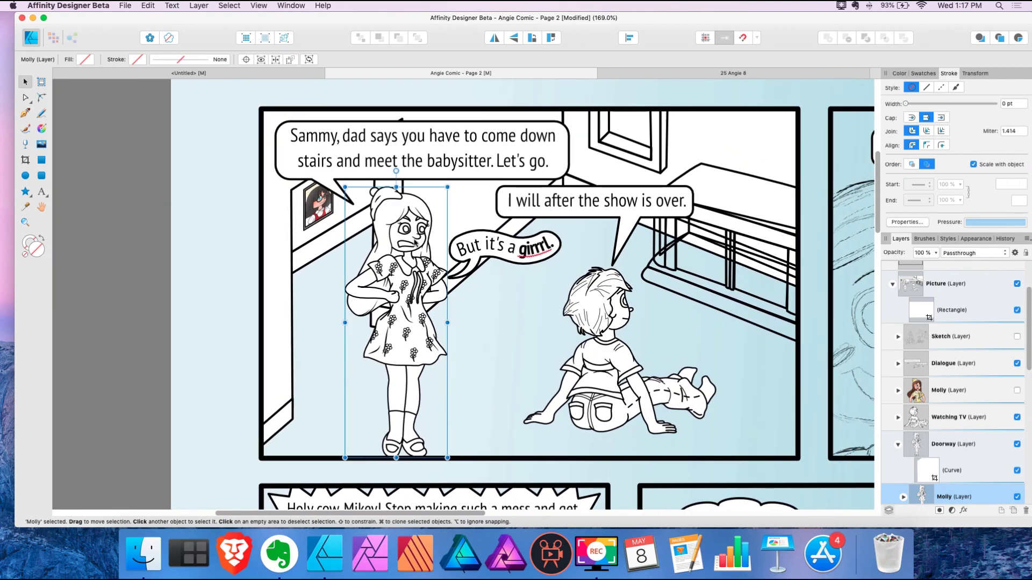
left_click(1017, 366)
mouse_move(410, 296)
left_mouse_down()
mouse_move(408, 277)
mouse_move(248, 249)
mouse_move(321, 250)
mouse_move(409, 283)
left_mouse_up()
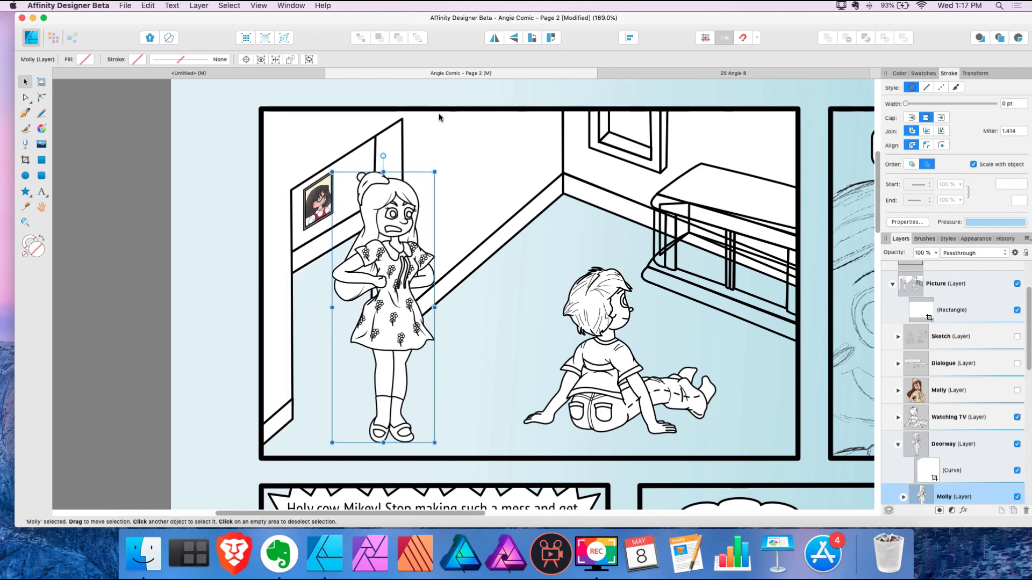
mouse_move(402, 318)
left_mouse_down()
mouse_move(272, 308)
mouse_move(355, 304)
mouse_move(409, 319)
mouse_move(276, 320)
mouse_move(422, 317)
mouse_move(408, 316)
left_mouse_up()
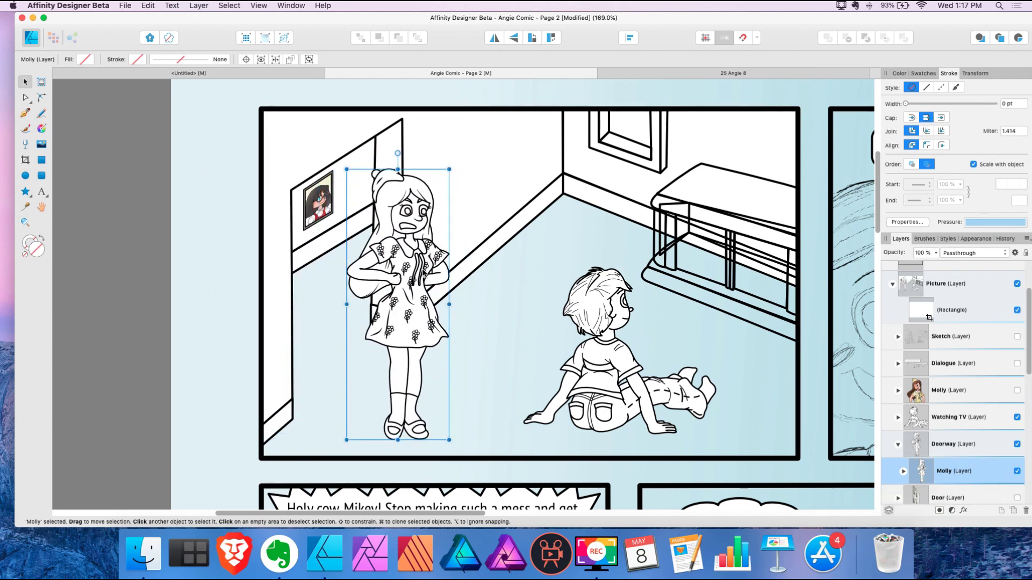
left_click_drag(423, 277, 342, 263)
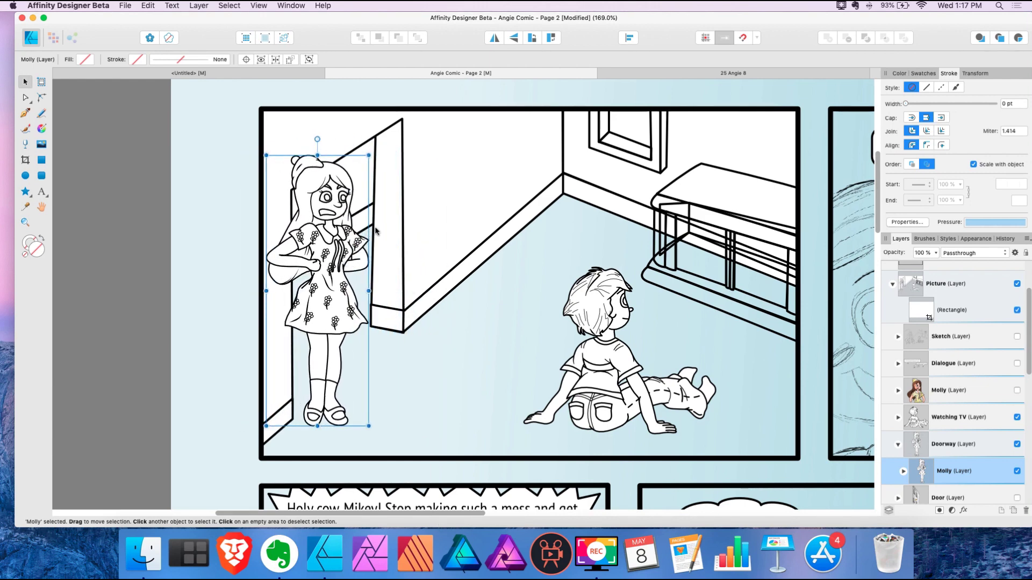
Draw a closed Pen curve following the doorway's left and top edges and enclosing the visible part of the Molly figure
left_click(25, 113)
scroll(314, 147, "up", 3)
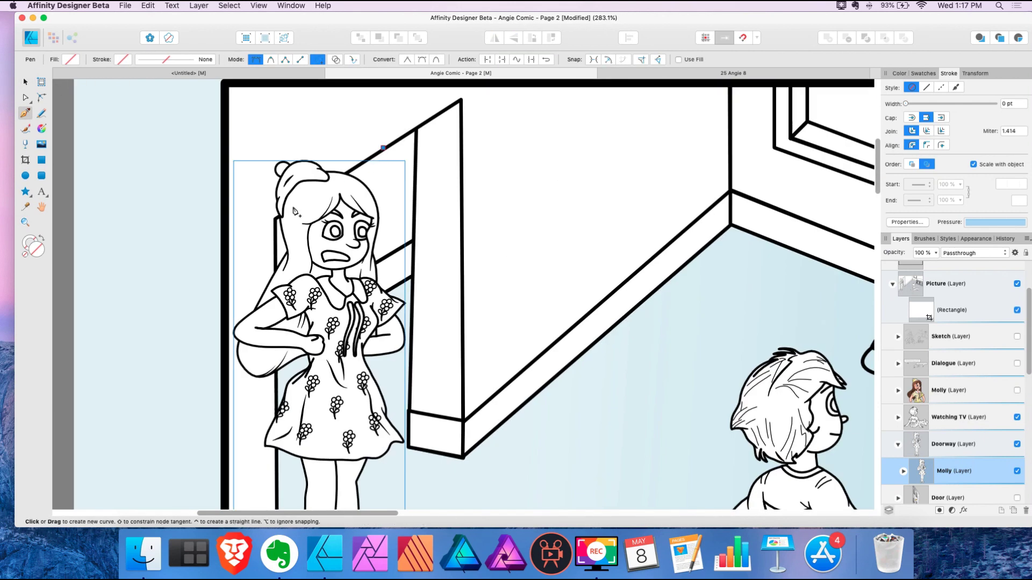
left_click(277, 226)
scroll(267, 336, "down", 5)
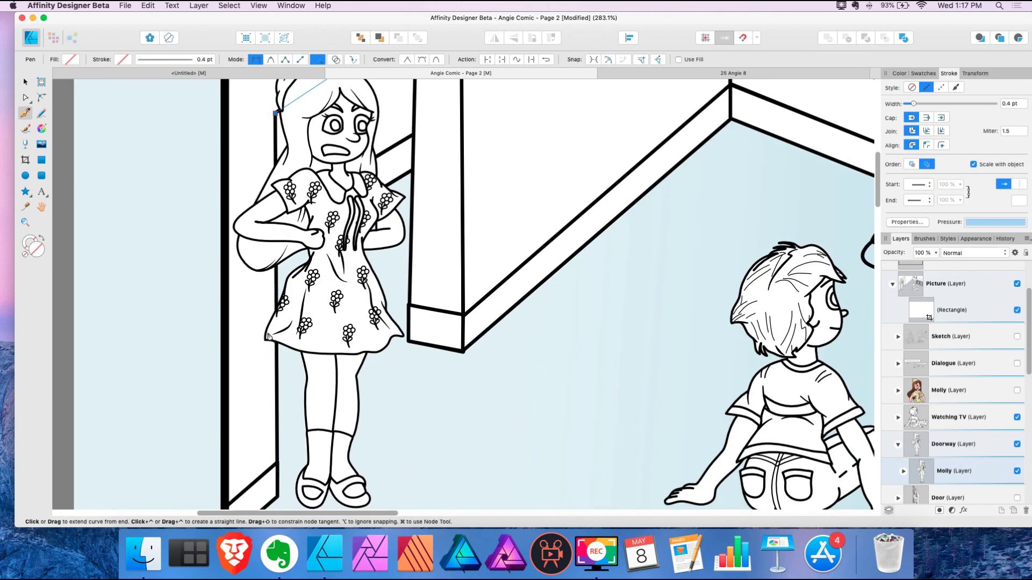
left_click(277, 495)
scroll(312, 438, "down", 5)
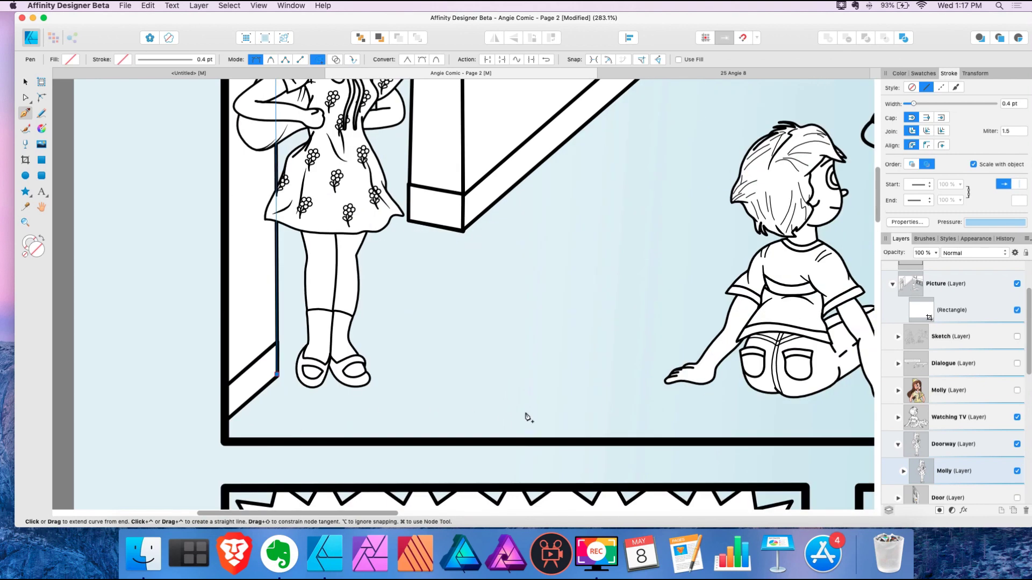
scroll(527, 417, "up", 14)
left_click(493, 157)
left_click(383, 243)
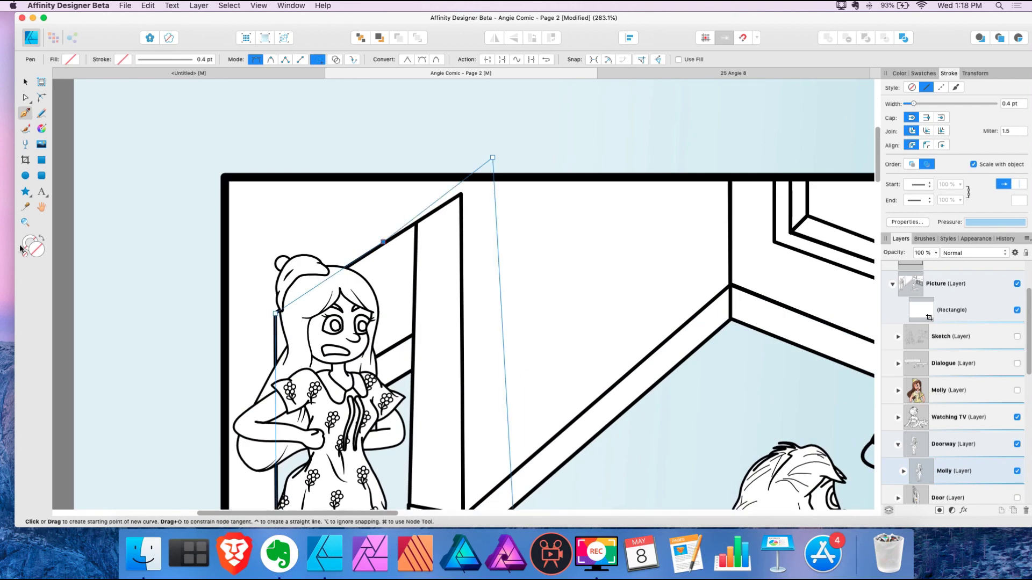
Fill the doorway curve with black and nest it in the Molly layer as a clipping mask
left_click(899, 73)
left_click(895, 162)
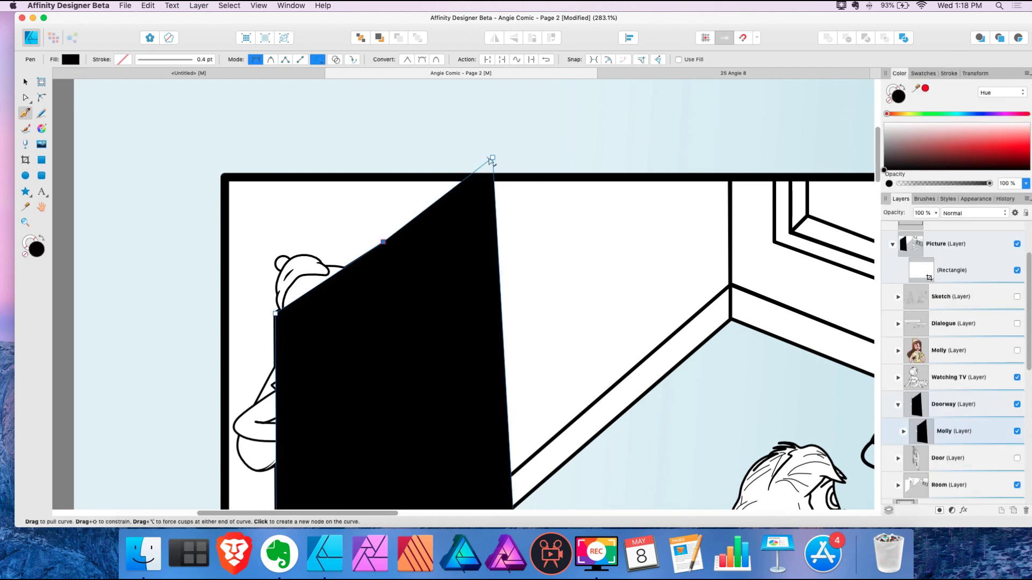
left_click_drag(492, 157, 496, 163)
left_click(903, 432)
left_click(932, 462)
left_click_drag(931, 462, 922, 433)
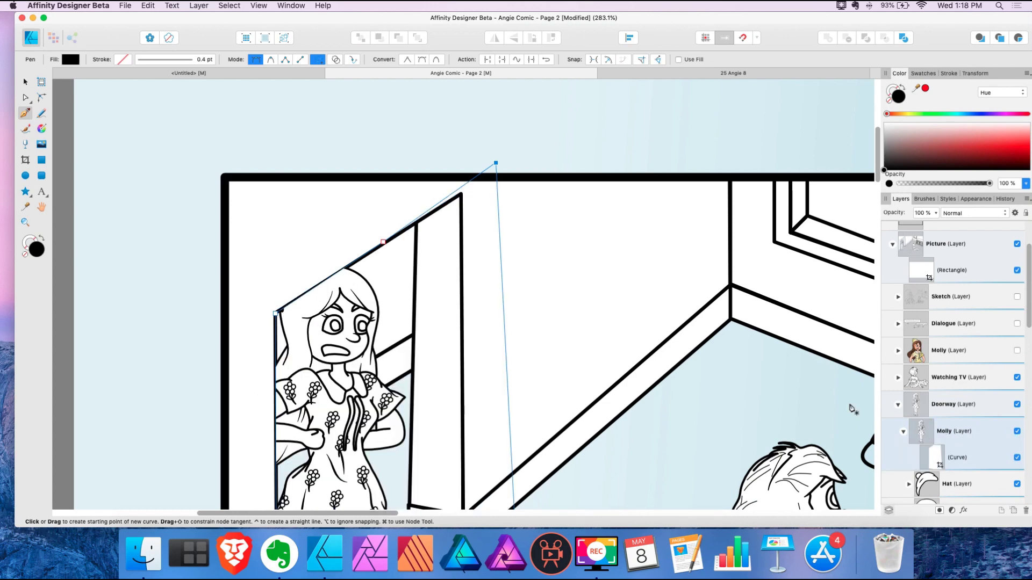
Refine the clipping curve's upper nodes so its edge follows the doorway's sloping top line
scroll(647, 344, "down", 2)
scroll(486, 319, "up", 2)
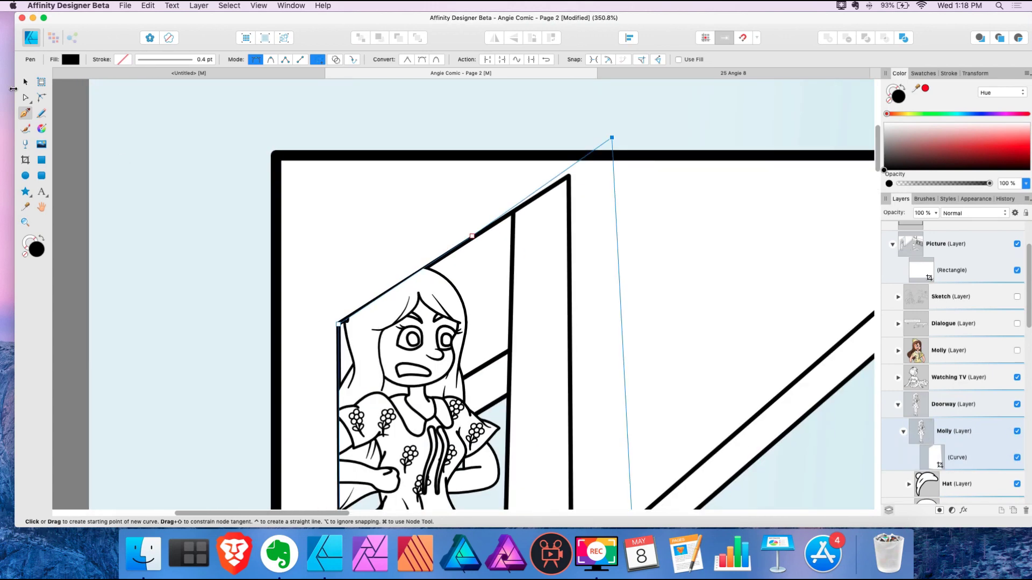
key("a")
scroll(333, 293, "up", 3)
left_click_drag(335, 295, 337, 294)
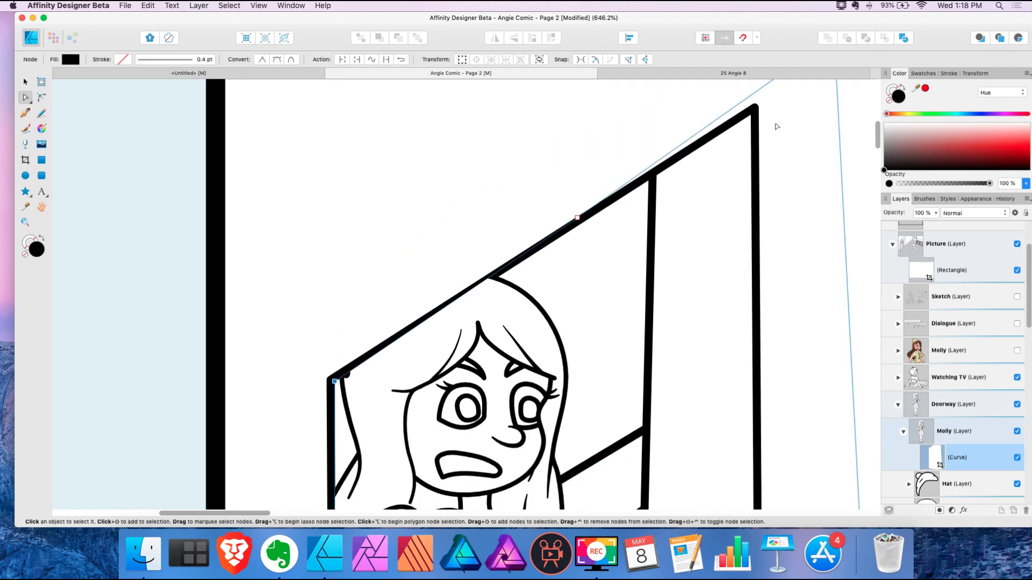
scroll(806, 150, "up", 4)
left_click_drag(835, 175, 837, 180)
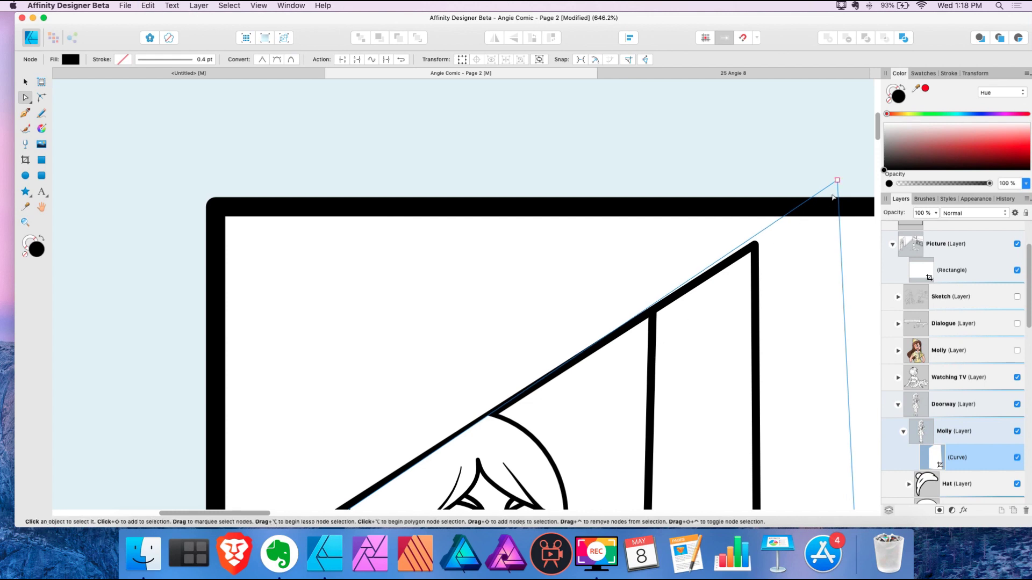
left_click_drag(837, 180, 844, 194)
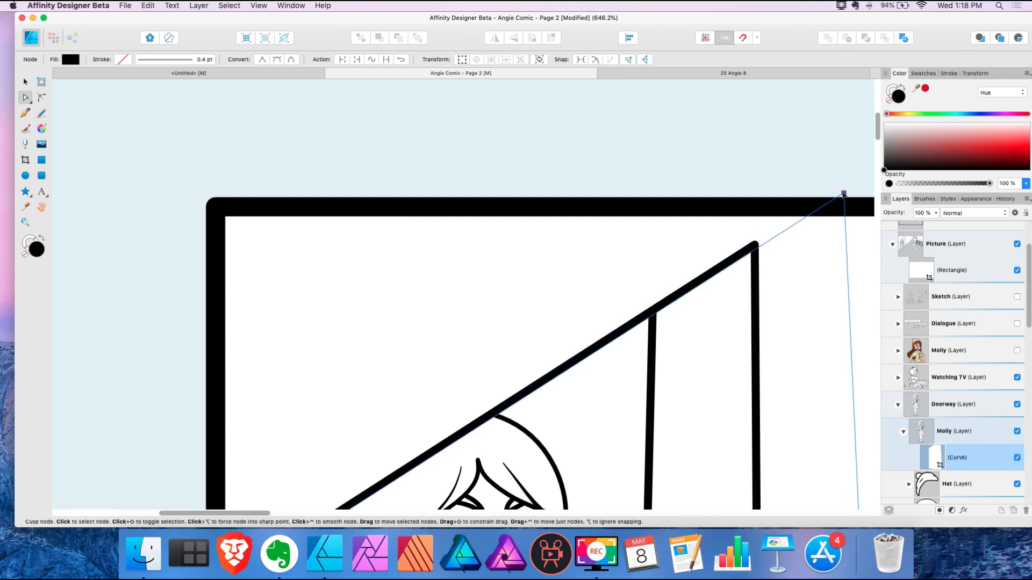
Move the clipping curve's lower-left node just below the baseboard at the doorway's bottom corner and collapse the Molly layer
scroll(661, 258, "down", 20)
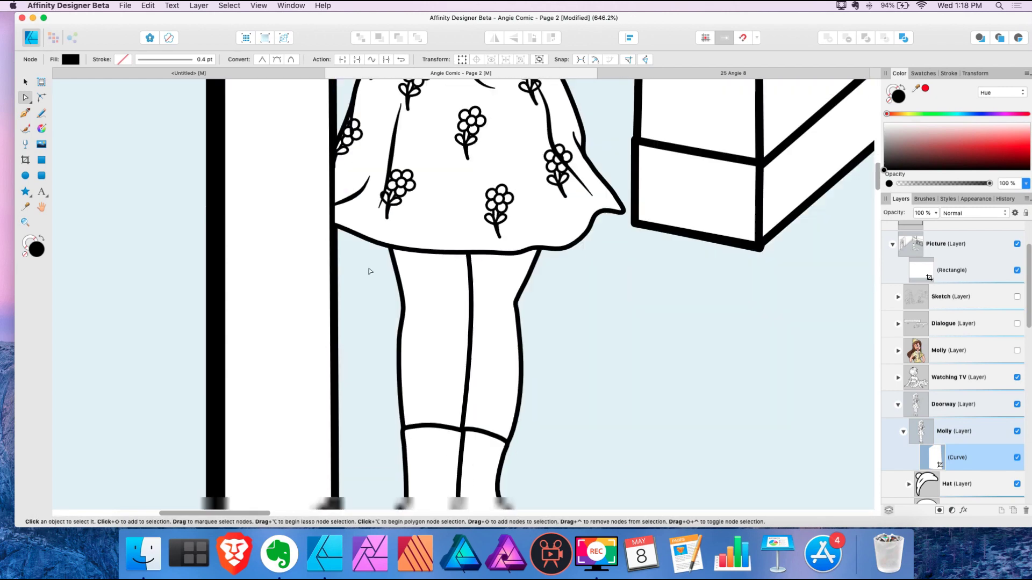
left_click_drag(334, 314, 339, 357)
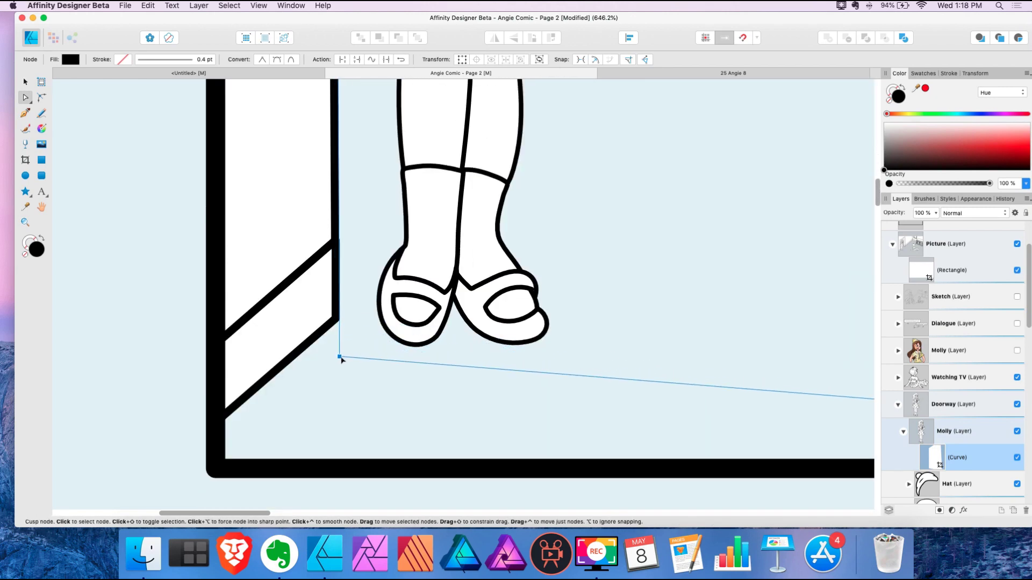
scroll(406, 223, "down", 5)
scroll(420, 198, "up", 10)
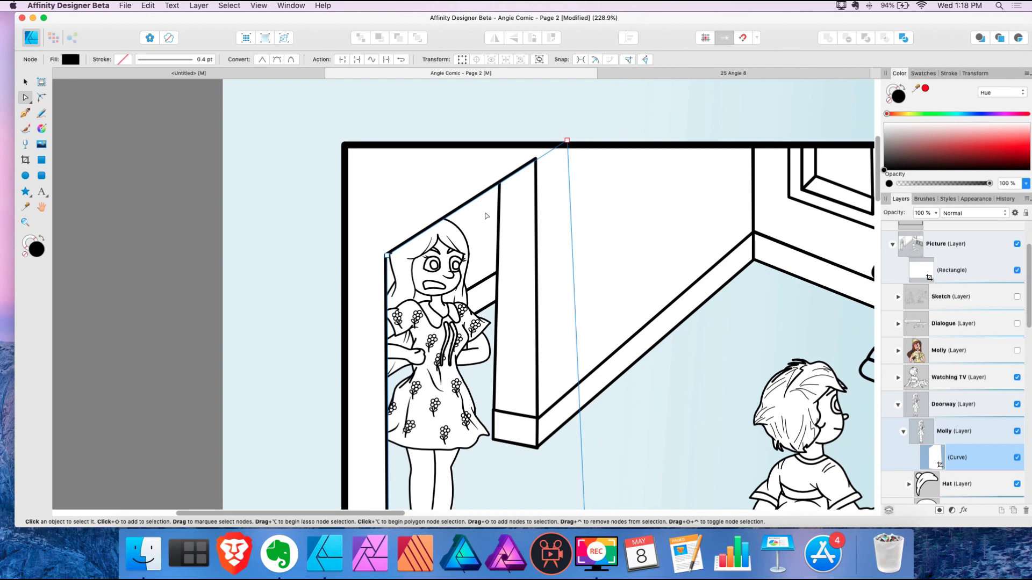
key("Escape")
left_click(903, 433)
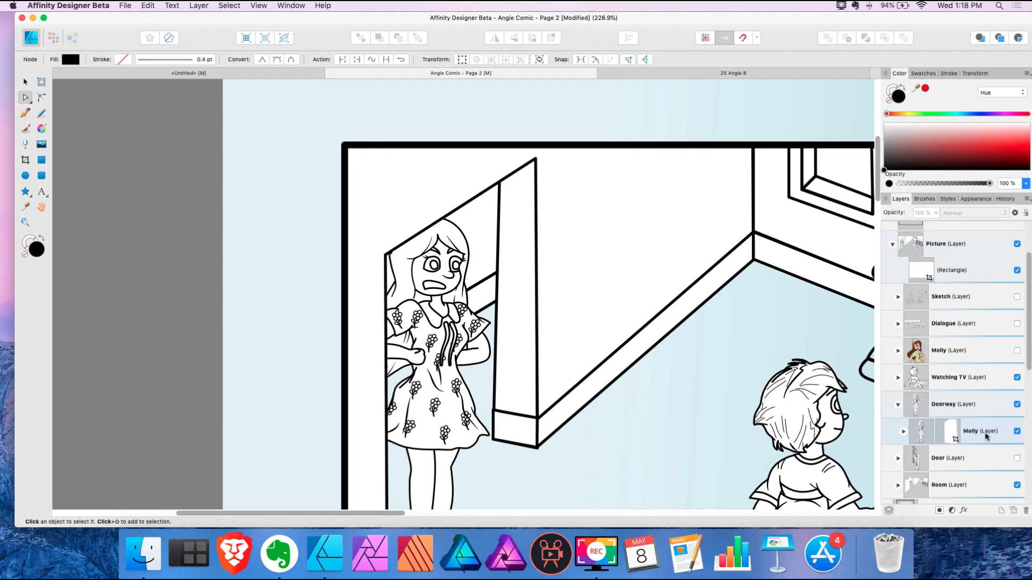
Move the clipped Molly figure right, out of the doorway, and remove its clipping curve
left_click(981, 432)
left_click(25, 82)
left_click_drag(436, 314, 561, 337)
left_click(950, 432)
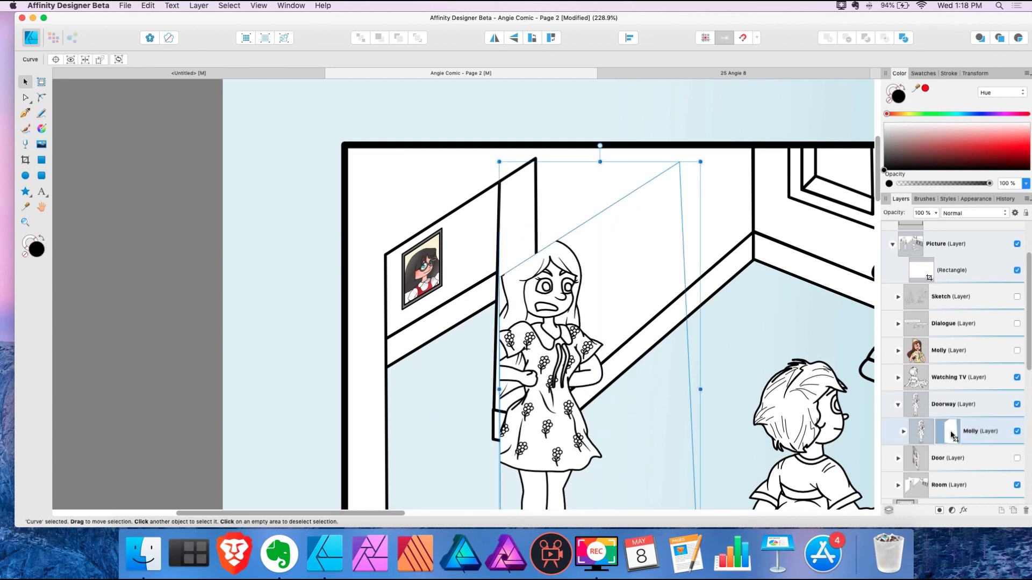
key("Delete")
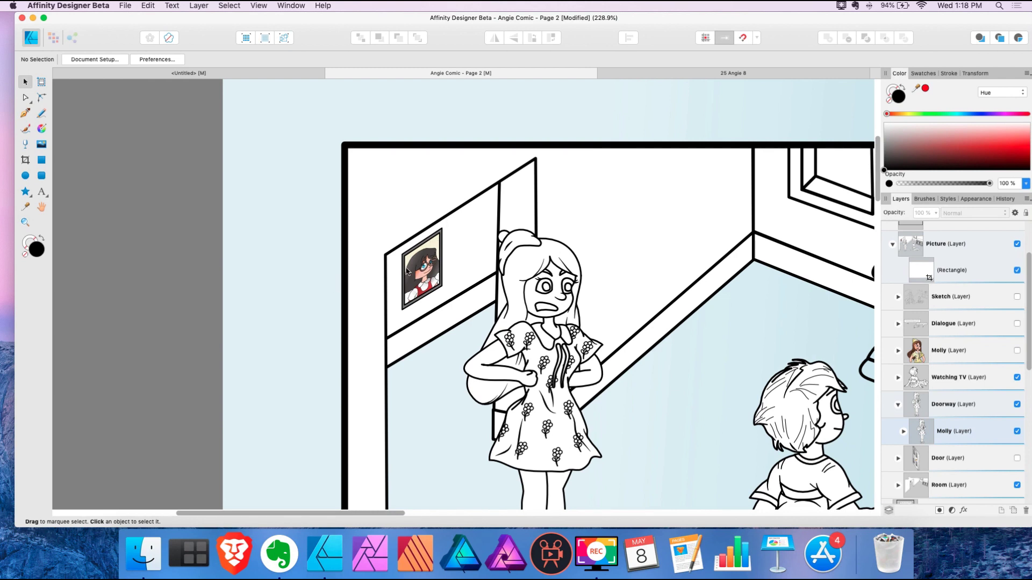
key("super+z")
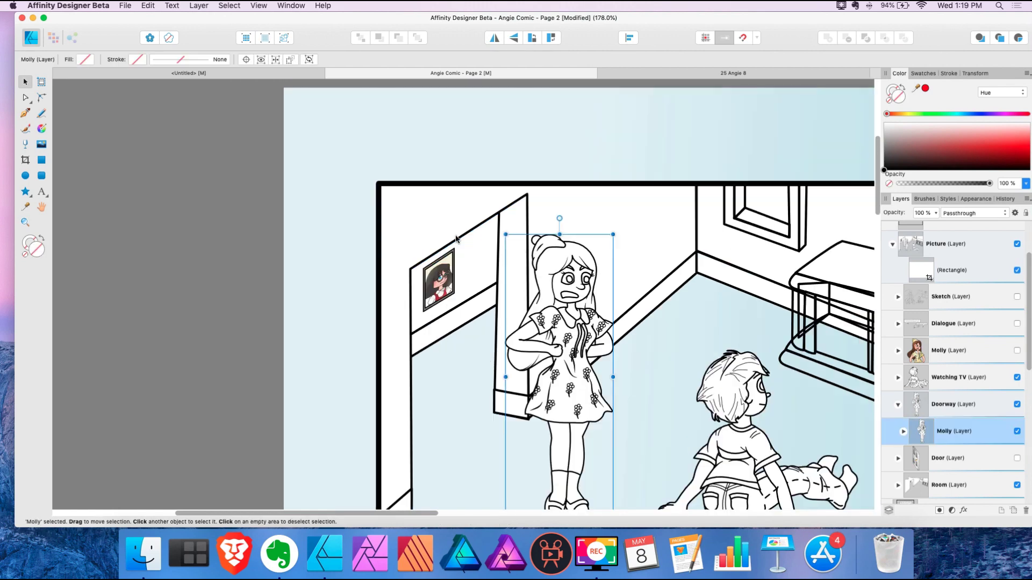
Select and copy the wall curve around the doorway together with its baseboard curve
left_click(456, 238)
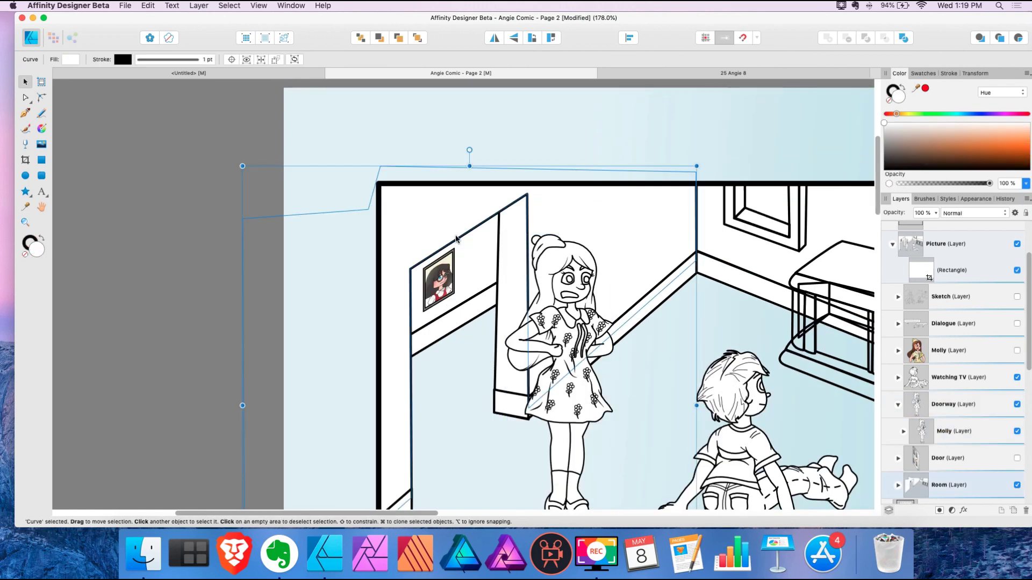
scroll(451, 236, "down", 5)
scroll(400, 393, "up", 2)
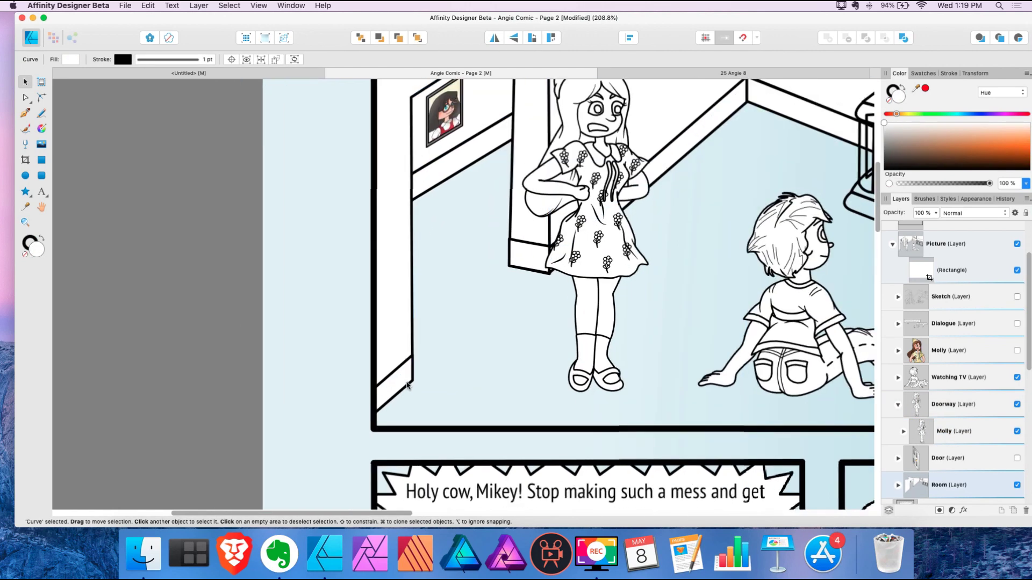
left_click(407, 385, "shift")
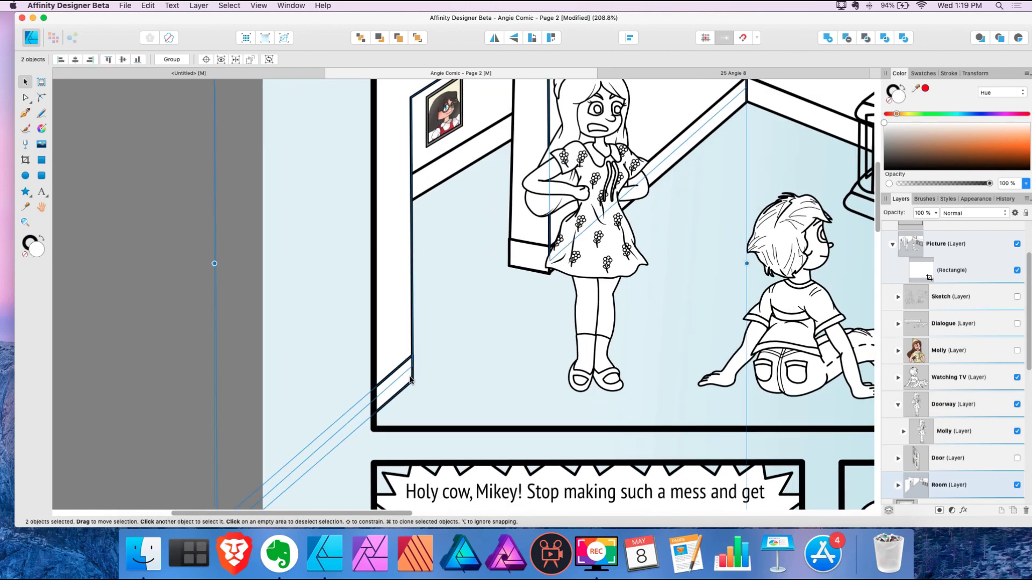
scroll(412, 370, "up", 3)
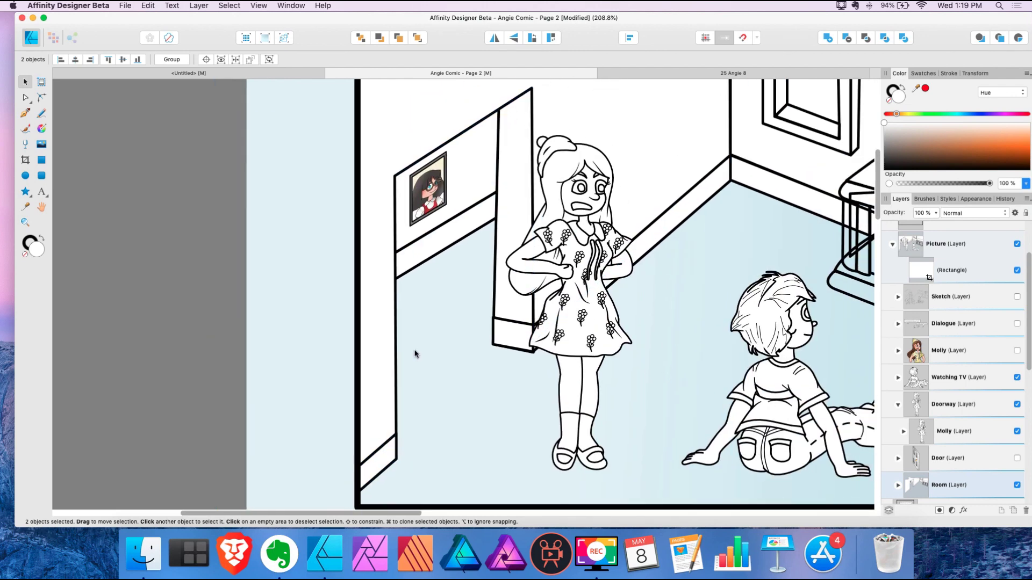
scroll(601, 354, "right", 1)
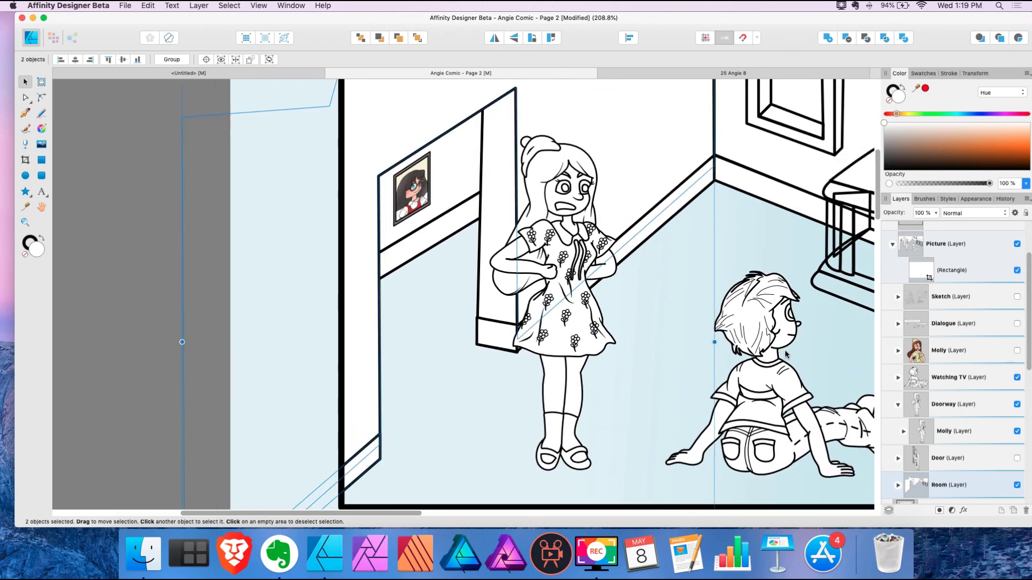
Add a new layer above the Doorway layer and paste the copied wall and baseboard curves into it
left_click(898, 404)
left_click(965, 407)
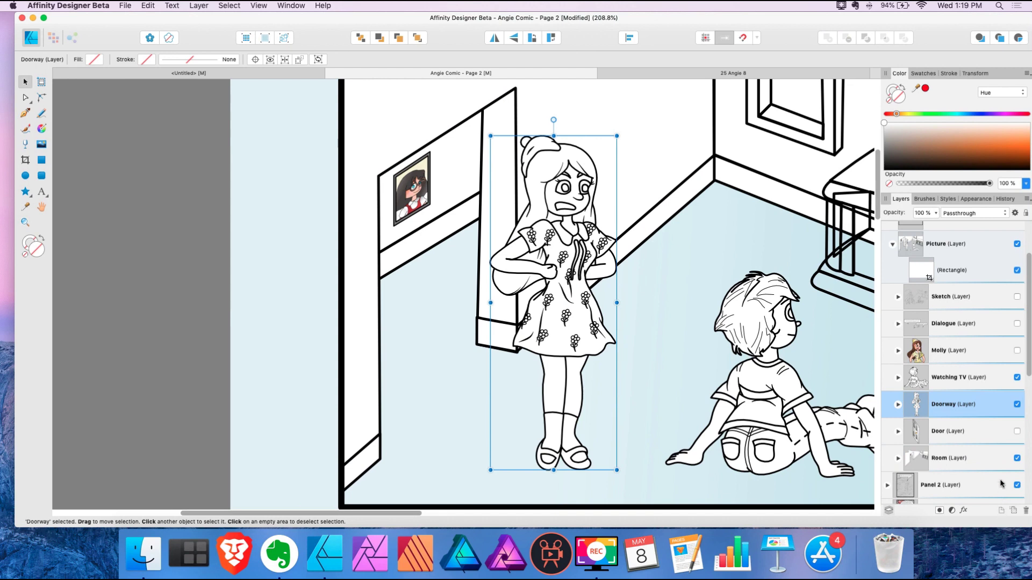
left_click(899, 406)
left_click(899, 405)
left_click(900, 407)
left_click(898, 407)
left_click(1001, 511)
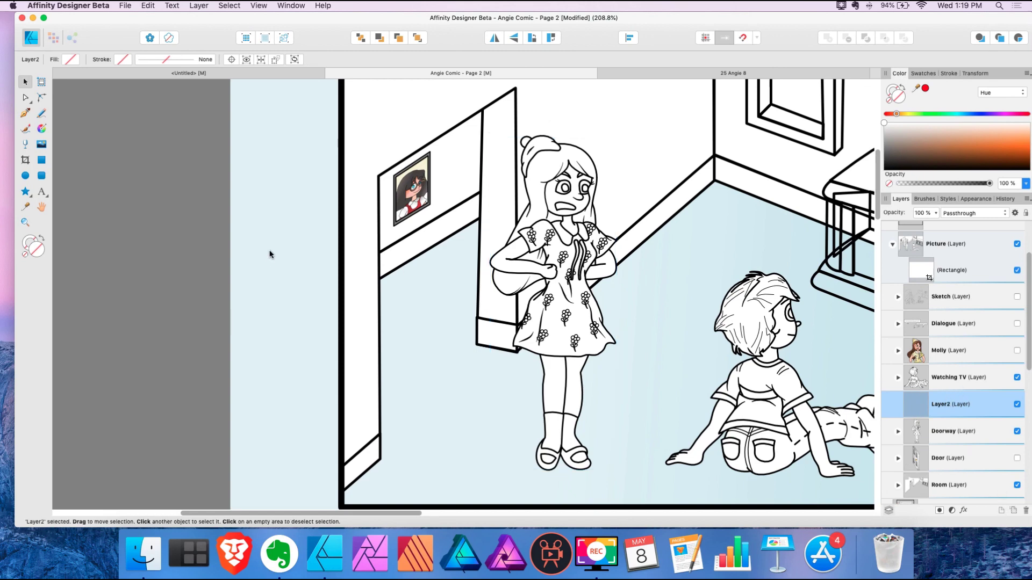
scroll(274, 256, "up", 1)
key("super+v")
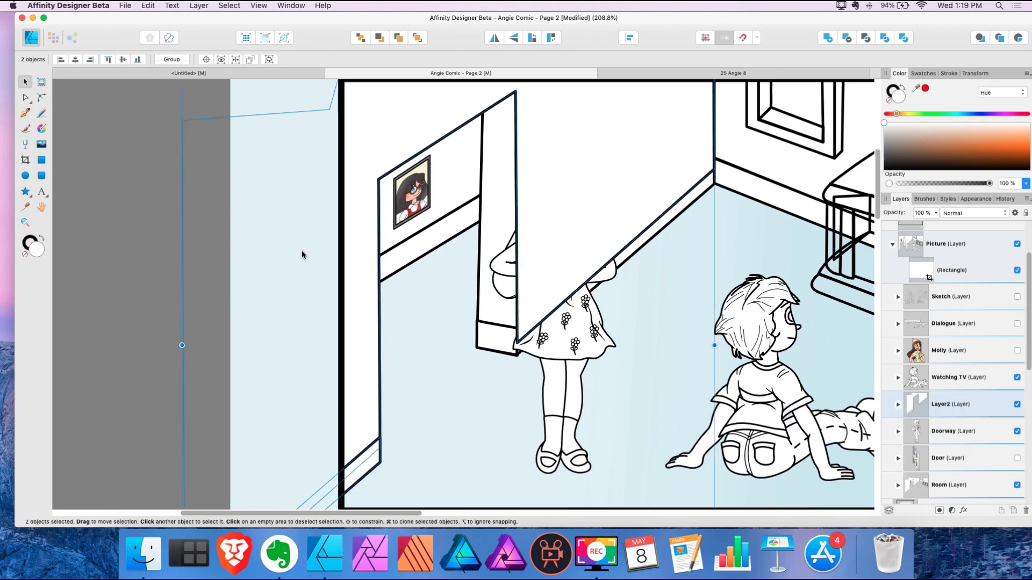
Break the pasted wall curve at the doorway's upper-right corner and delete the wall section covering the Molly figure
scroll(323, 250, "up", 5)
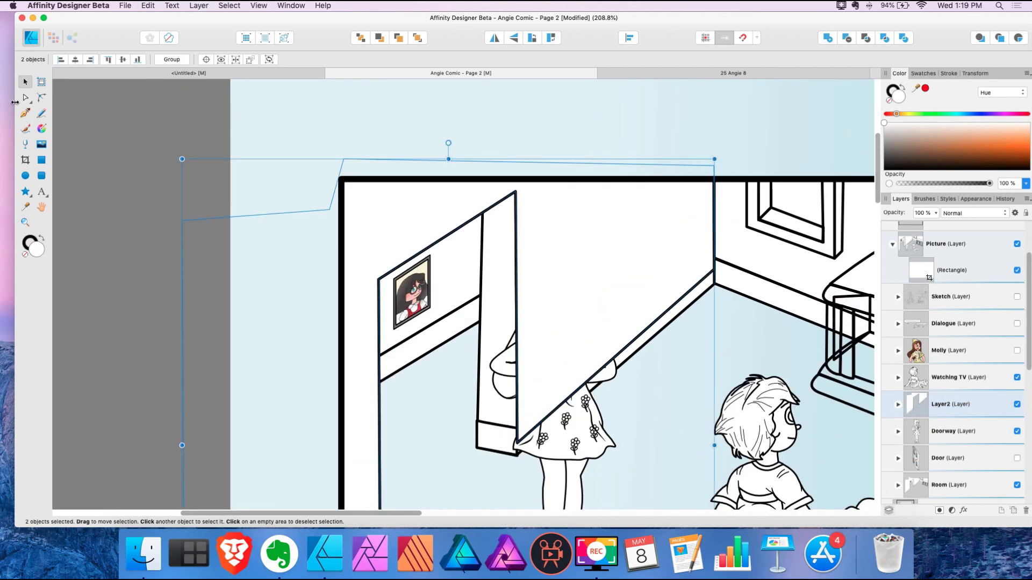
left_click(25, 98)
scroll(484, 166, "up", 3)
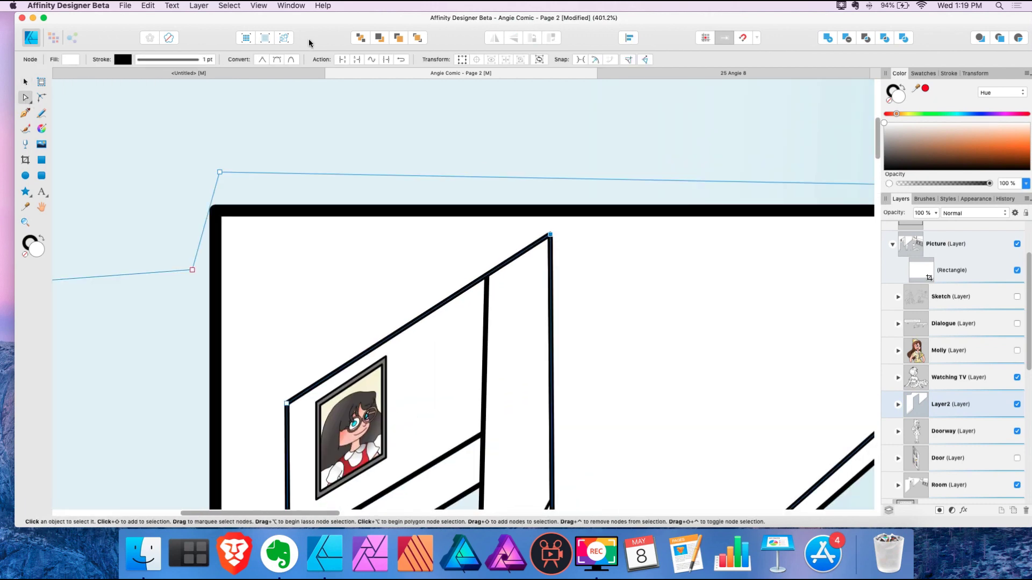
left_click(343, 61)
scroll(519, 169, "down", 2)
key("super+d")
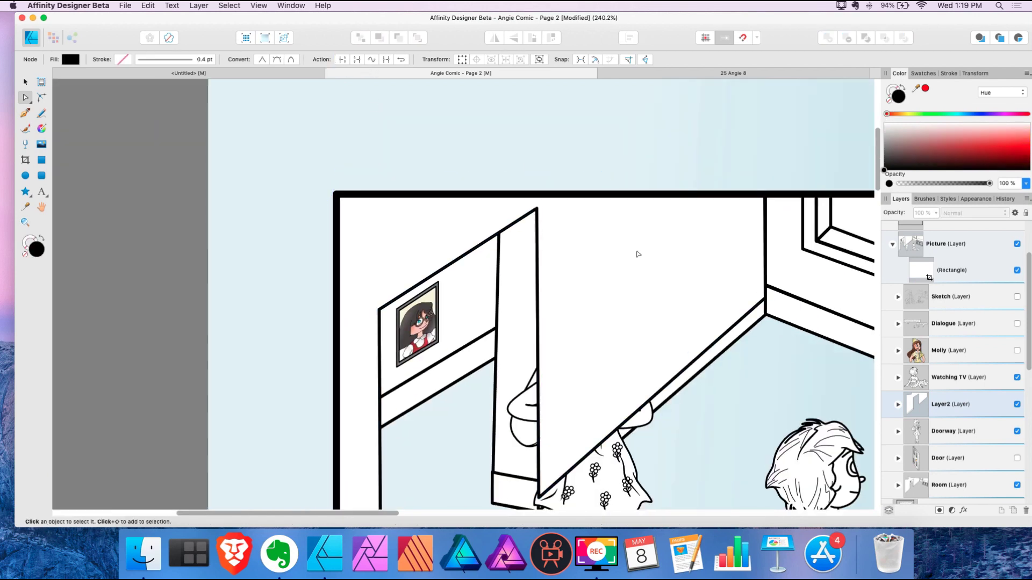
left_click(638, 254)
key("Delete")
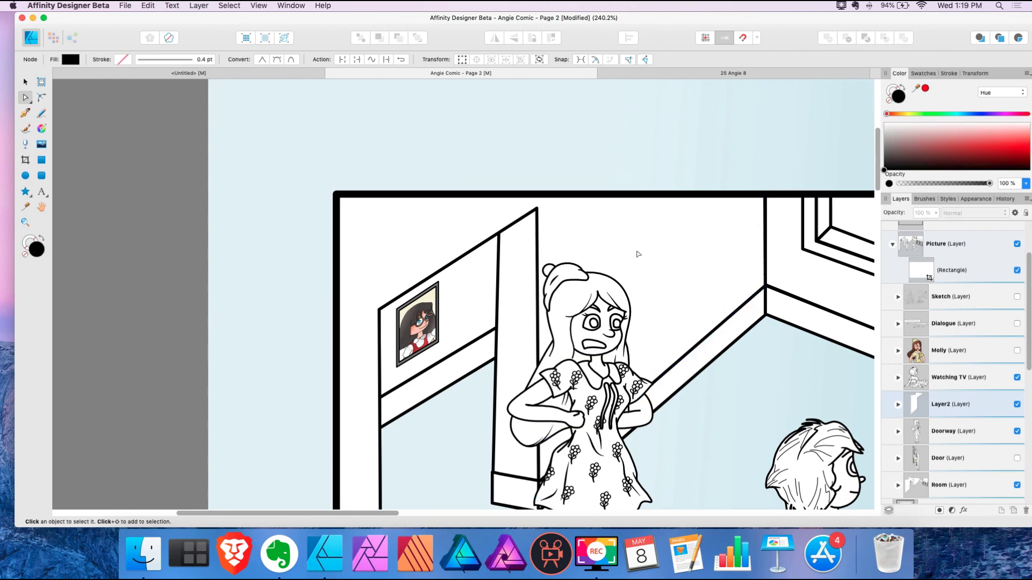
Move the Doorway layer's figure left in front of the door frame and remove the layer holding the pasted wall pieces
left_click(954, 431)
key("v")
scroll(591, 279, "down", 5)
mouse_move(595, 279)
left_mouse_down()
mouse_move(480, 249)
mouse_move(354, 249)
mouse_move(344, 239)
mouse_move(564, 248)
mouse_move(320, 251)
mouse_move(500, 253)
mouse_move(568, 260)
mouse_move(564, 274)
mouse_move(570, 269)
left_mouse_up()
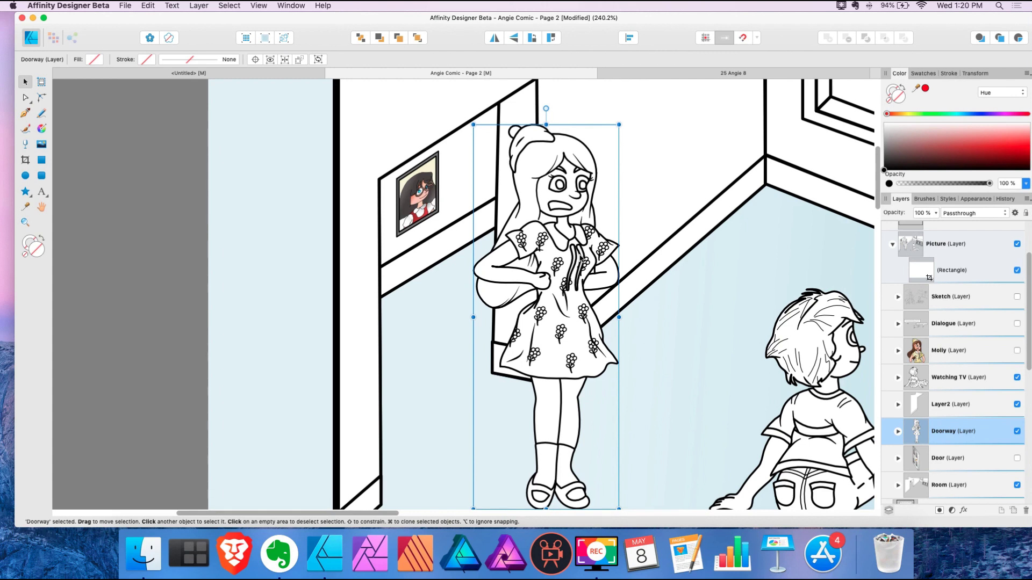
left_click(738, 283)
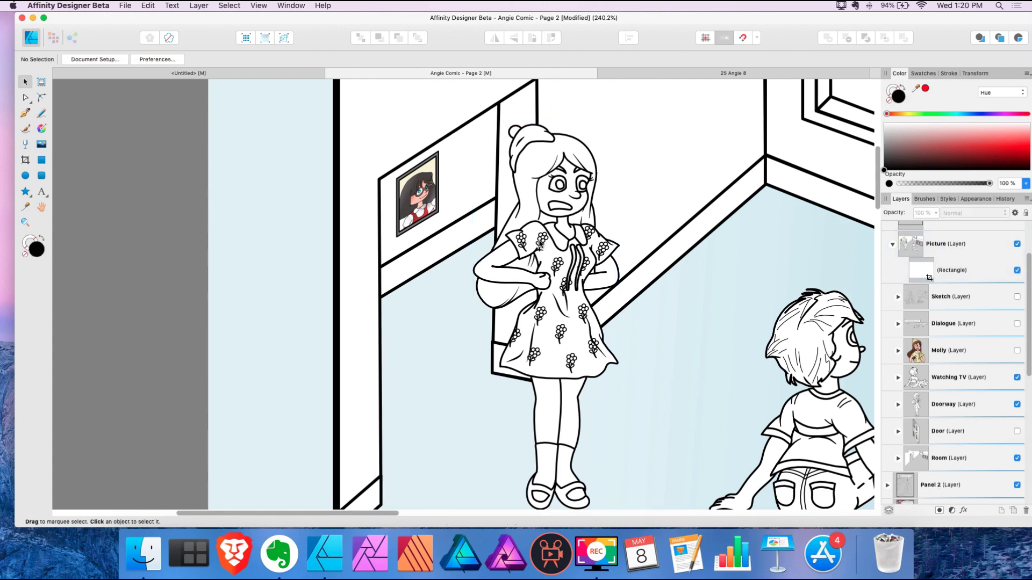
Start a Pen curve inside the Doorway layer, tracing the door frame from its upper-right corner over the upper-left corner down to the baseboard's lower corner
left_click(897, 404)
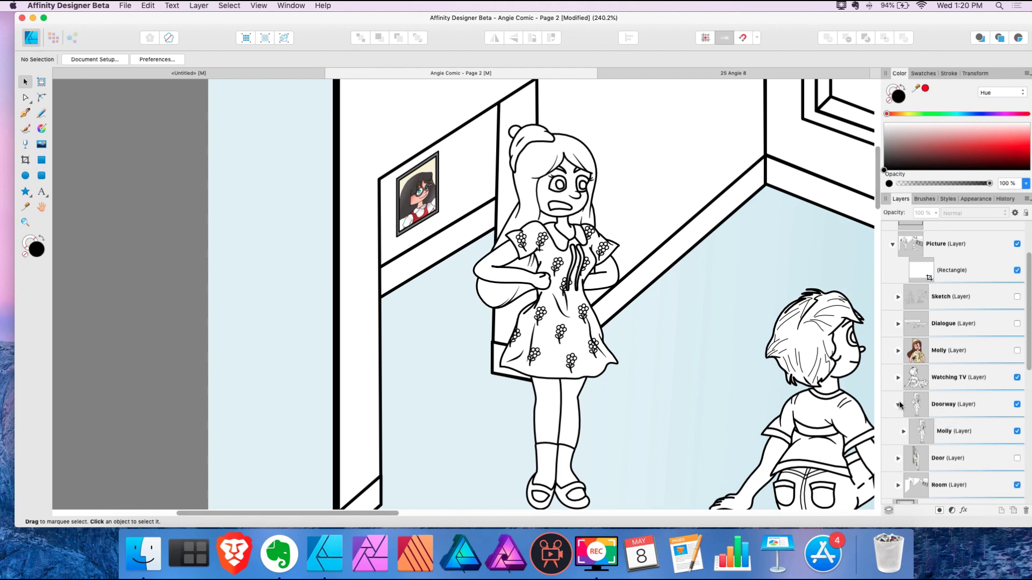
left_click(947, 432)
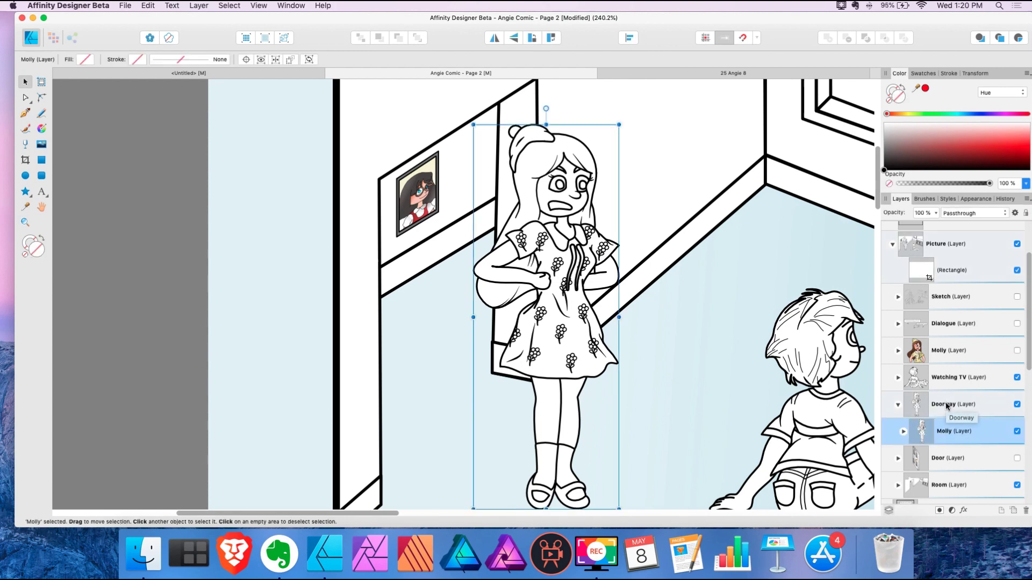
left_click(944, 406)
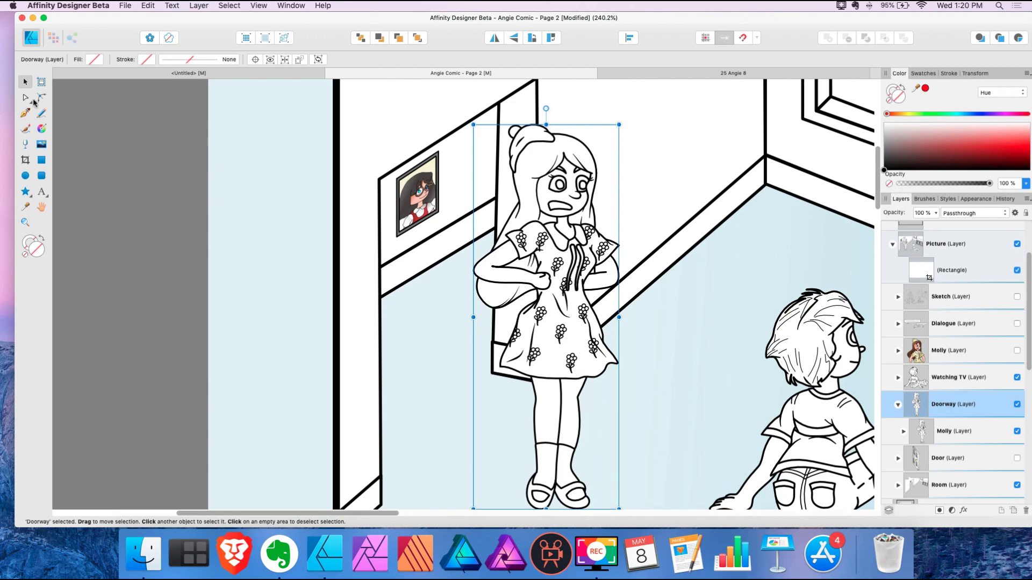
left_click(26, 113)
scroll(518, 121, "up", 5)
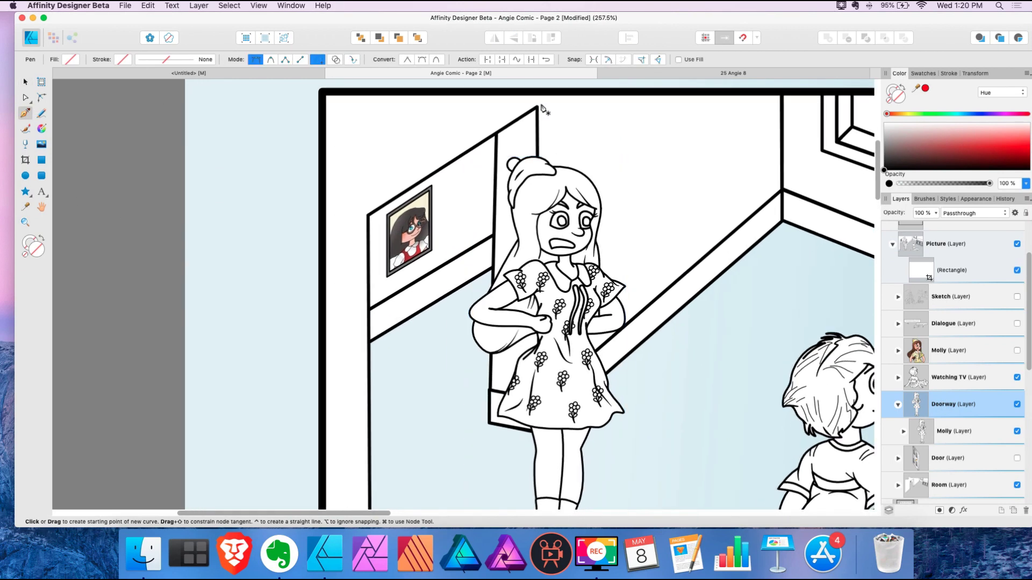
scroll(518, 124, "up", 5)
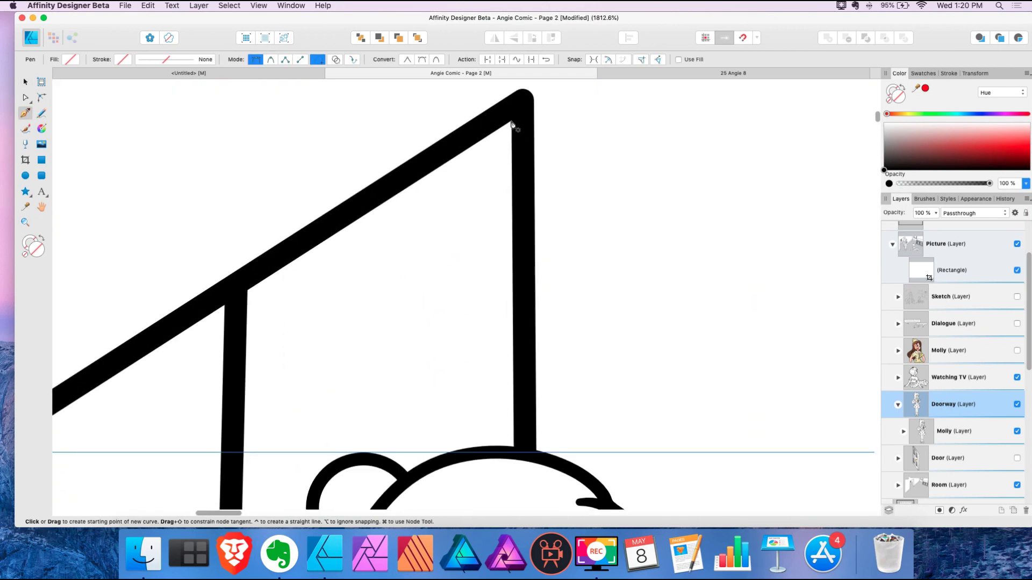
scroll(512, 124, "down", 5)
scroll(312, 244, "up", 8)
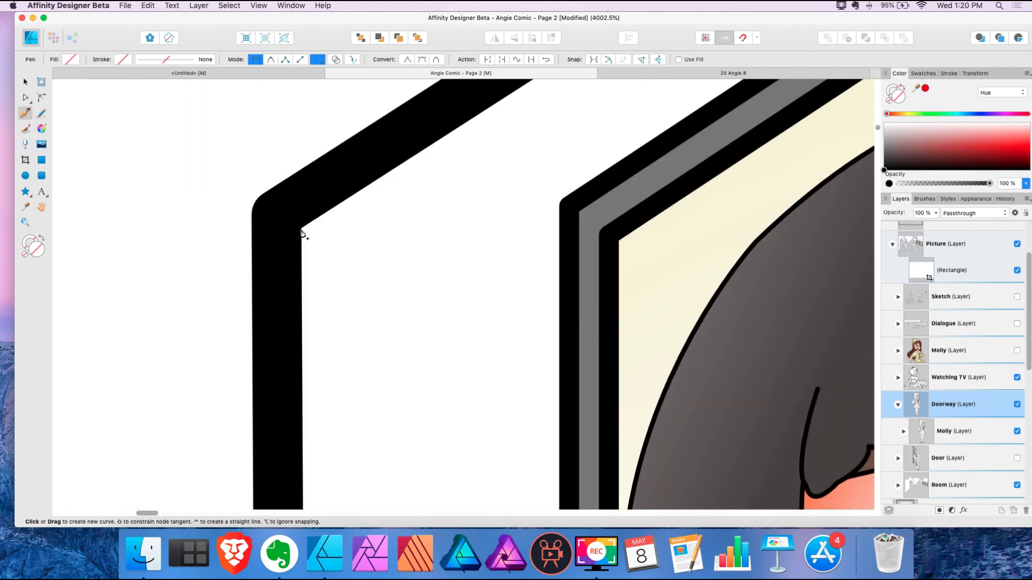
scroll(301, 234, "down", 4)
scroll(313, 249, "down", 5)
left_click(314, 323)
scroll(317, 301, "up", 2)
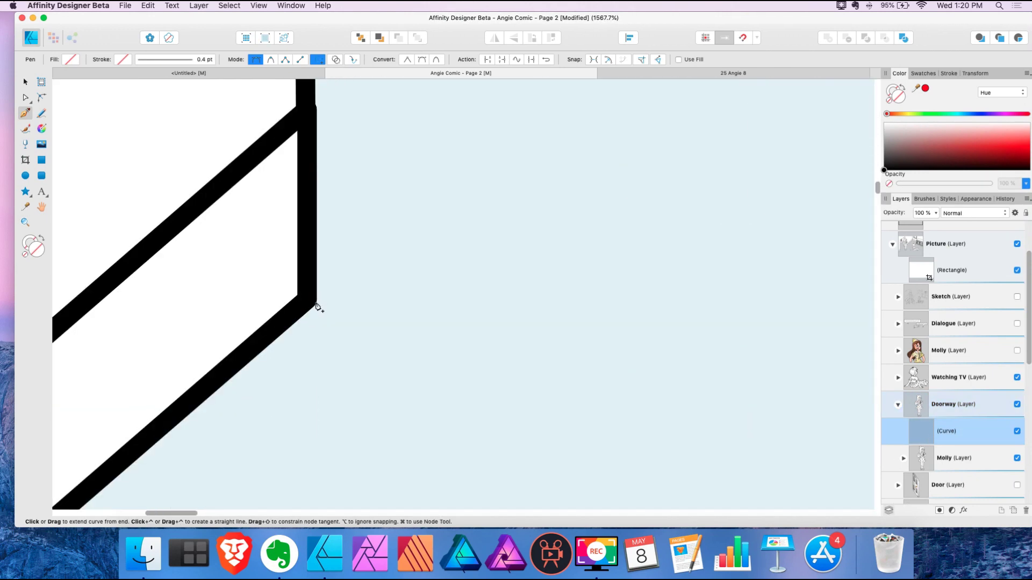
scroll(317, 304, "down", 5)
scroll(314, 376, "down", 2)
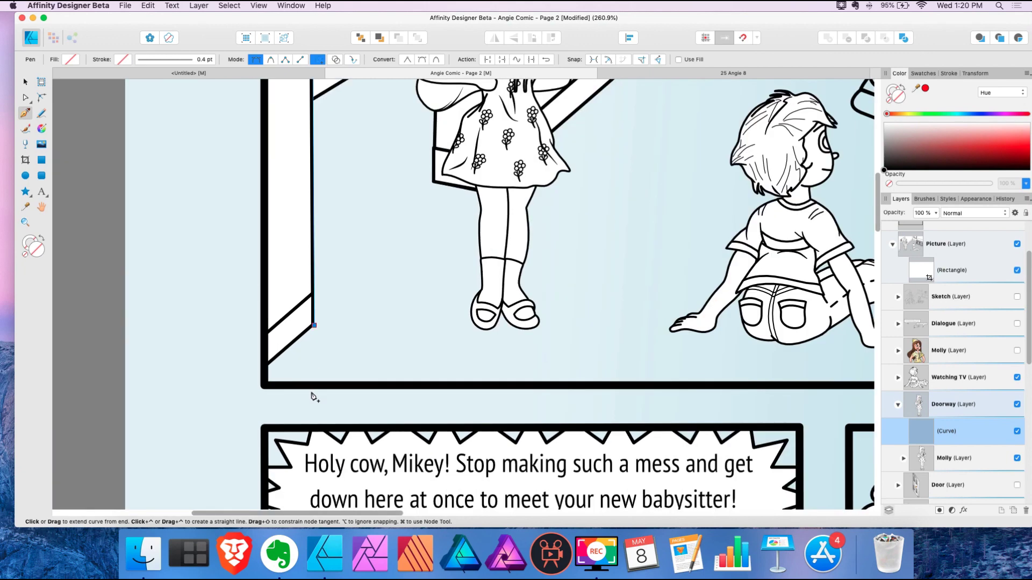
scroll(237, 322, "up", 3)
scroll(247, 298, "down", 3)
scroll(253, 279, "down", 3)
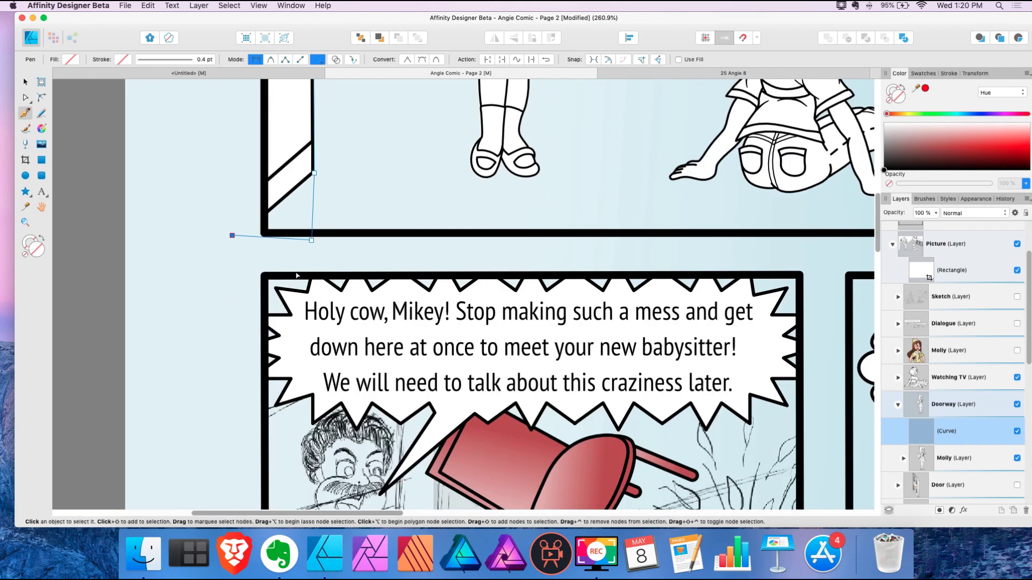
scroll(237, 233, "up", 2)
scroll(316, 340, "down", 3)
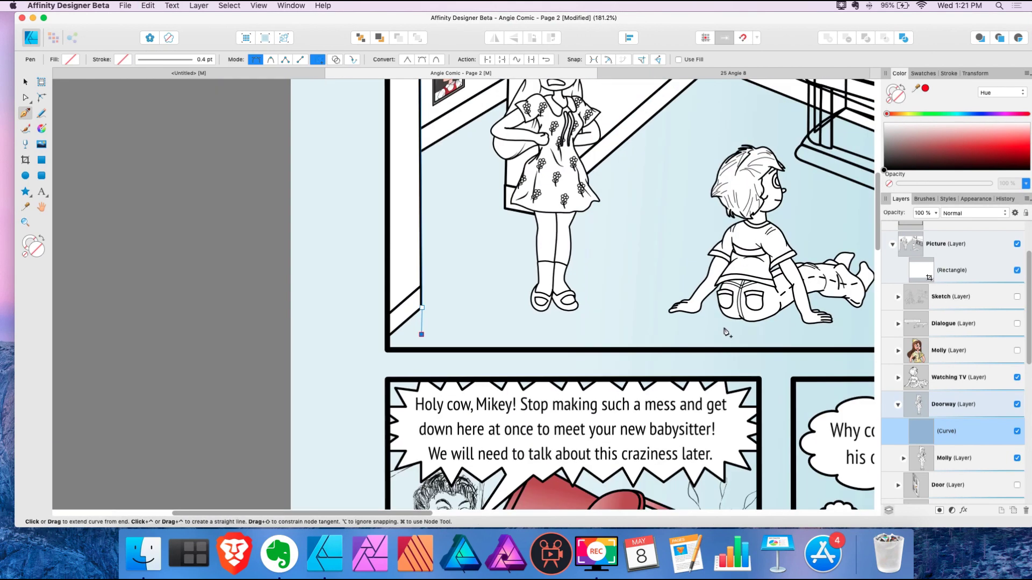
left_click(763, 333)
scroll(698, 157, "up", 2)
left_click(644, 120)
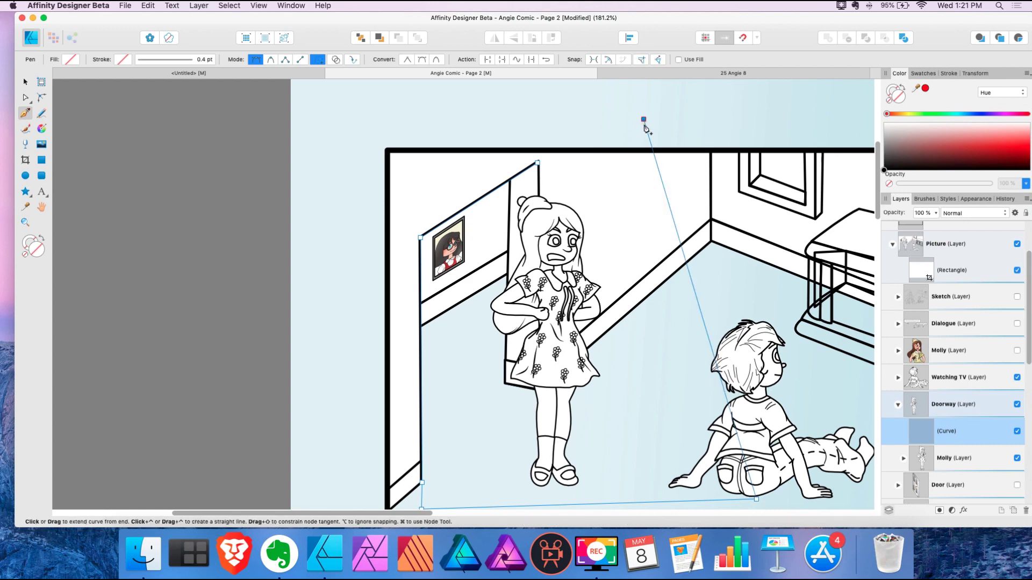
scroll(592, 139, "right", 5)
scroll(587, 146, "down", 2)
key("super+z")
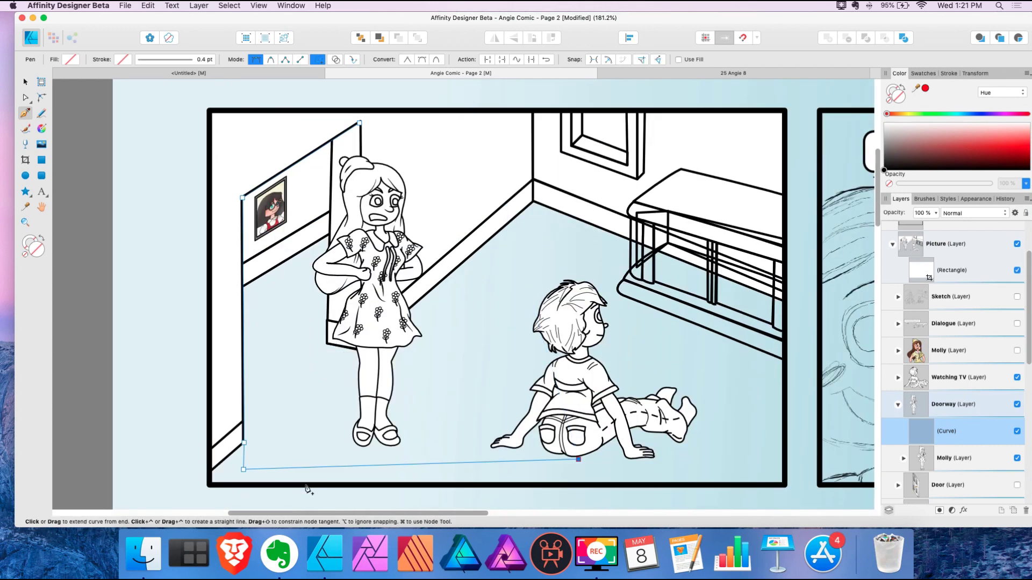
key("super+z")
Continue the curve outside the panel border around its lower-left, lower-right and upper-right corners and close it at the doorway's upper-right corner
left_click_drag(243, 469, 202, 483)
left_click(203, 491)
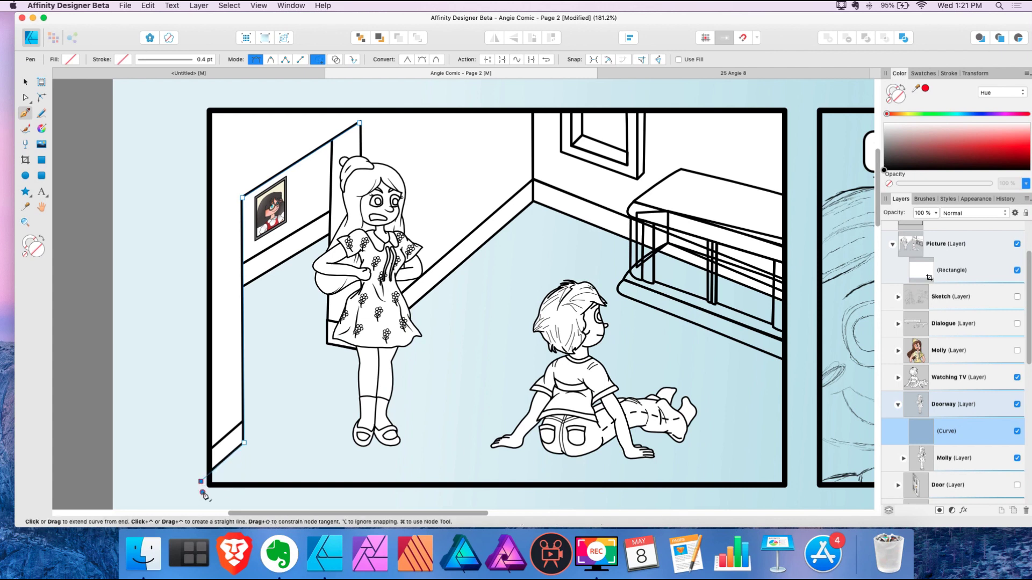
left_click(794, 494)
left_click(802, 99)
left_click(365, 99)
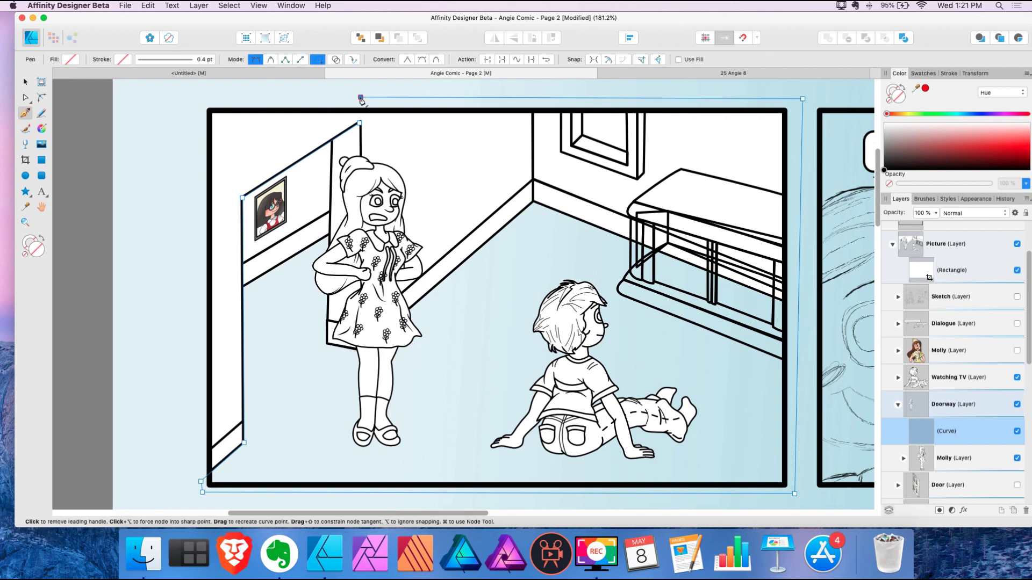
scroll(365, 101, "up", 3)
scroll(366, 100, "up", 3)
left_click(364, 299)
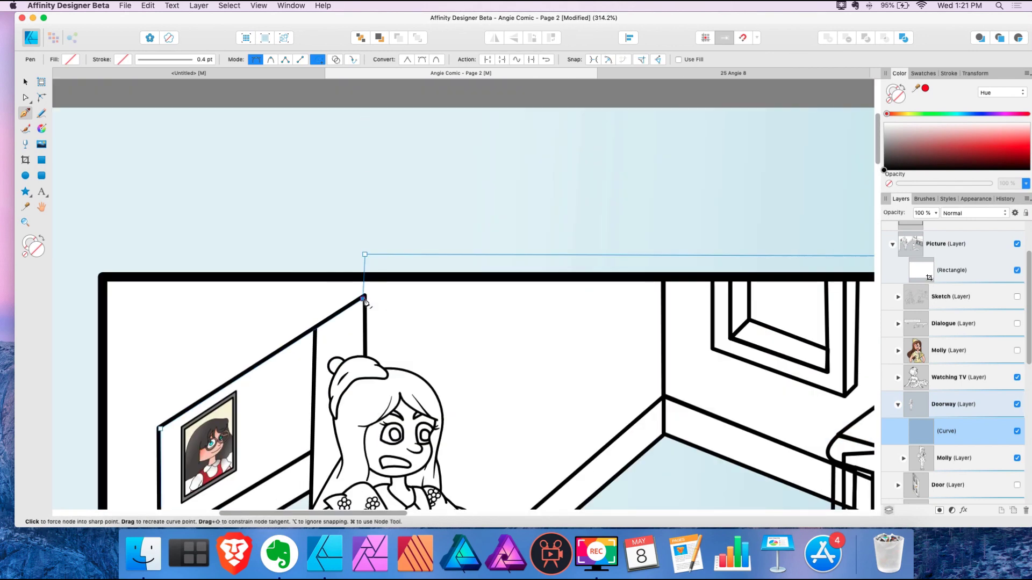
Fill the closed curve with black and nest it in the Doorway layer as its clipping mask
left_click(896, 164)
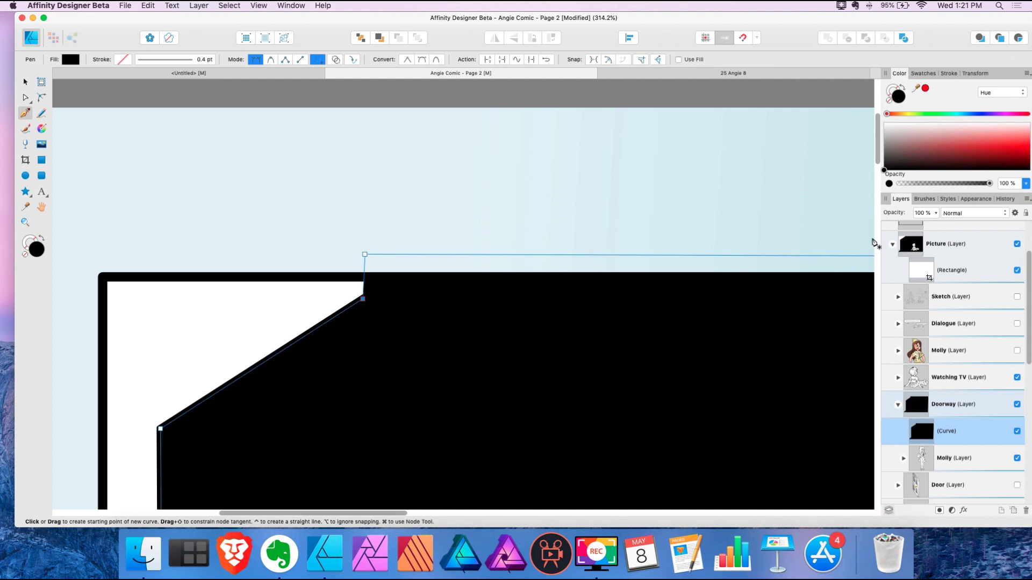
left_click_drag(935, 435, 928, 408)
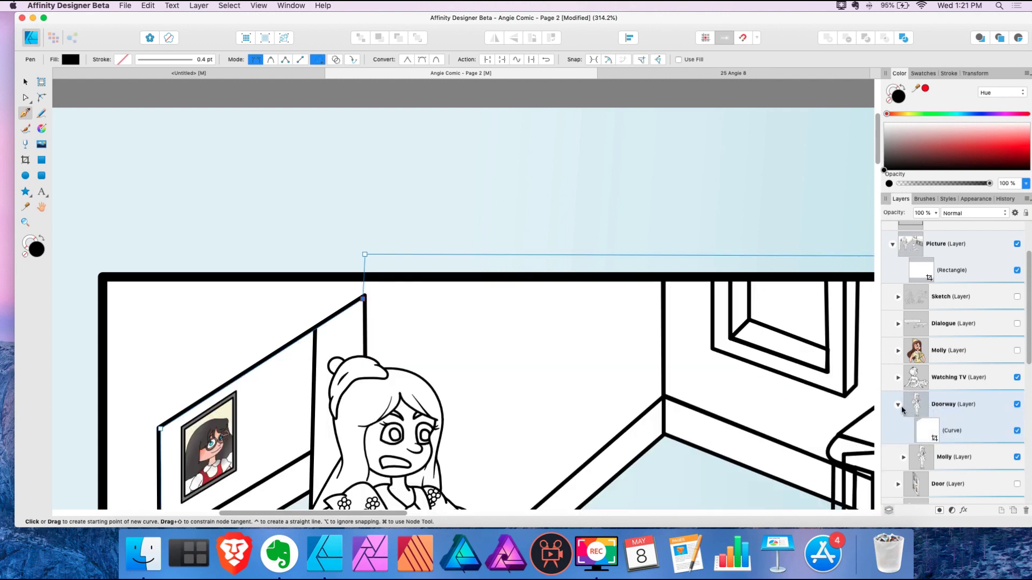
left_click(937, 457)
scroll(925, 411, "down", 5)
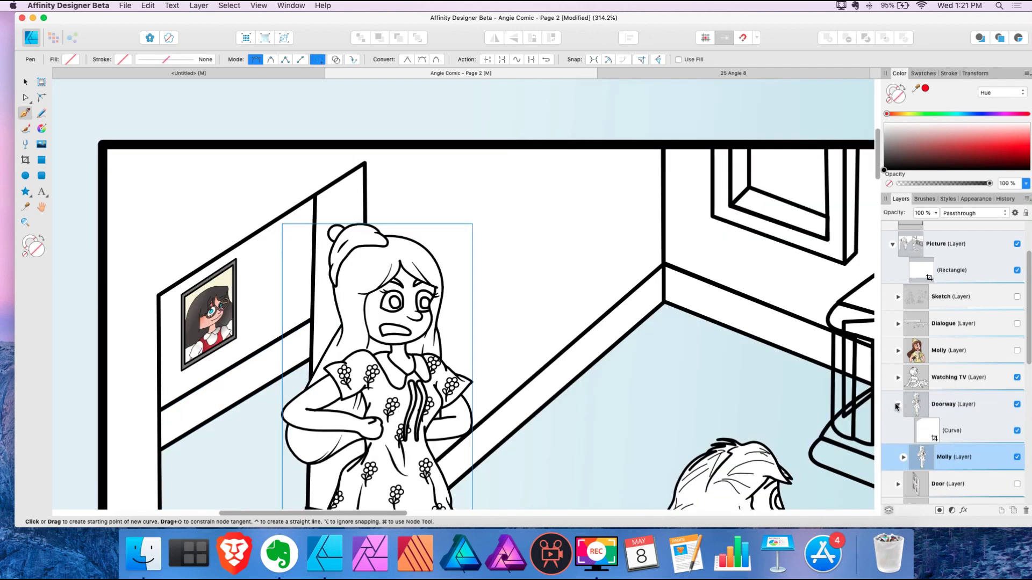
left_click(896, 407)
left_click(989, 408)
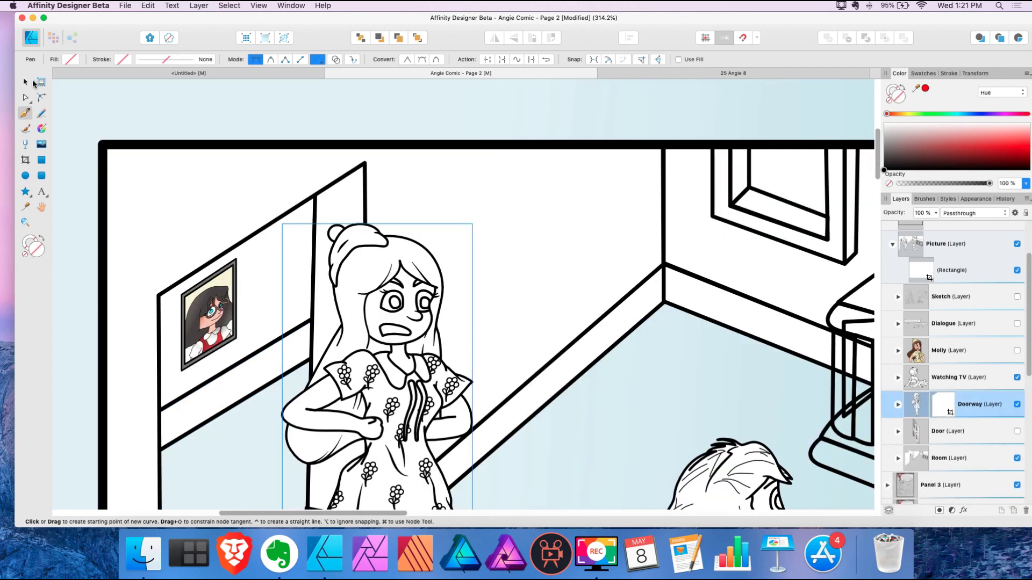
Reposition the Molly figure inside the clipped Doorway layer, sliding it left so the near doorway wall cuts it off
left_click(32, 83)
mouse_move(365, 297)
left_mouse_down()
mouse_move(341, 239)
mouse_move(405, 277)
mouse_move(363, 257)
mouse_move(349, 279)
mouse_move(344, 264)
mouse_move(366, 296)
left_mouse_up()
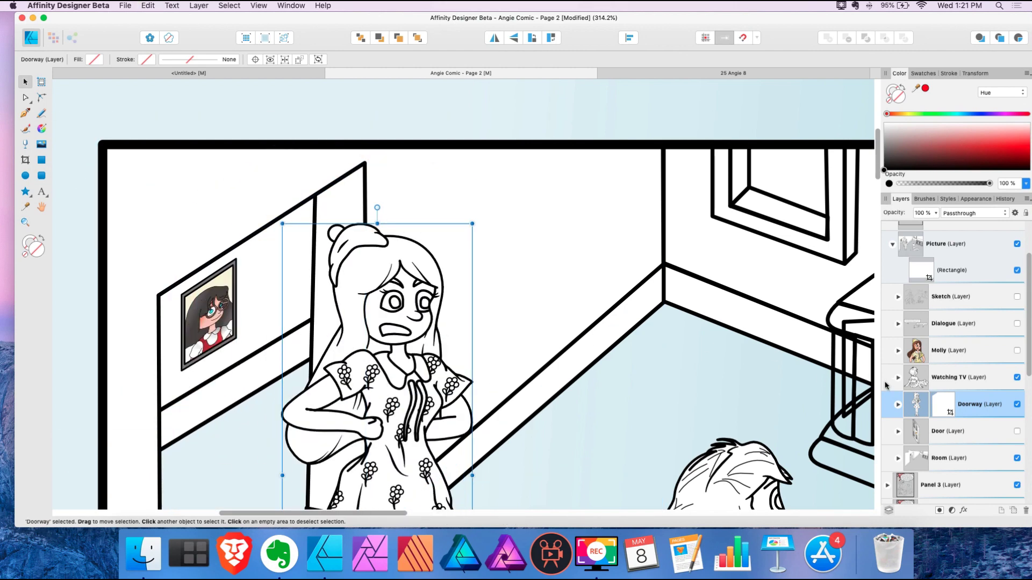
left_click(898, 408)
left_click(945, 457)
scroll(537, 269, "down", 5)
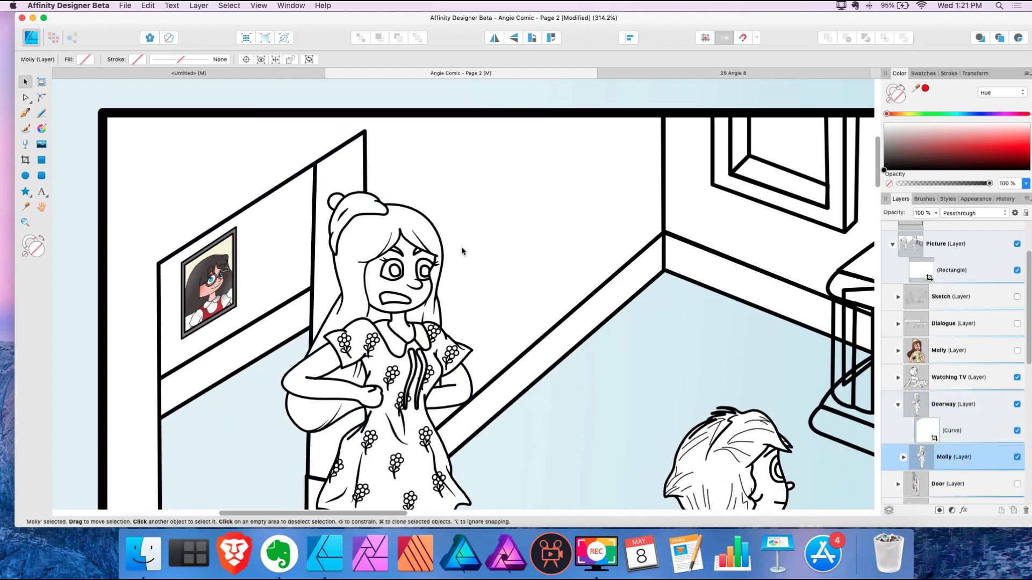
left_click_drag(411, 203, 238, 202)
scroll(238, 201, "down", 3)
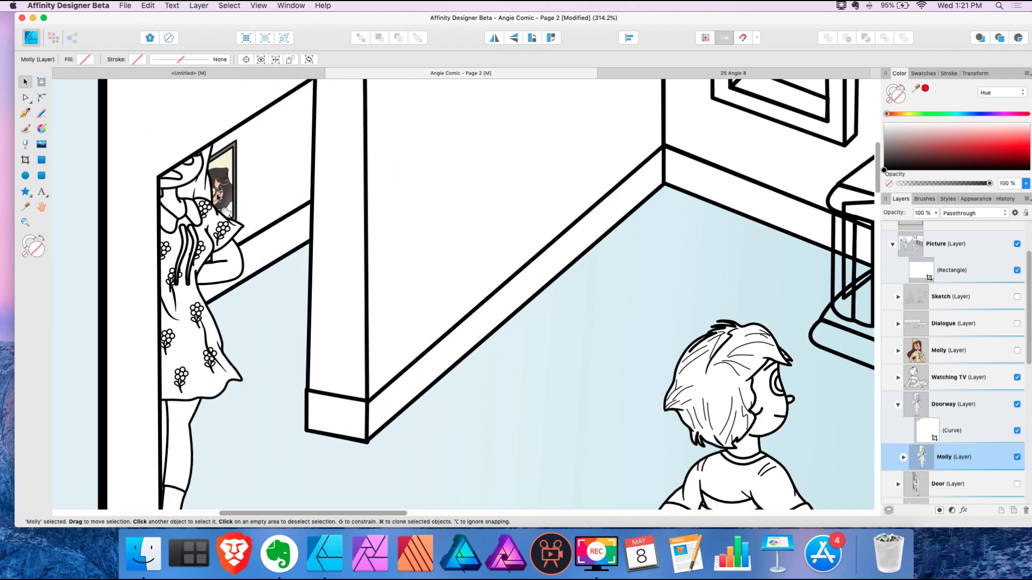
left_click_drag(113, 254, 380, 286)
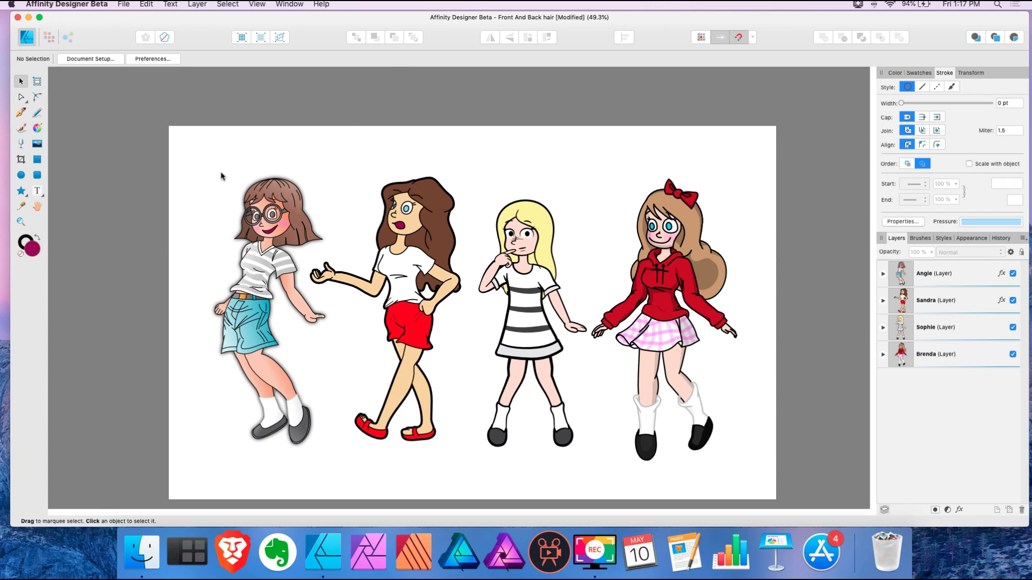
Expand the Angie layer and examine where its Top Hair and Back Hair layers sit in the stacking order
scroll(217, 178, "up", 8)
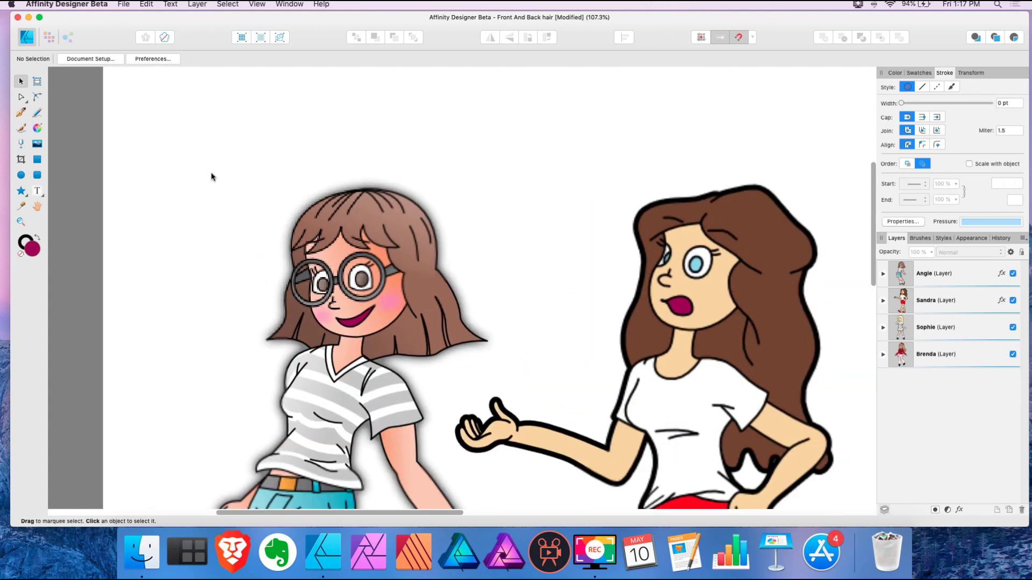
left_click(883, 275)
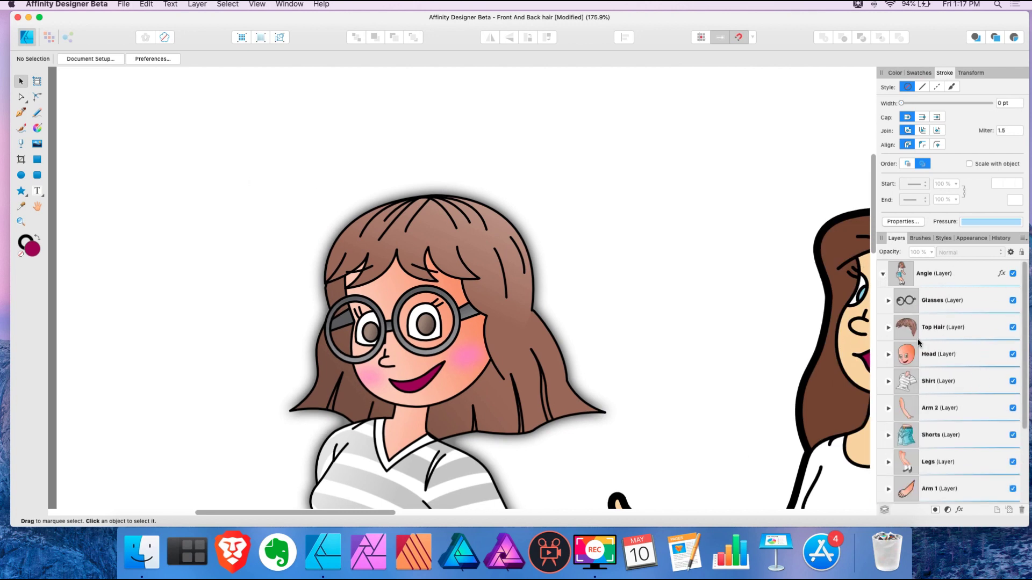
left_click(943, 327)
scroll(1013, 387, "down", 4)
left_click(952, 422)
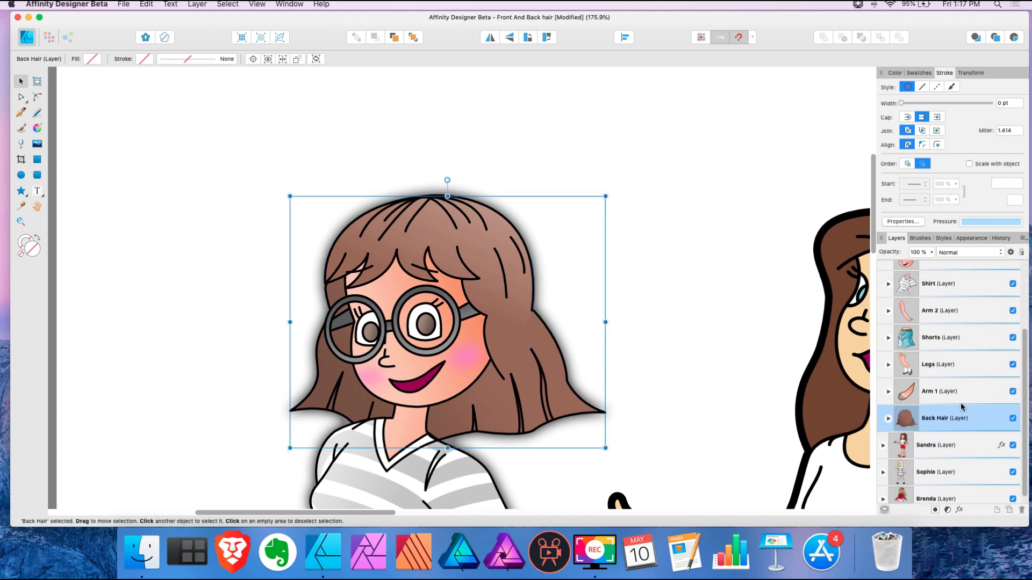
scroll(964, 407, "up", 4)
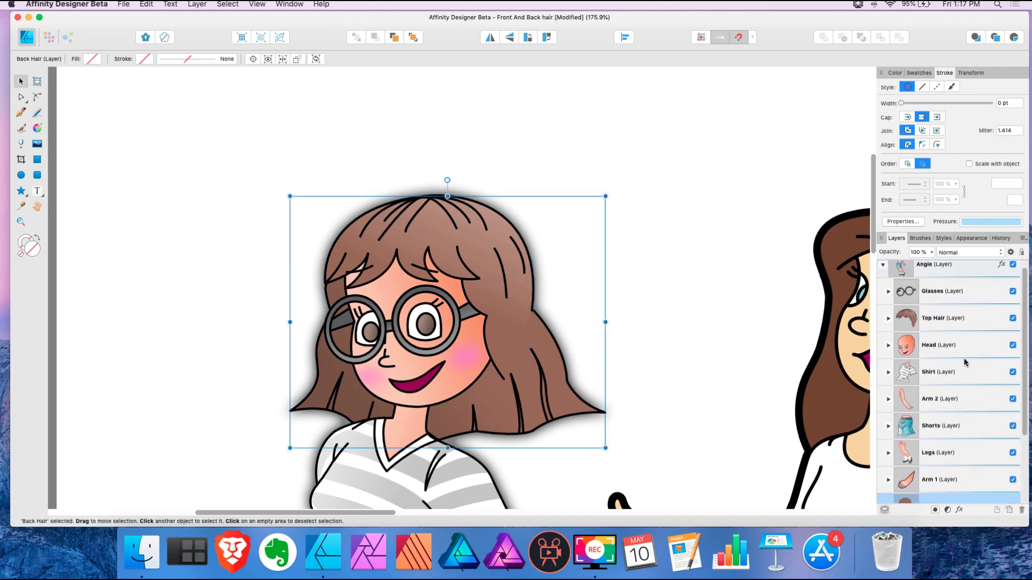
Move Angie's Top Hair up and to the left and her Back Hair up and to the right, and undo both moves
left_click(952, 318)
left_click_drag(482, 257, 446, 207)
scroll(940, 408, "down", 4)
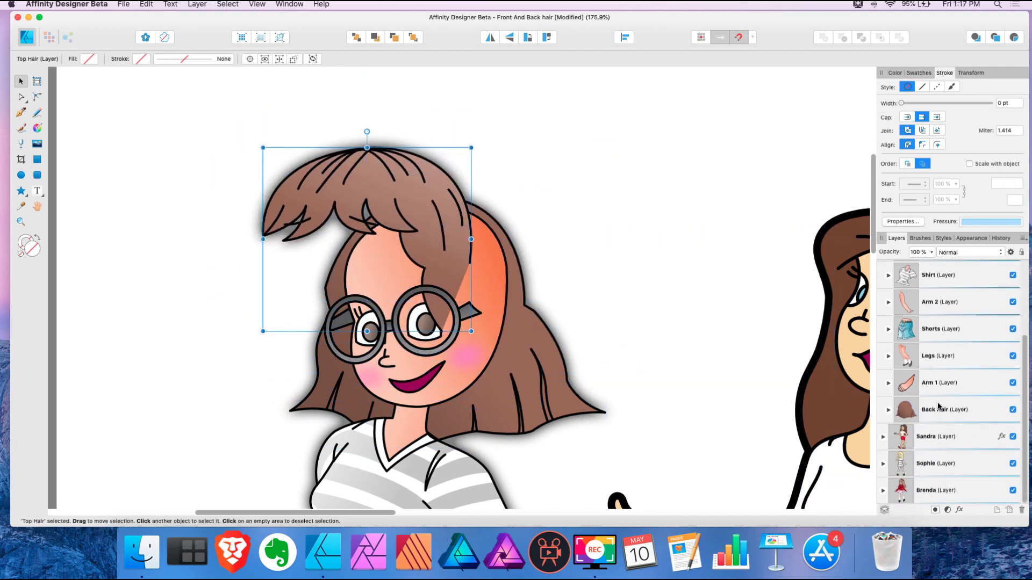
left_click(932, 408)
left_click_drag(549, 352, 563, 315)
scroll(962, 397, "up", 4)
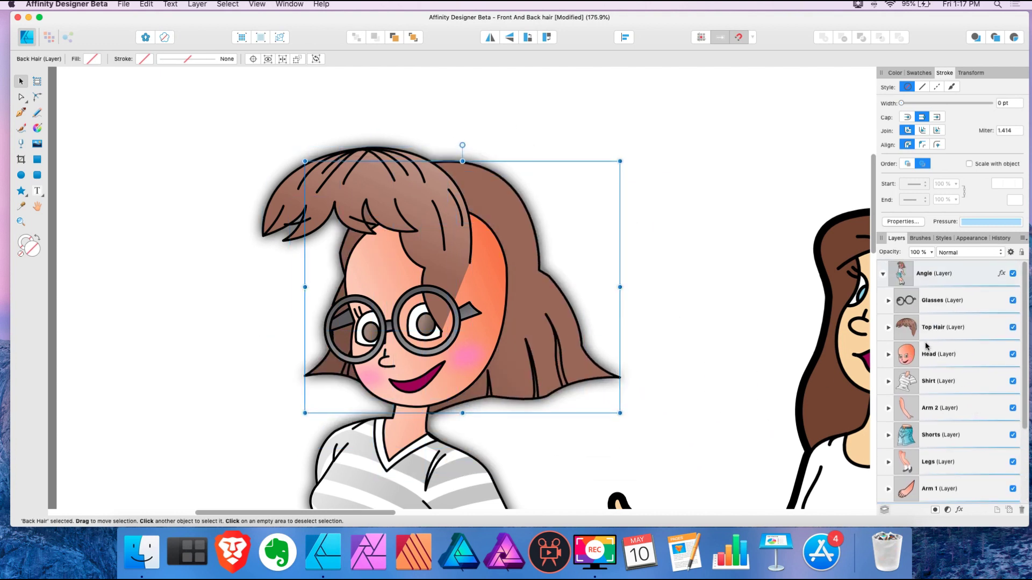
key("super+z")
key("super+z")
key("super+z")
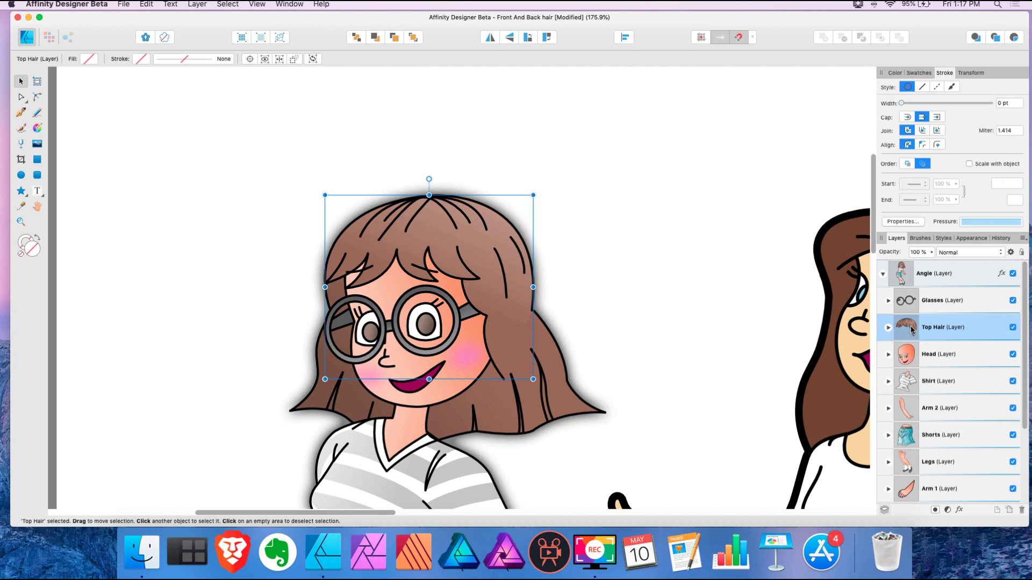
Isolate the Top Hair layer and examine its unstroked lower-right edge and left tip up close
double_click(940, 328)
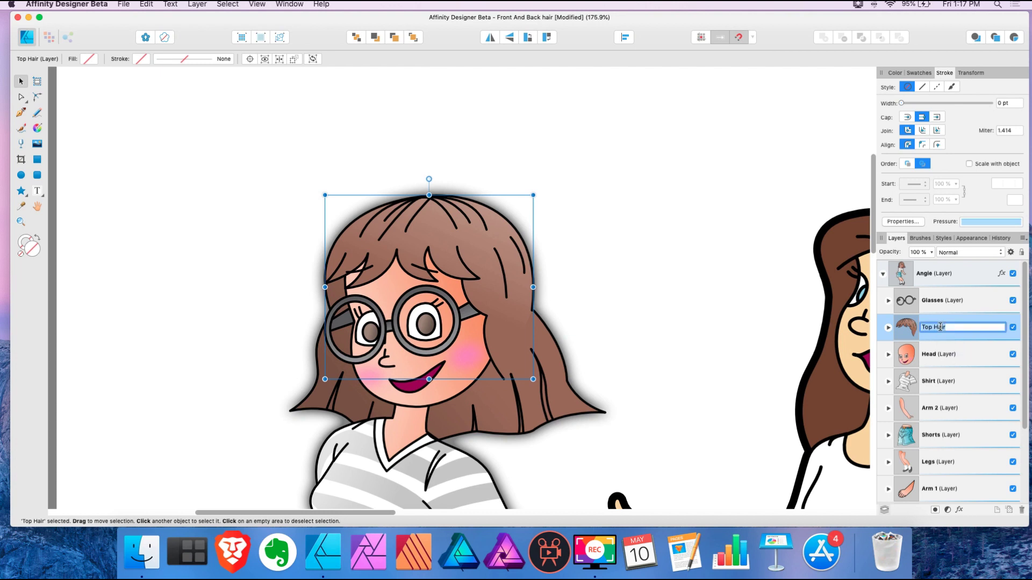
key("Return")
left_click(906, 328, "alt")
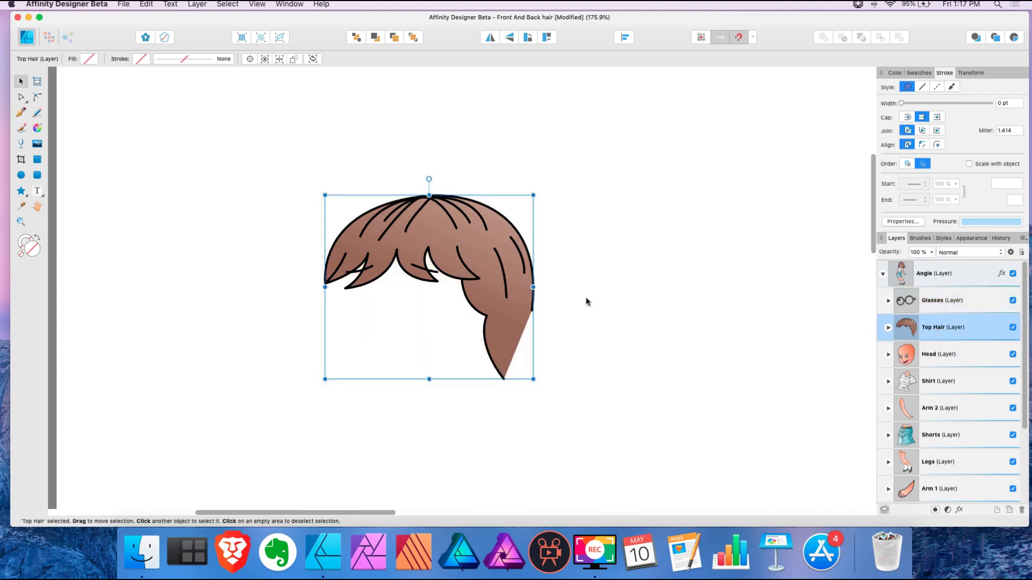
scroll(460, 307, "up", 5)
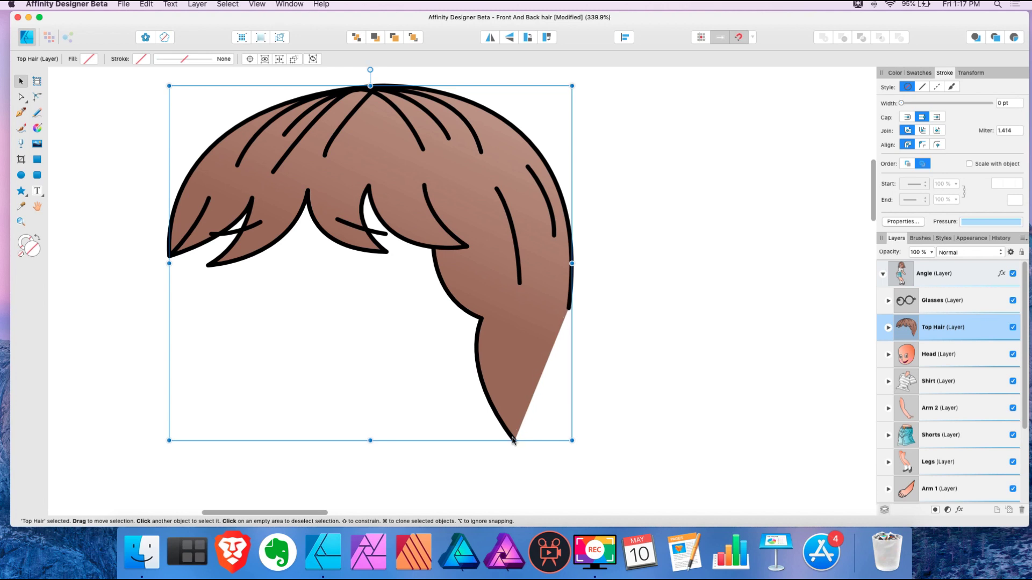
scroll(347, 209, "left", 5)
scroll(385, 251, "up", 5)
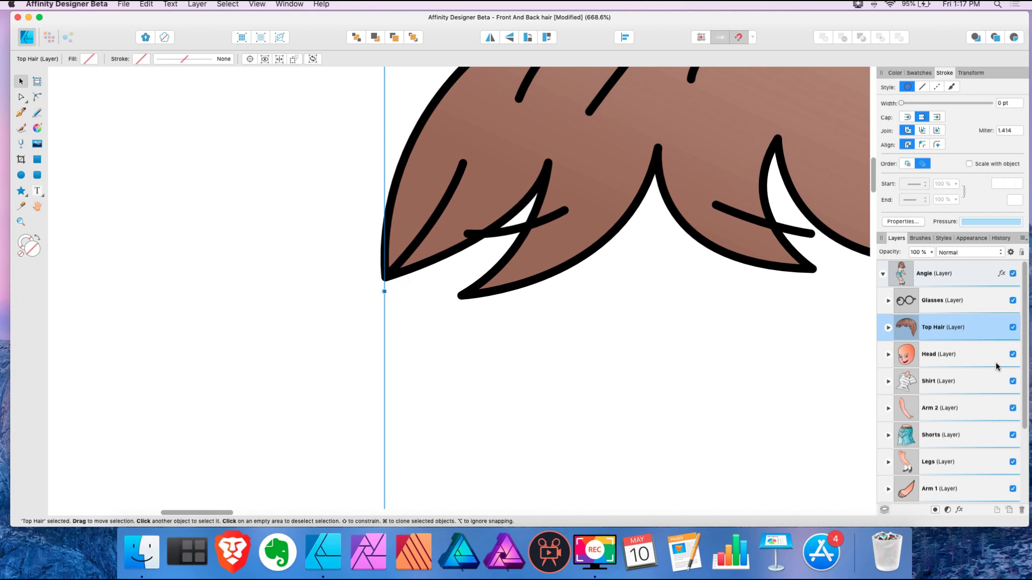
scroll(997, 366, "down", 3)
scroll(995, 369, "up", 2)
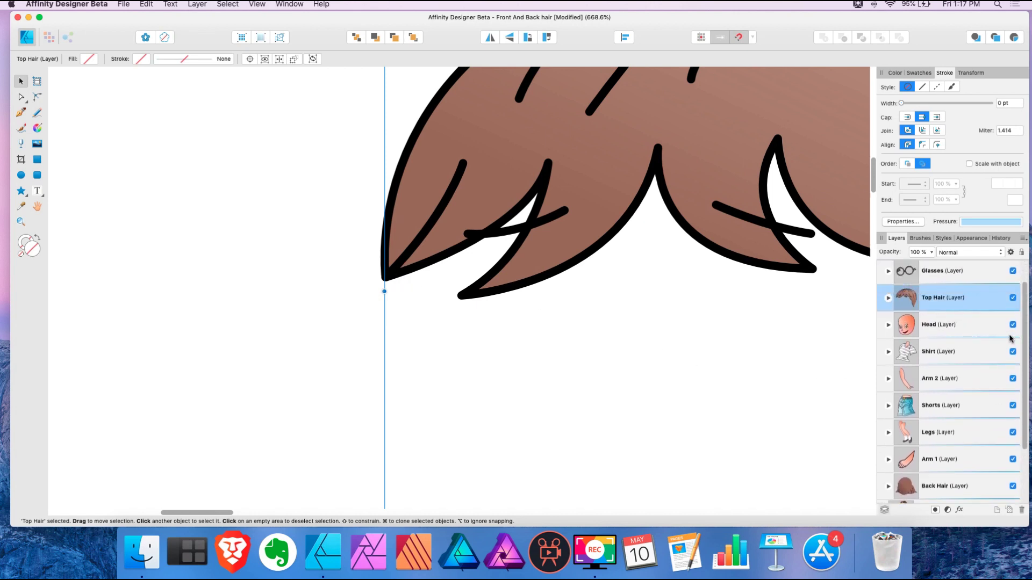
Move the upper-left node of Angie's Back Hair curve straight up to meet the left tip of her Top Hair, and deselect it
scroll(993, 403, "down", 1)
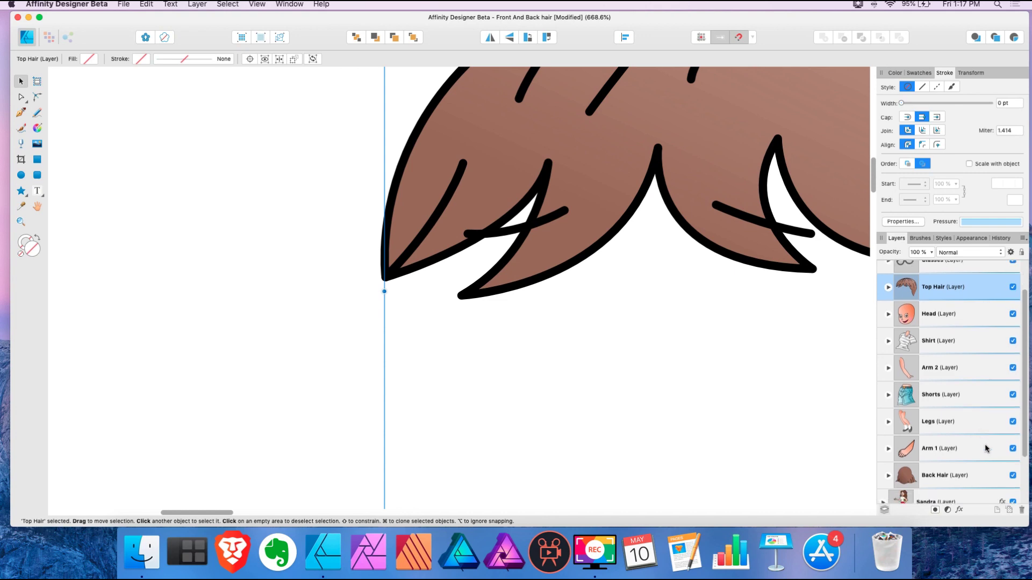
left_click(989, 475)
scroll(410, 272, "down", 3)
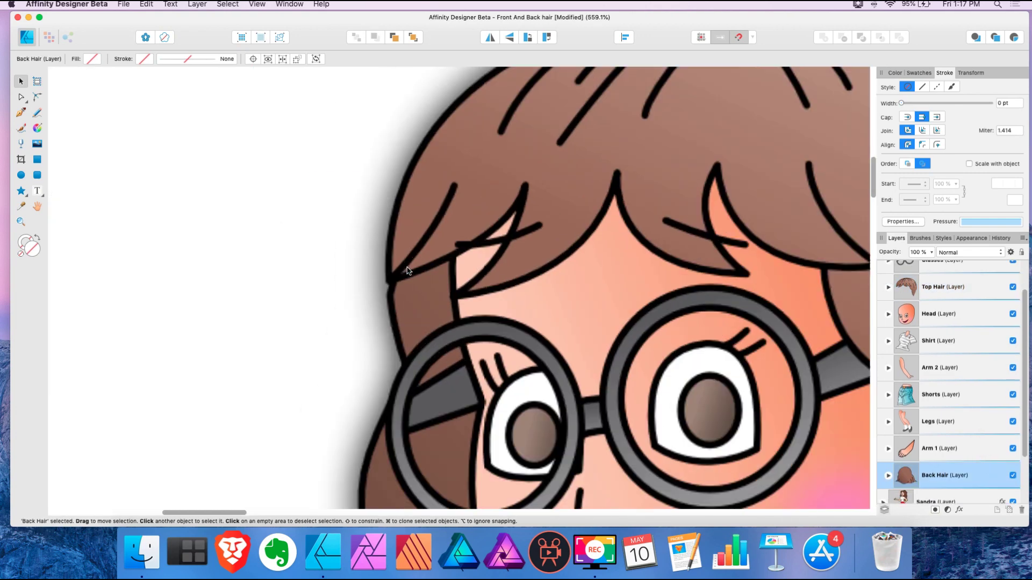
scroll(403, 295, "up", 6)
left_click(386, 348)
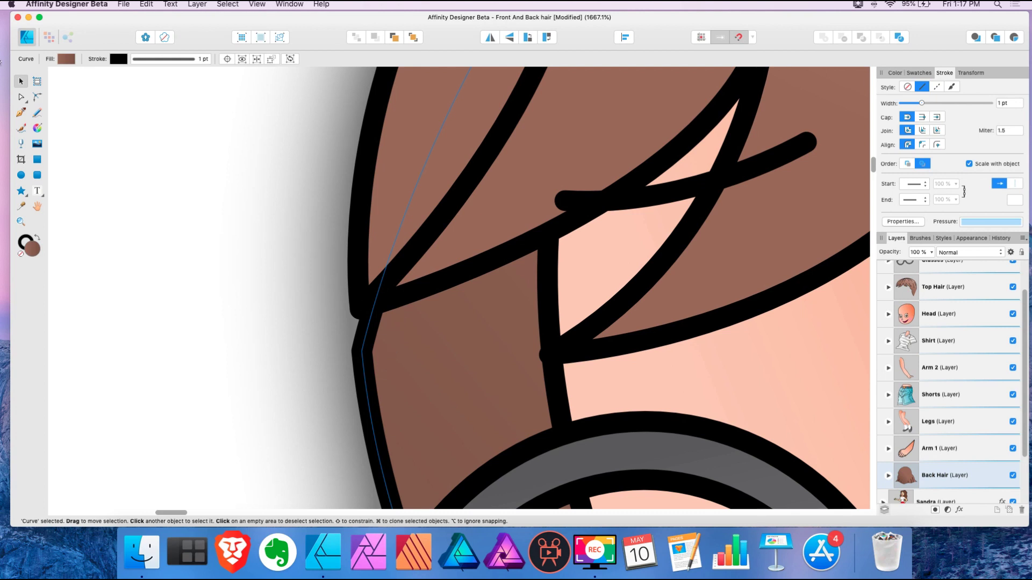
left_click(21, 97)
left_click_drag(360, 352, 360, 309)
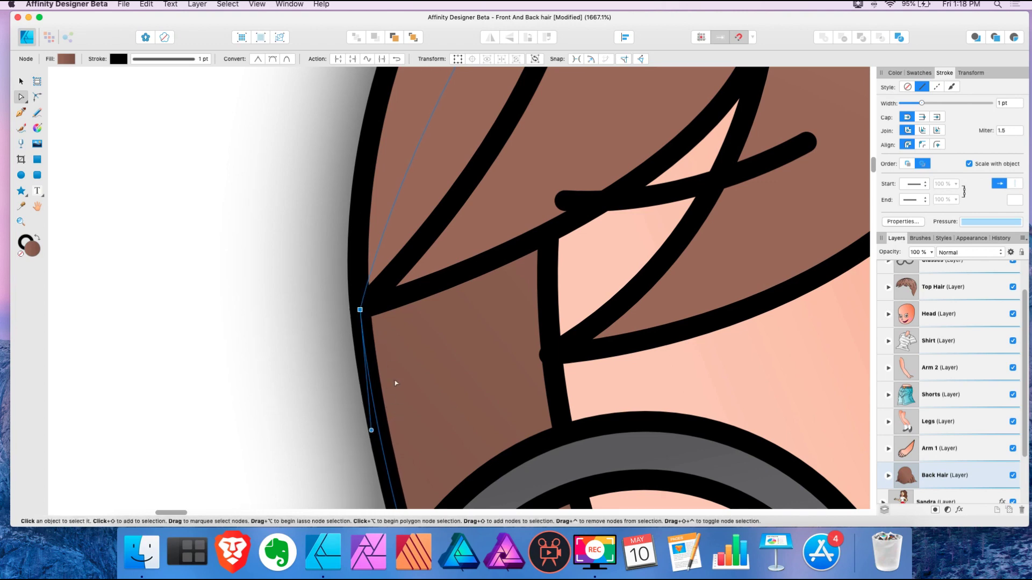
scroll(399, 320, "down", 15)
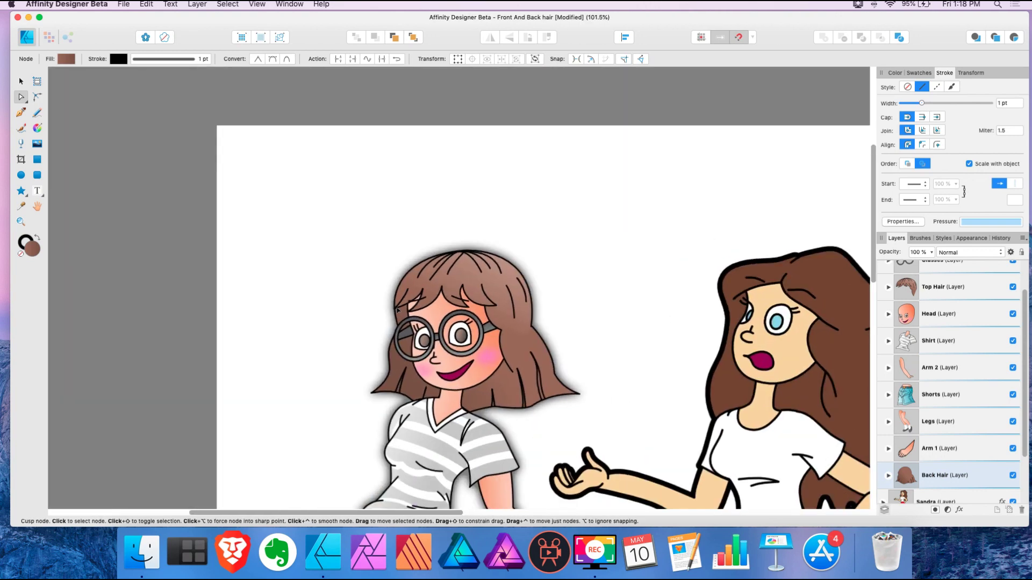
left_click(396, 309)
left_click(319, 326)
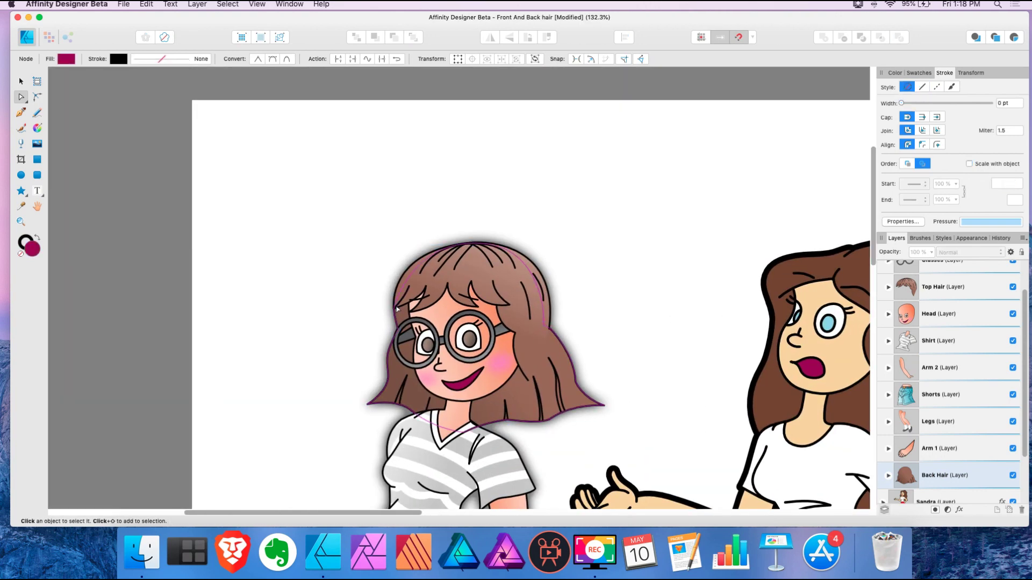
Collapse the Angie layer and expand the Sandra layer to list its hair and body layers
scroll(382, 267, "right", 6)
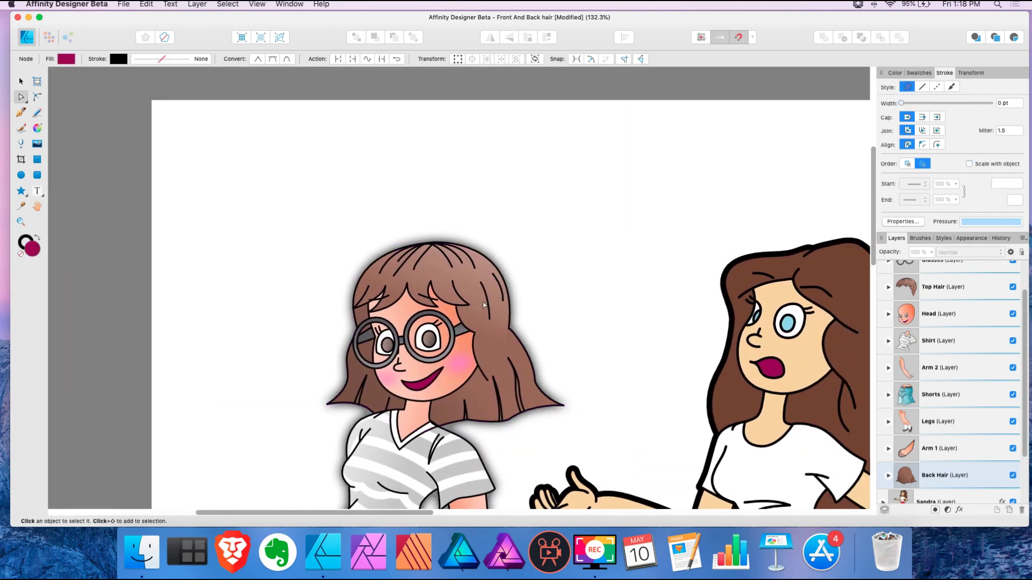
scroll(949, 344, "up", 3)
left_click(883, 275)
left_click_drag(890, 284, 888, 280)
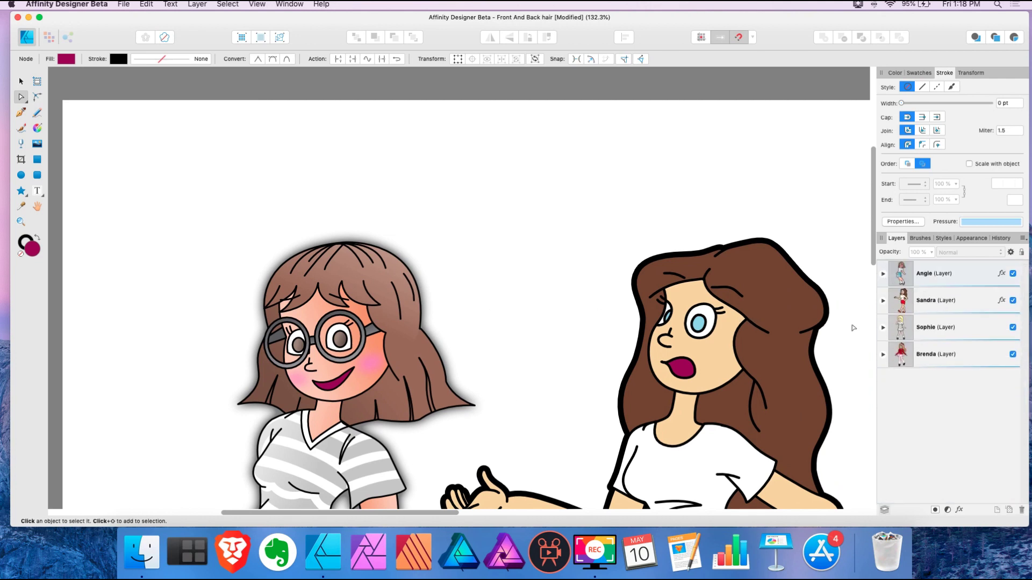
scroll(853, 325, "right", 4)
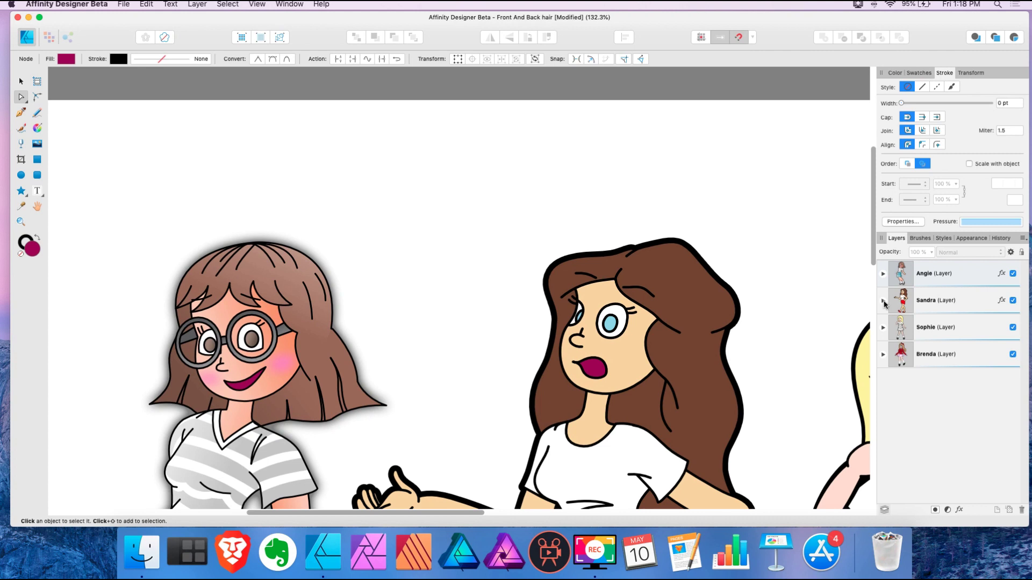
left_click(883, 301)
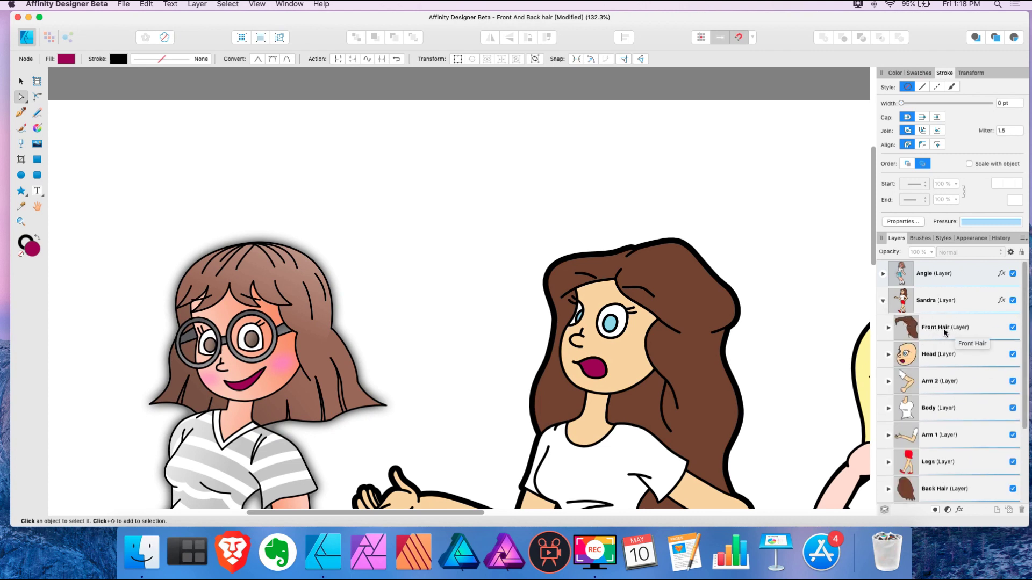
Move Sandra's Front Hair layer up and to the left, and undo the move
left_click(945, 332)
left_click(21, 81)
left_click_drag(681, 309, 487, 267)
key("super+z")
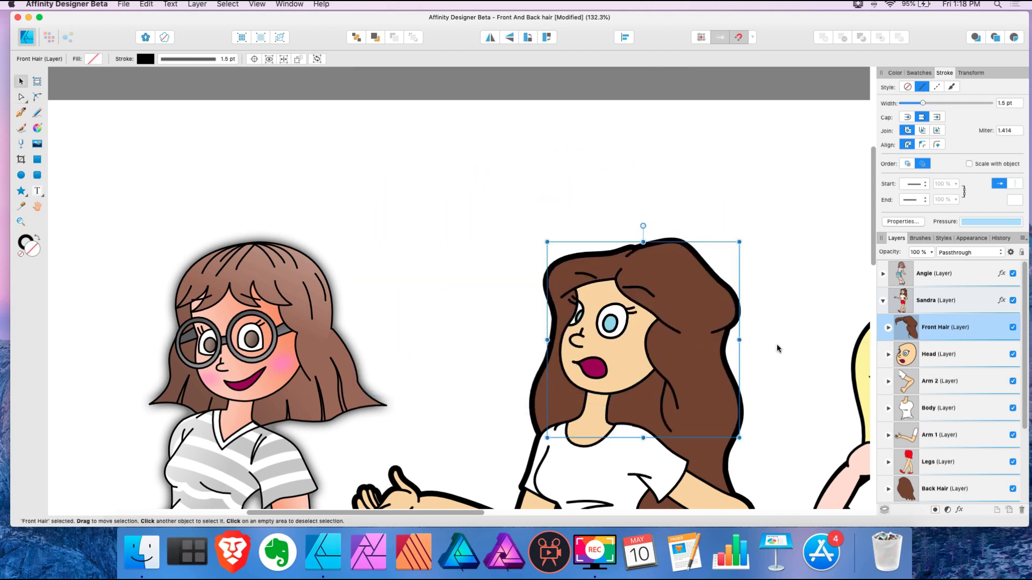
Expand Sandra's Front Hair layer and delete the mask from its brown hair curve
left_click(889, 328)
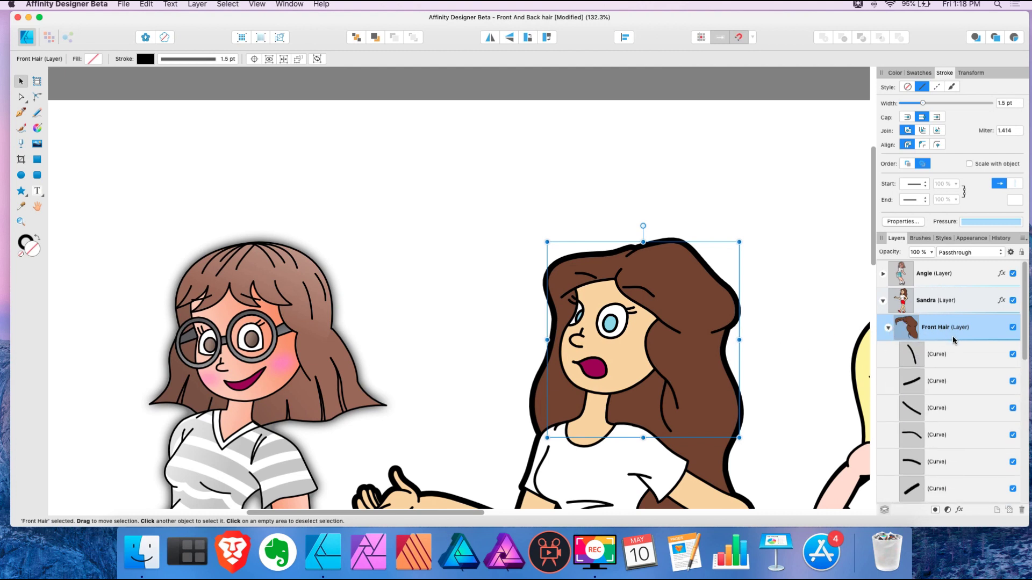
scroll(954, 340, "down", 10)
scroll(954, 339, "up", 3)
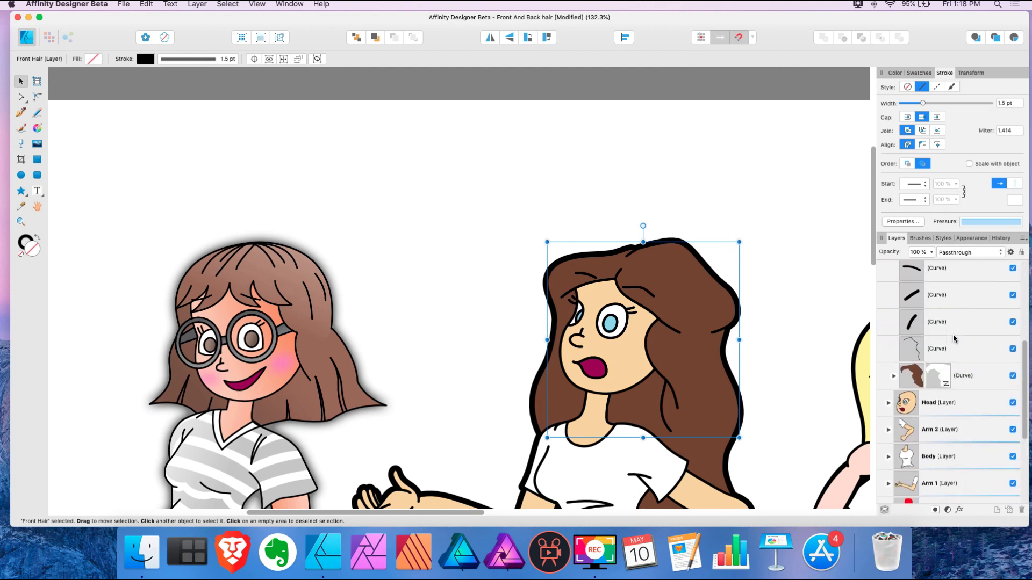
left_click(938, 376)
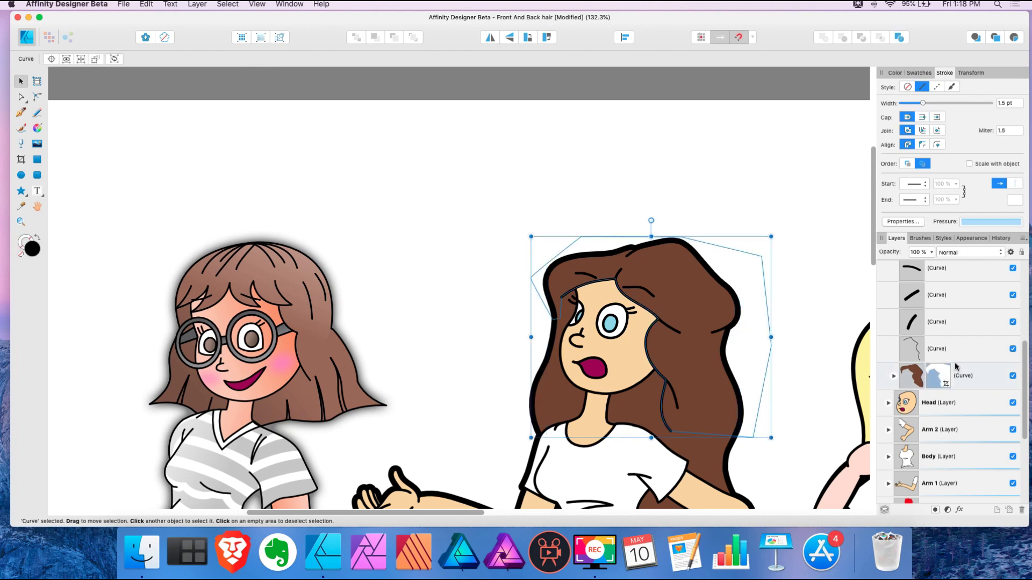
key("Delete")
Move the unmasked brown hair shape aside, undo the move, and examine where its outline meets the hair behind it
left_click_drag(685, 289, 558, 241)
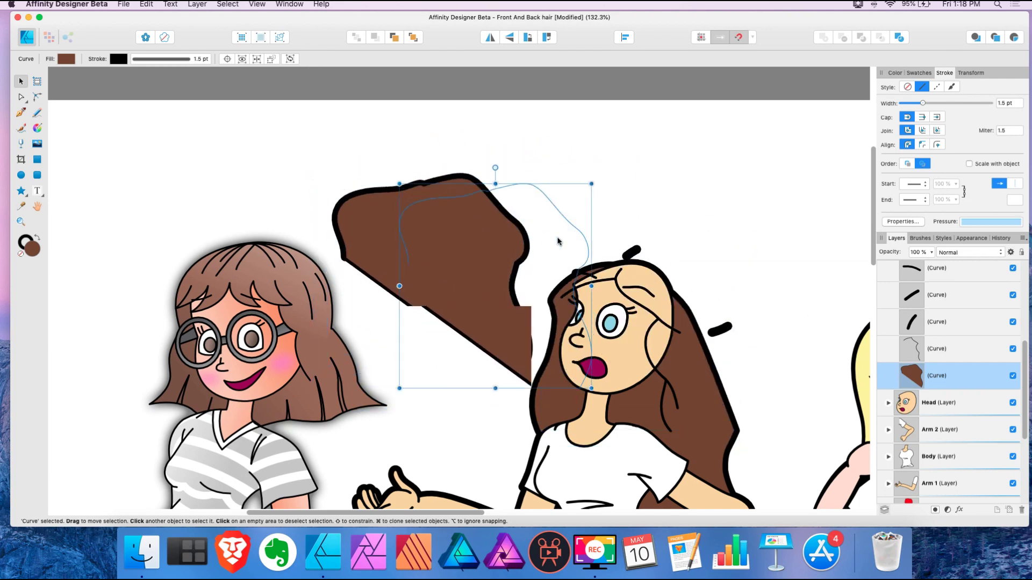
key("super+z")
scroll(567, 317, "up", 5)
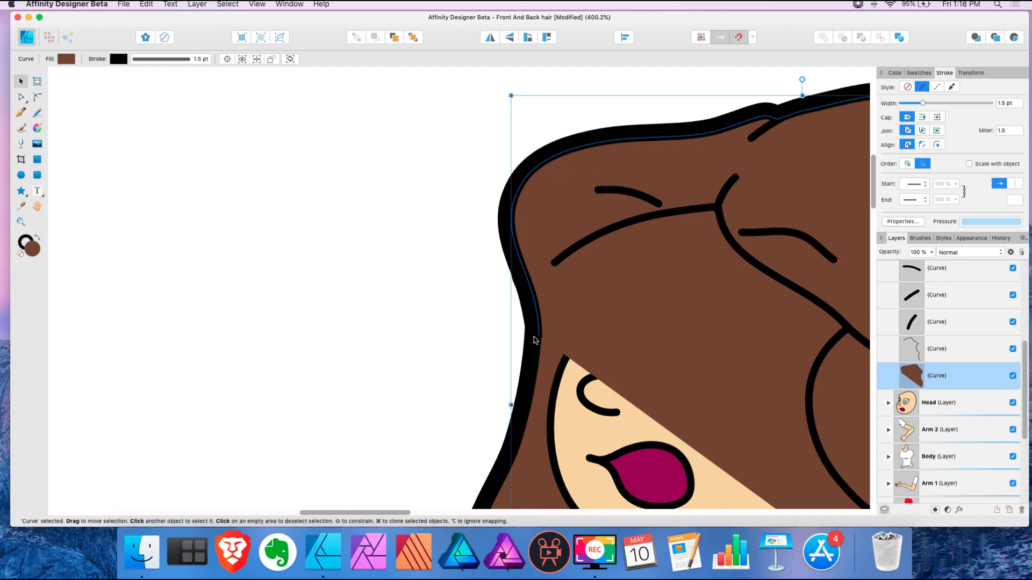
scroll(540, 355, "right", 10)
scroll(540, 355, "down", 3)
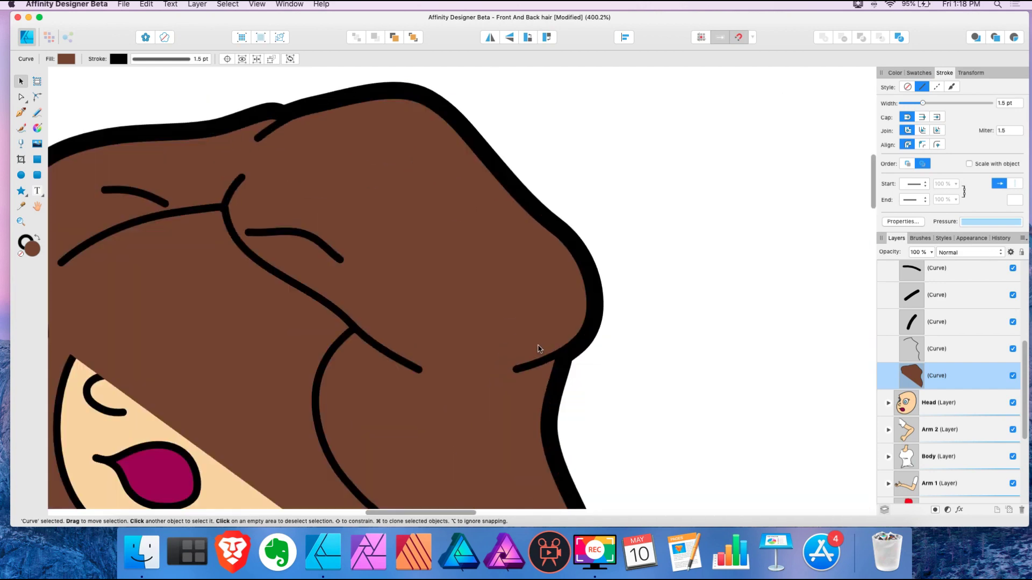
scroll(556, 326, "down", 5)
scroll(525, 283, "up", 3)
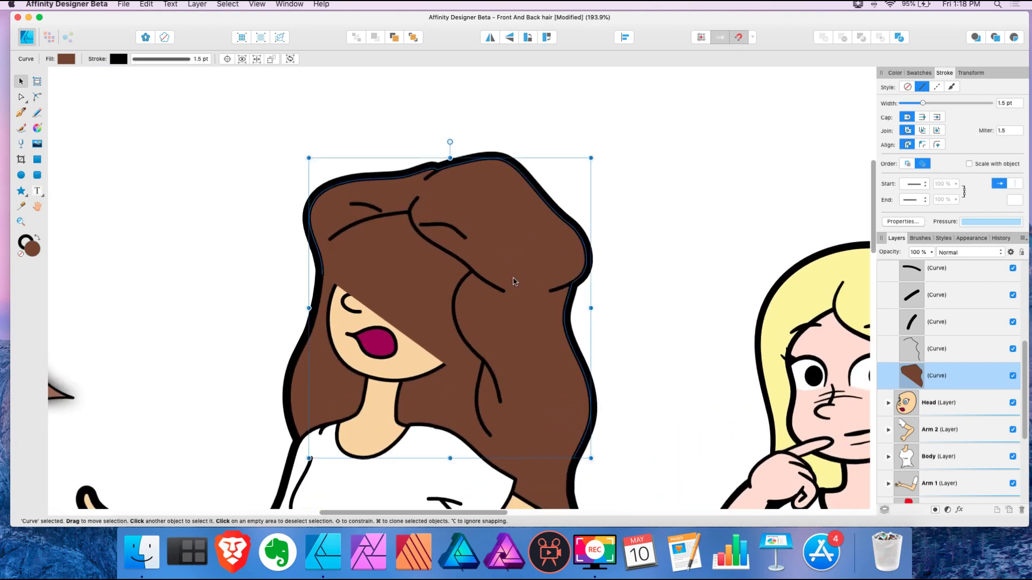
left_click(701, 266)
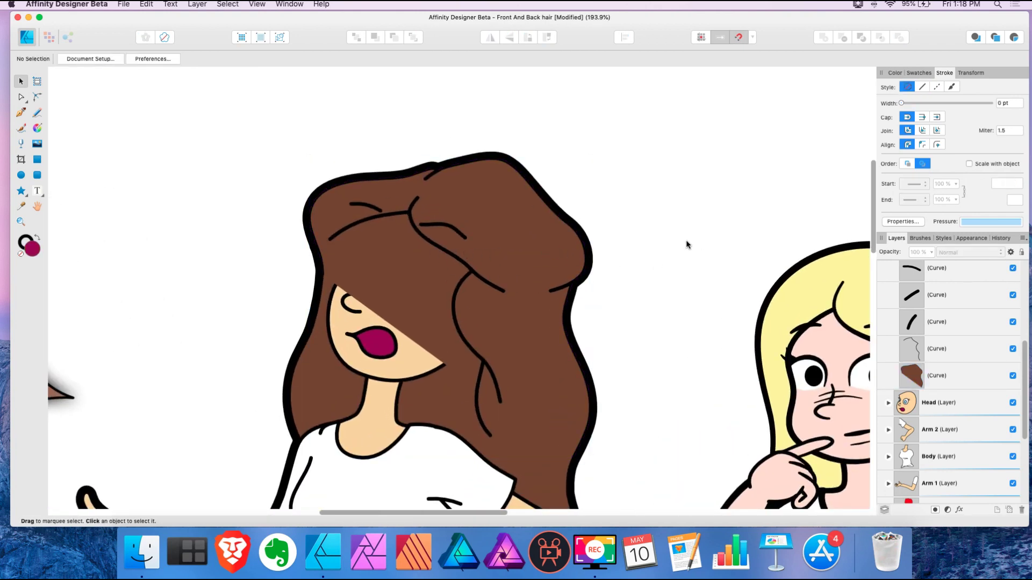
Duplicate the curve that traces the inner hairline around Sandra's face, hide the upper copy and select the lower one
left_click(433, 246)
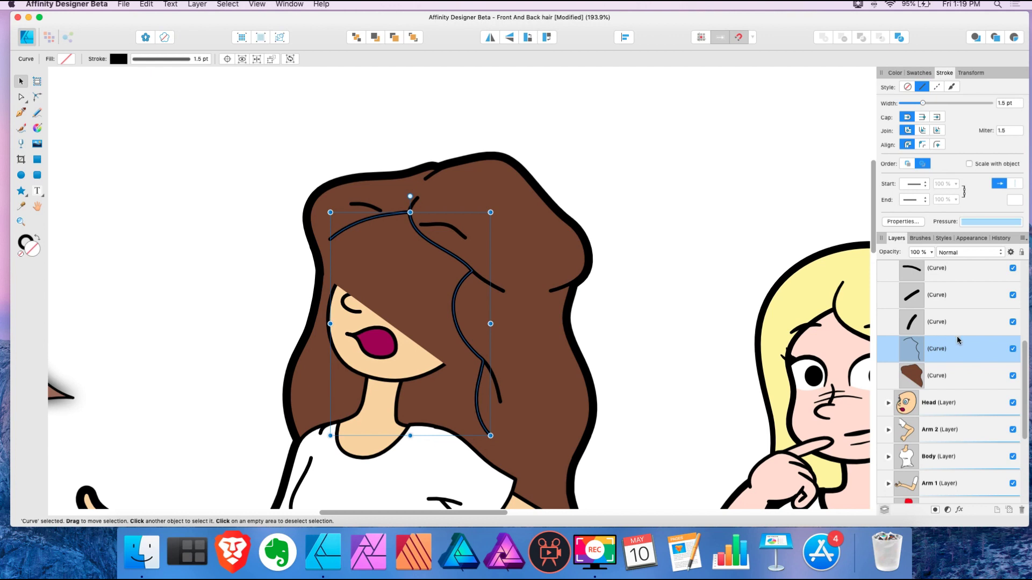
left_click_drag(936, 353, 998, 514)
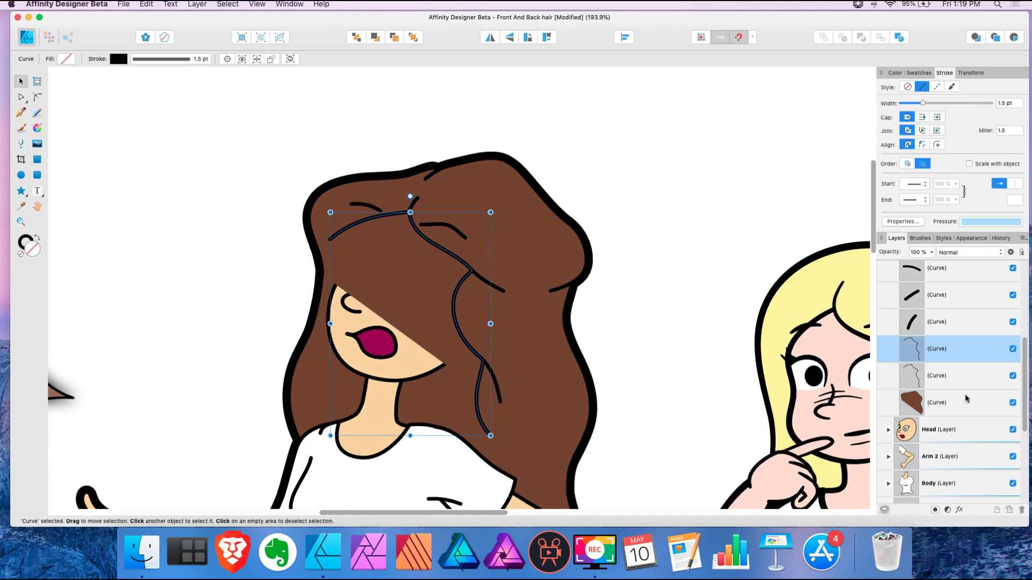
left_click(1012, 349)
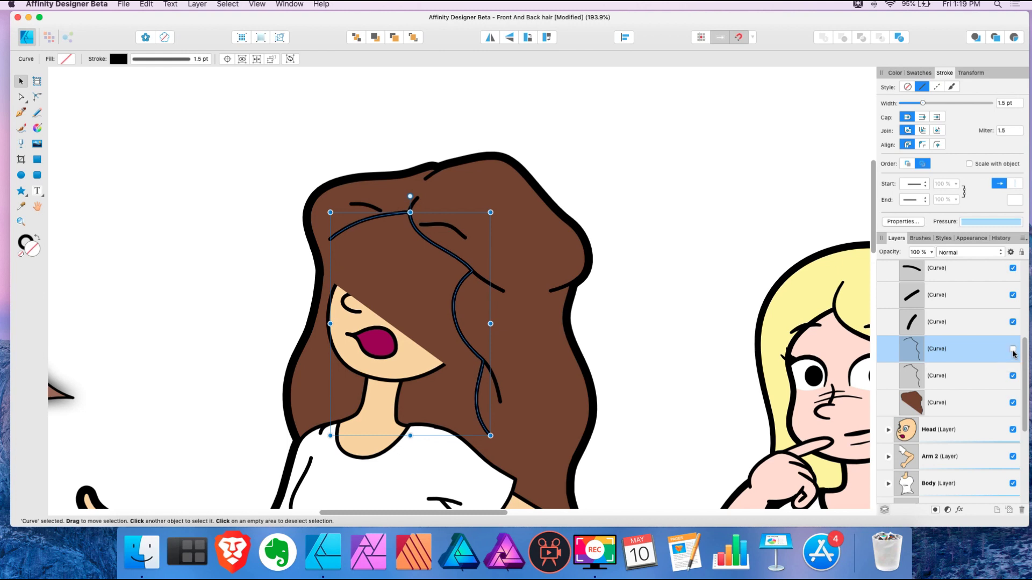
left_click(952, 379)
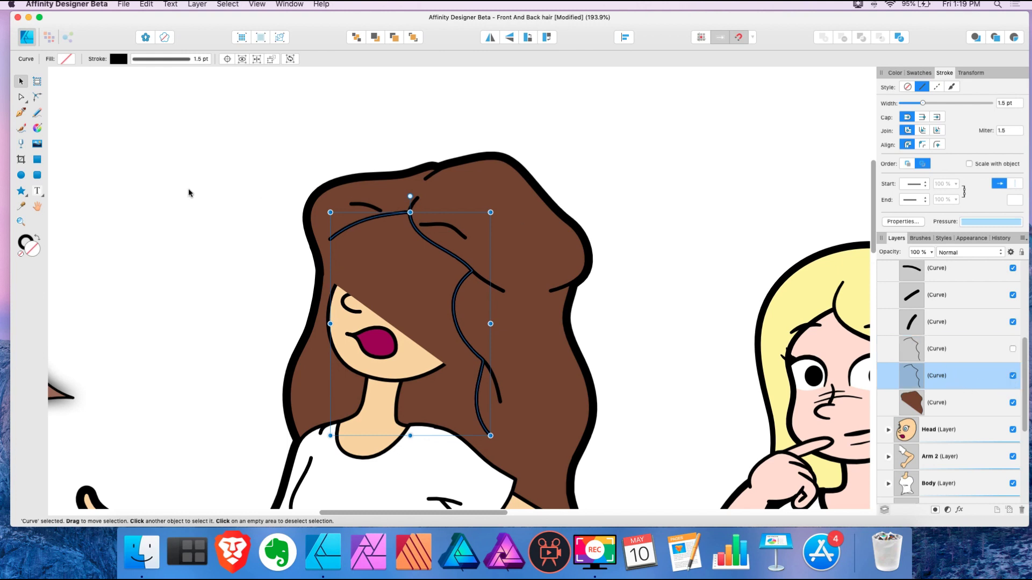
Extend the hairline curve with the Pen tool from its left end around the outside of Sandra's hair, and close it at its lower end
left_click(22, 112)
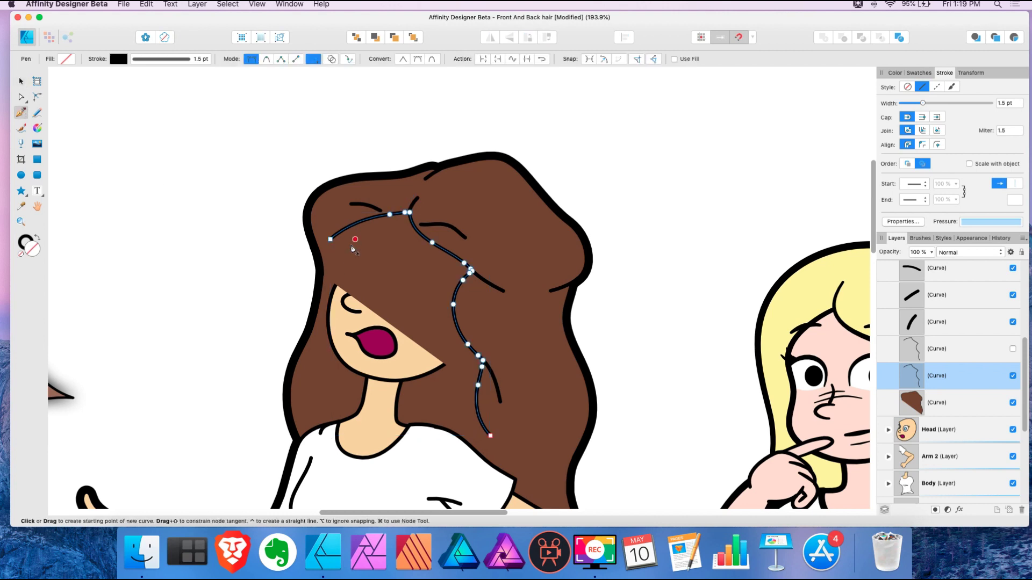
left_click(330, 240)
left_click_drag(285, 264, 268, 257)
left_click(273, 170)
left_click(335, 141)
left_click(422, 131)
left_click(510, 133)
left_click(556, 145)
left_click_drag(571, 158, 579, 162)
left_click(598, 183)
left_click(623, 231)
left_click(632, 298)
left_click(632, 342)
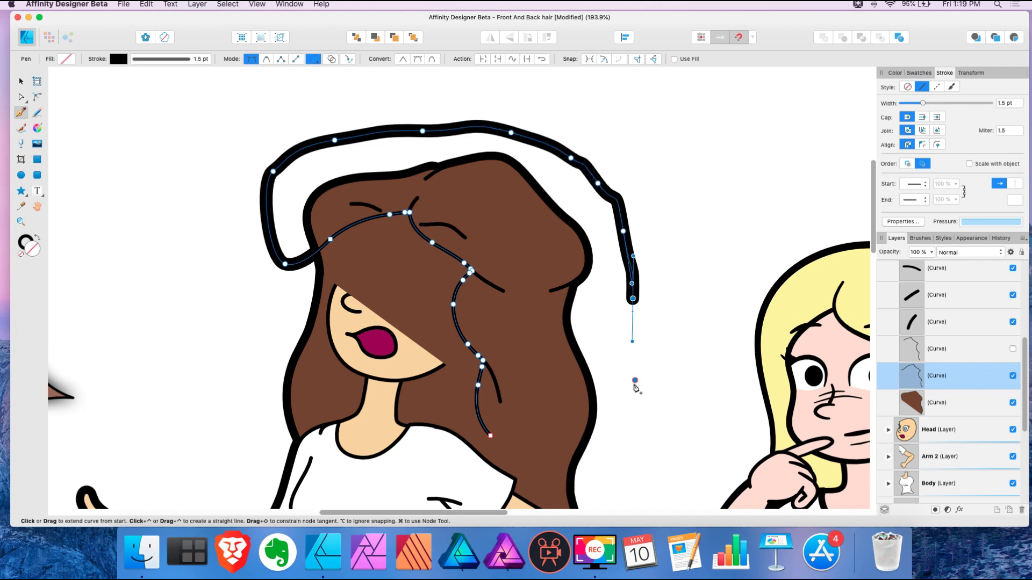
left_click(635, 380)
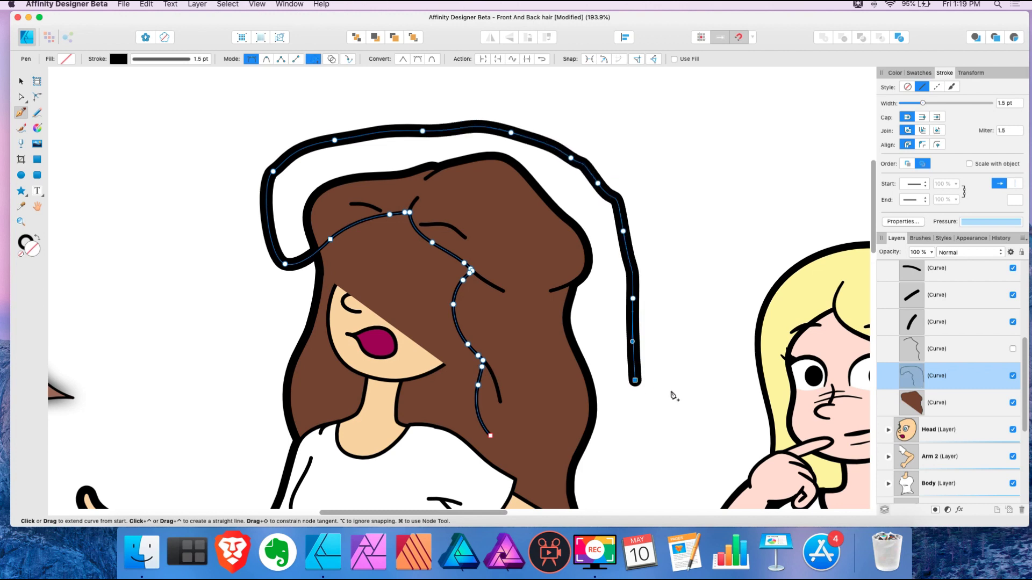
left_click(617, 437)
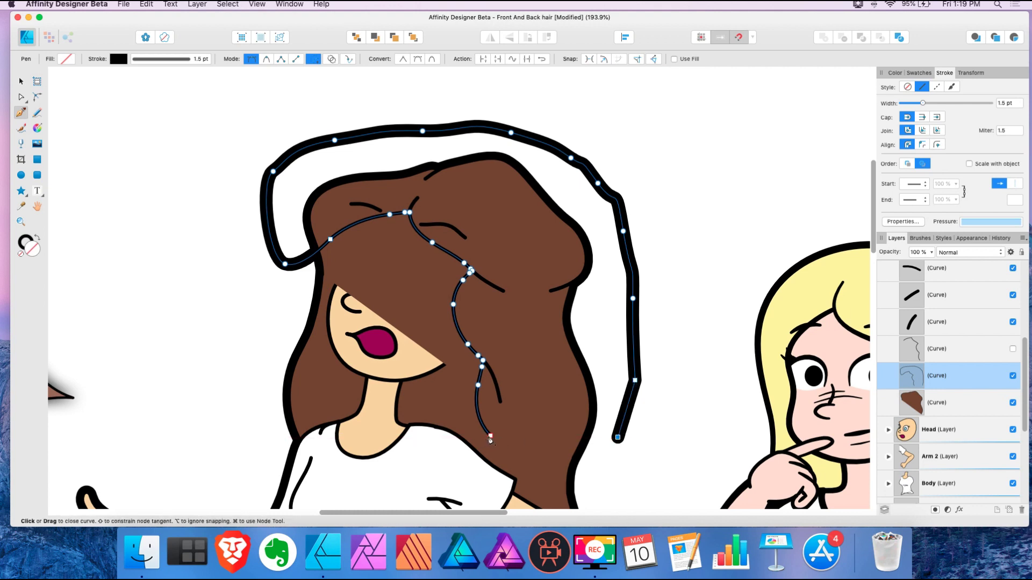
left_click(490, 438)
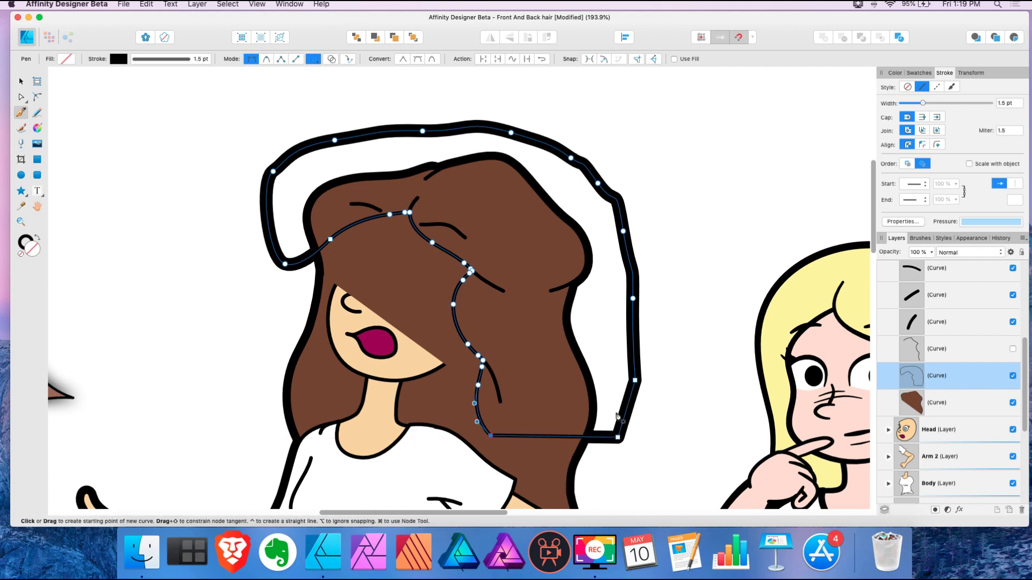
Swap the closed curve's stroke and fill to make it solid black, apply it as a mask on the brown hair curve, and deselect it
left_click(37, 239)
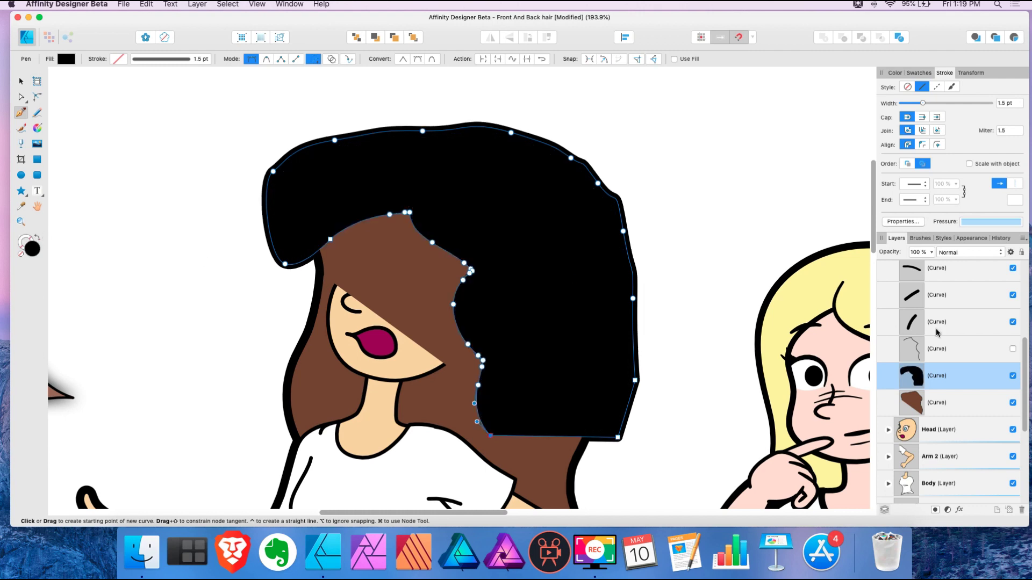
mouse_move(916, 380)
left_mouse_down()
mouse_move(929, 379)
mouse_move(923, 408)
mouse_move(939, 349)
mouse_move(929, 330)
mouse_move(938, 353)
mouse_move(921, 383)
left_mouse_up()
left_click_drag(921, 381, 920, 356)
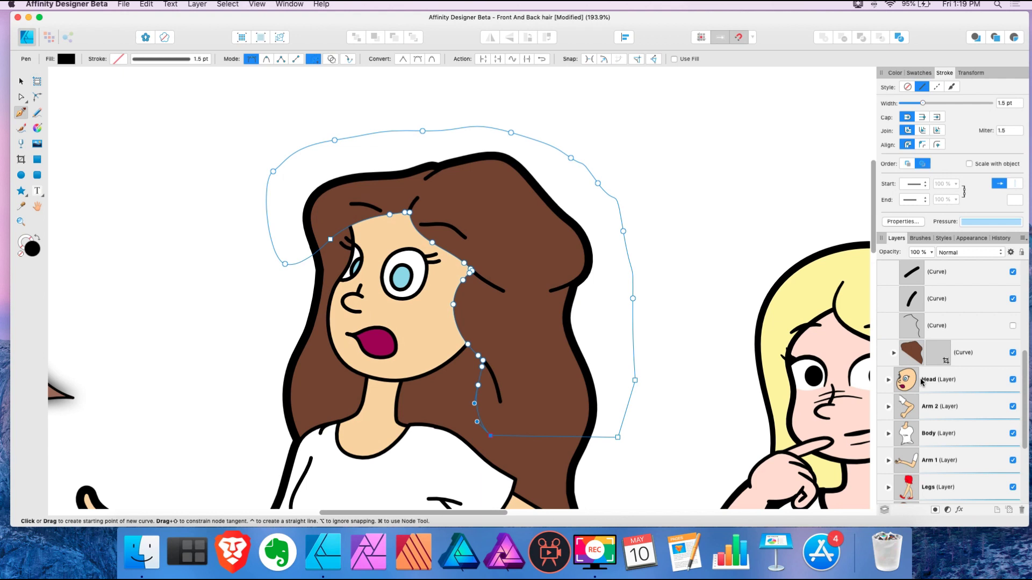
key("super+d")
scroll(413, 204, "up", 2)
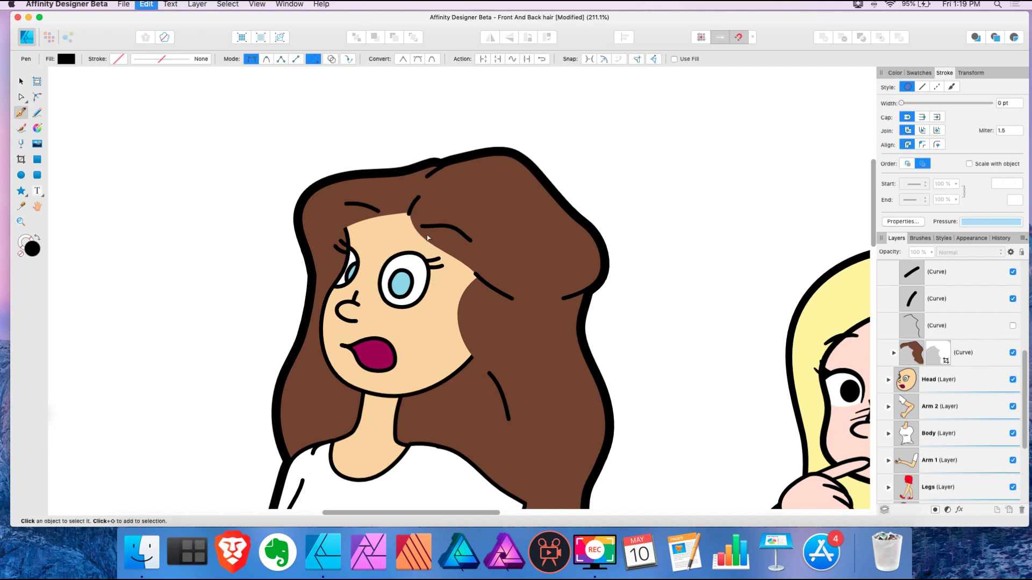
Undo the mask and the pen-drawn extension of the hairline curve one action at a time, and redo all of them
key("super+z")
key("super+z")
key("super+z")
key("super+z")
key("super+z")
key("super+z")
key("super+z")
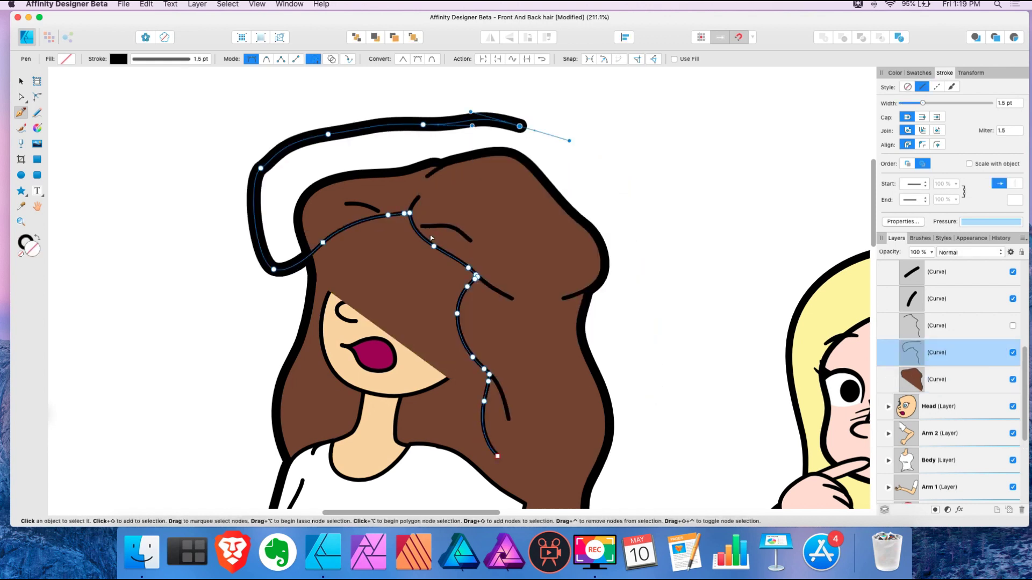
key("super+z")
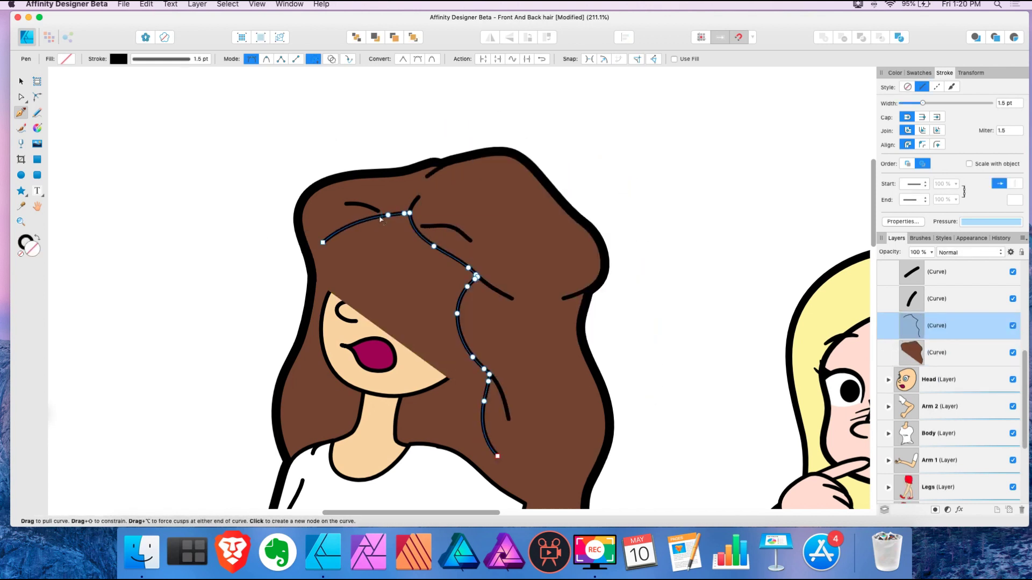
key("super+shift+z")
key("super+shift+z")
key("super+shift+z")
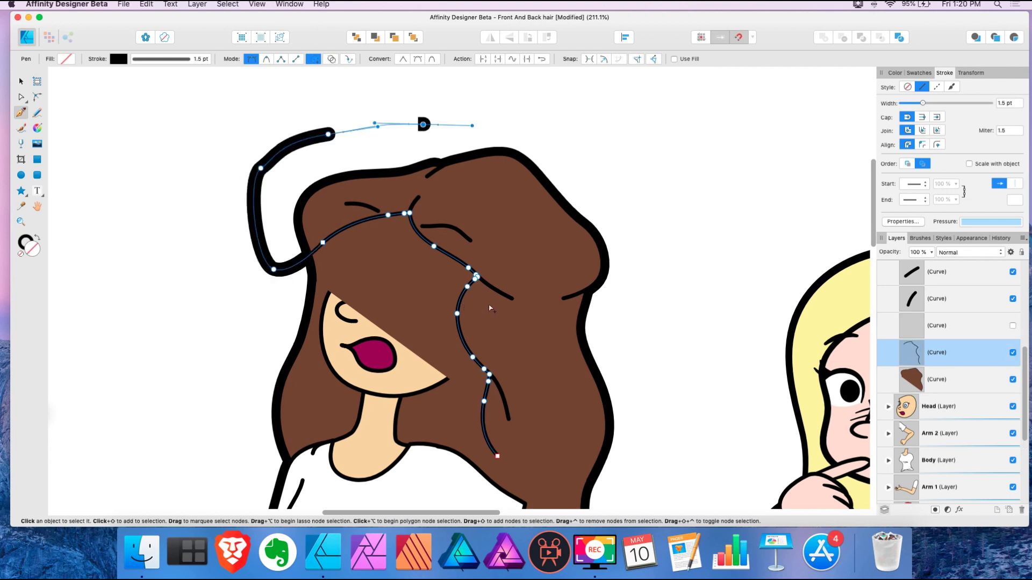
key("super+shift+z")
key("super+shift+z")
key("super+shift+z")
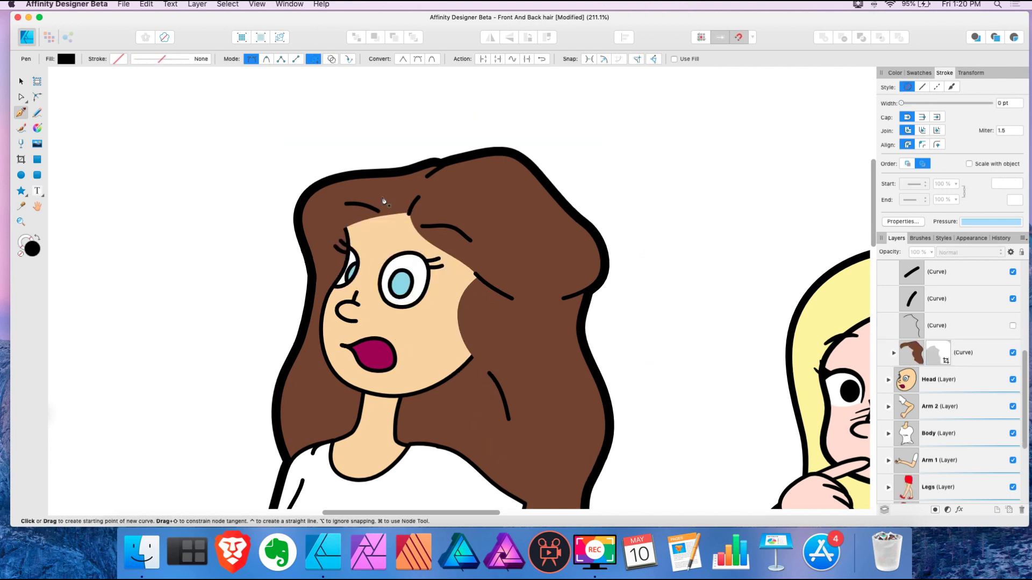
Show the hidden hairline curve in Sandra's Front Hair layer, comparing it on and off, and collapse that layer
left_click(1012, 327)
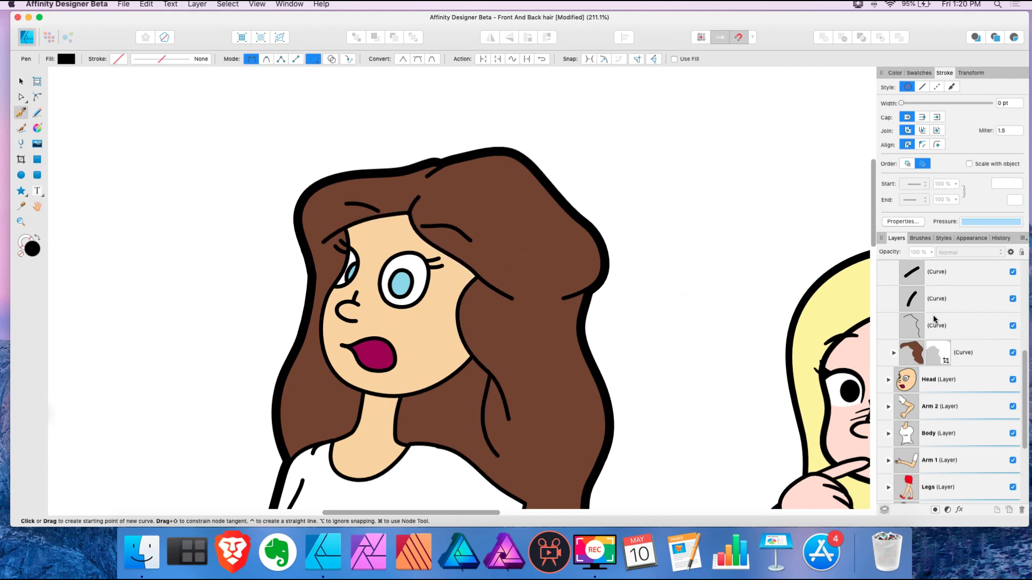
left_click(1013, 327)
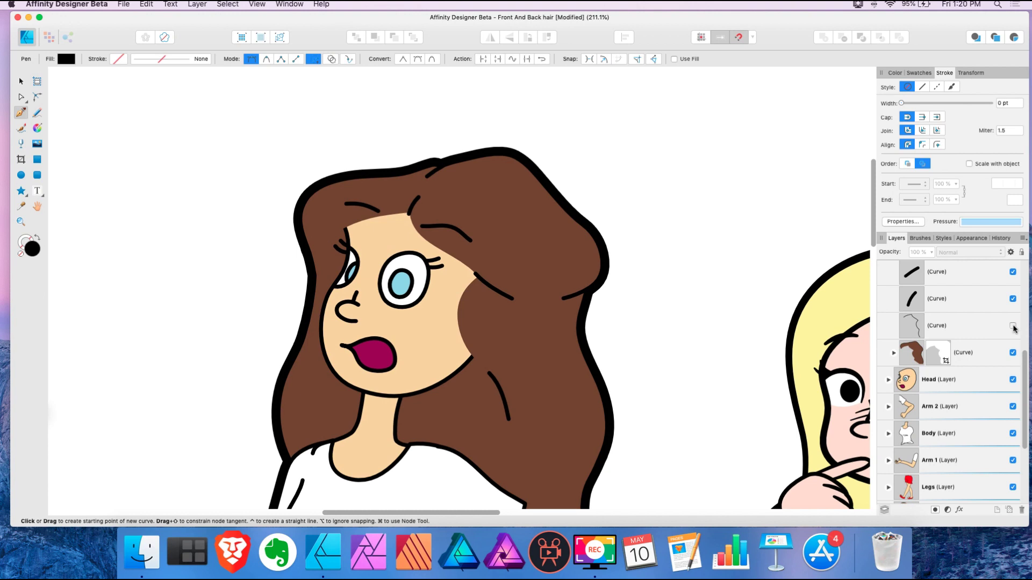
left_click(1012, 327)
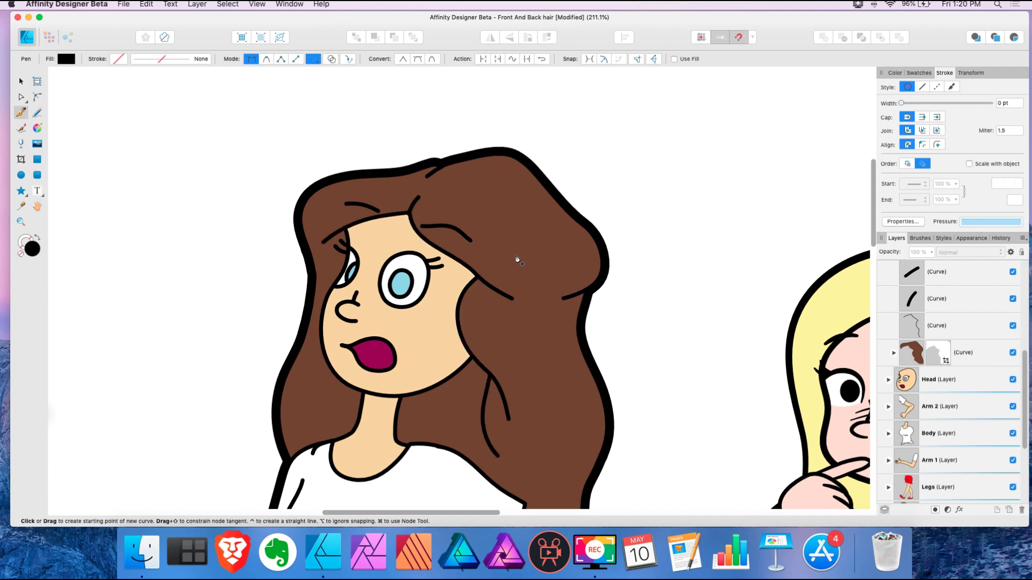
scroll(483, 242, "right", 2)
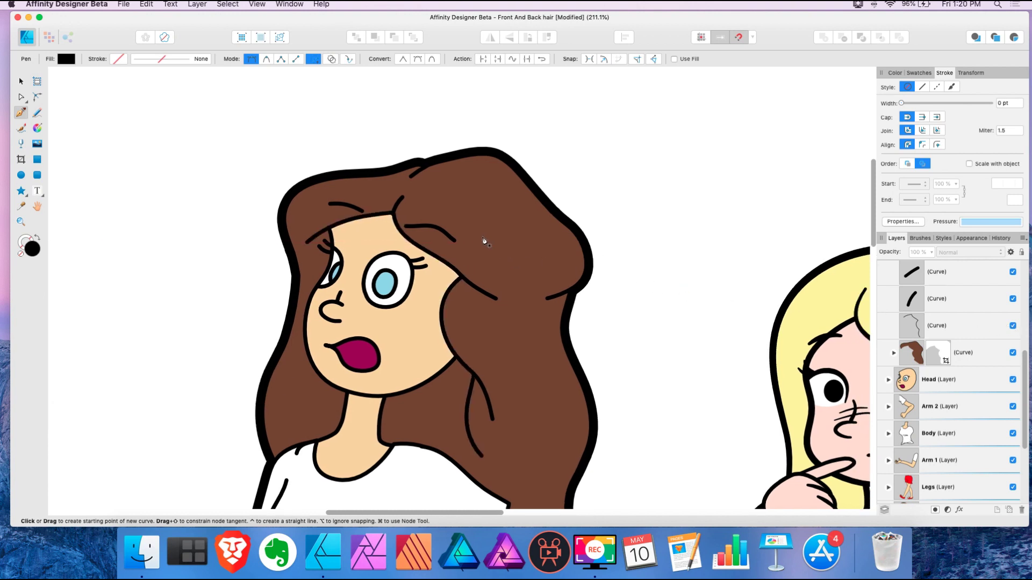
scroll(959, 323, "up", 5)
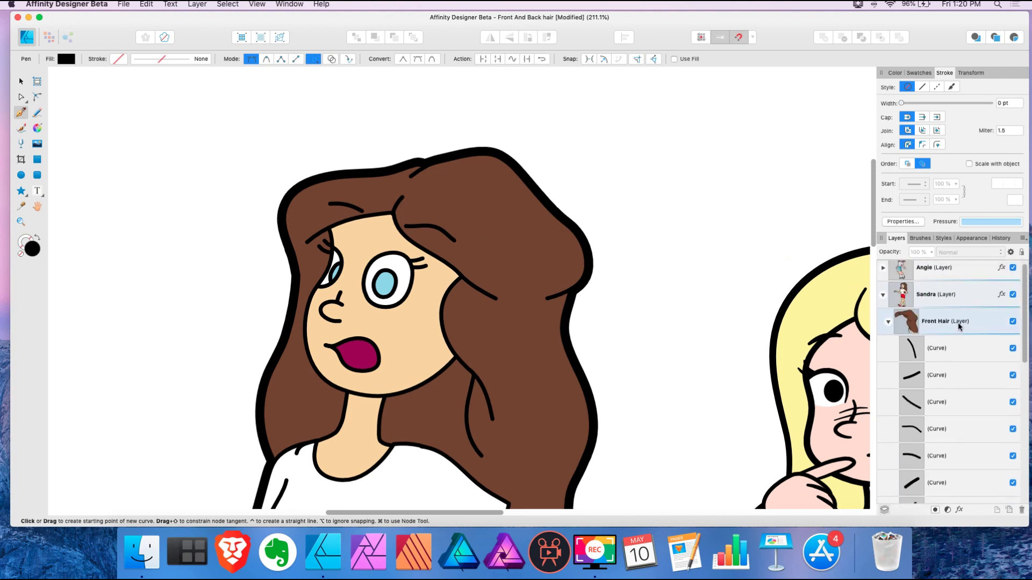
left_click(888, 324)
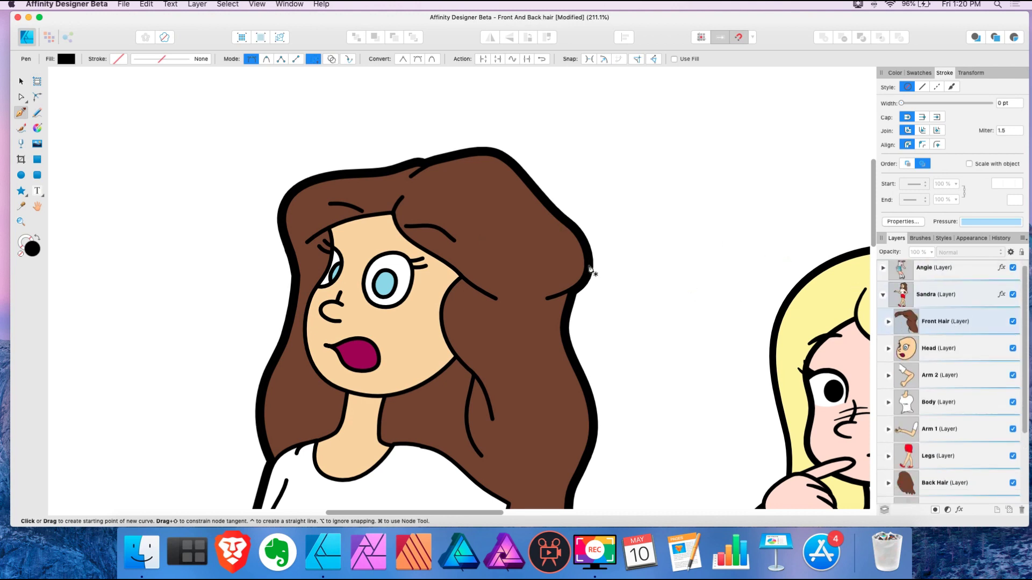
Select Sandra's Back Hair layer and stretch its lower edge downward to lengthen the back hair
scroll(573, 263, "down", 1)
scroll(559, 258, "down", 2)
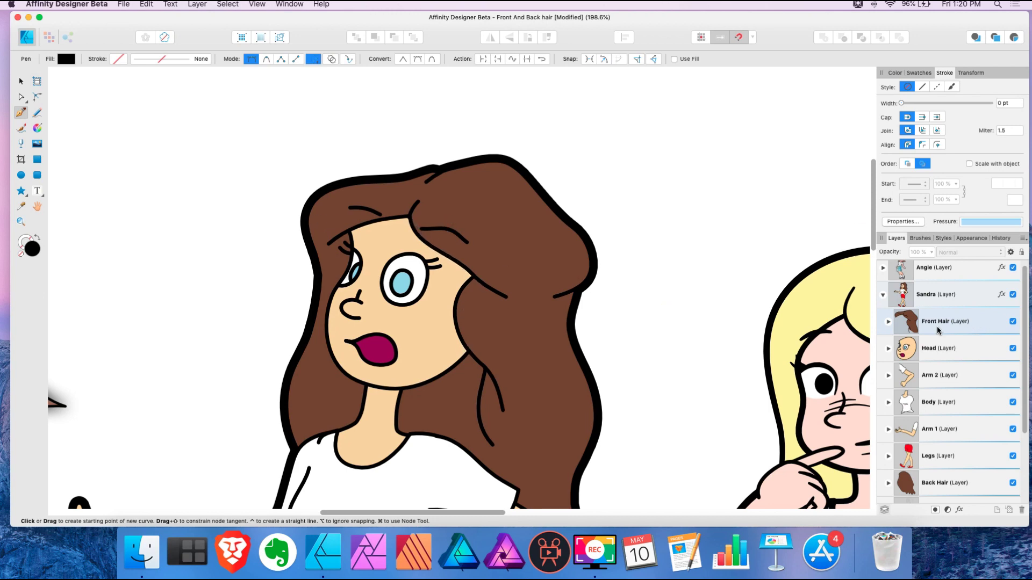
scroll(645, 298, "down", 5)
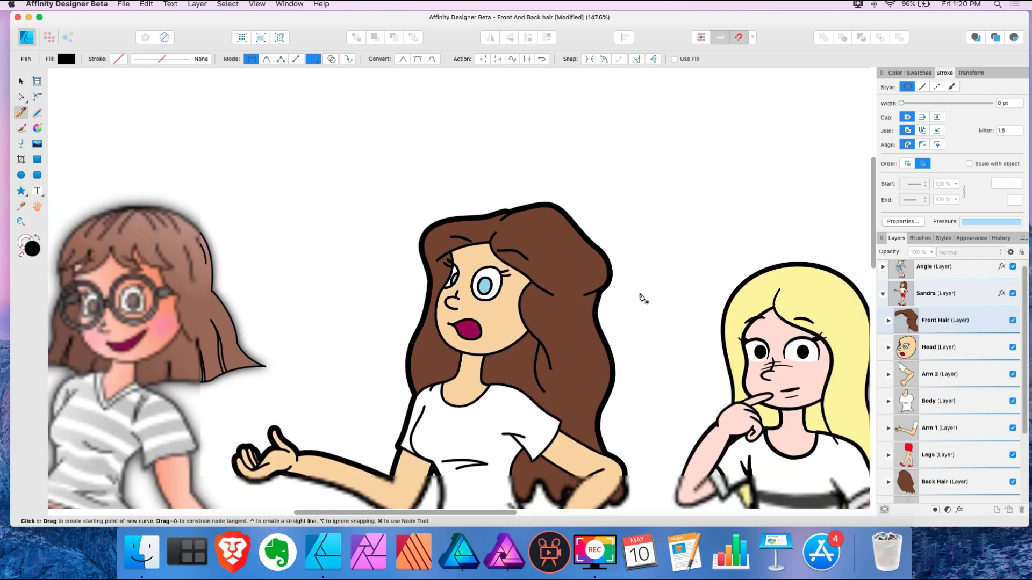
scroll(968, 354, "down", 3)
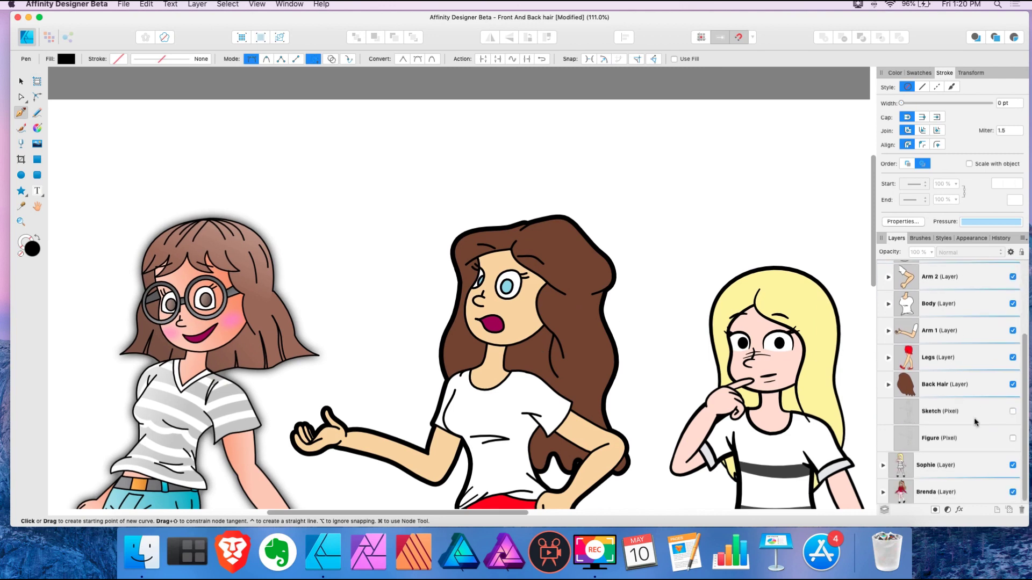
left_click(943, 386)
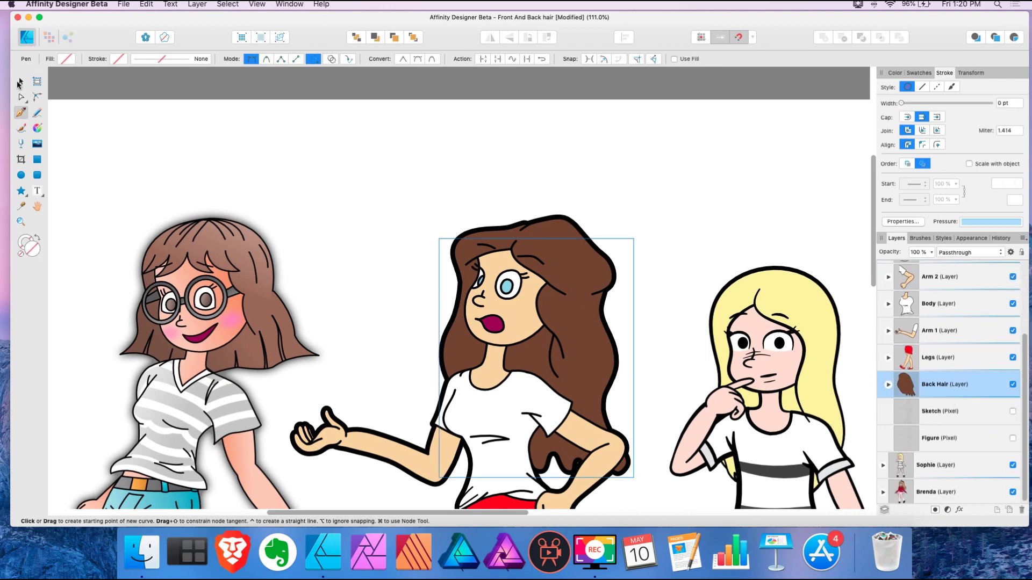
left_click(21, 80)
scroll(457, 296, "down", 3)
left_click_drag(537, 408, 539, 492)
Select the brown back hair curve, display its nodes with the Node tool, and deselect it
left_click(24, 102)
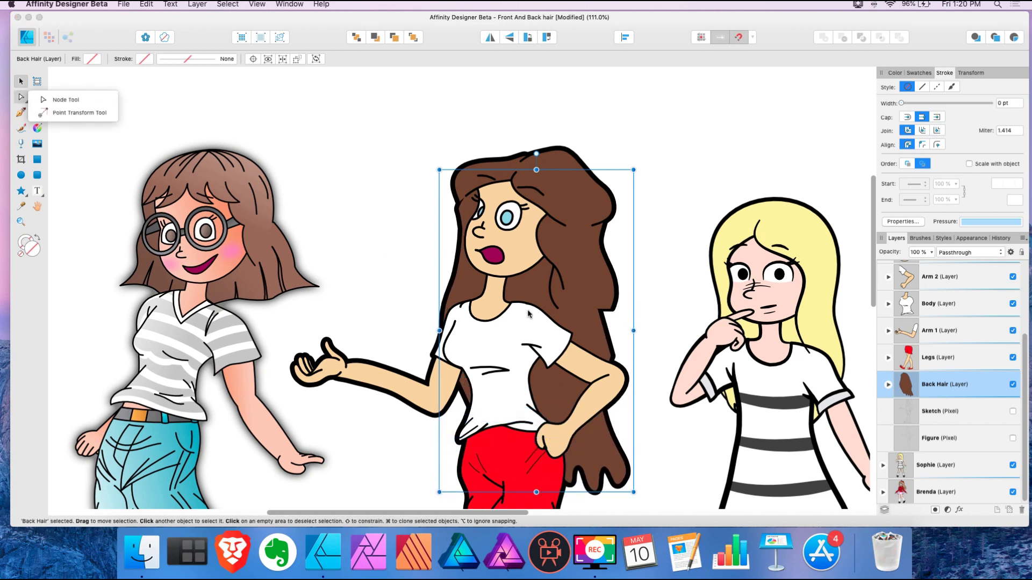
double_click(605, 332)
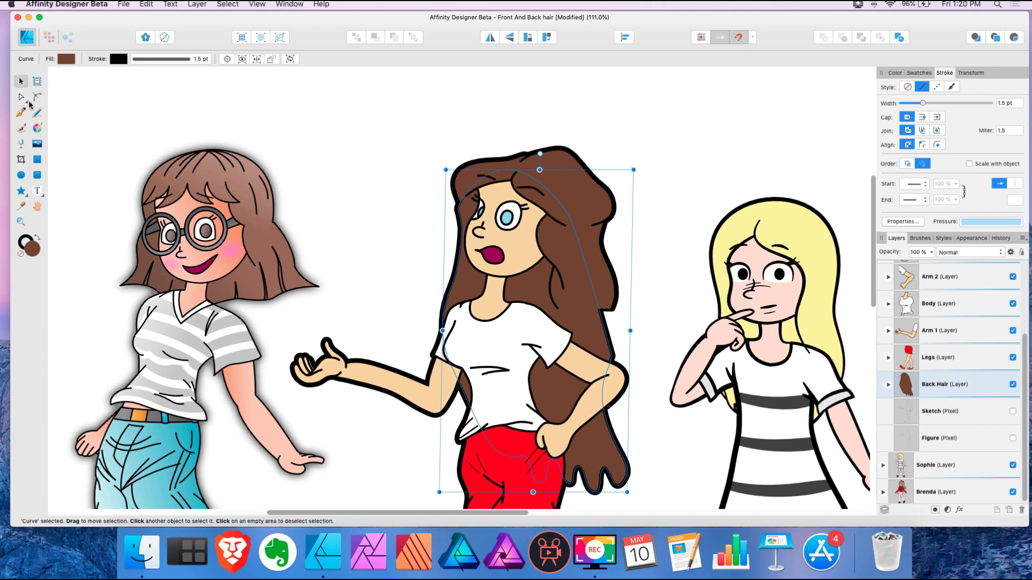
left_click(25, 101)
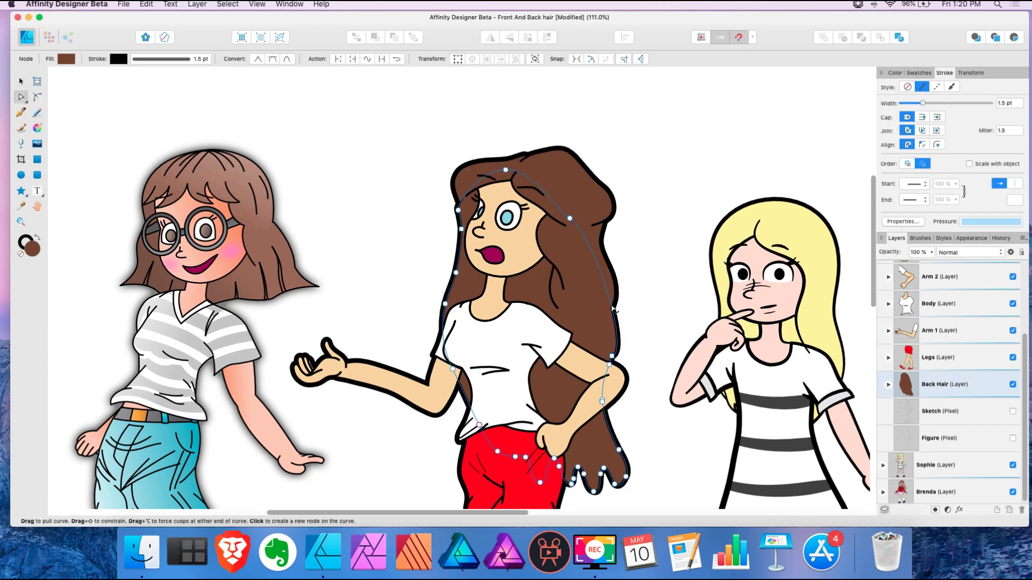
left_click(656, 273)
scroll(655, 273, "down", 2)
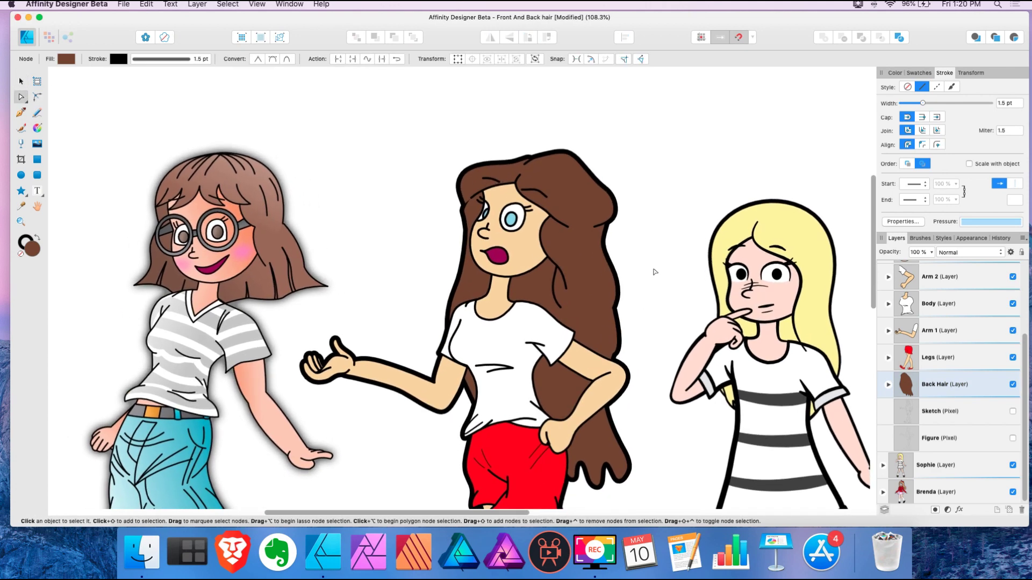
Undo the lengthening of Sandra's back hair
key("super+z")
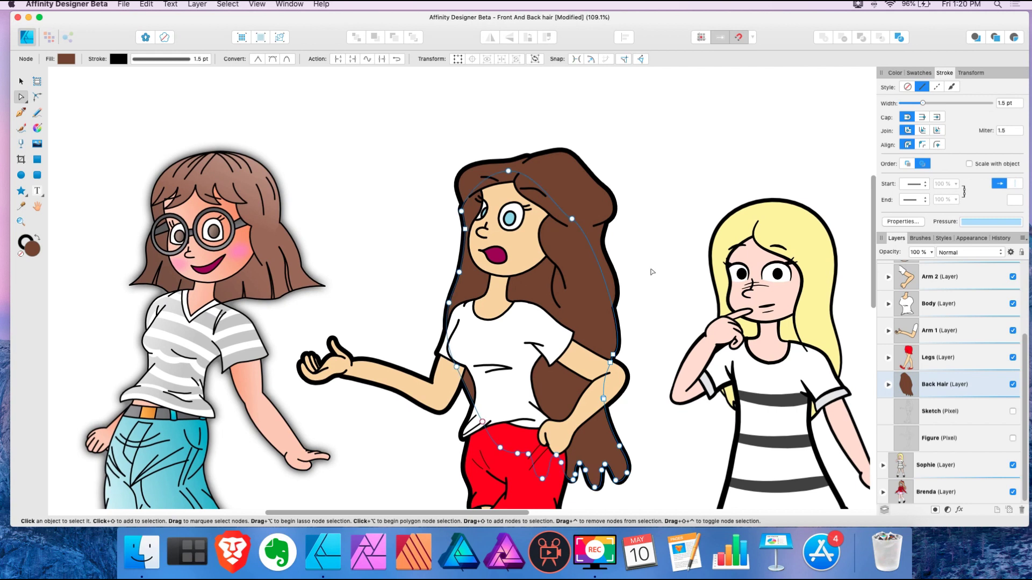
key("super+z")
key("super+z")
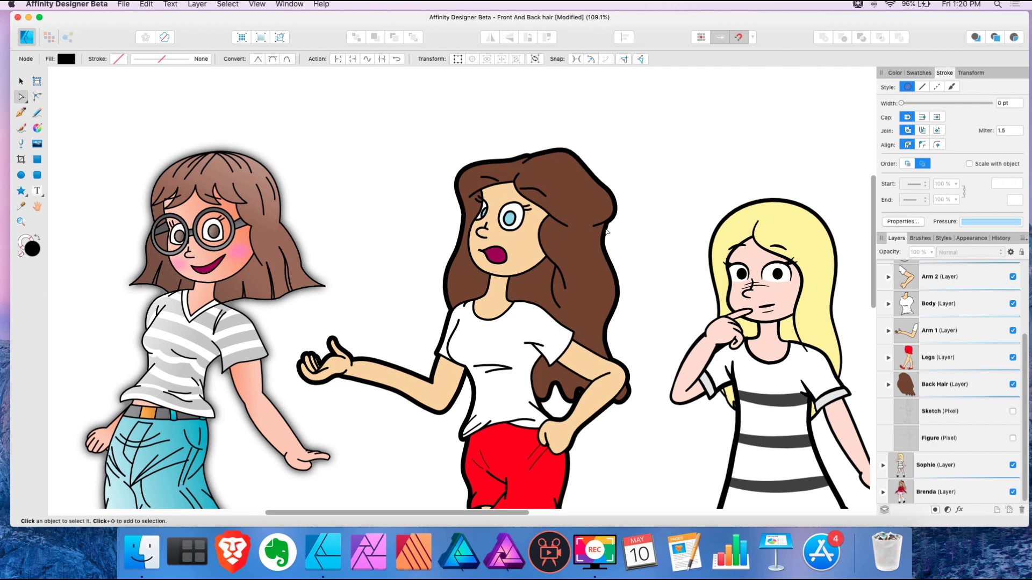
Return to Sandra's Front Hair layer, briefly expand its contents, and collapse the whole Sandra layer
scroll(511, 184, "up", 5)
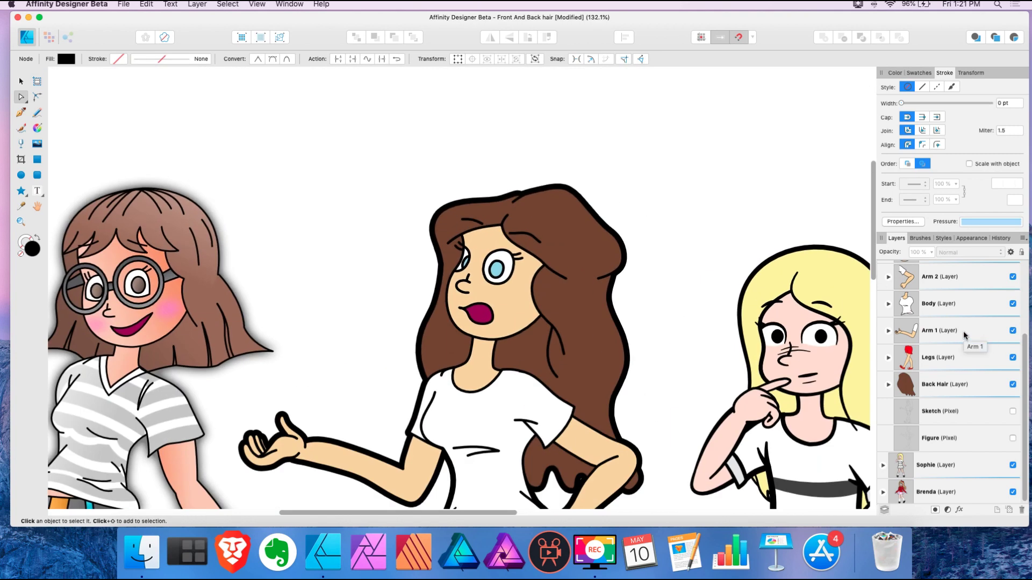
scroll(963, 330, "up", 5)
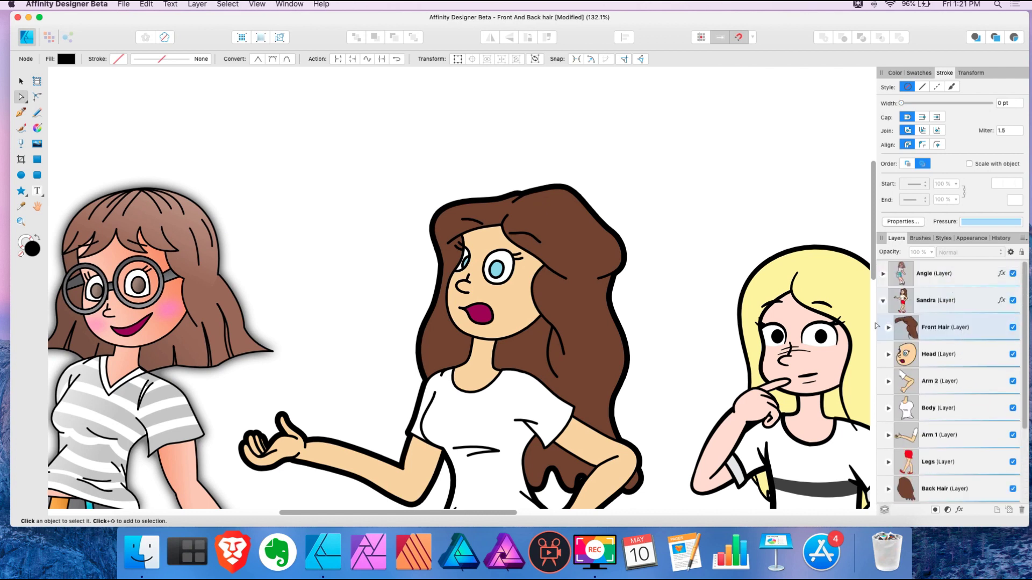
left_click(888, 328)
left_click(888, 328)
left_click(883, 301)
Expand Sophie's Head layer and delete the mask from her skin-coloured face curve
scroll(702, 260, "right", 8)
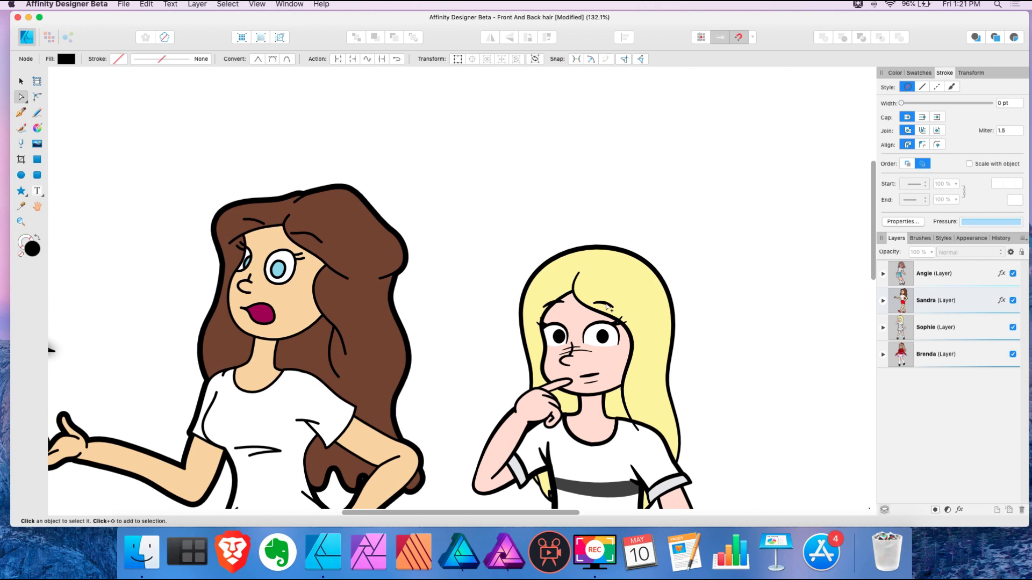
scroll(871, 317, "down", 2)
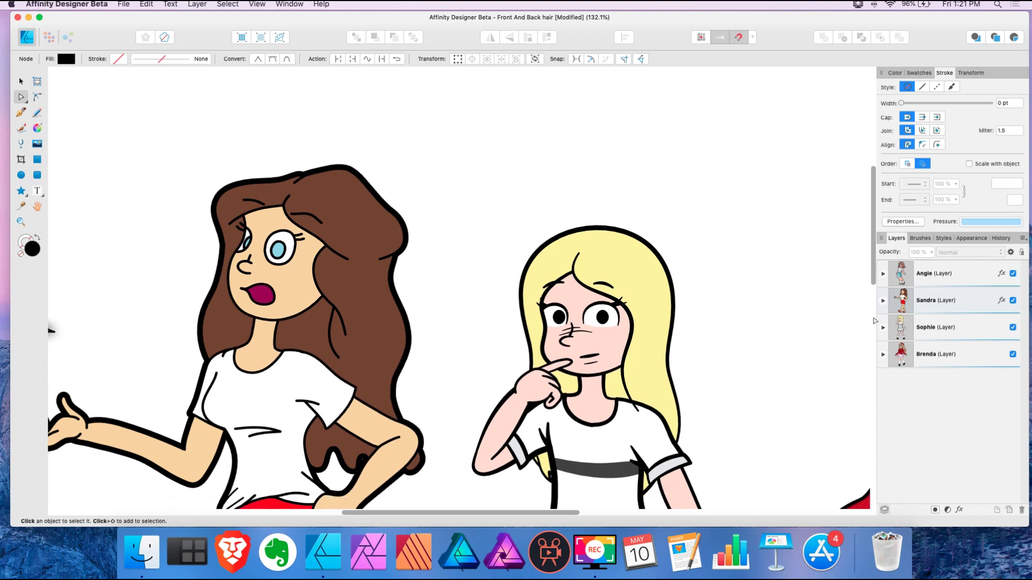
left_click(883, 328)
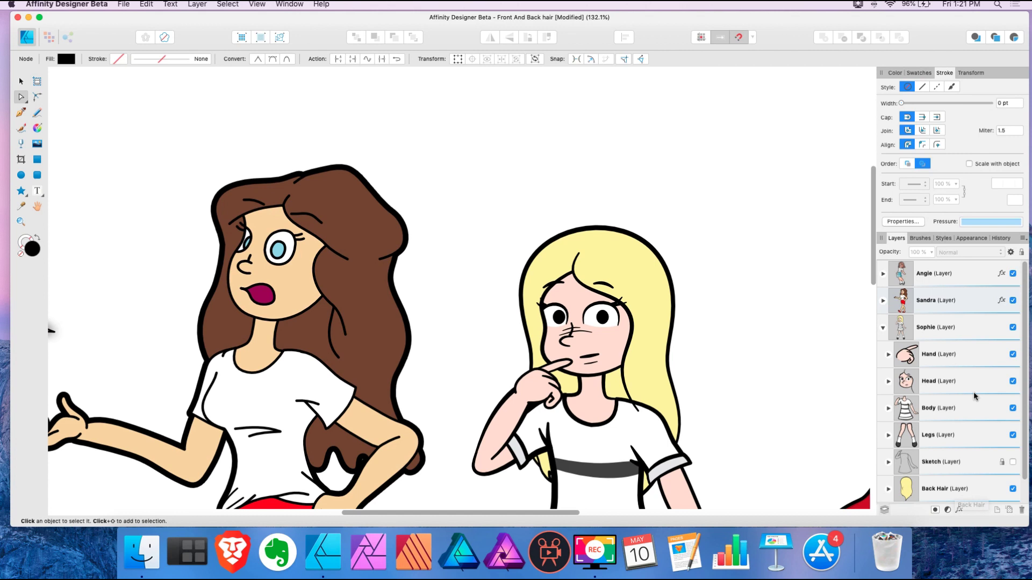
left_click(889, 382)
scroll(959, 393, "down", 2)
scroll(960, 394, "down", 10)
scroll(956, 394, "down", 3)
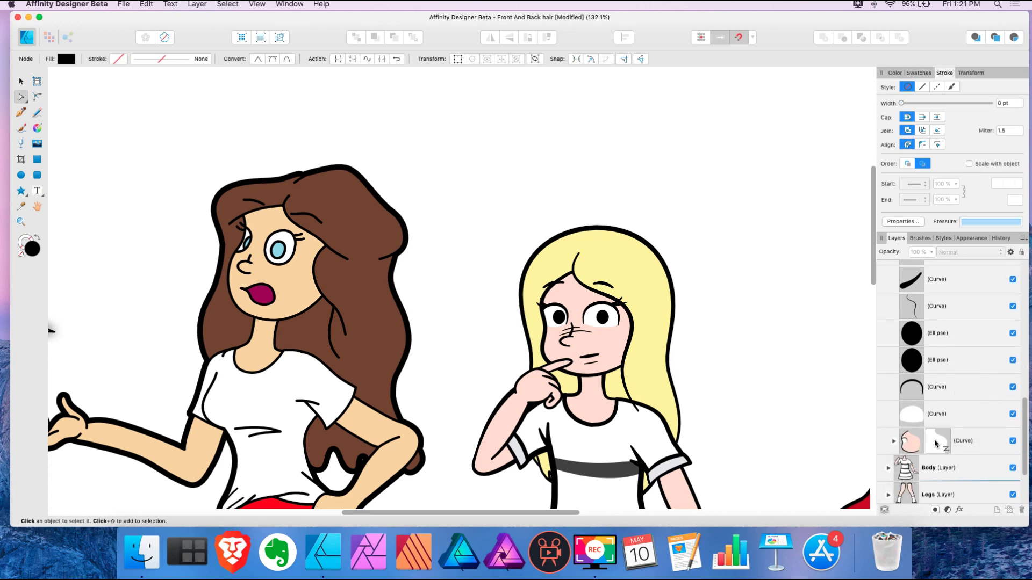
left_click(935, 443)
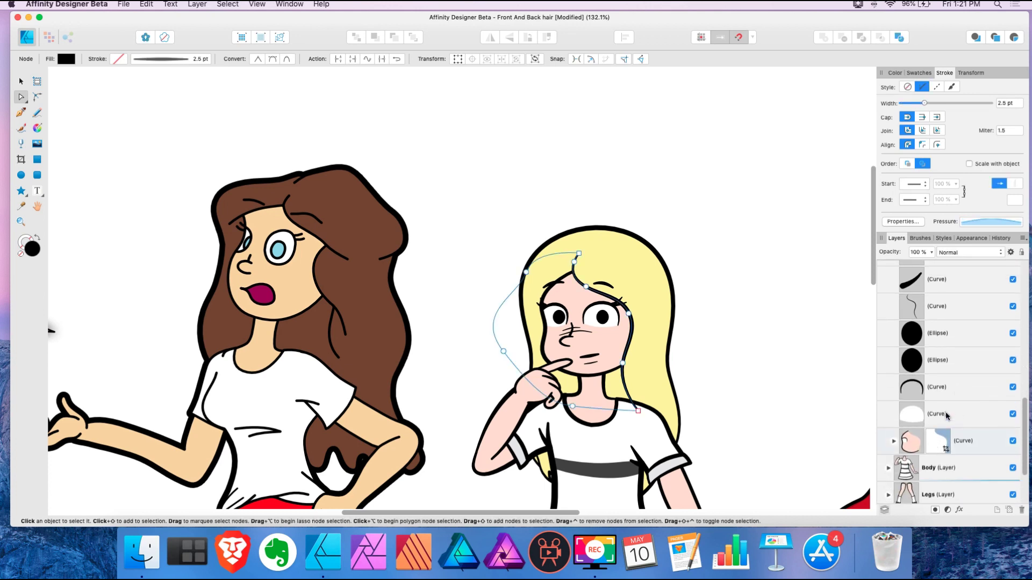
left_click_drag(947, 415, 947, 415)
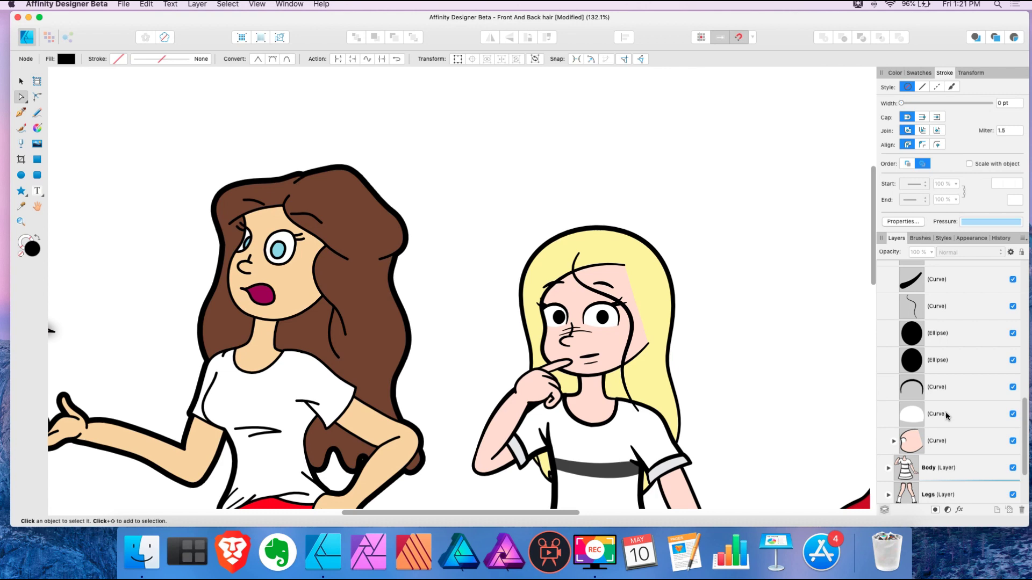
Duplicate the hair strand curve across Sophie's face, hide the upper copy and select the lower one
left_click(21, 81)
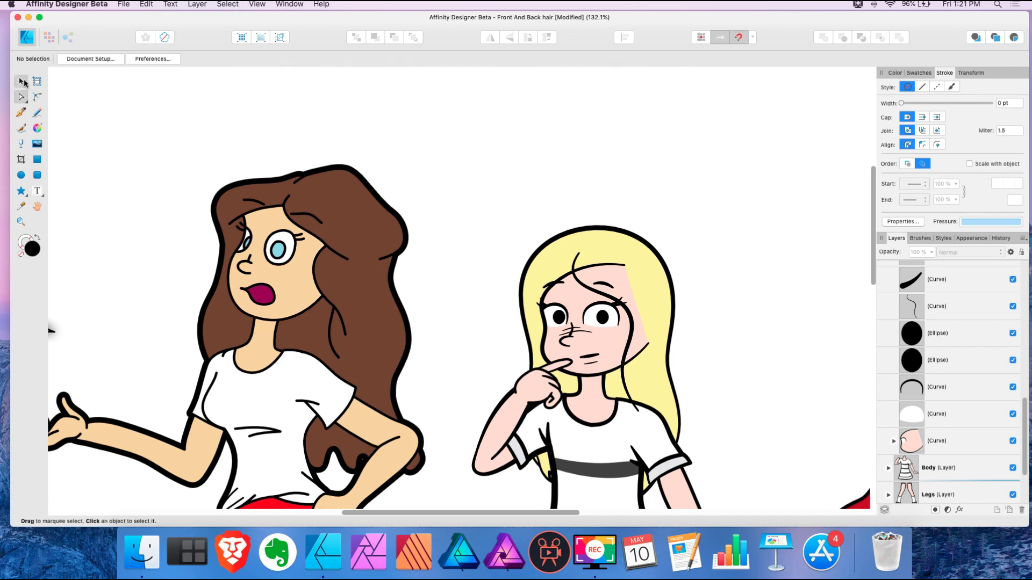
scroll(589, 283, "up", 3)
left_click(582, 291)
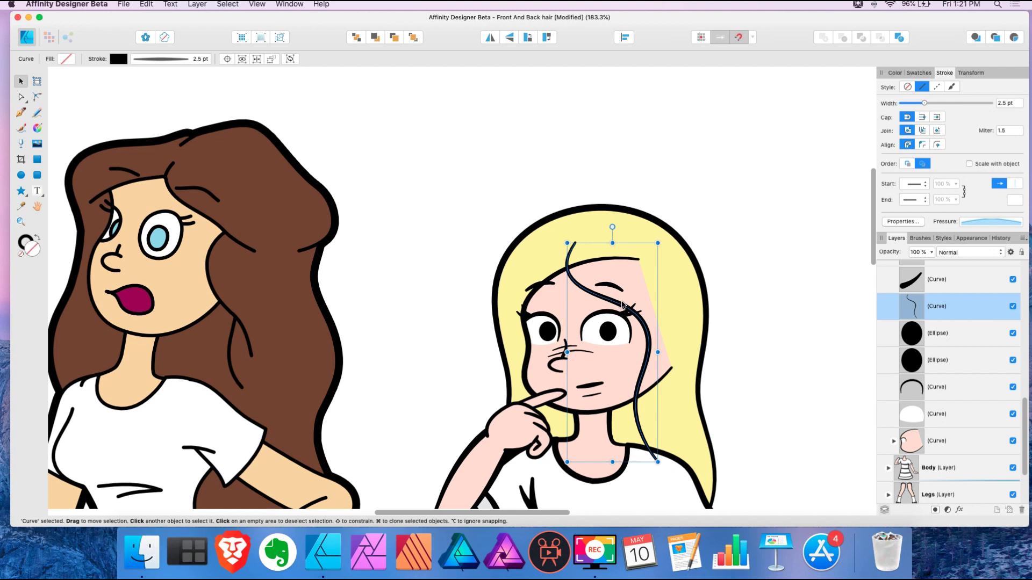
key("super+j")
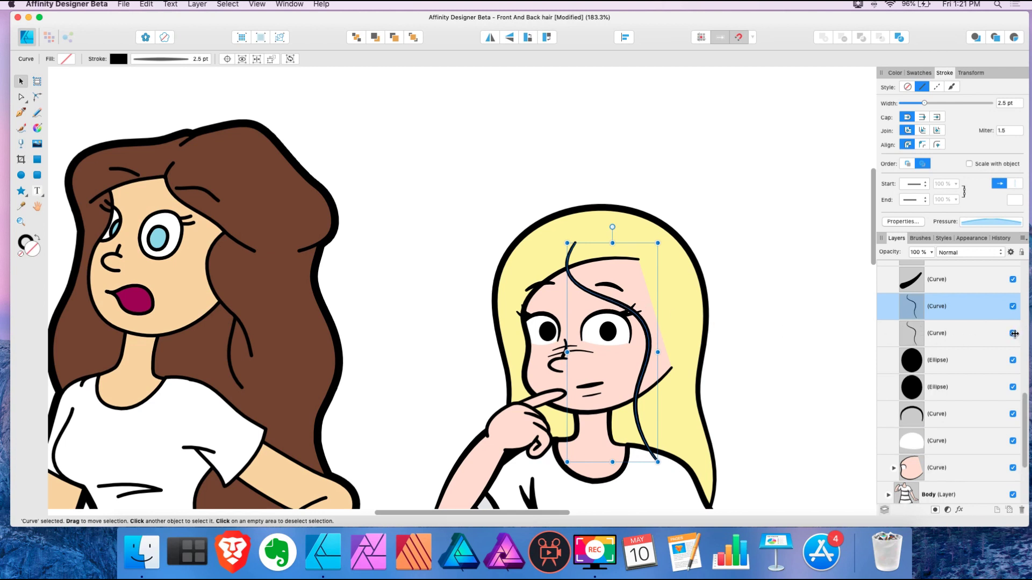
left_click(1013, 335)
left_click(1012, 333)
left_click(1013, 307)
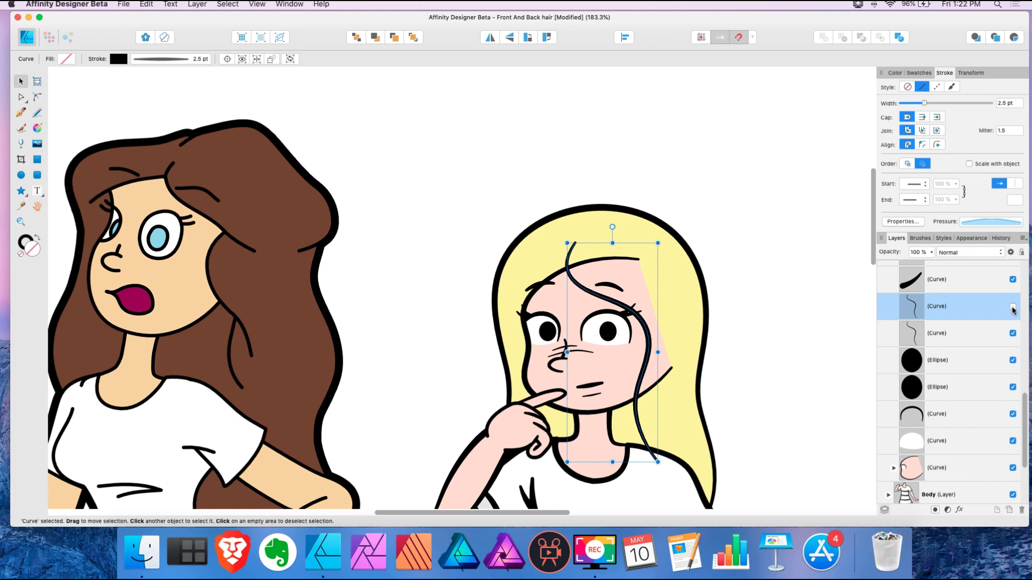
left_click(983, 335)
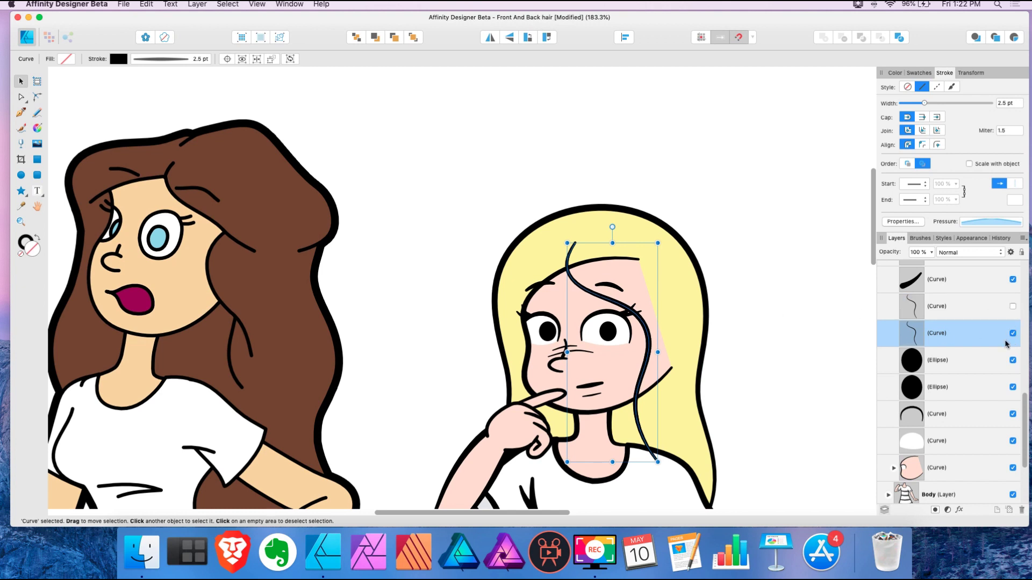
Break the visible hair strand curve where it crosses Sophie's forehead outline and delete the short piece above it
left_click(21, 96)
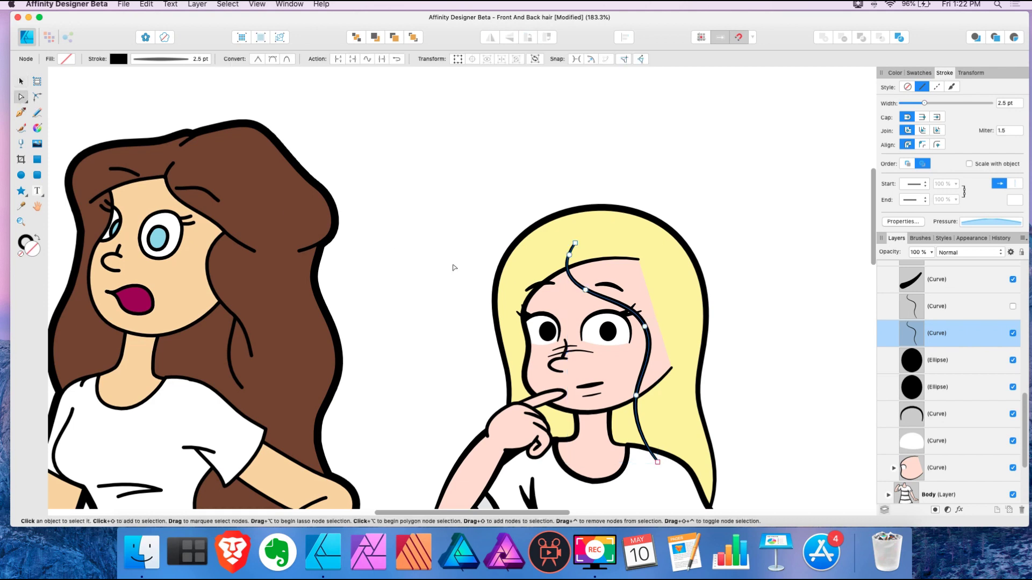
scroll(523, 287, "up", 6)
left_click(664, 227)
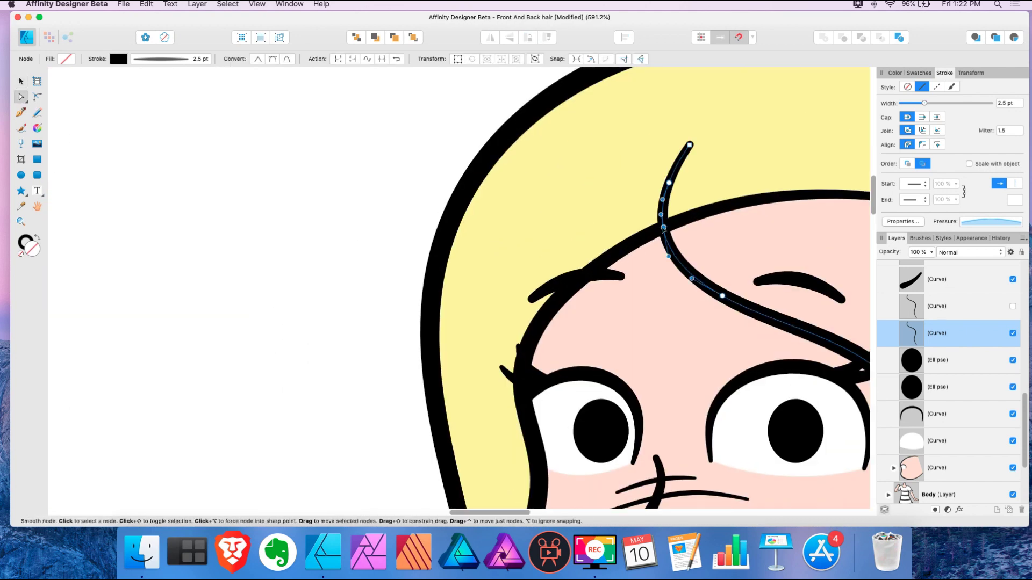
left_click(337, 58)
scroll(369, 166, "right", 3)
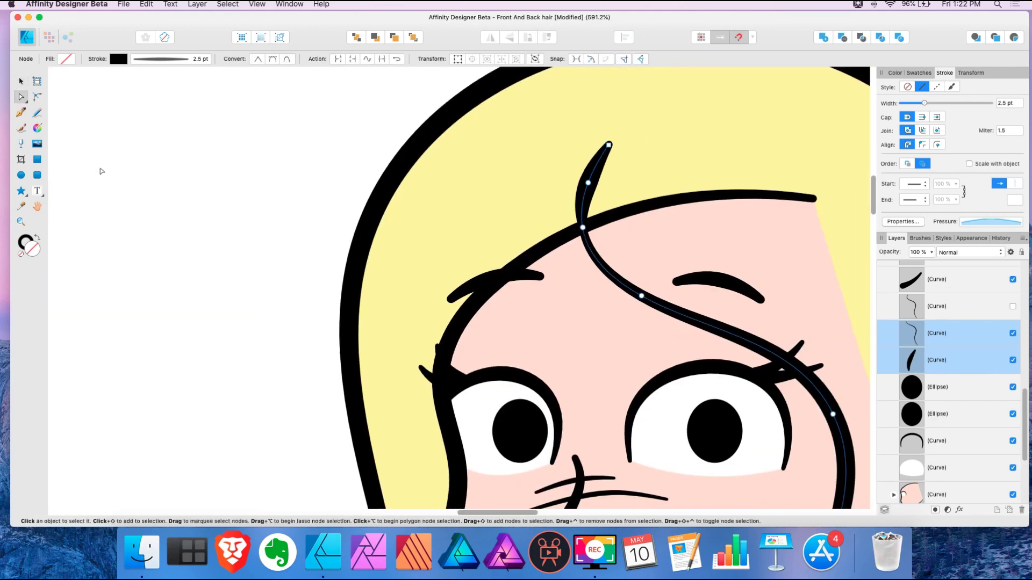
left_click(99, 169)
left_click(589, 177)
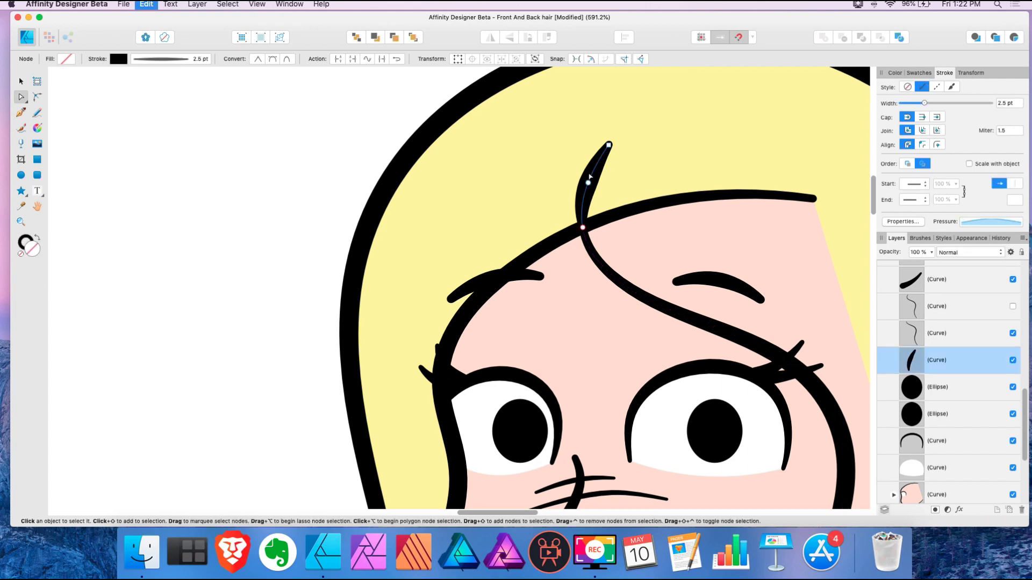
key("Delete")
Break the hair strand curve where it crosses Sophie's jaw outline and delete the piece below it
scroll(583, 168, "down", 10)
scroll(746, 391, "right", 3)
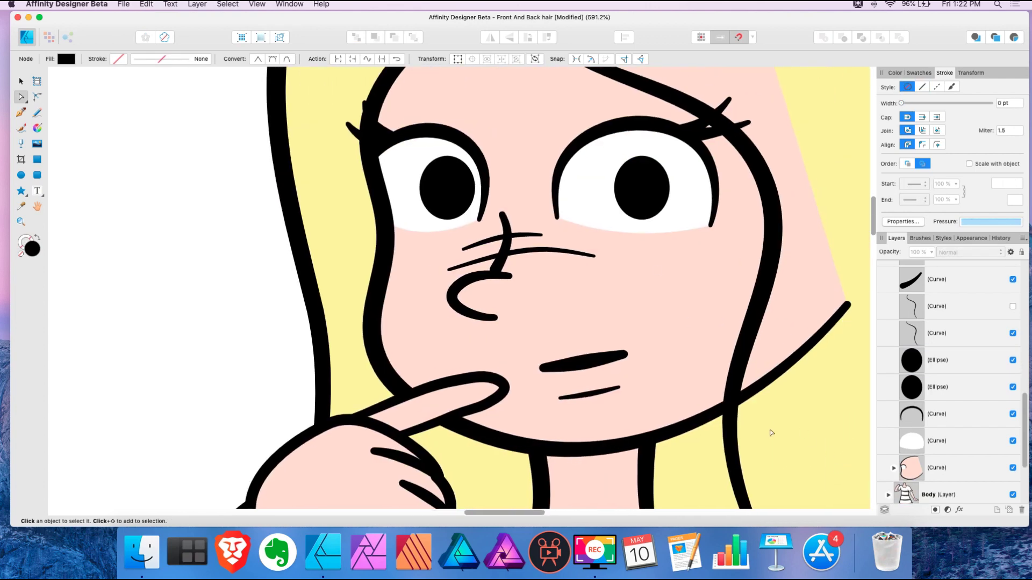
left_click(737, 406)
left_click(730, 409)
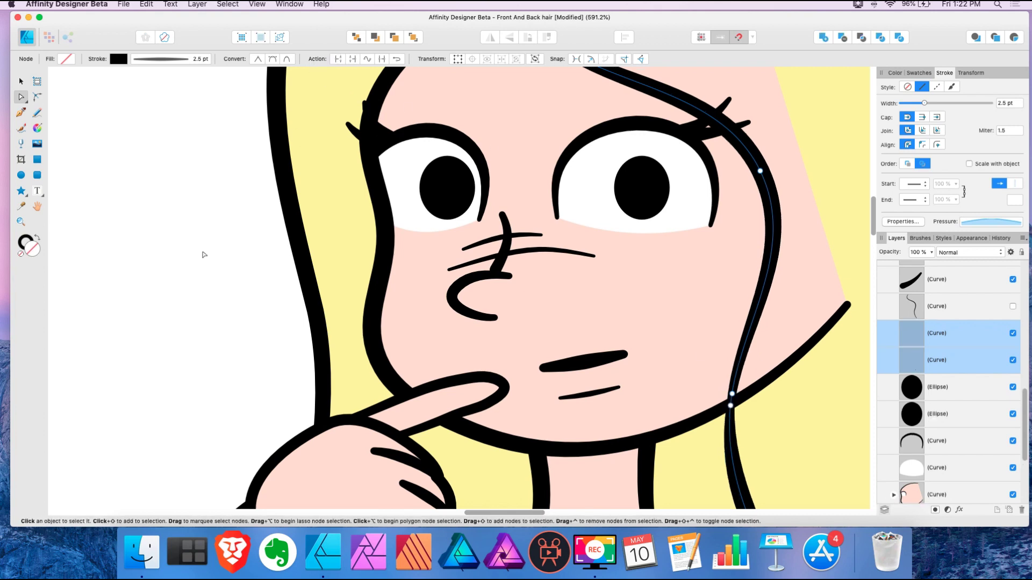
scroll(680, 345, "down", 5)
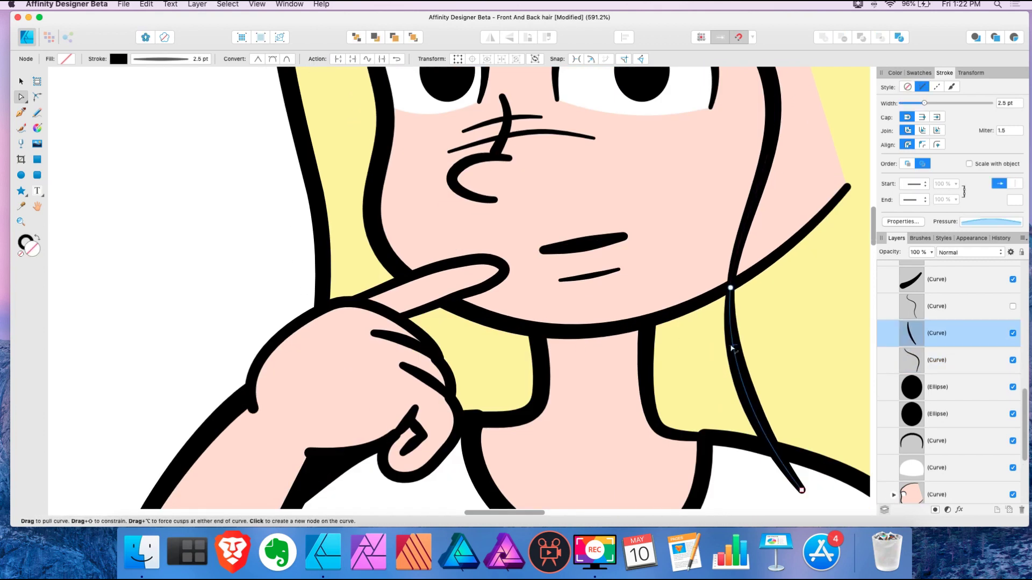
key("Escape")
scroll(727, 333, "down", 5)
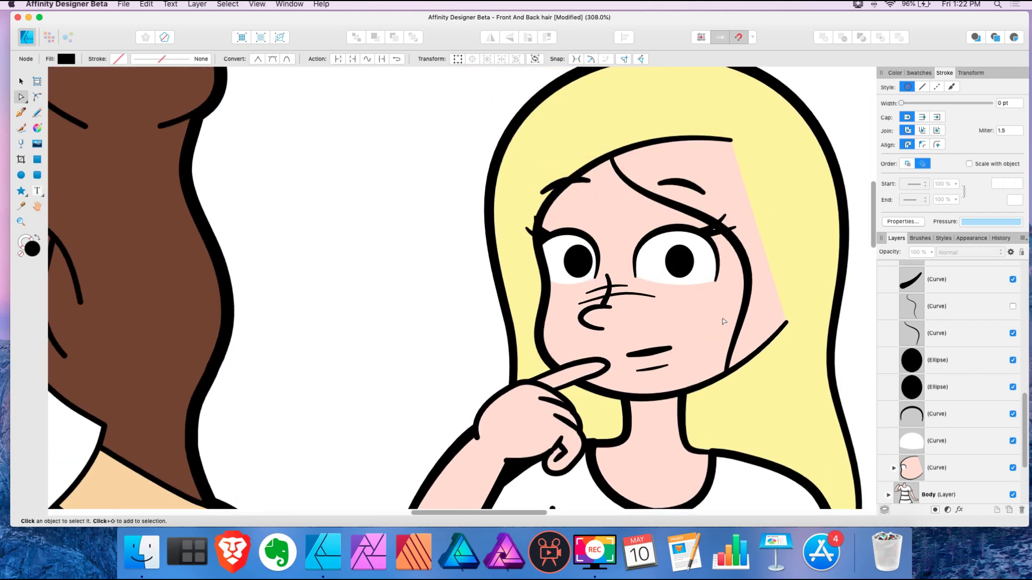
Extend the trimmed strand curve from its forehead end with the Pen tool, over the forehead and around the outer side of the hair
scroll(613, 184, "up", 1)
left_click(628, 223)
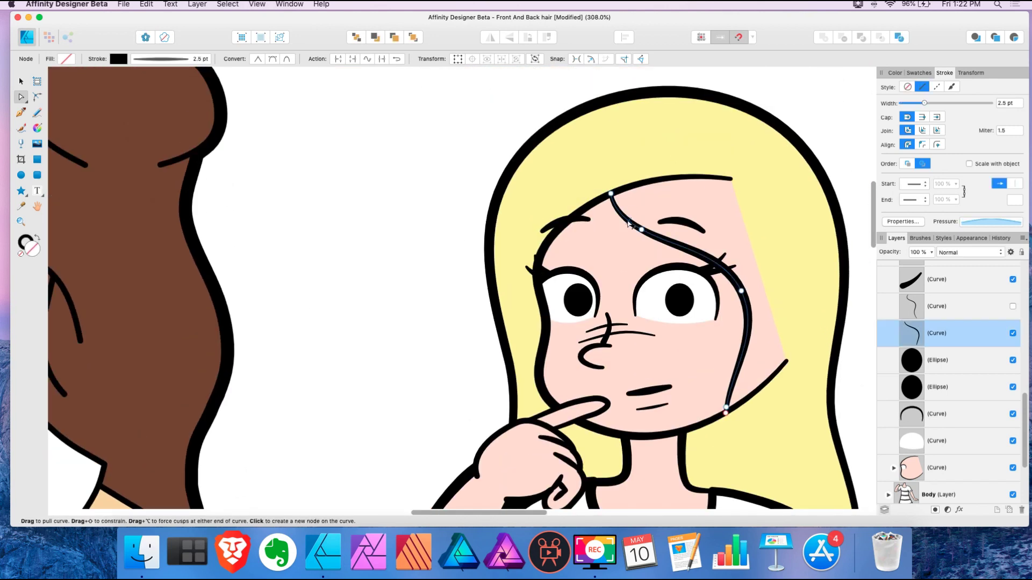
left_click(21, 113)
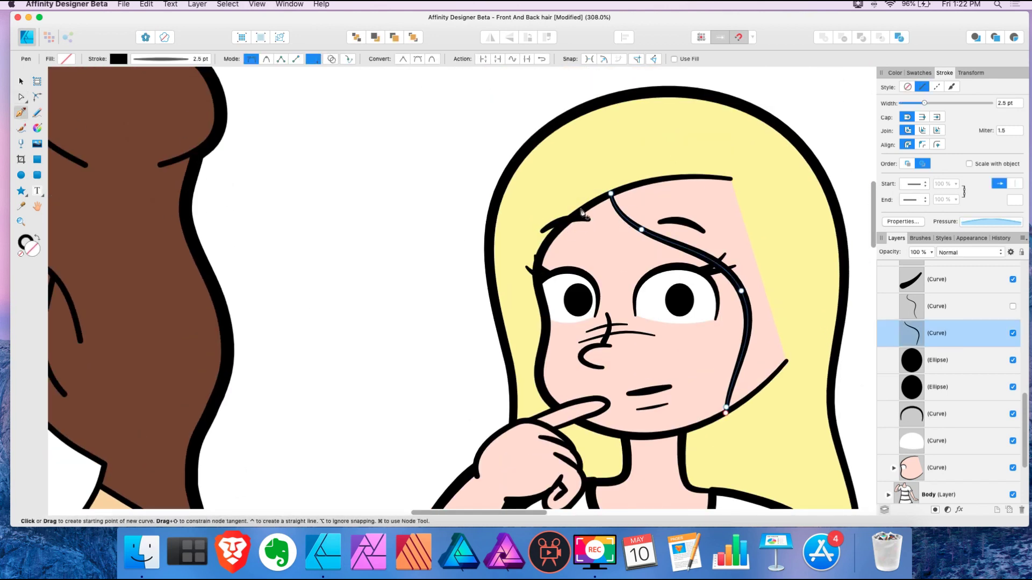
left_click(611, 194)
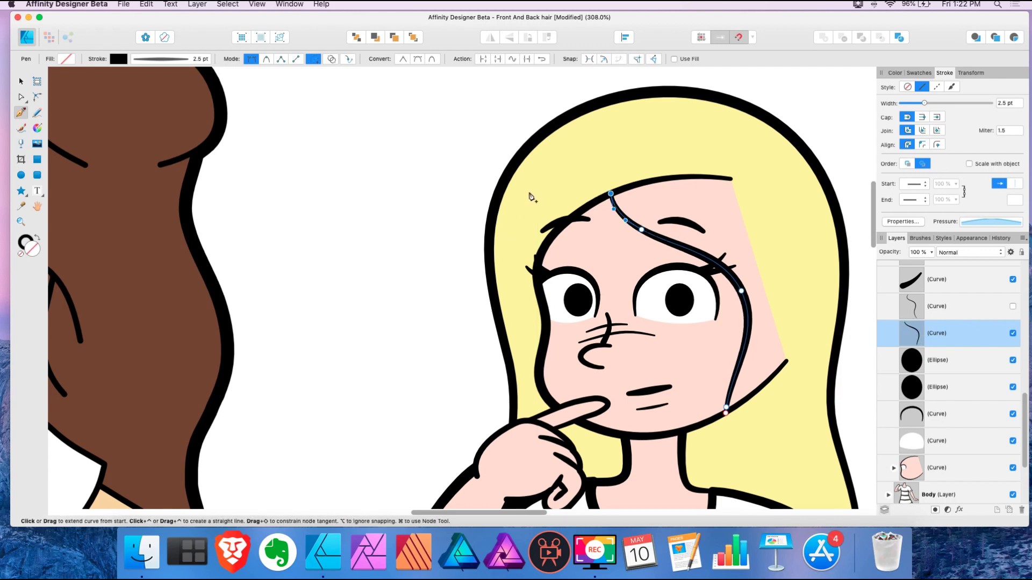
left_click(611, 195)
left_click(611, 195)
left_click_drag(507, 213, 484, 230)
scroll(454, 264, "down", 2)
left_click_drag(449, 281, 451, 299)
Continue the curve past the hand and under the chin, closing it at the strand's jaw end
left_click(501, 389)
left_click(592, 444)
left_click(641, 448)
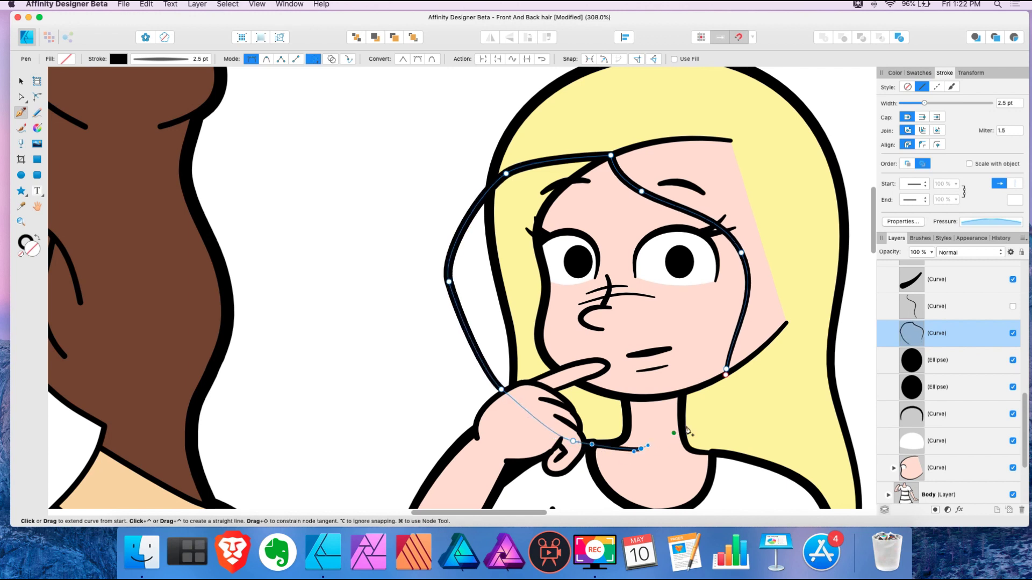
left_click(712, 414)
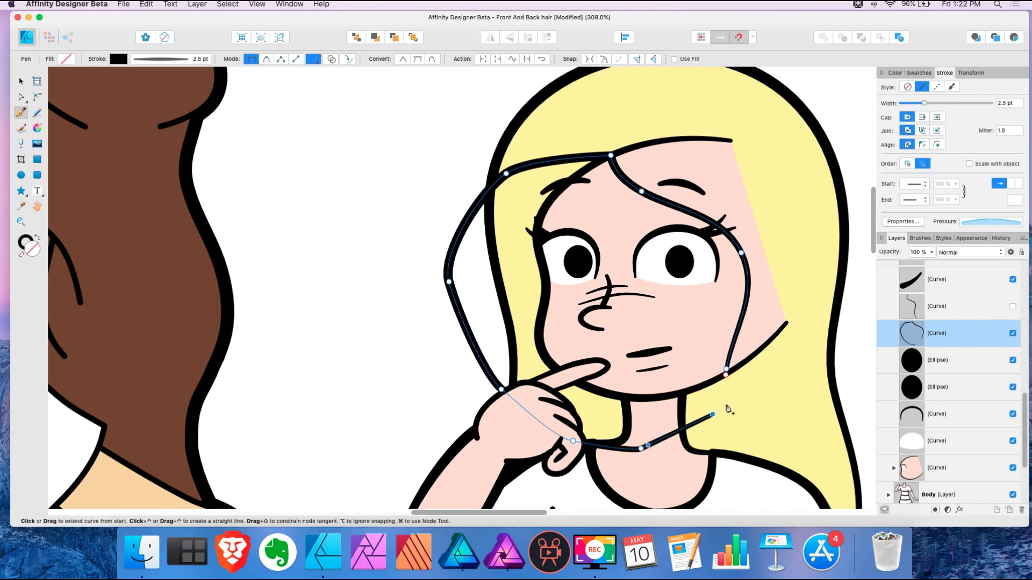
left_click(725, 378)
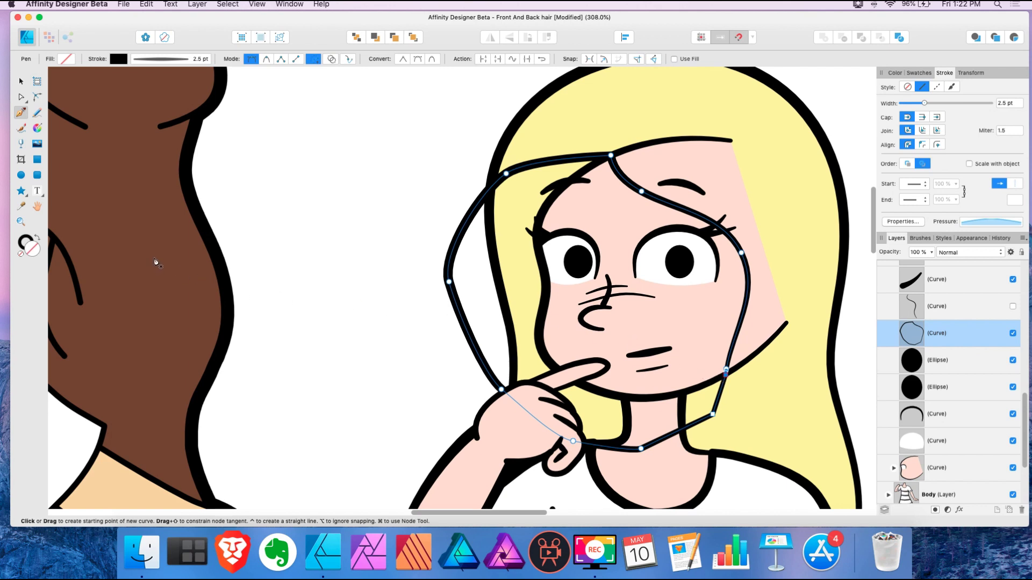
Swap the closed shape's black stroke to its fill and apply the shape as a mask on Sophie's skin-coloured face curve
left_click(38, 239)
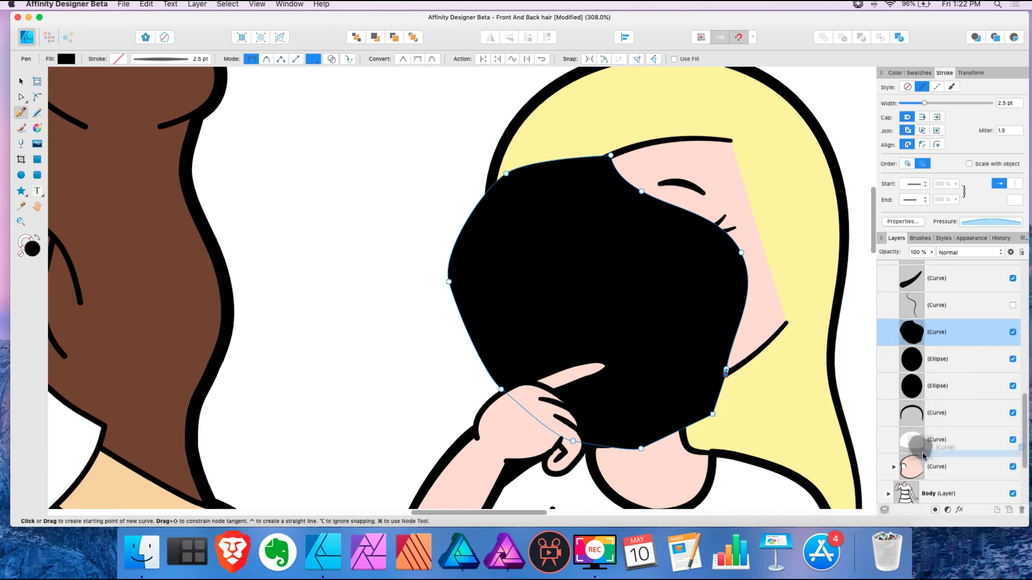
left_click_drag(912, 332, 917, 470)
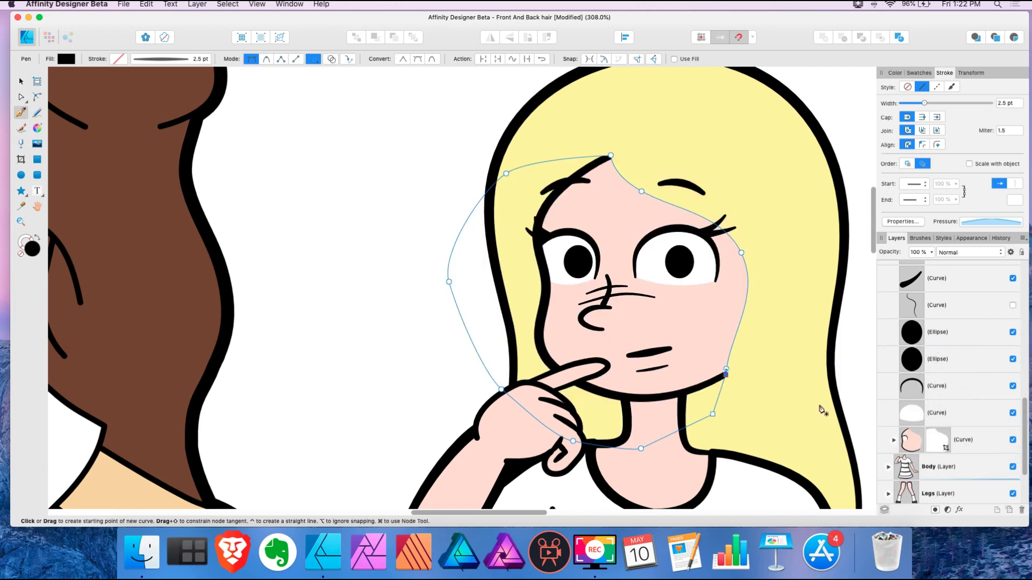
key("Escape")
scroll(945, 384, "up", 2)
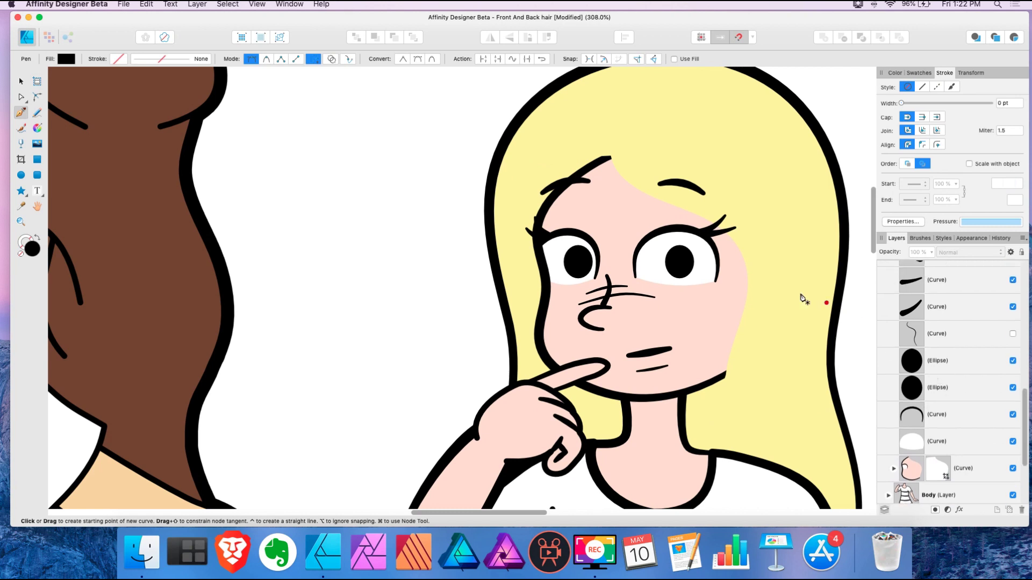
Make the hidden hair strand curve on Sophie's head visible again
left_click(1013, 334)
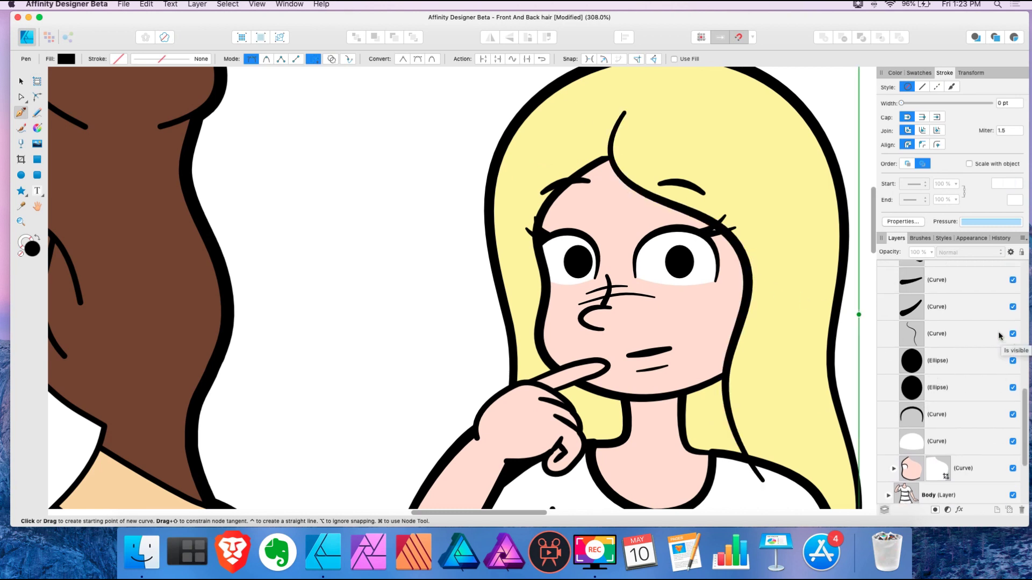
scroll(612, 179, "down", 5)
scroll(611, 179, "up", 4)
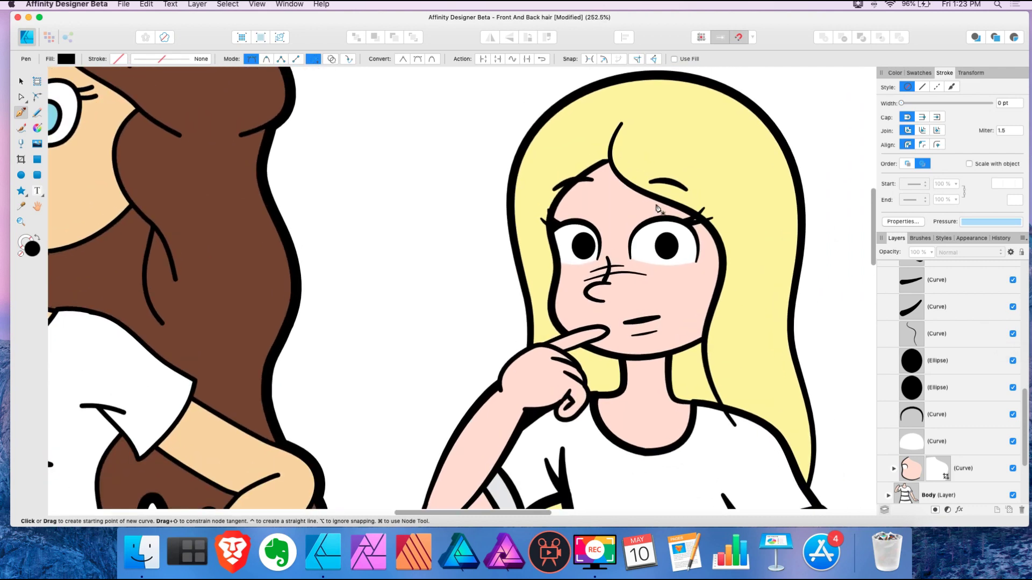
Select the face mask and move its top node slightly up along the hair strand so the forehead outline reaches the strand
left_click(933, 465)
scroll(606, 173, "up", 10)
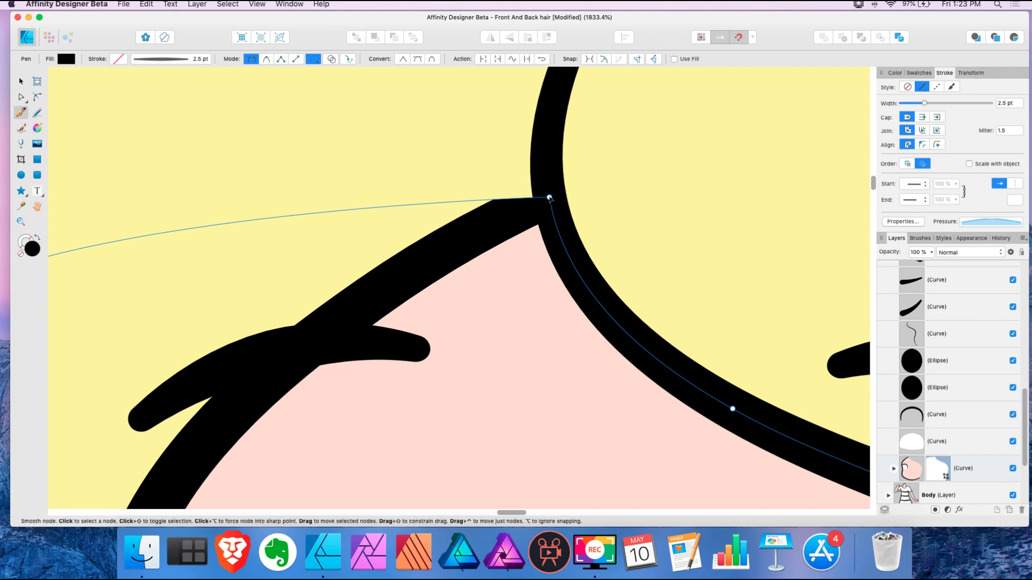
left_click_drag(549, 198, 557, 171)
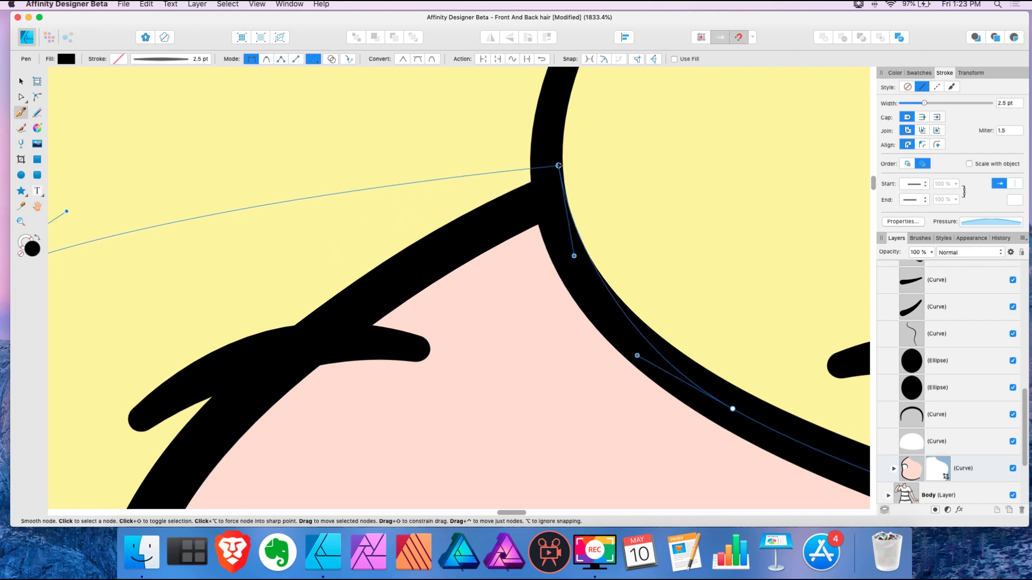
scroll(559, 183, "down", 5)
scroll(568, 207, "down", 5)
scroll(569, 207, "right", 4)
scroll(568, 207, "down", 2)
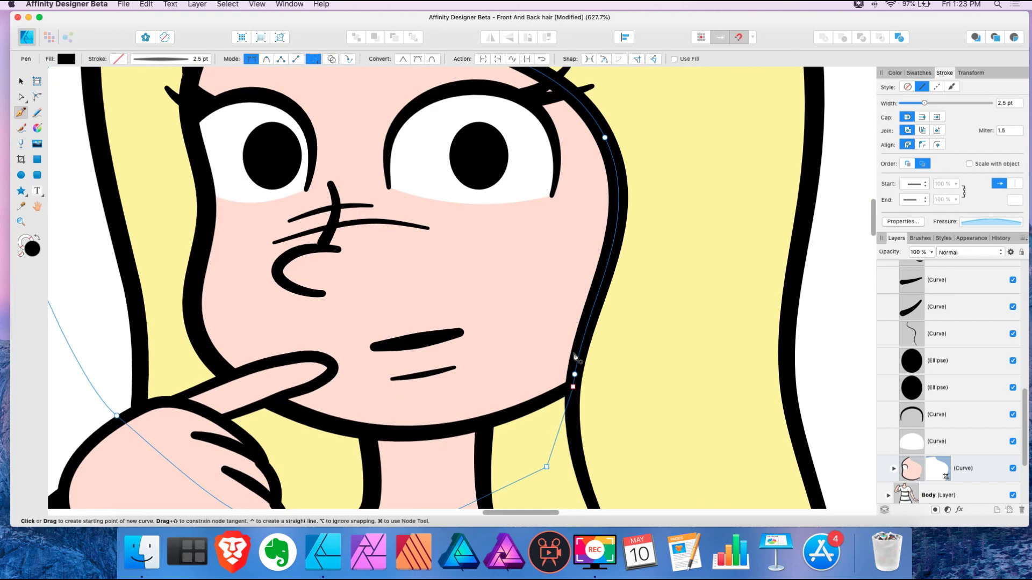
scroll(578, 382, "down", 3)
scroll(578, 370, "down", 3)
scroll(576, 359, "down", 1)
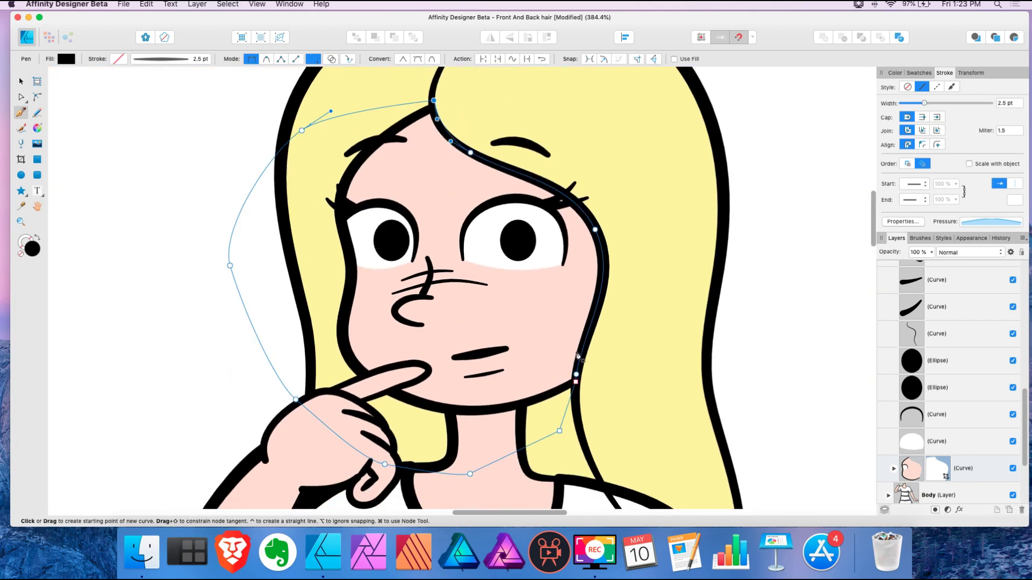
Deselect the mask and collapse Sophie's Head layer and the whole Sophie layer
key("Escape")
scroll(955, 395, "up", 3)
scroll(955, 396, "up", 5)
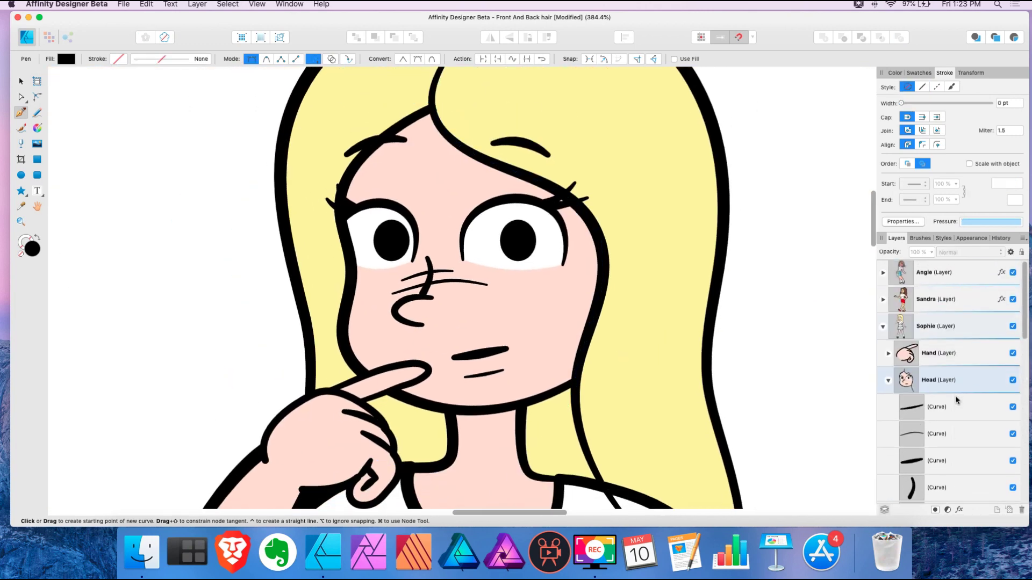
left_click(888, 381)
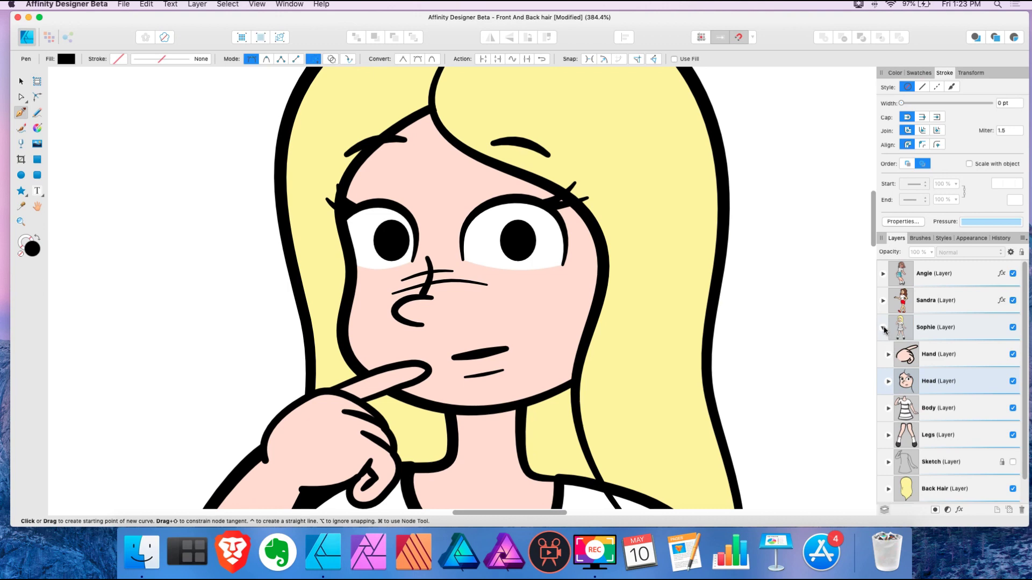
left_click(883, 328)
Expand the Brenda layer, review its sublayers with Front Hair collapsed, and expand Front Hair again
scroll(714, 346, "down", 5)
scroll(712, 344, "right", 6)
scroll(711, 343, "right", 4)
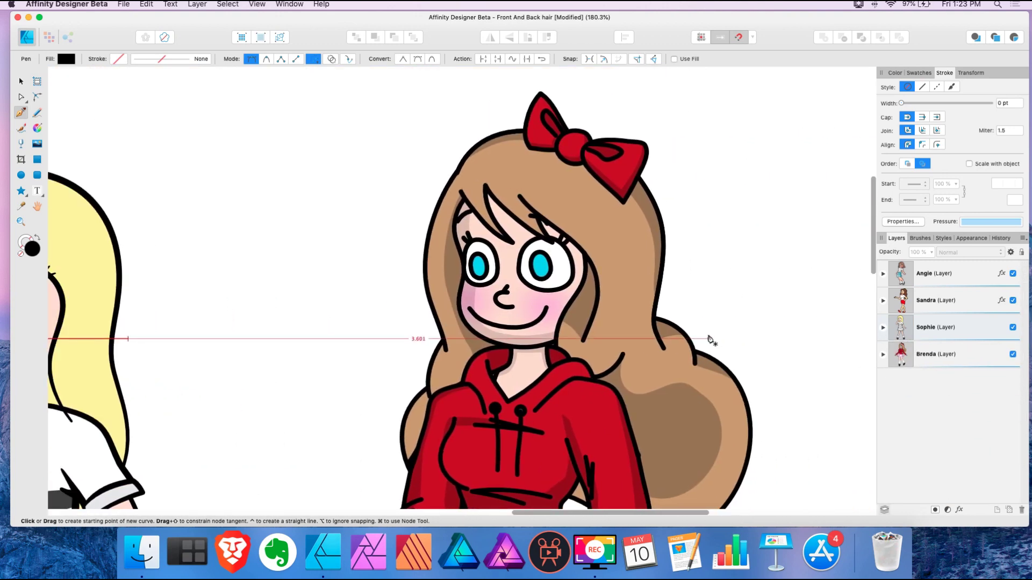
left_click(883, 355)
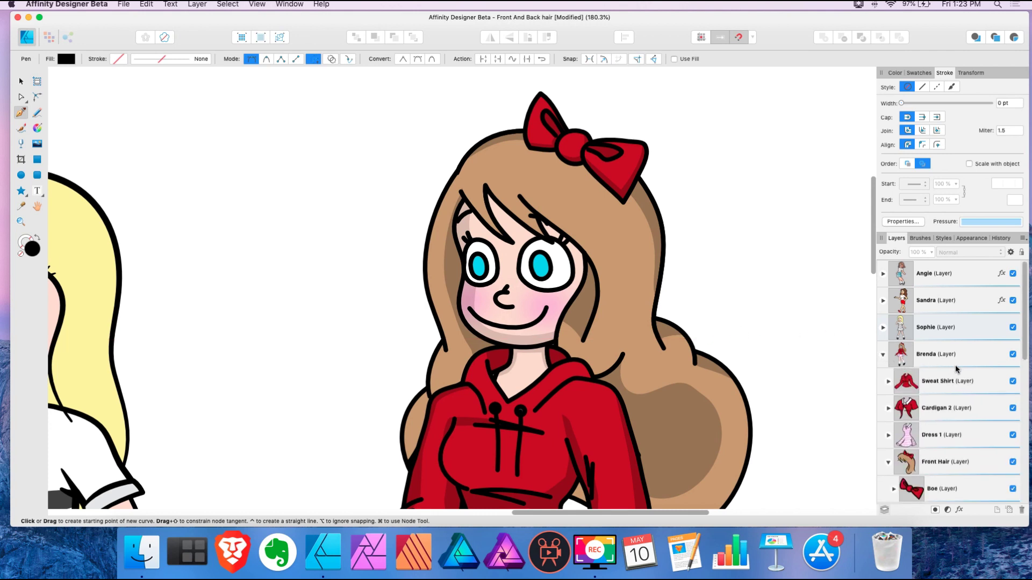
scroll(956, 371, "down", 1)
left_click(887, 453)
scroll(938, 446, "down", 3)
scroll(941, 442, "down", 3)
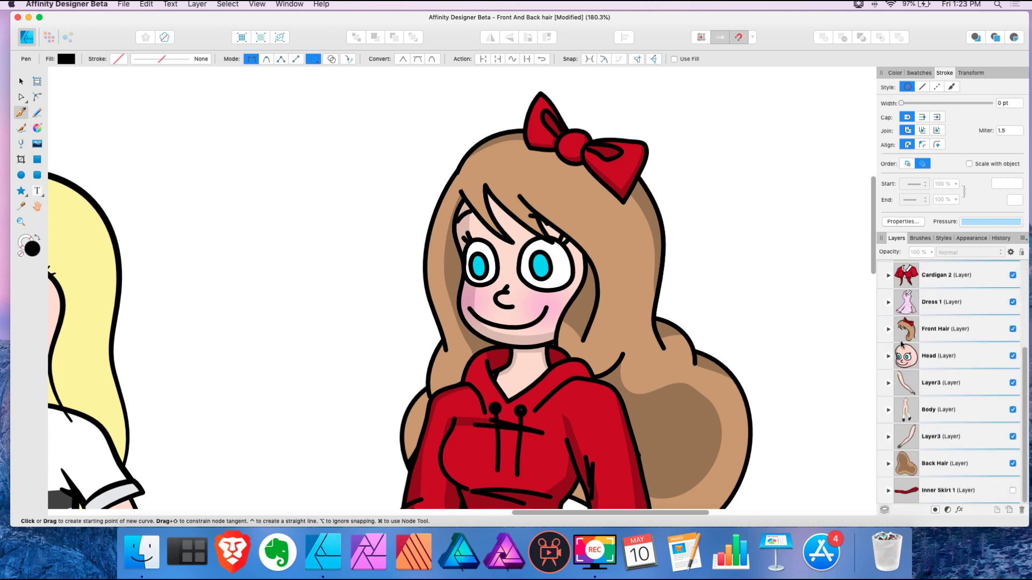
left_click(888, 329)
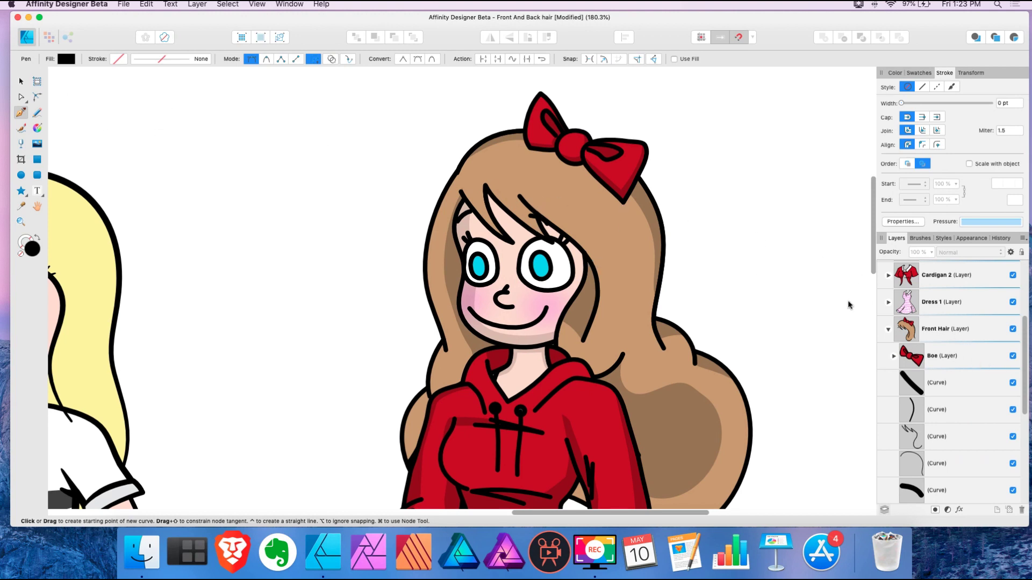
Move Brenda's front hair strand outline to one side of her head and the brown front hair shape to the other
left_click(21, 81)
scroll(591, 261, "up", 3)
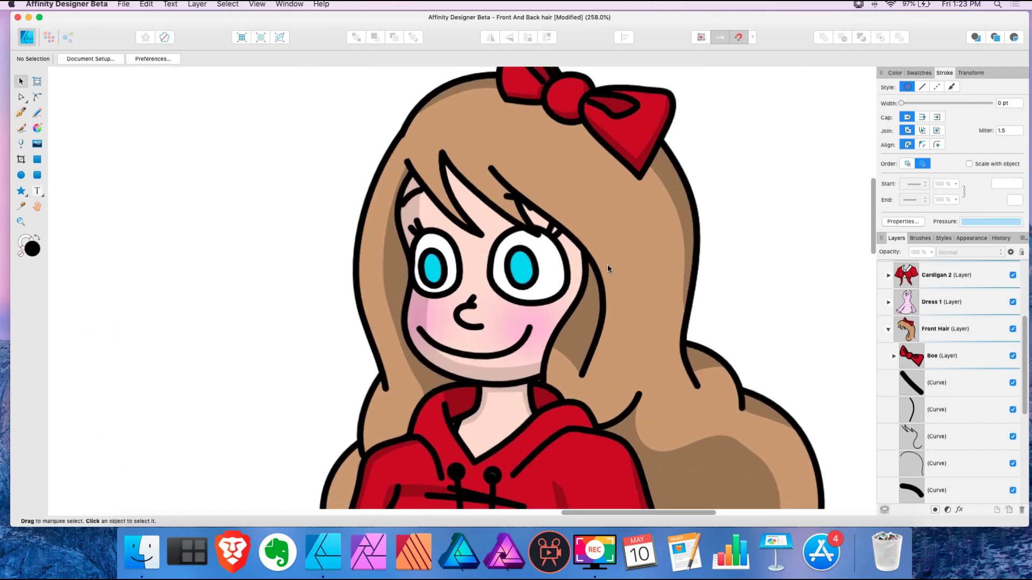
left_click(574, 244)
left_click_drag(571, 241, 363, 229)
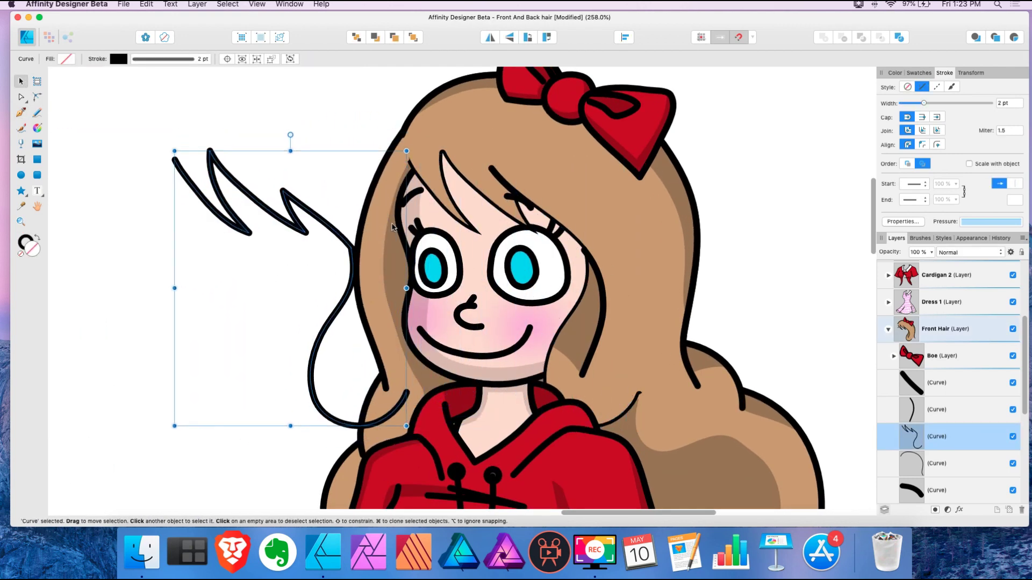
left_click(585, 294)
left_click_drag(585, 294, 753, 276)
scroll(753, 275, "right", 2)
scroll(754, 275, "right", 8)
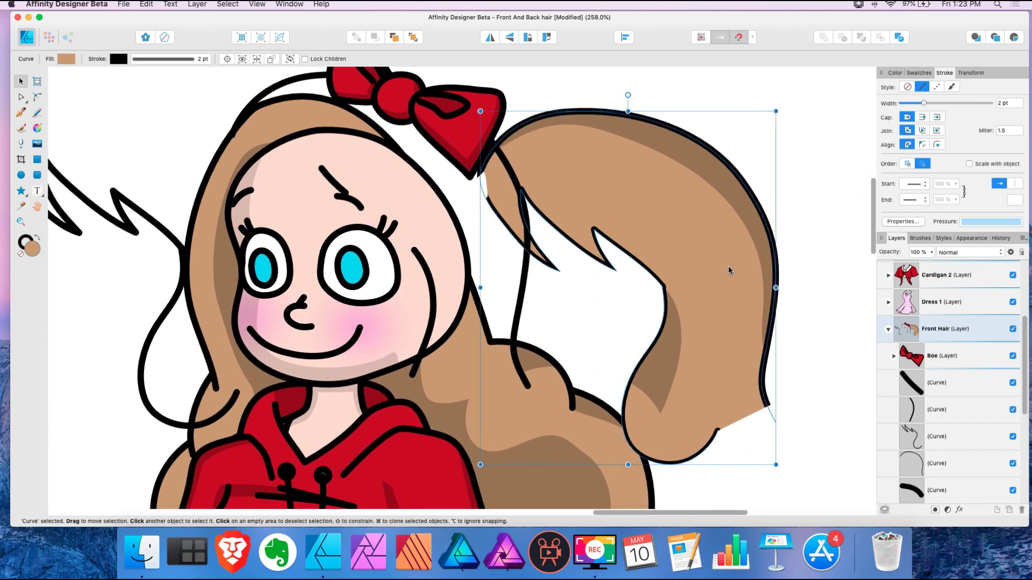
Undo the moves of Brenda's front hair shape and strand outline
scroll(729, 270, "left", 10)
key("cmd+z")
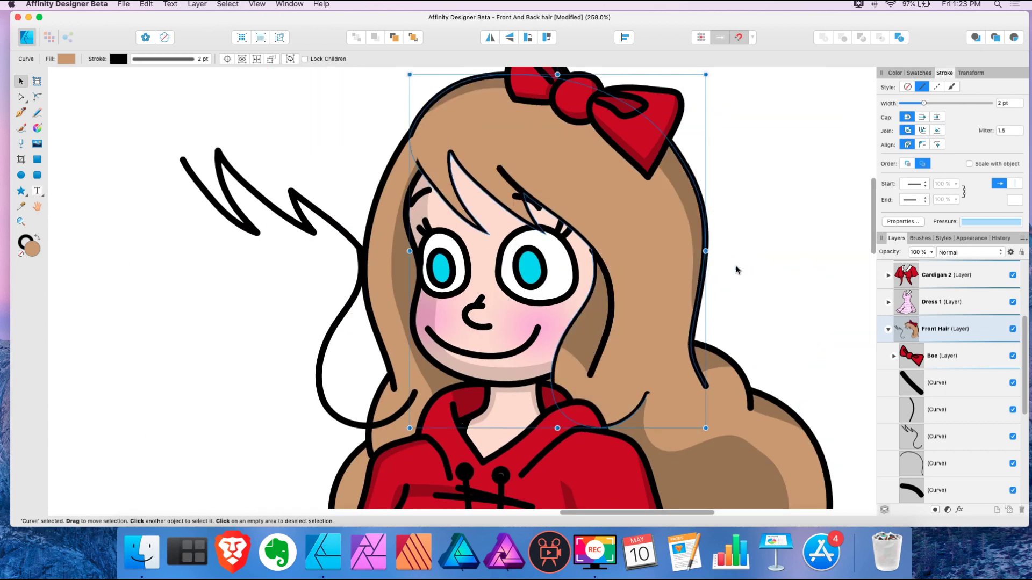
key("cmd+z")
key("cmd+z")
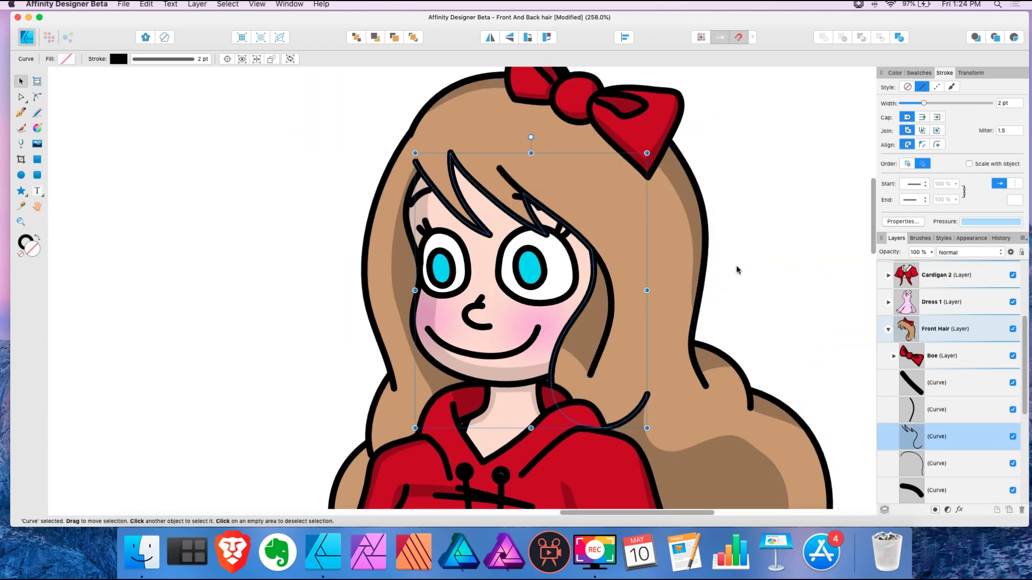
Delete the mask from the brown hair curve in Brenda's Front Hair layer
scroll(979, 350, "down", 3)
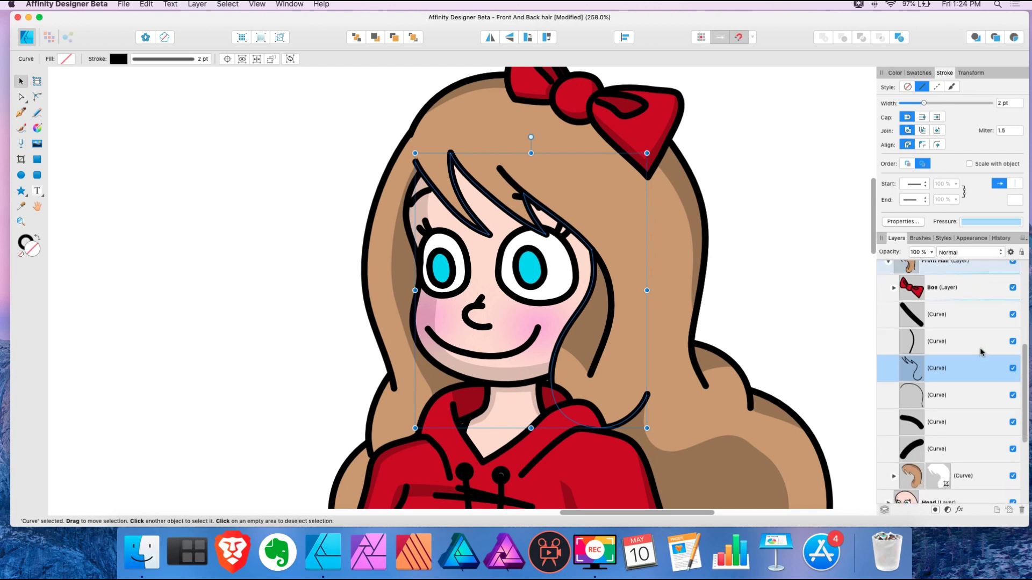
left_click(937, 466)
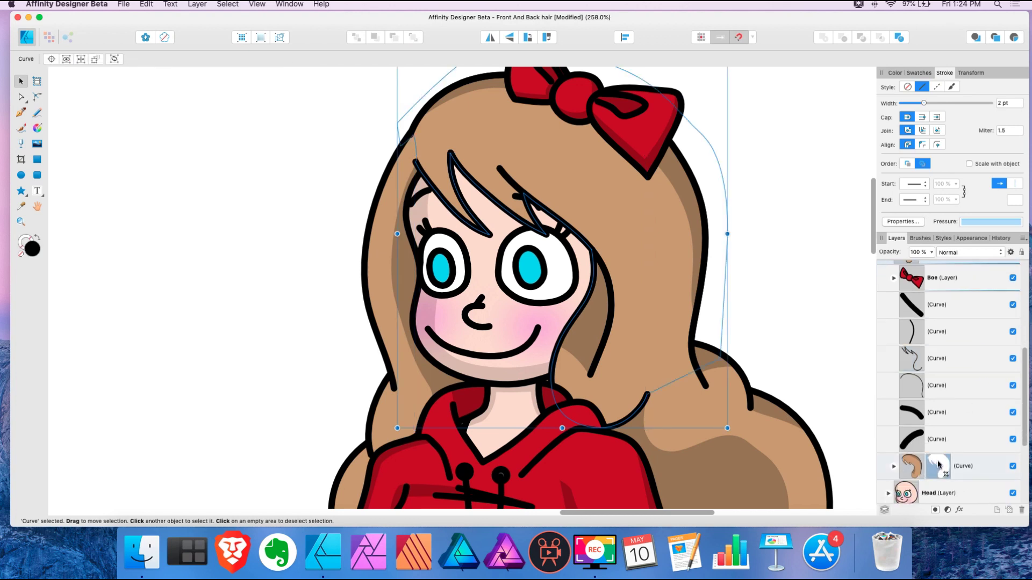
key("Delete")
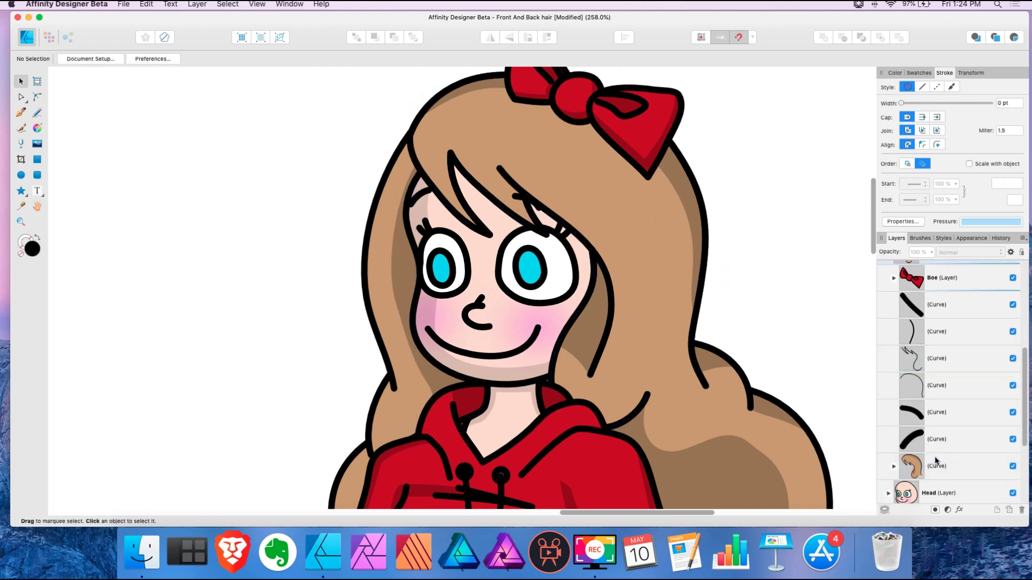
Move the unmasked brown front hair curve off Brenda's head into the empty space beside Sophie
scroll(666, 286, "down", 4)
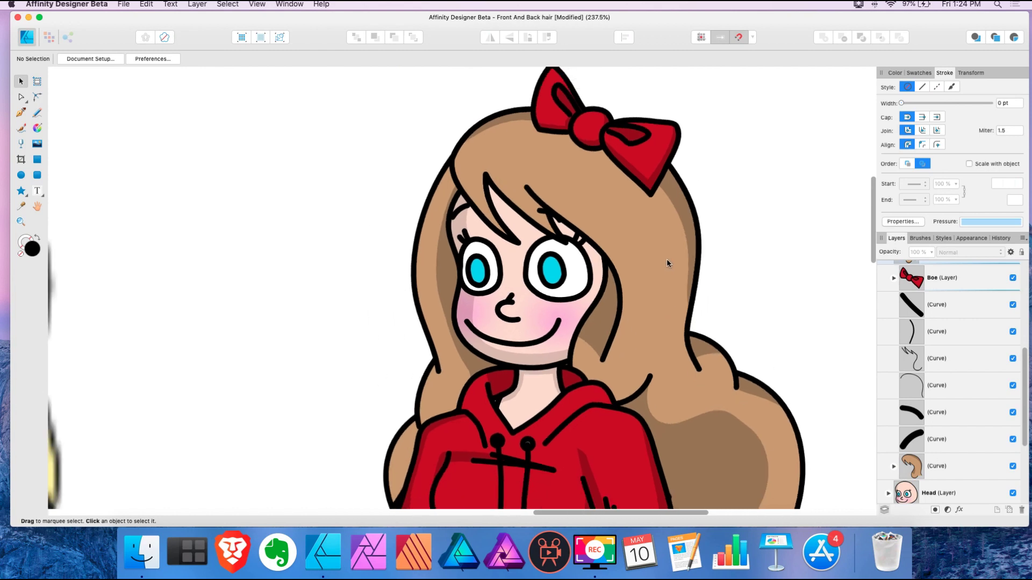
left_click(635, 223)
left_click_drag(643, 247, 316, 219)
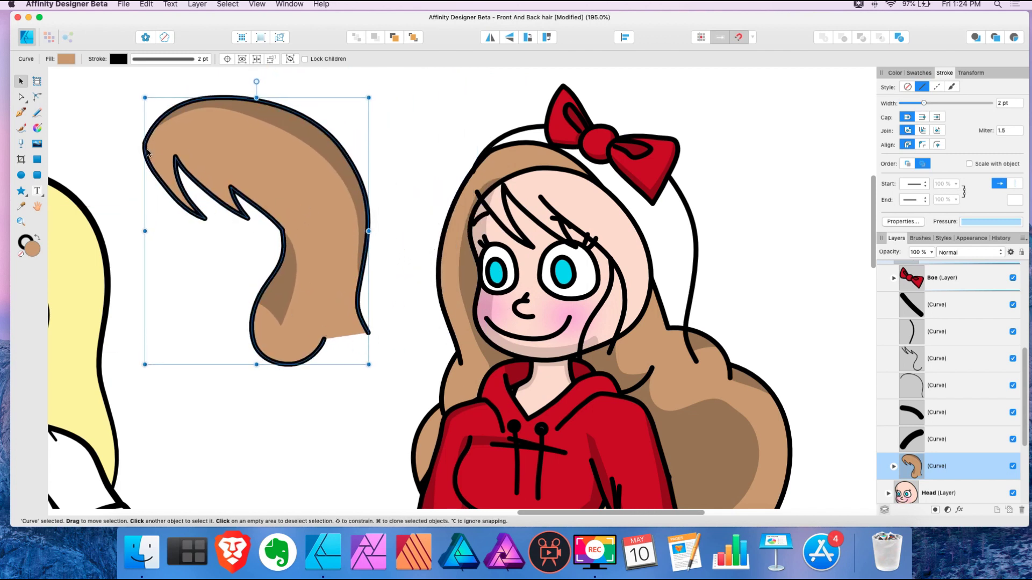
Undo the last move of Brenda's unmasked brown front hair shape
key("super+z")
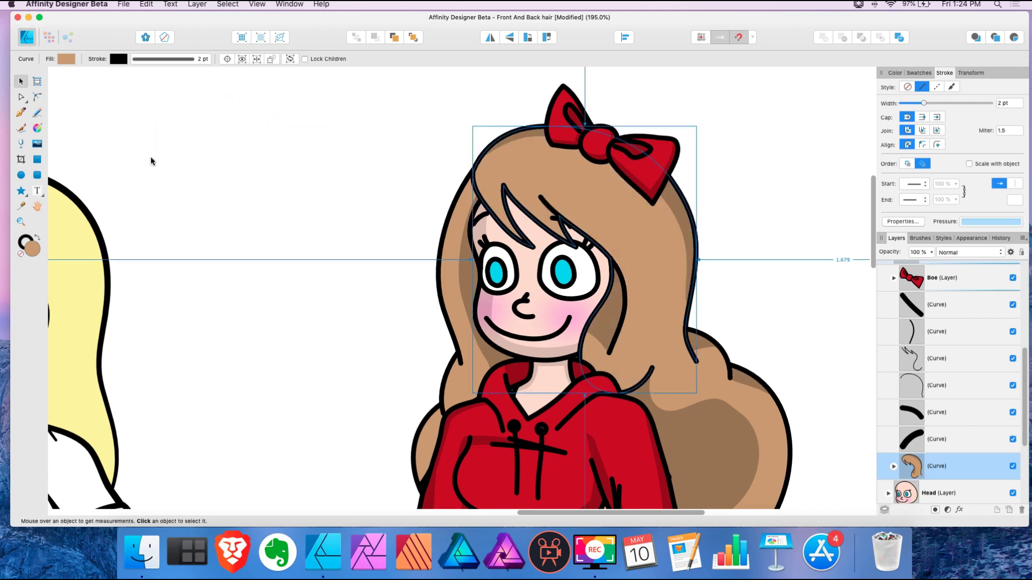
scroll(452, 161, "up", 5)
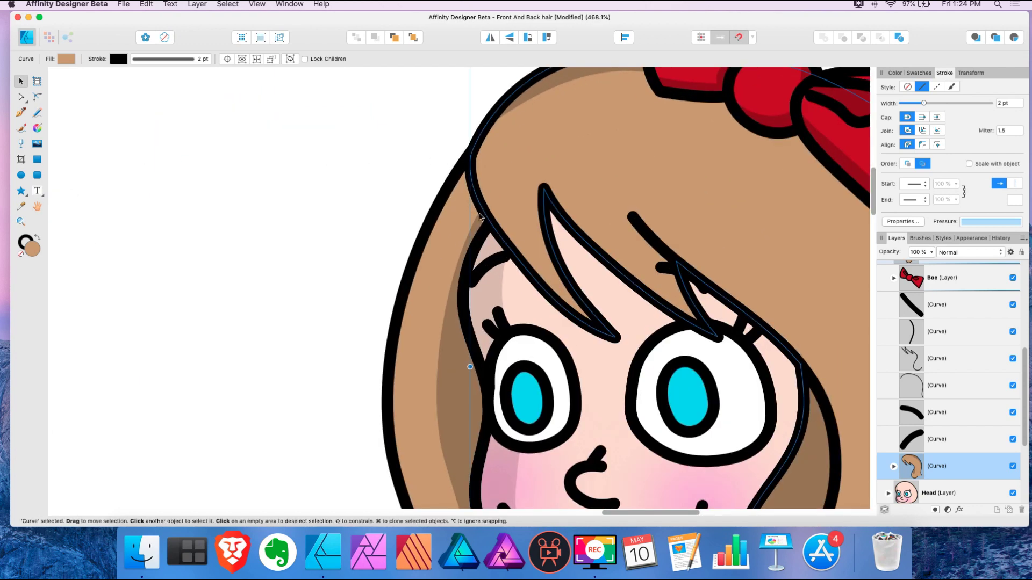
scroll(542, 191, "down", 4)
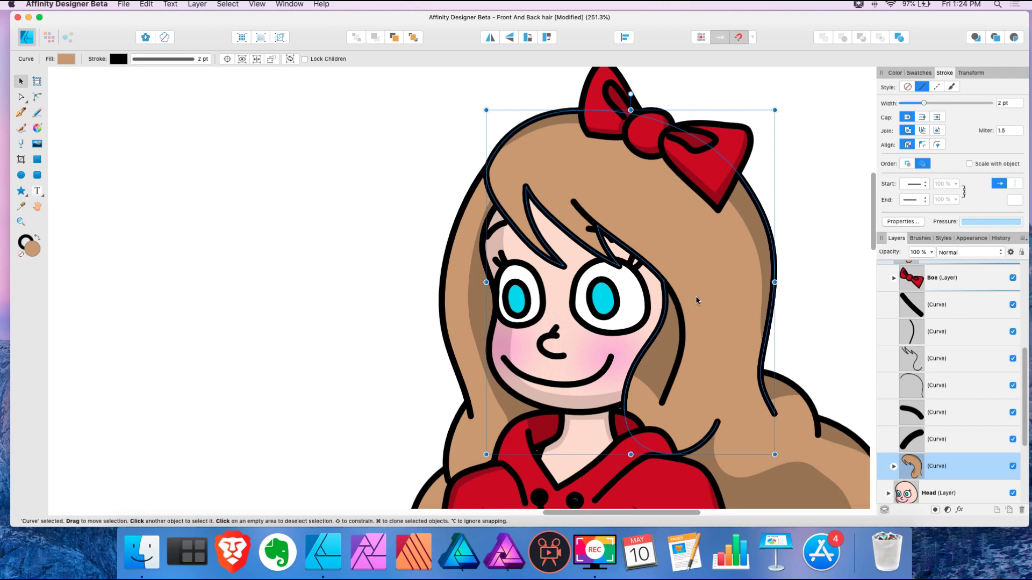
Hide Brenda's brown front hair shape and its strand outline, and show both again
left_click(1012, 466)
left_click(1012, 359)
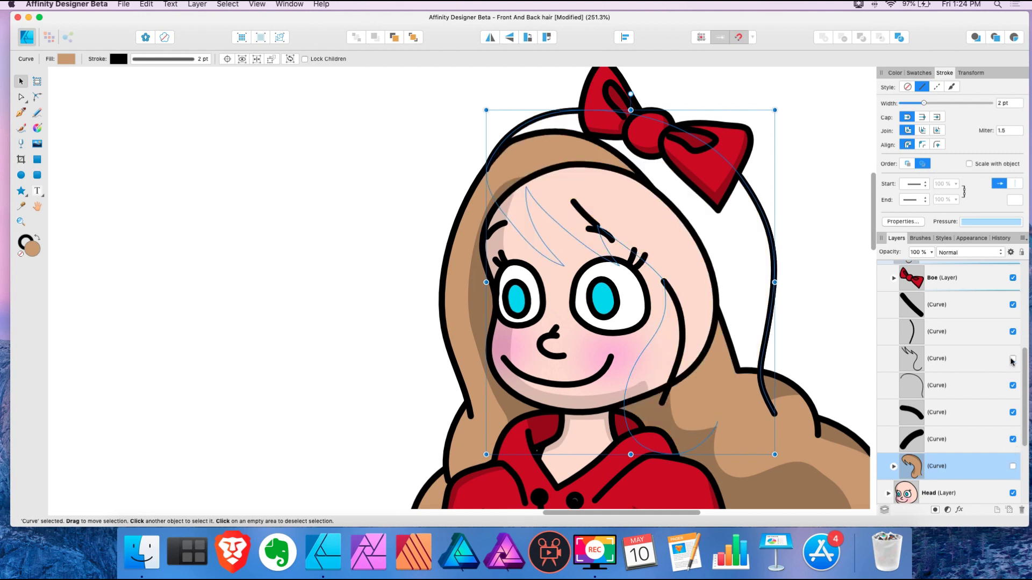
left_click(1012, 359)
left_click(1012, 467)
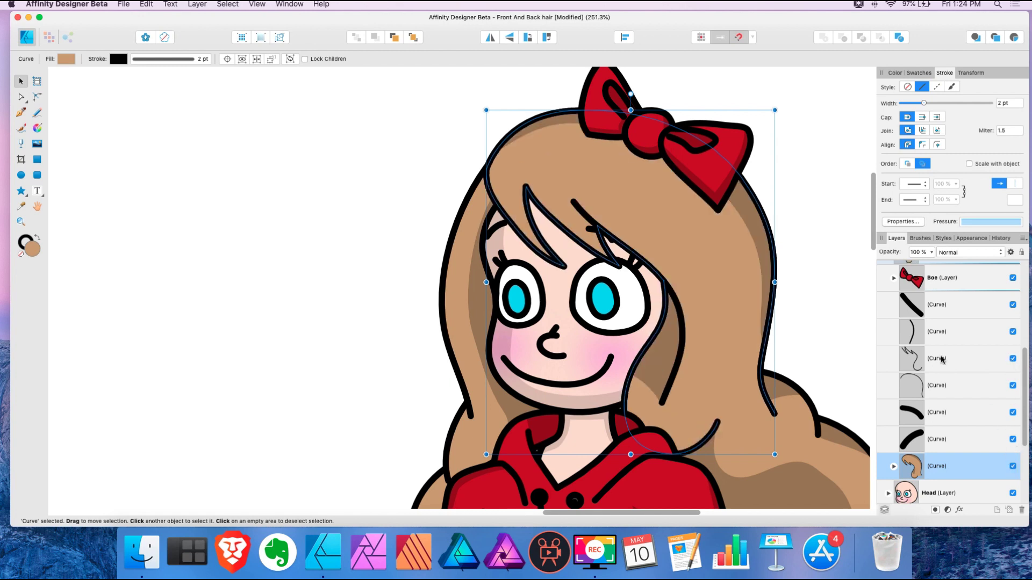
Try moving Brenda's front hair strand outline away from her face, and undo the moves
left_click(949, 365)
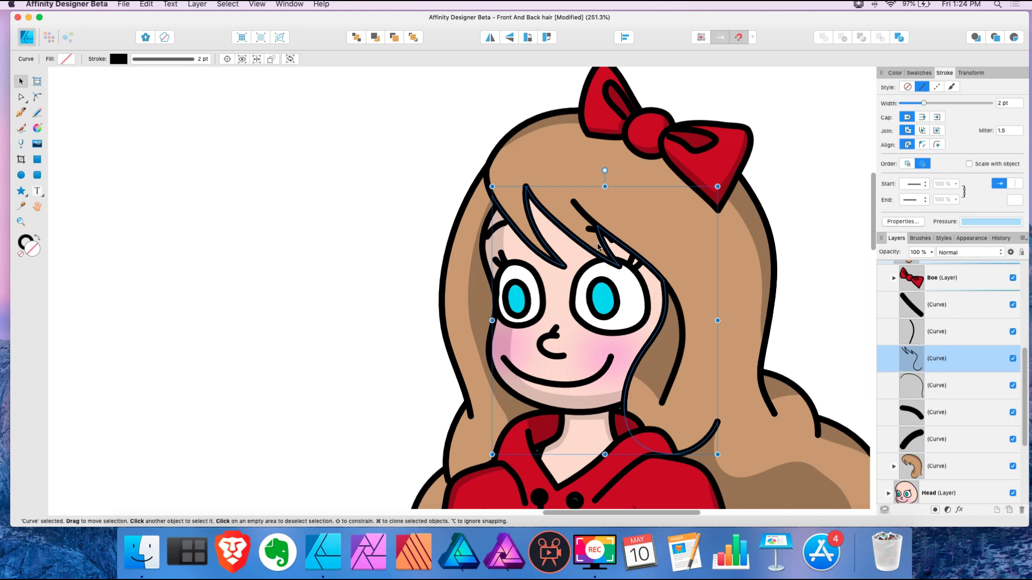
left_click_drag(607, 251, 314, 206)
key("super+z")
left_click_drag(599, 256, 624, 235)
key("cmd+z")
Duplicate the front hair strand outline in the Front Hair layer, hide the upper copy and select the lower one
left_click_drag(927, 361, 978, 512)
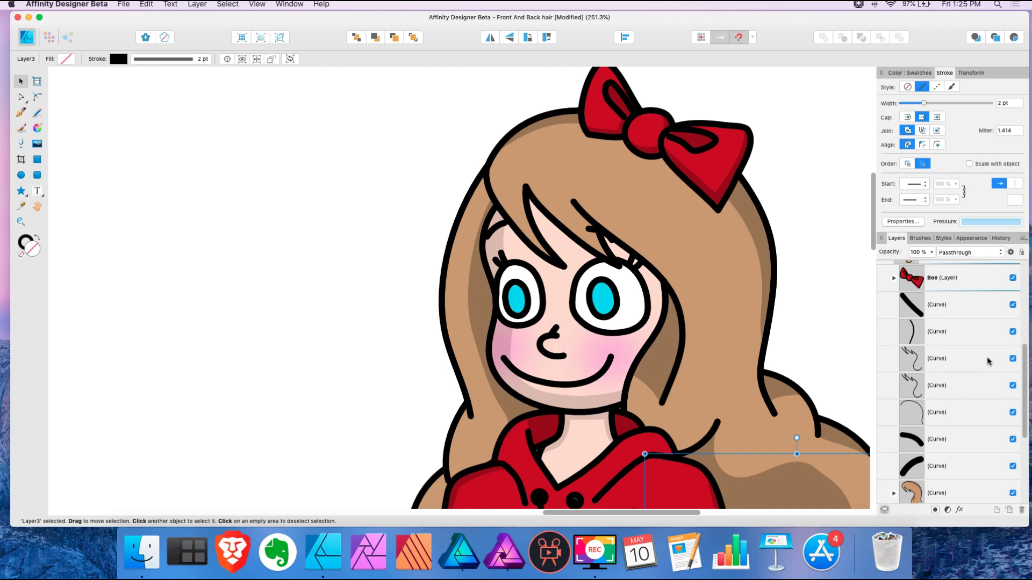
left_click(970, 359)
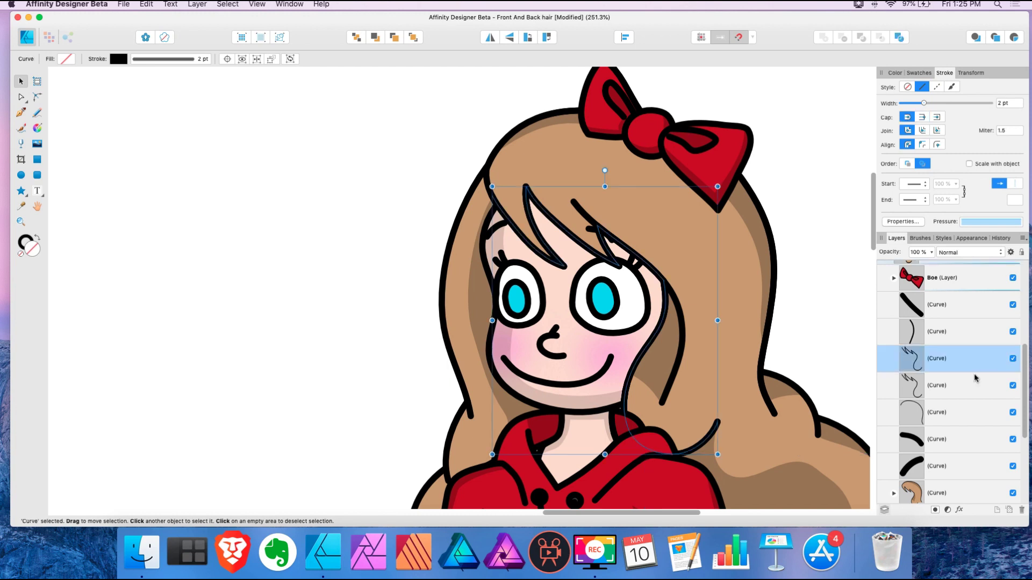
left_click(976, 396)
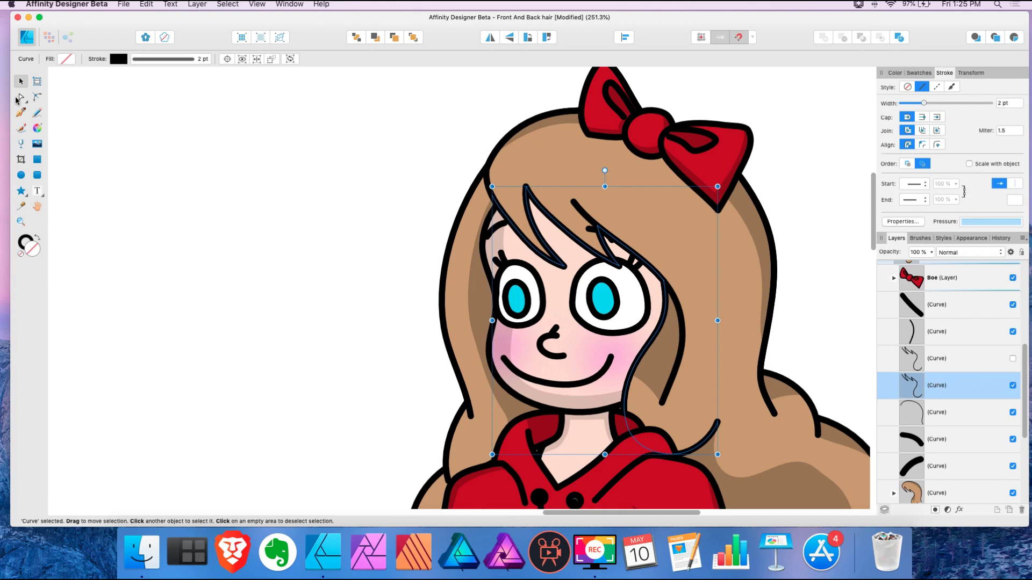
Try to extend the duplicate strand outline with the Pen tool from its temple end inward over the brown hair, and undo it
left_click(21, 112)
scroll(497, 180, "up", 5)
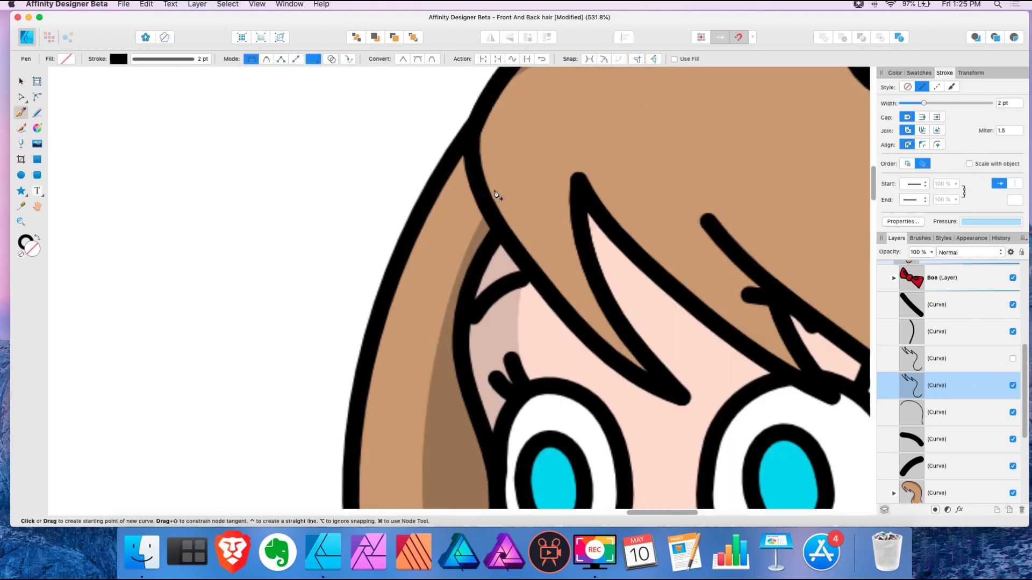
left_click(486, 204)
left_click(450, 208)
key("super+z")
left_click_drag(530, 192, 549, 187)
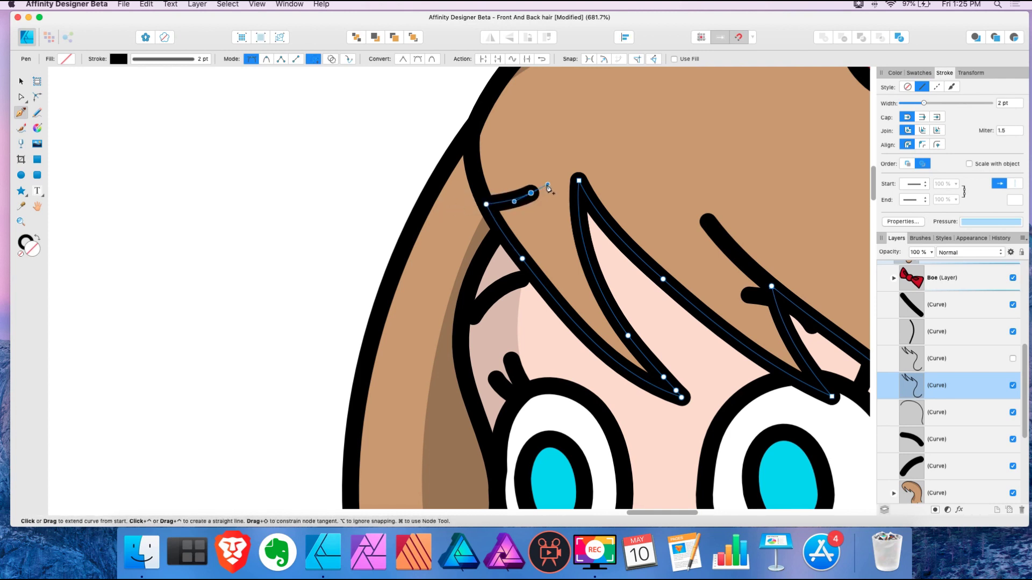
scroll(543, 189, "up", 2)
scroll(533, 191, "up", 3)
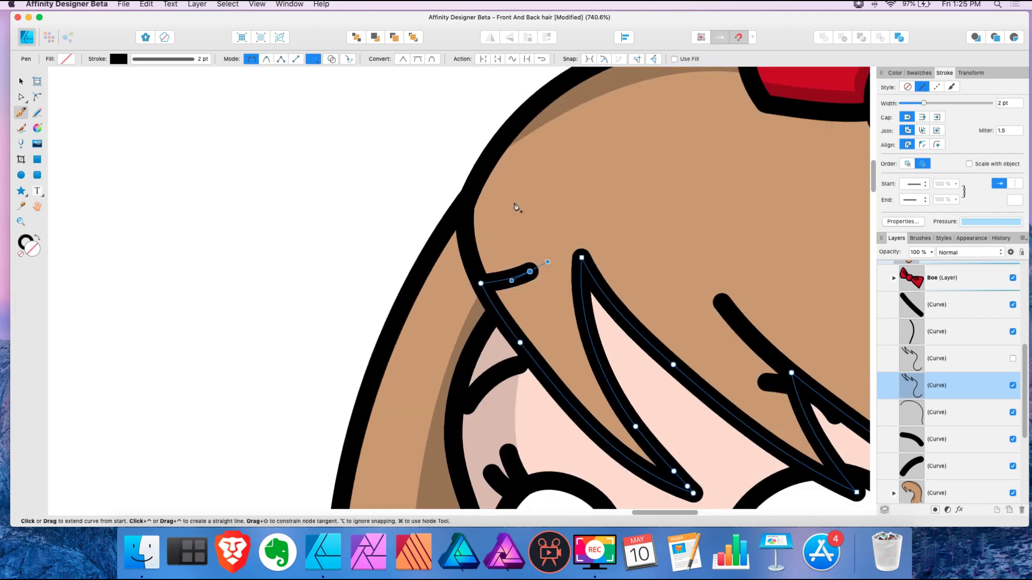
scroll(505, 167, "down", 3)
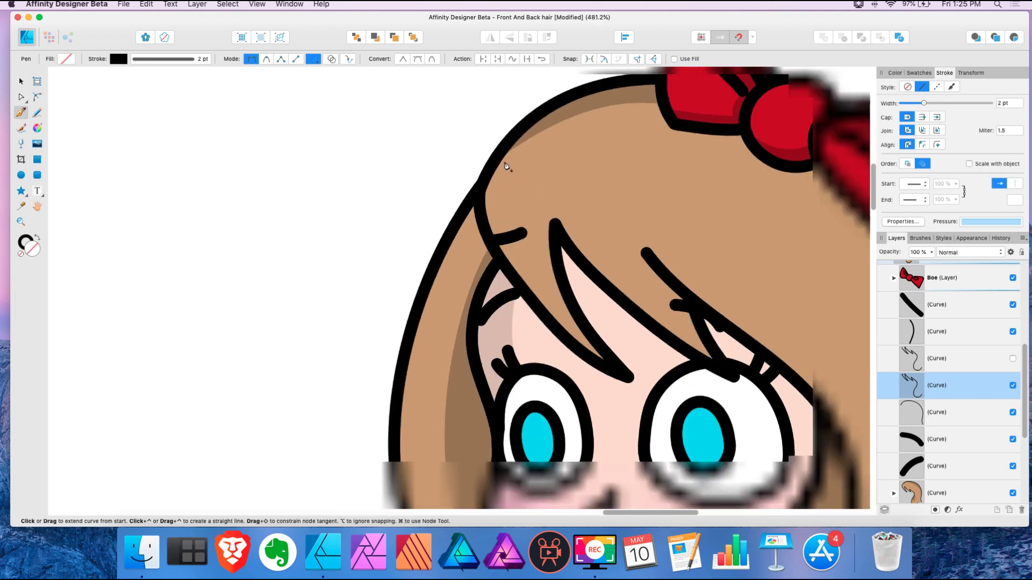
scroll(505, 167, "down", 4)
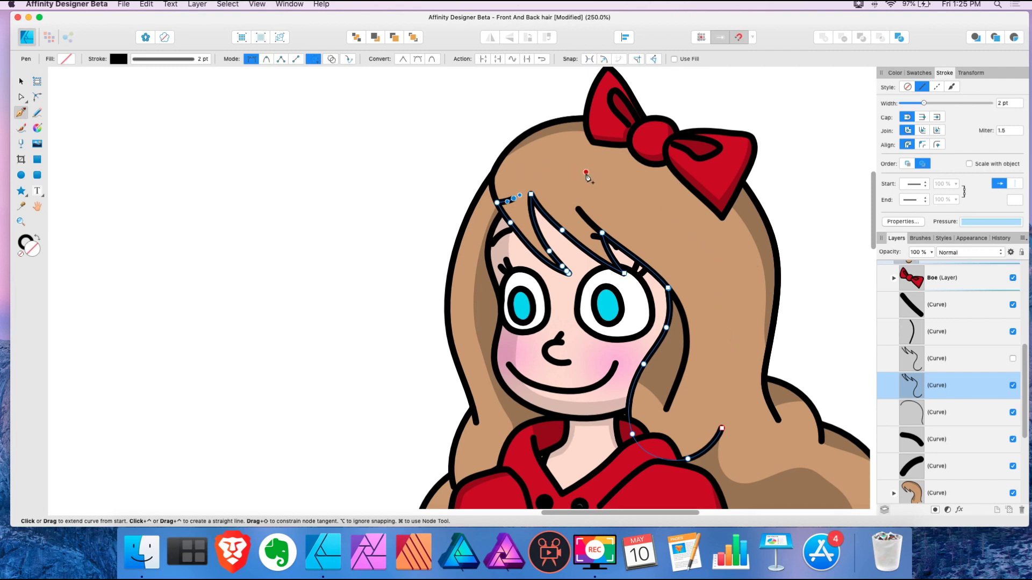
scroll(486, 176, "up", 6)
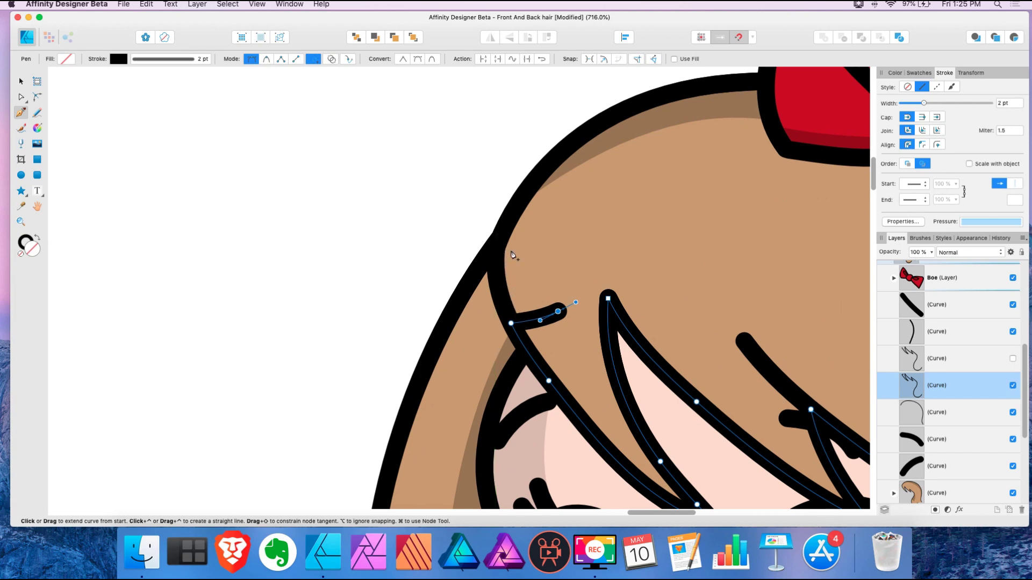
scroll(507, 246, "down", 2)
scroll(510, 244, "up", 3)
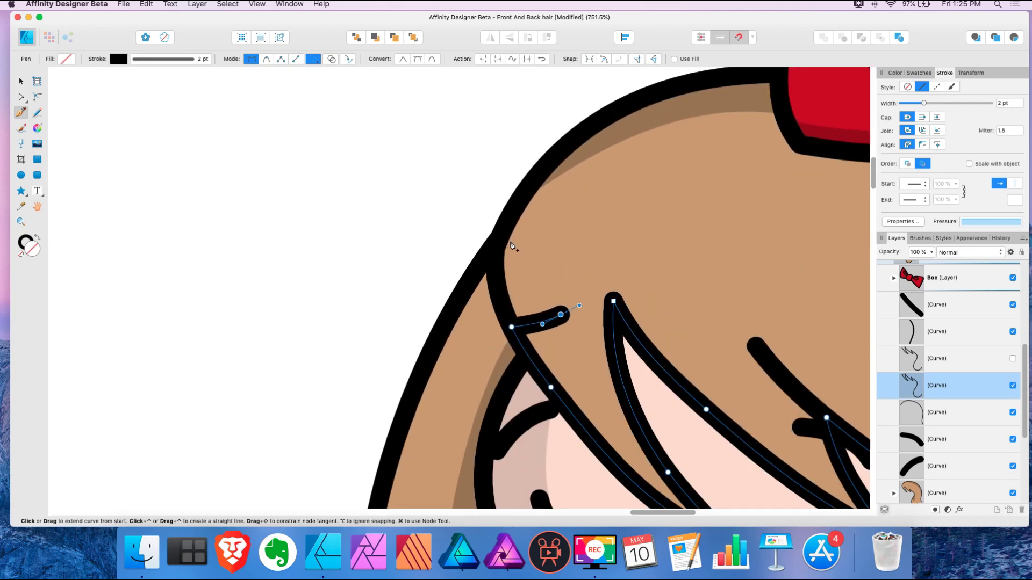
key("super+z")
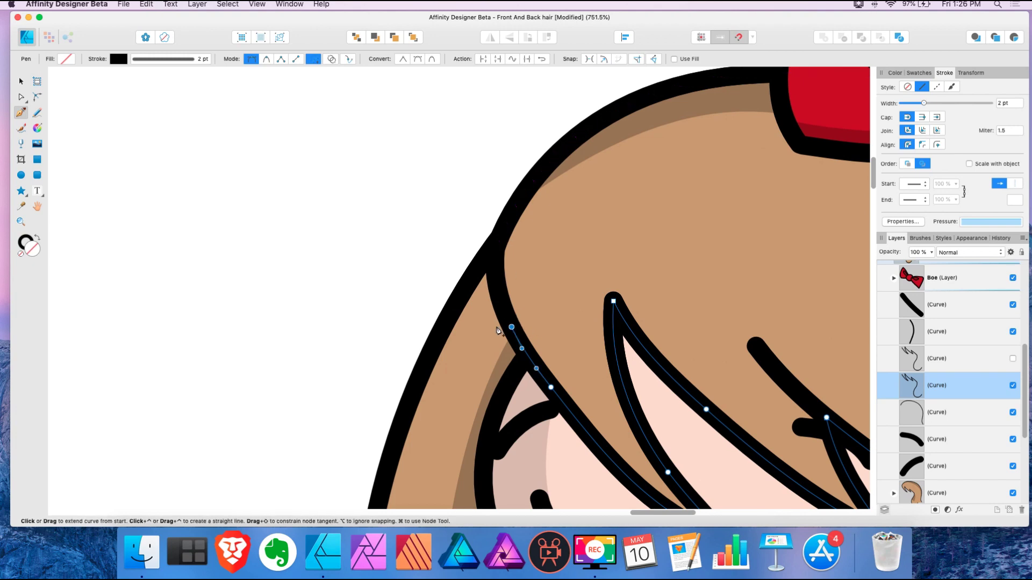
Extend the duplicate strand outline with the Pen tool from its temple end outward and in an arc over the head and bow
left_click(476, 350)
scroll(439, 261, "down", 3)
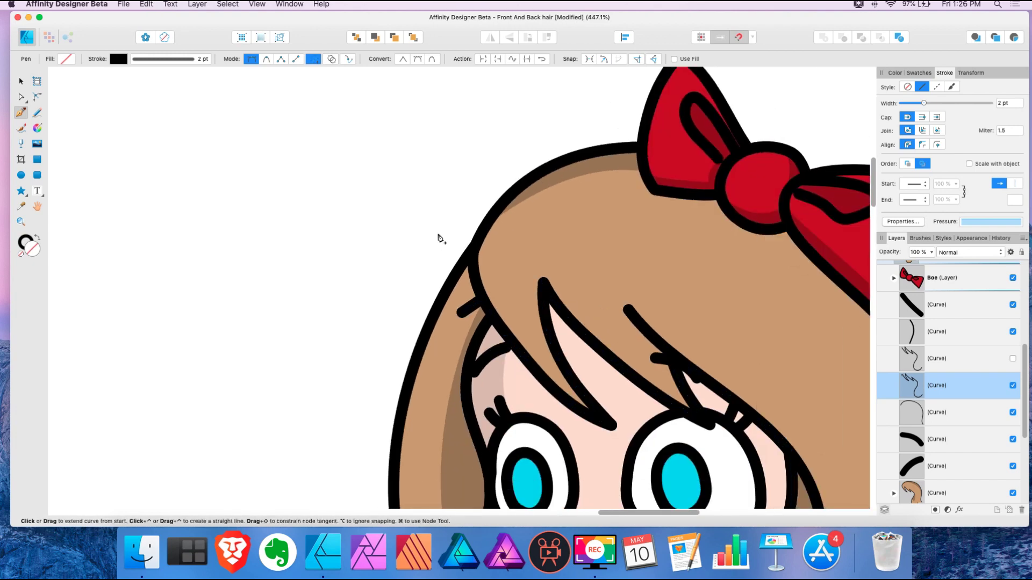
scroll(436, 232, "down", 2)
left_click_drag(433, 221, 435, 197)
left_click_drag(478, 133, 502, 111)
left_click_drag(585, 89, 613, 86)
left_click_drag(697, 94, 715, 99)
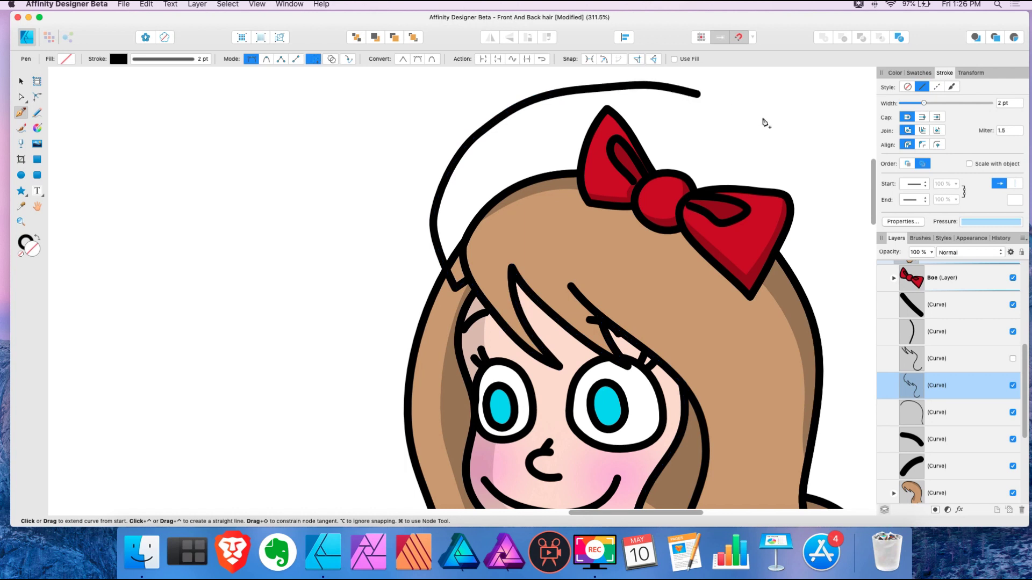
Continue the outline down outside the other side of the hair and close it at the strand's lower end
left_click_drag(775, 124, 796, 140)
left_click_drag(820, 173, 828, 190)
left_click(839, 273)
scroll(840, 282, "down", 2)
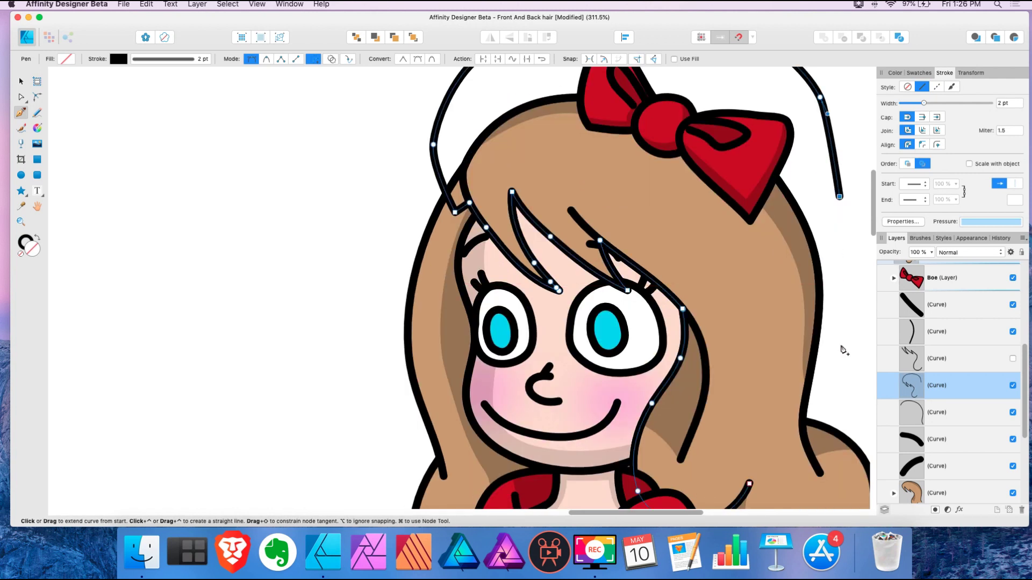
left_click(835, 383)
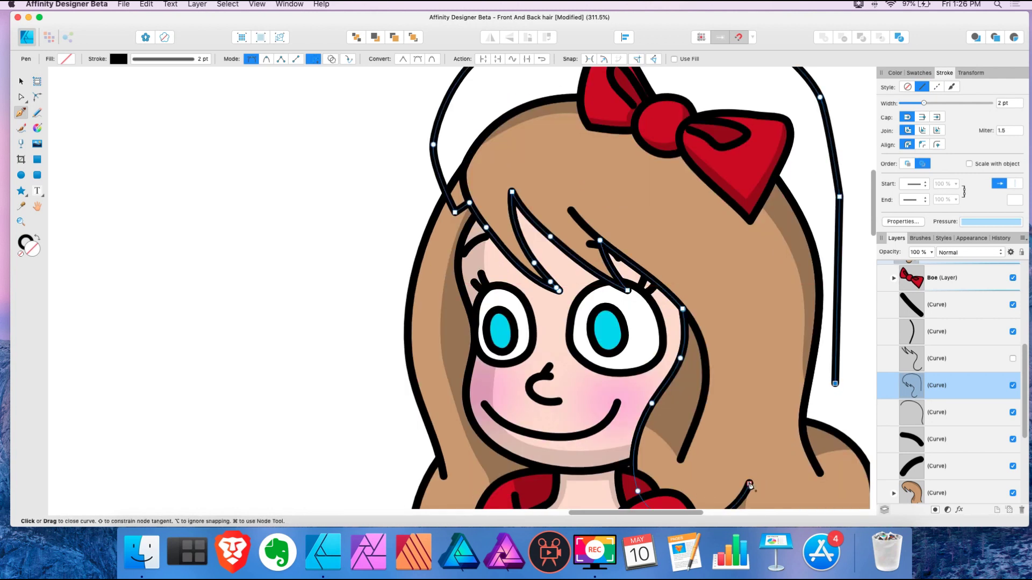
left_click(750, 486)
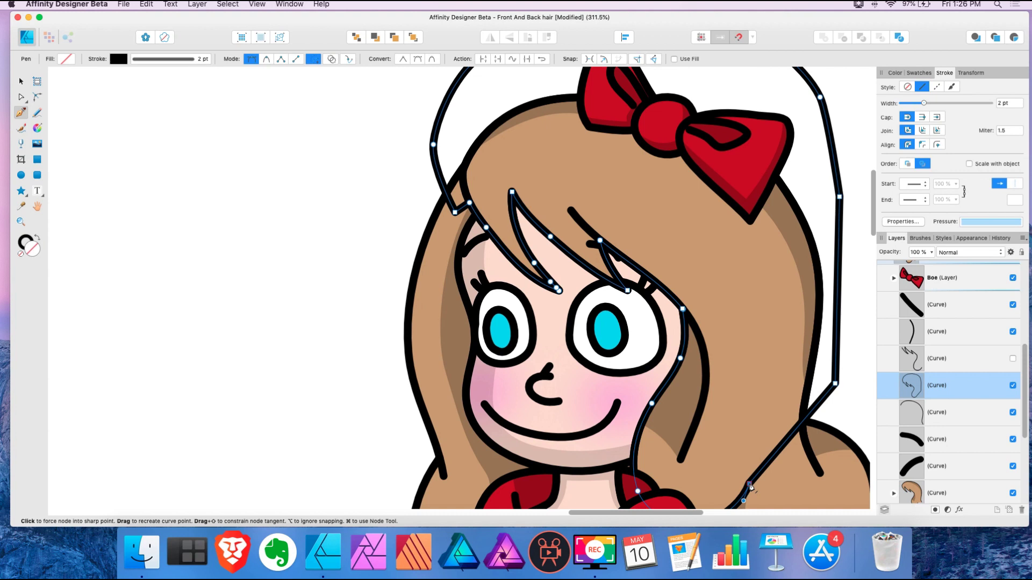
Swap the closed curve's stroke and fill to make it solid black, and apply it as a mask to the brown front hair curve
left_click(41, 239)
scroll(933, 386, "down", 1)
scroll(932, 386, "down", 1)
left_click_drag(917, 363, 905, 504)
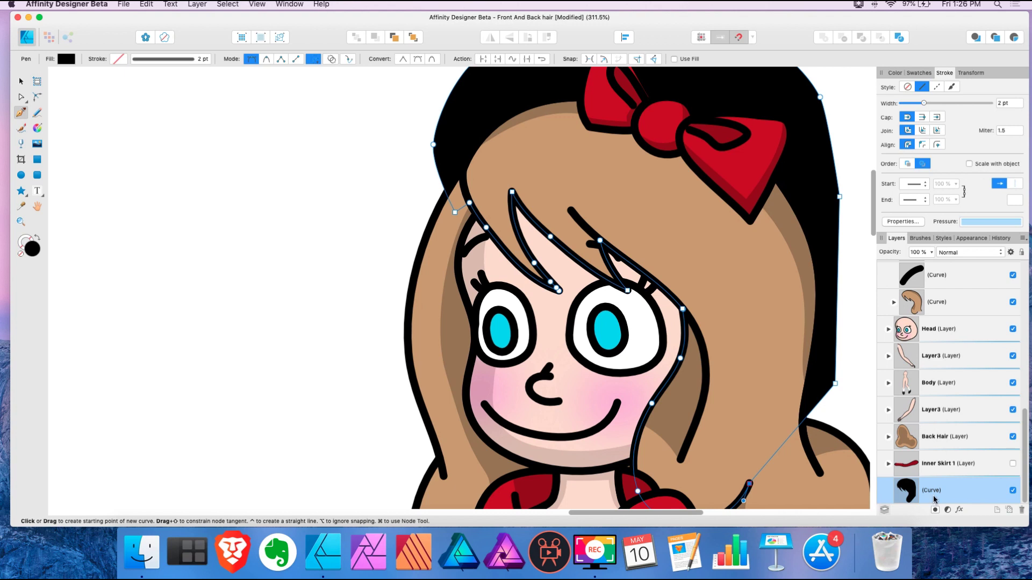
left_click_drag(914, 497, 909, 437)
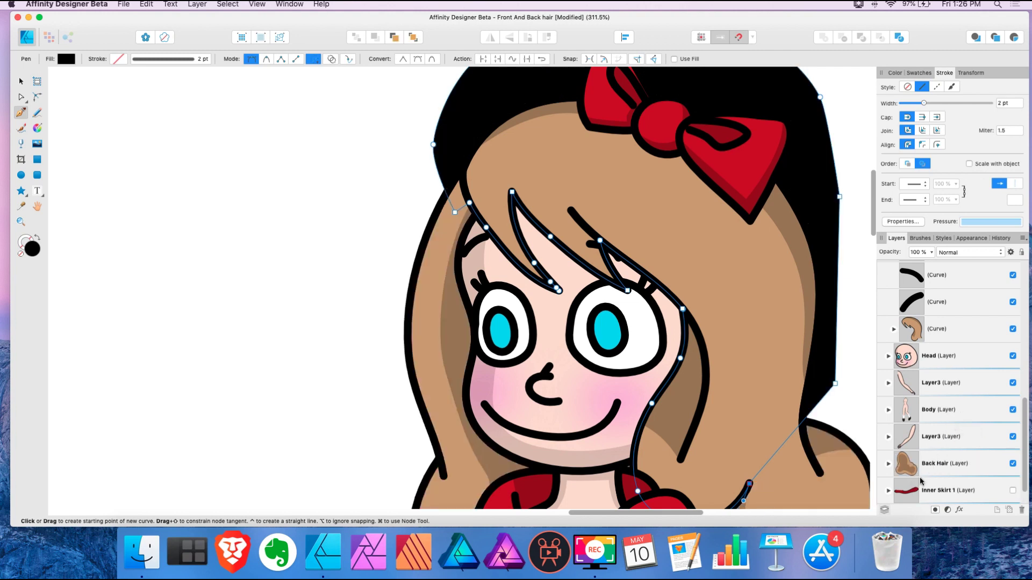
scroll(935, 468, "down", 2)
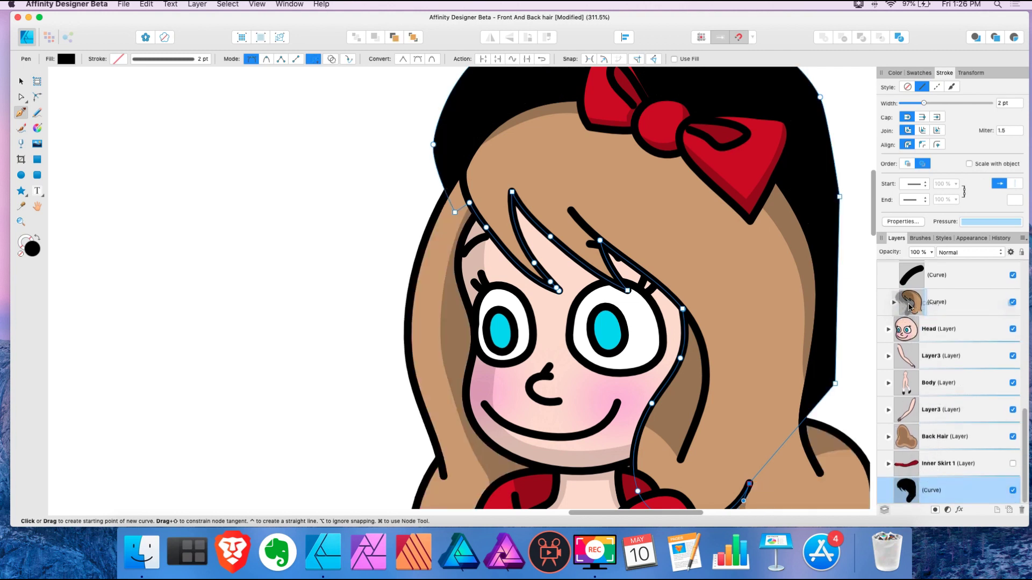
left_click_drag(910, 307, 908, 311)
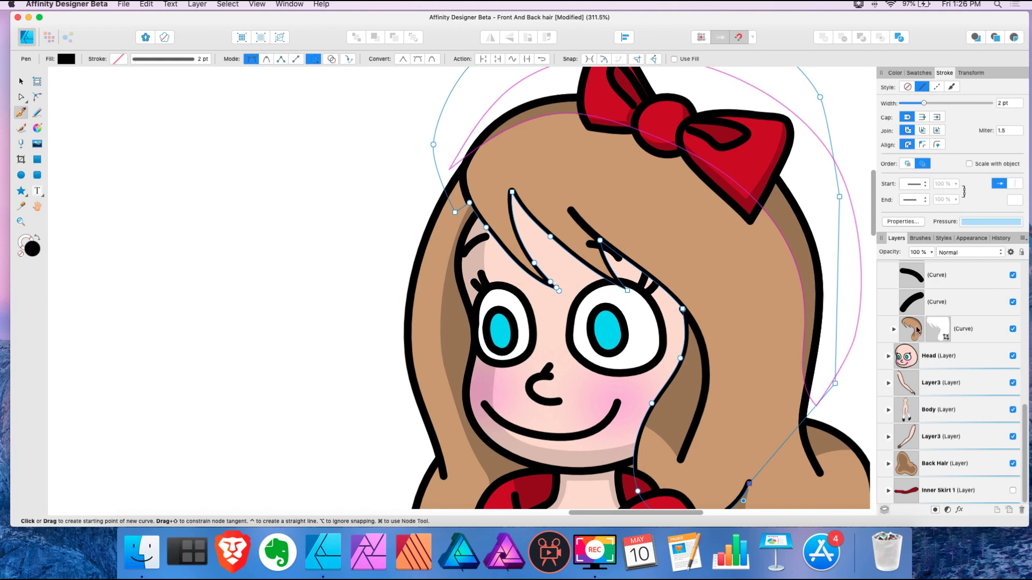
Deselect the mask and show the hidden strand outline in the Front Hair layer again
scroll(946, 349, "up", 5)
scroll(963, 358, "up", 2)
key("super+d")
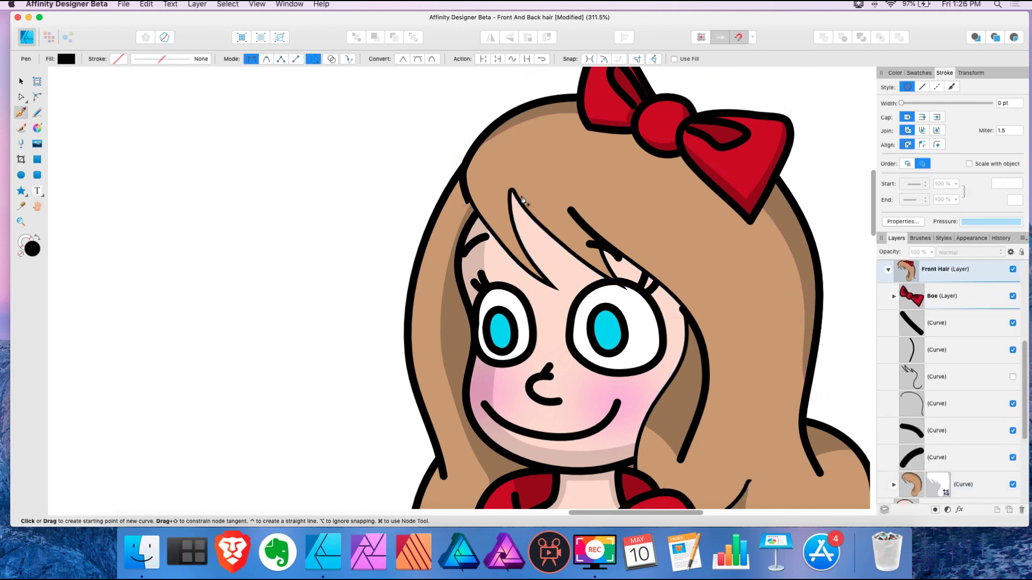
left_click(1013, 378)
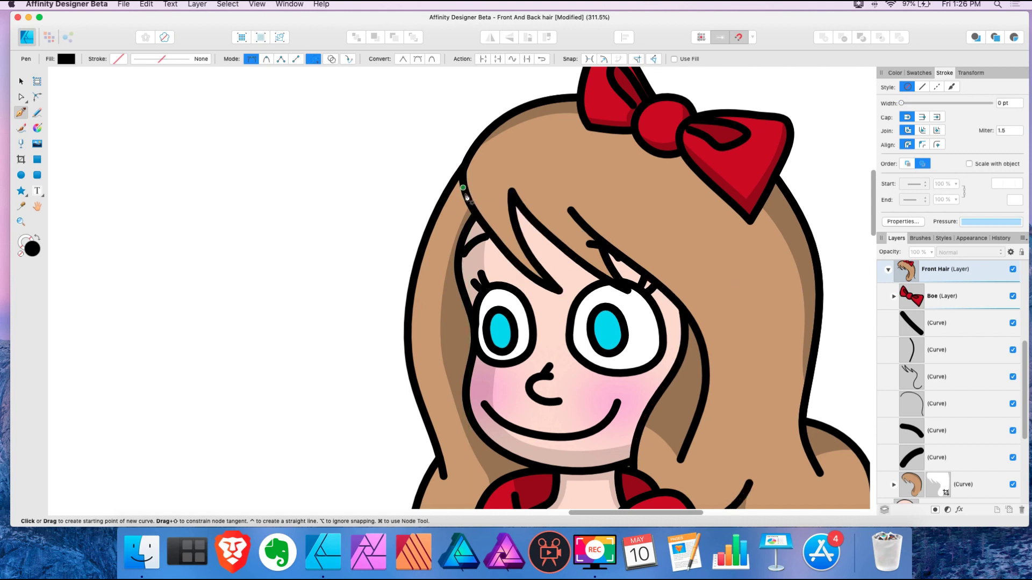
Select the brown hair curve's mask and move its corner node near the temple inward over the hair with the Node tool
scroll(992, 400, "down", 1)
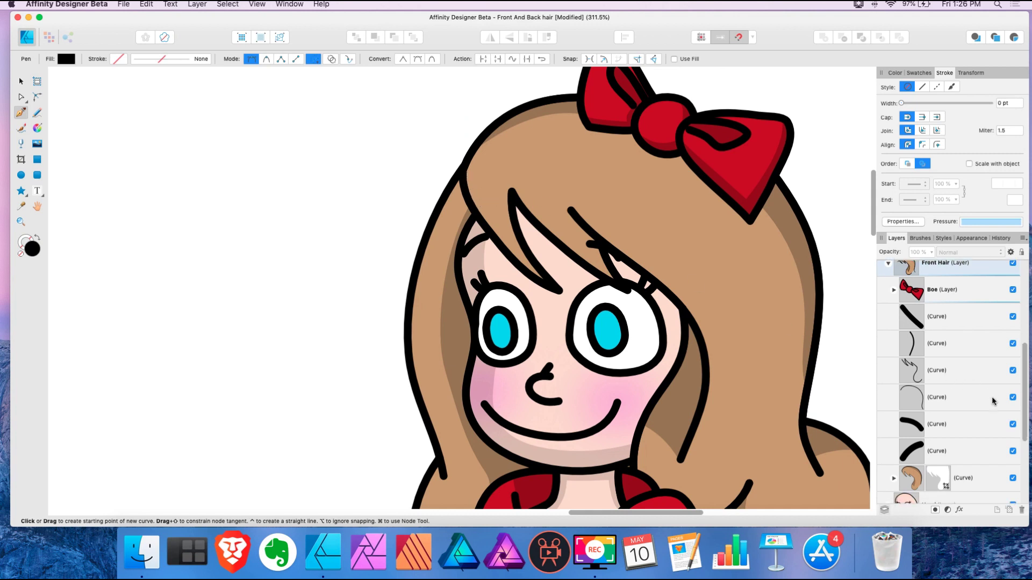
scroll(992, 400, "down", 3)
left_click(940, 438)
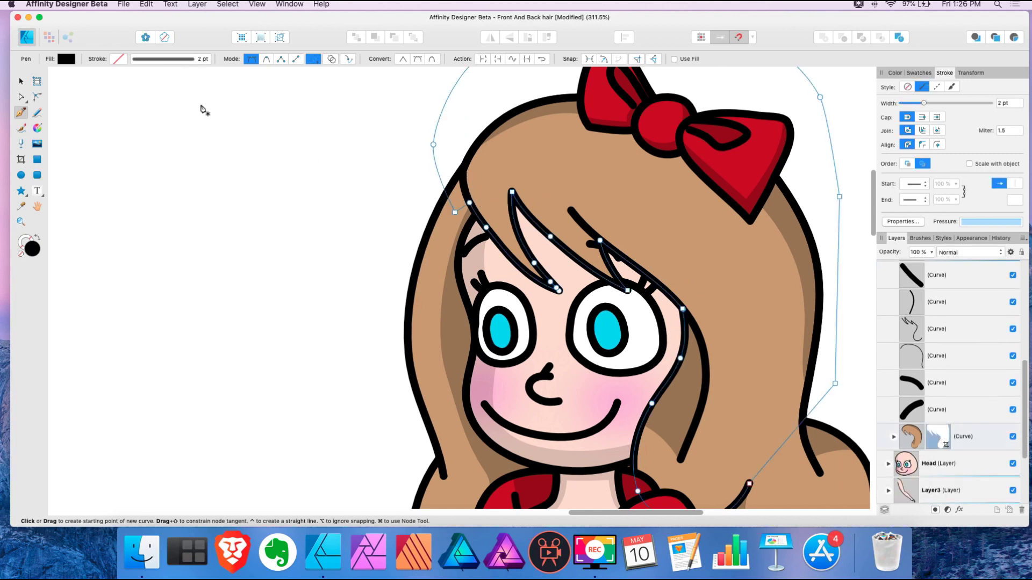
left_click(22, 97)
scroll(500, 211, "up", 5)
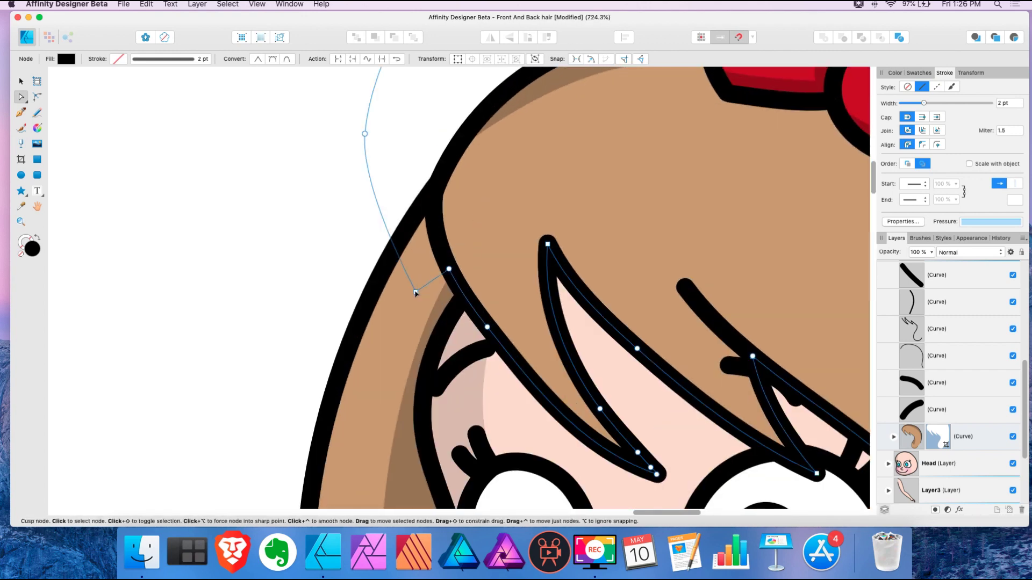
left_click_drag(415, 292, 477, 226)
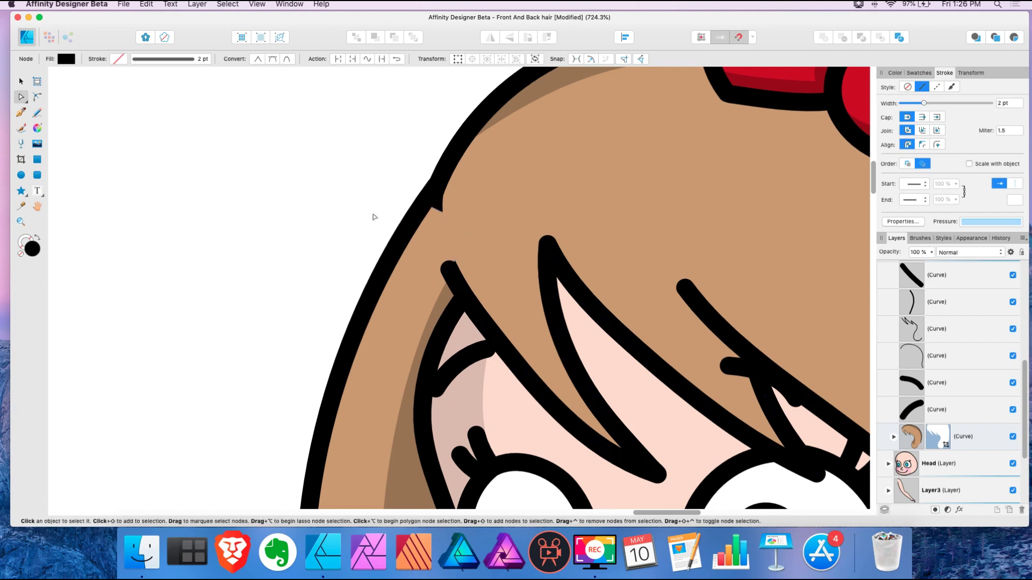
Reposition the mask's smooth node above the temple closer to the hair's outer edge
left_click_drag(365, 136, 422, 92)
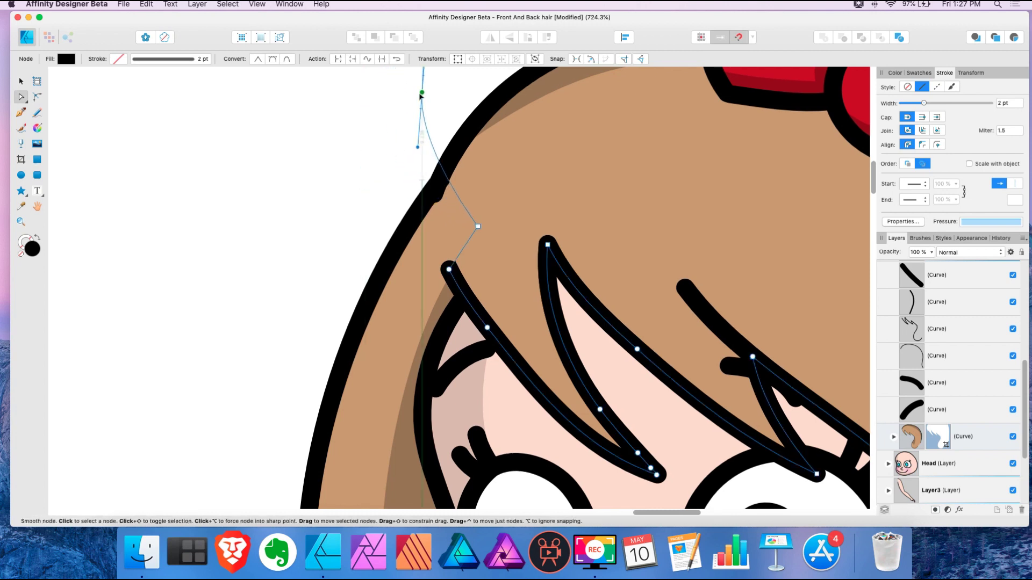
scroll(444, 175, "up", 5)
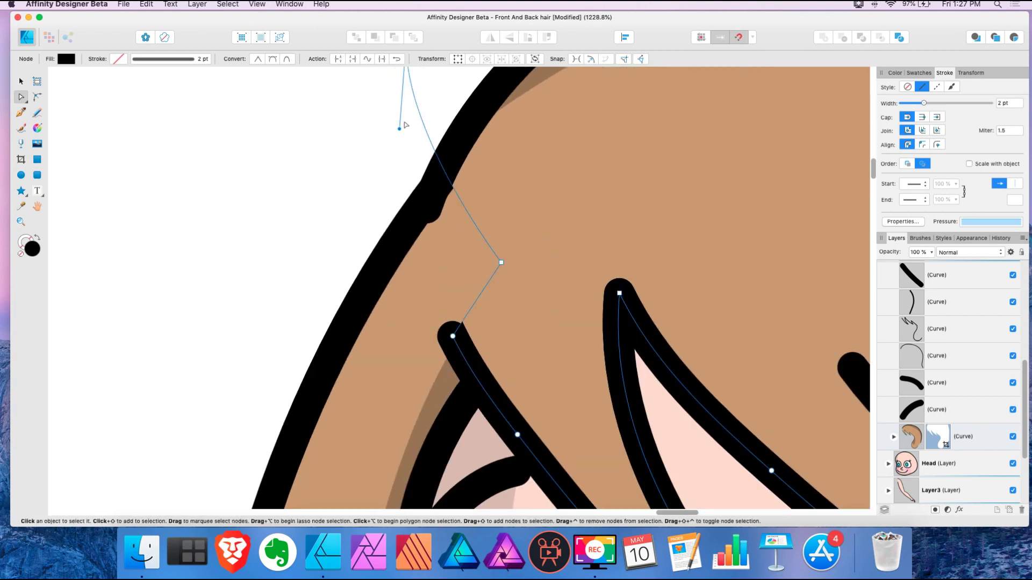
scroll(406, 125, "up", 3)
left_click_drag(407, 106, 396, 115)
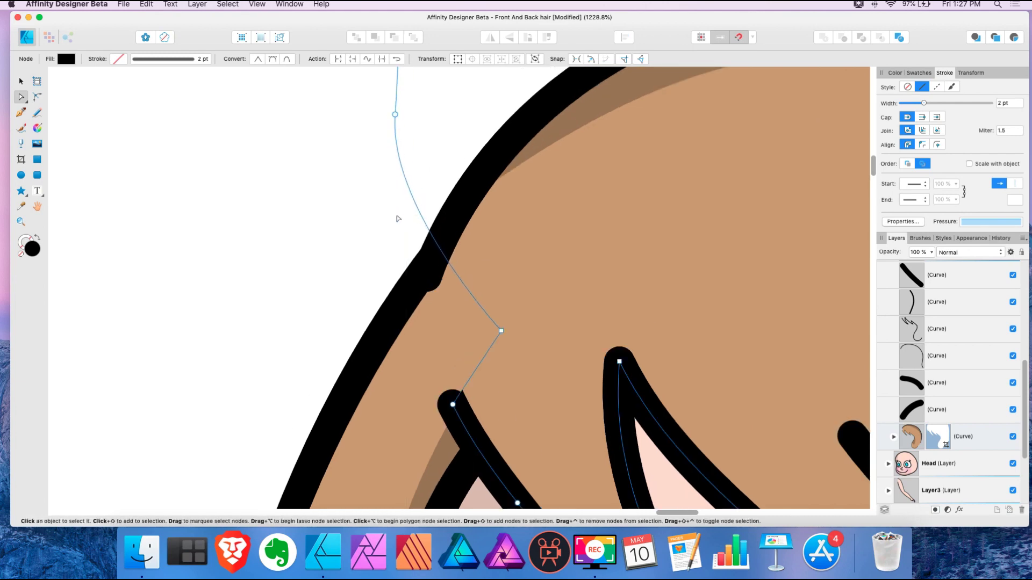
Deselect the hair mask and examine how the brown front hair looks on the whole character
left_click(398, 219)
scroll(396, 218, "down", 12)
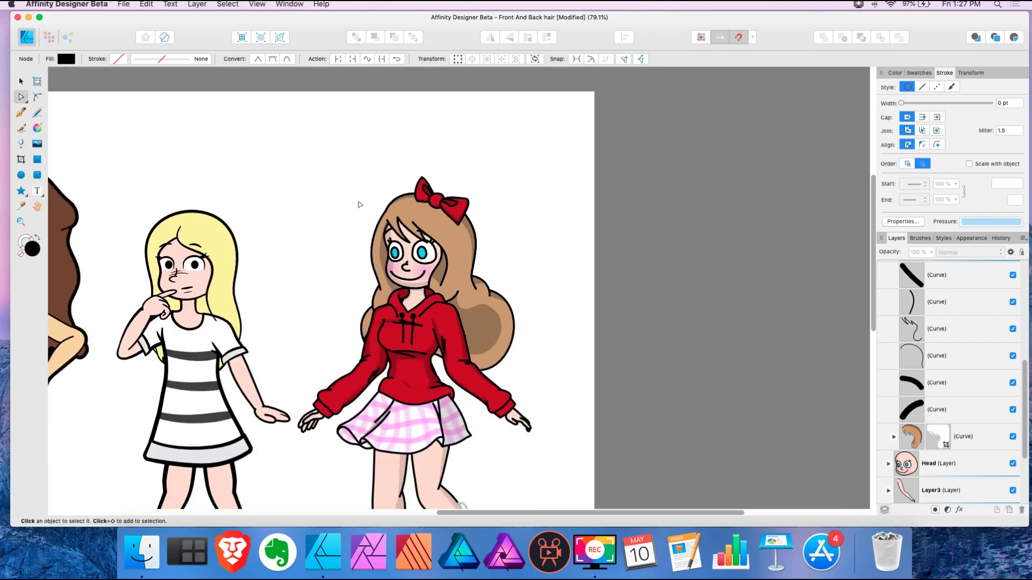
scroll(917, 359, "up", 10)
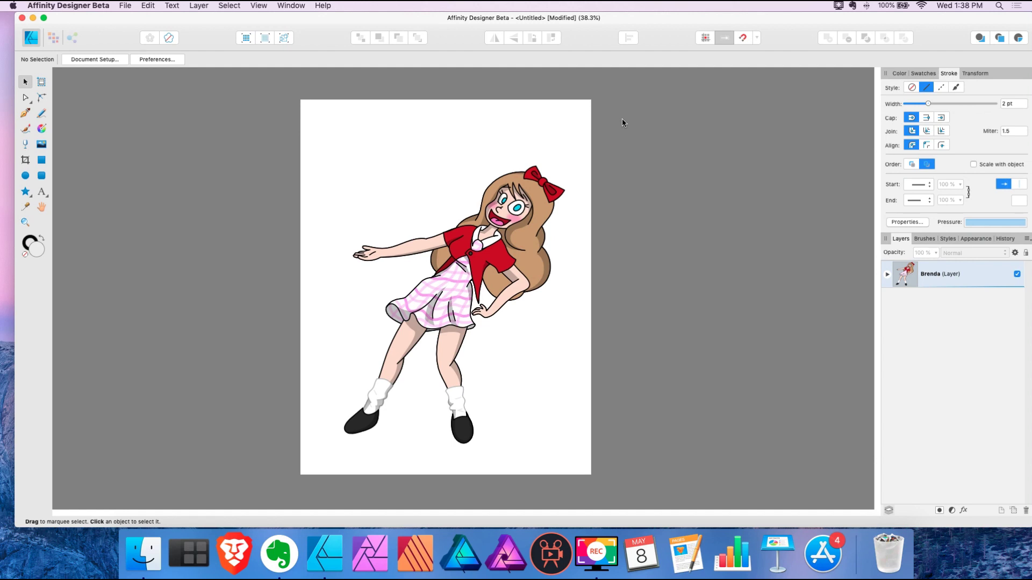
Expand the Brenda layer, shift its Dress layer upward to expose the underdress, and undo the move
left_click(887, 275)
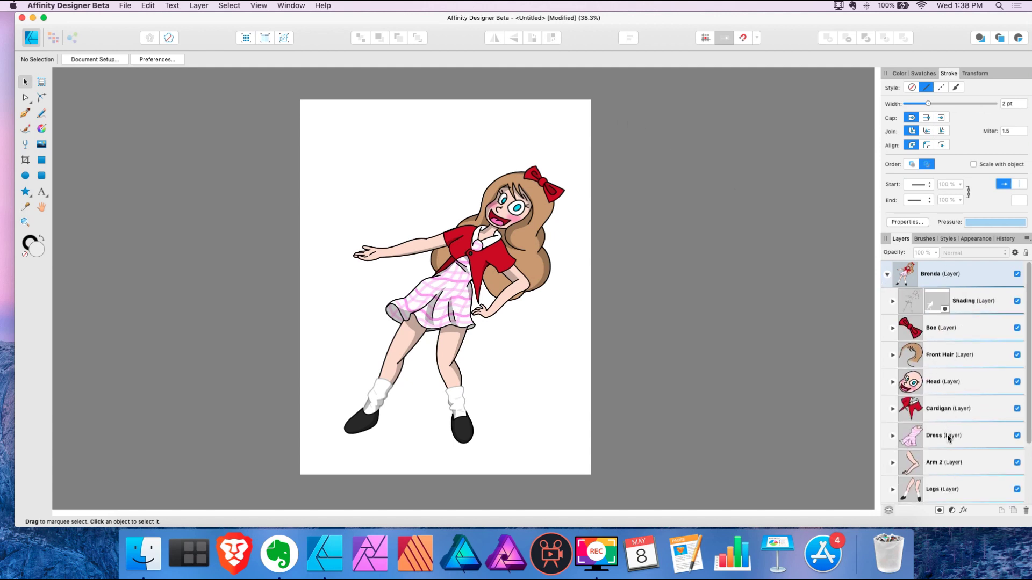
left_click(949, 439)
left_click_drag(475, 285, 475, 265)
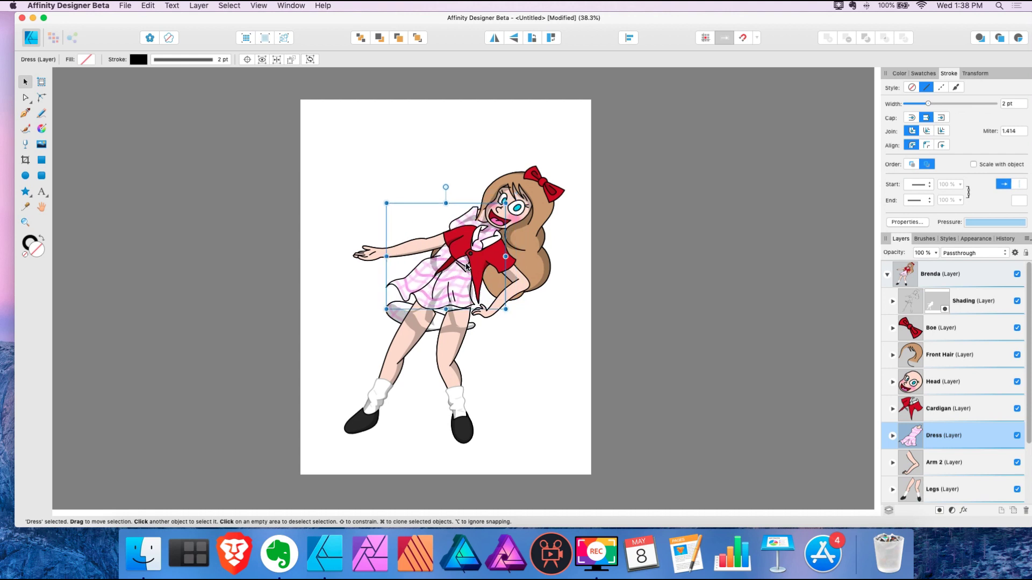
key("super+z")
Move the Underdress layer away from the dress as a demonstration, undo the move and clear the selection
scroll(951, 436, "down", 3)
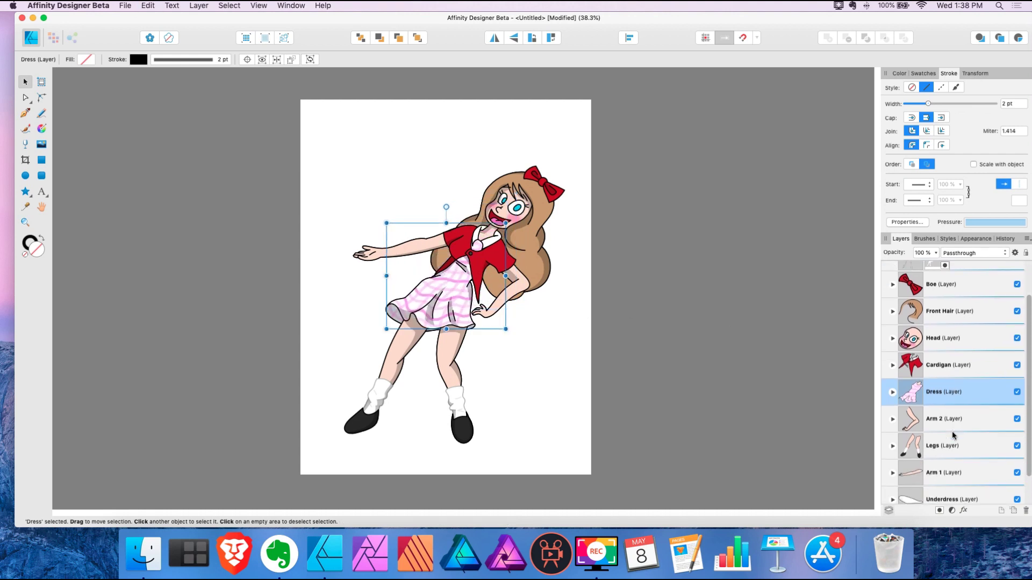
left_click(956, 464)
scroll(433, 344, "up", 2)
left_click_drag(375, 312, 425, 352)
key("super+z")
left_click(617, 363)
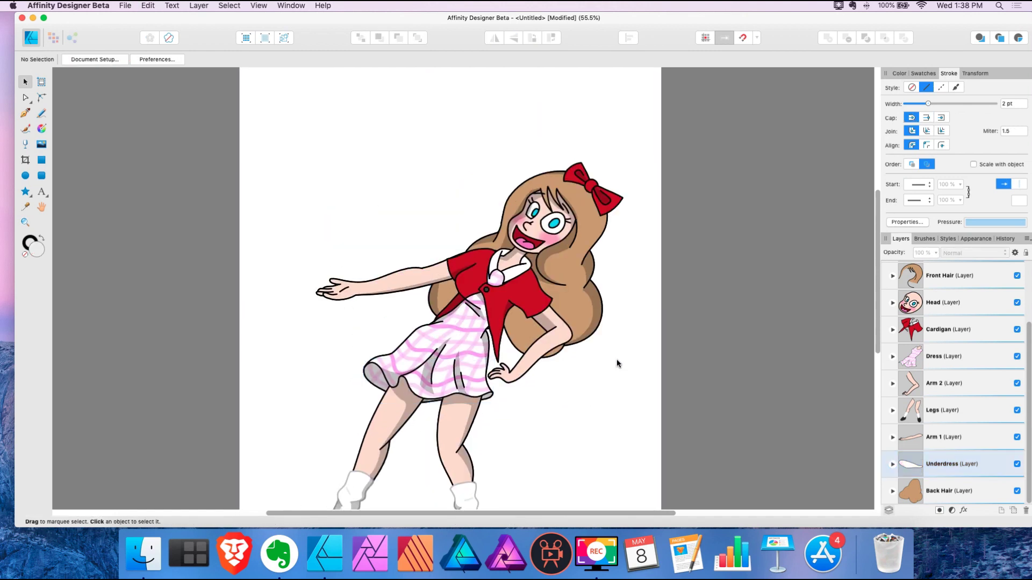
scroll(618, 359, "down", 2)
scroll(623, 354, "up", 2)
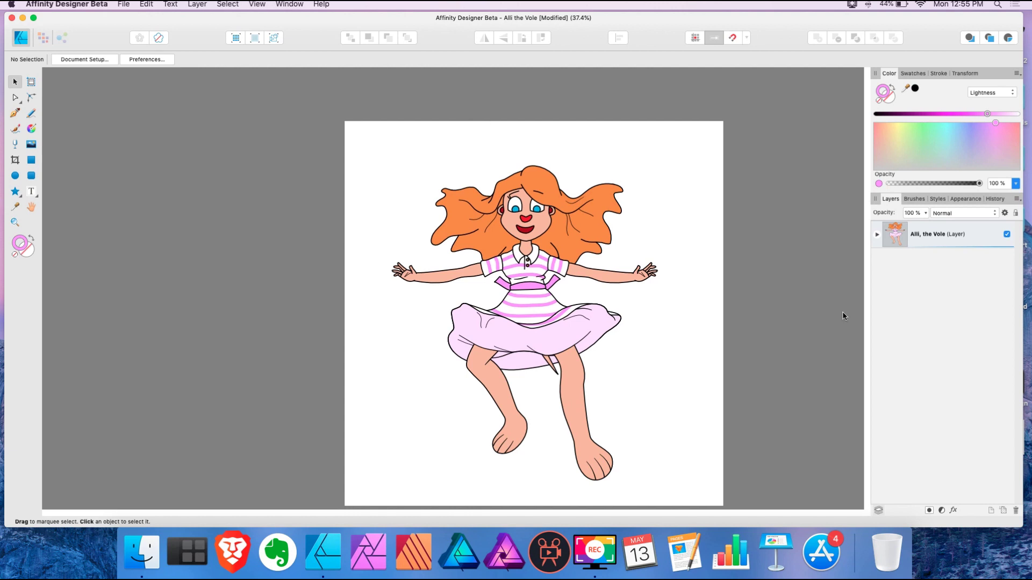
Expand the Alli, the Vole layer and view its Front Dress and Back Dress layers each in isolation
left_click(876, 235)
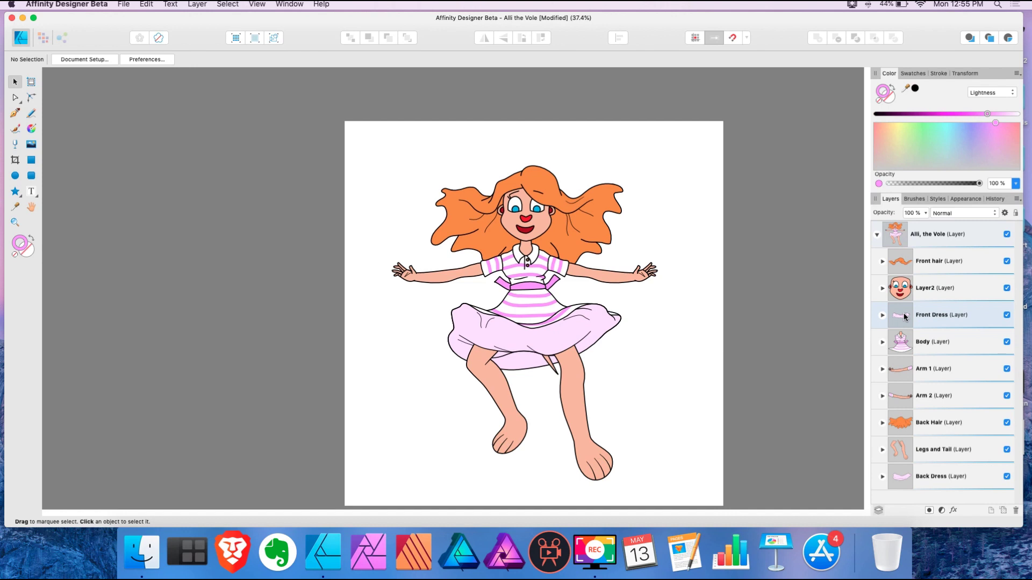
left_click(936, 318)
left_click(936, 316)
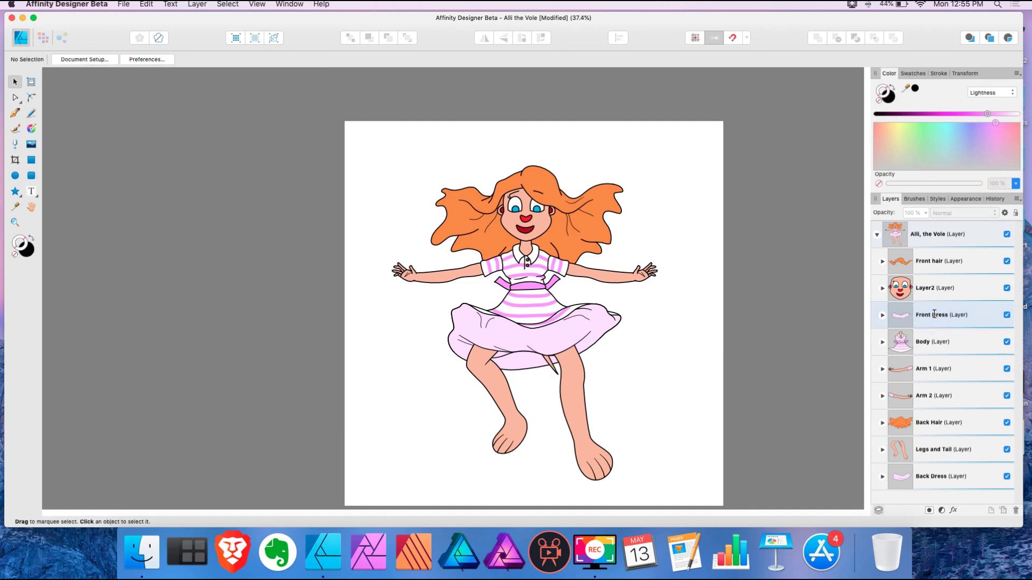
left_click(937, 296)
left_click(931, 316, "alt")
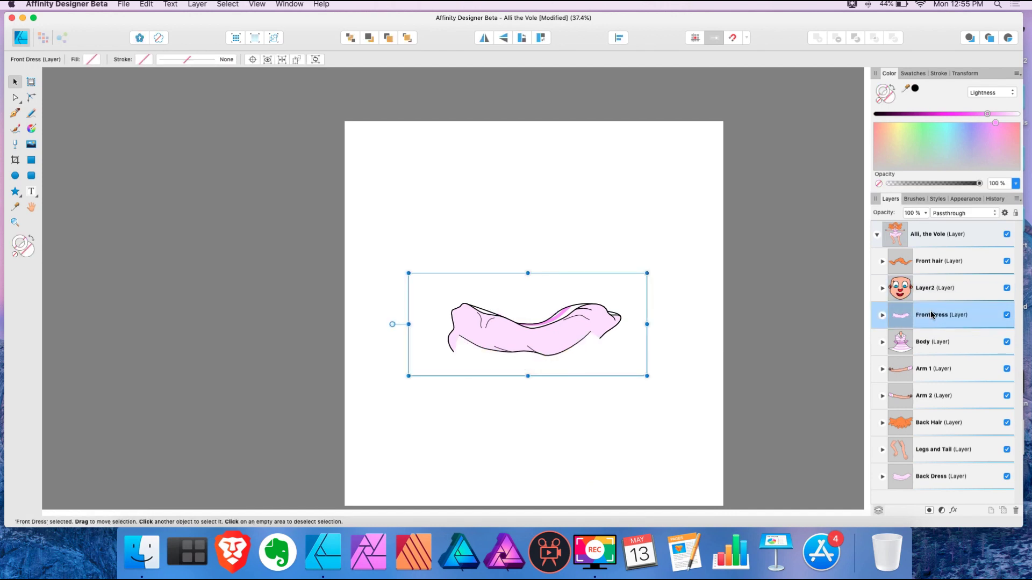
left_click(943, 477, "alt")
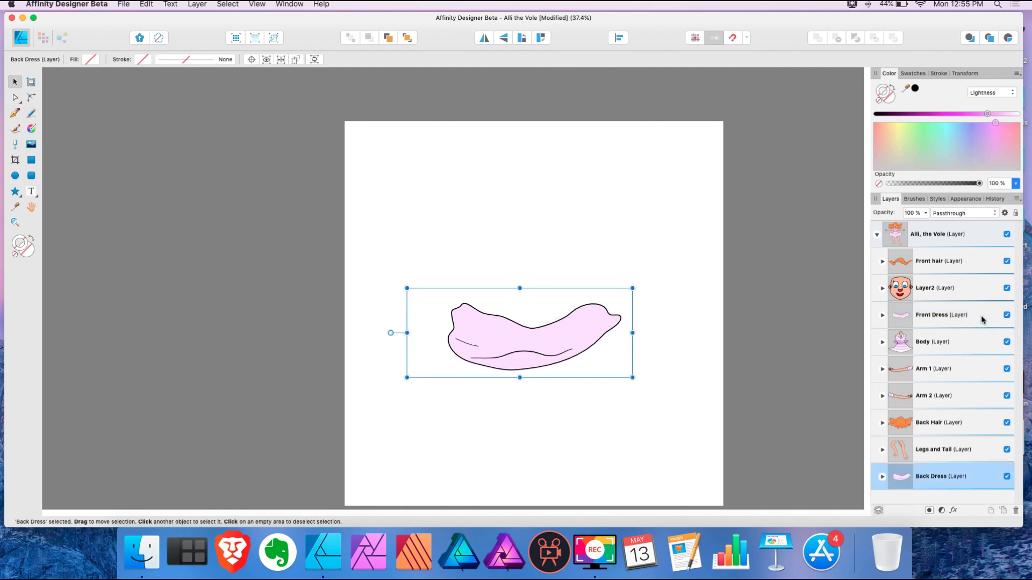
Hide the Front hair, Layer2, Body, Arm 1, Arm 2 and Back Hair layers
left_click(955, 261)
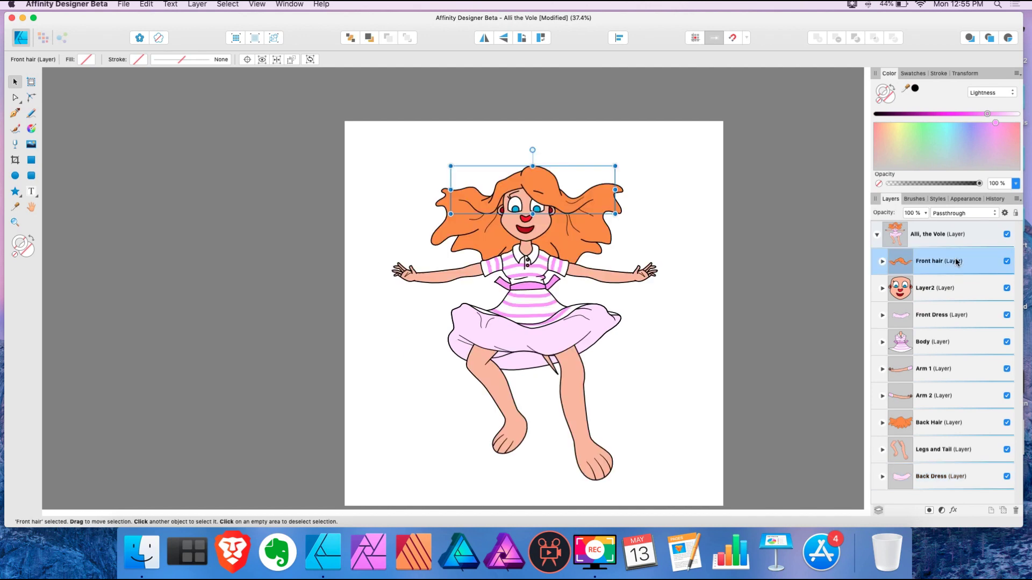
left_click(953, 290, "shift")
left_click(1006, 290)
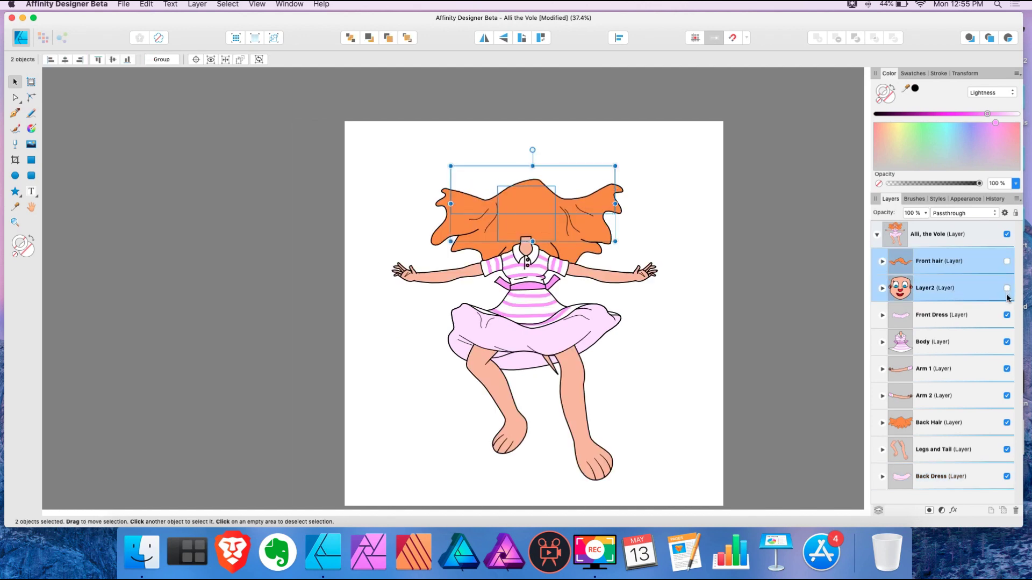
left_click(979, 346)
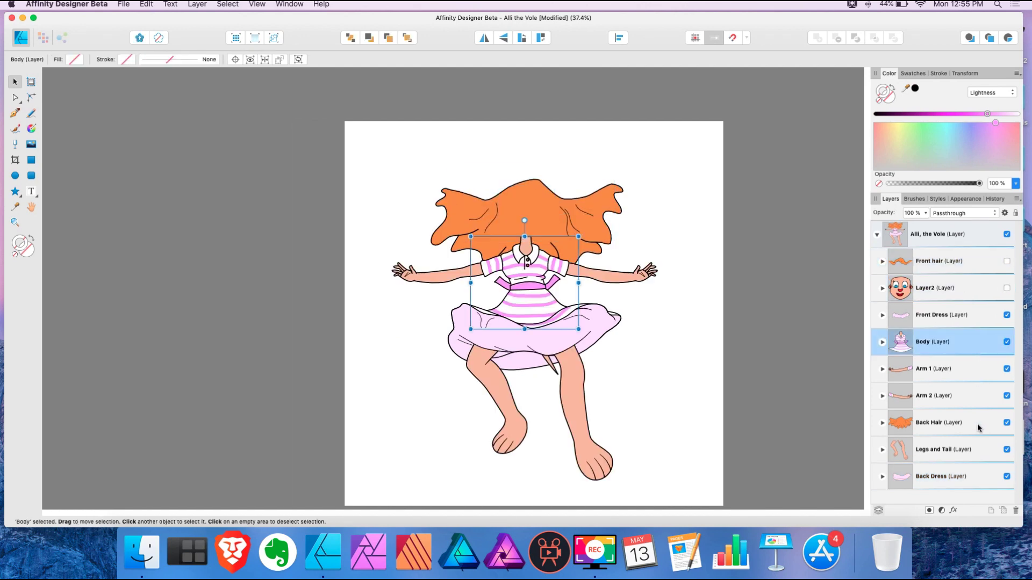
left_click(979, 428, "shift")
left_click(1008, 424)
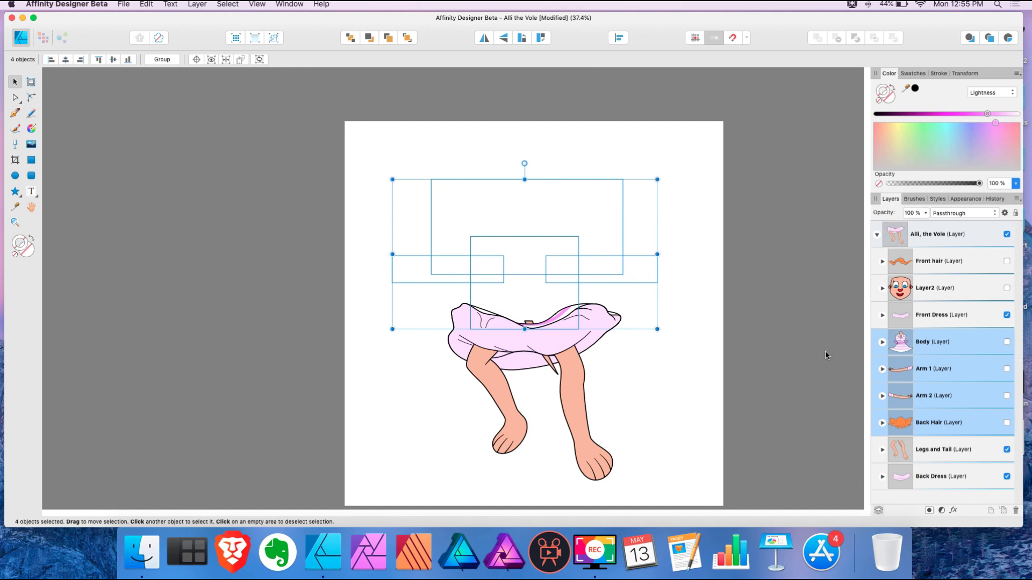
Inspect where the front and back of the skirt meet, toggling the Back Dress layer's visibility for comparison
left_click(826, 356)
scroll(608, 345, "up", 5)
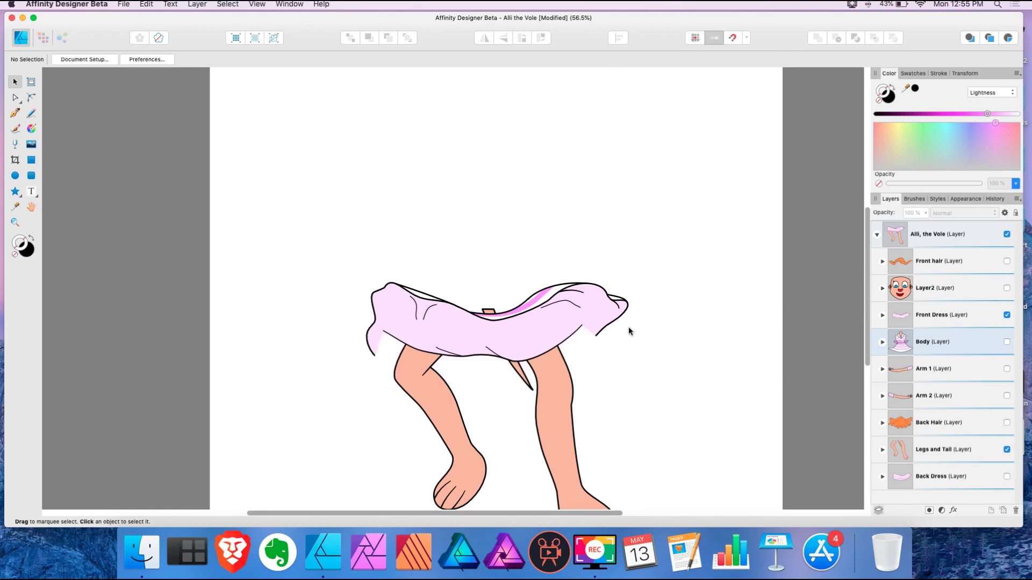
scroll(627, 328, "up", 10)
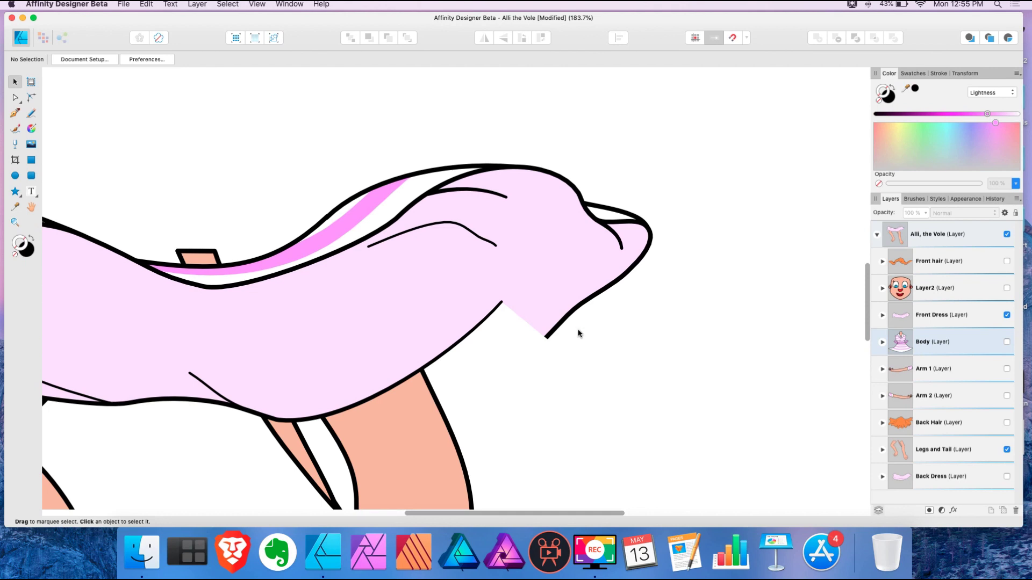
left_click(1006, 477)
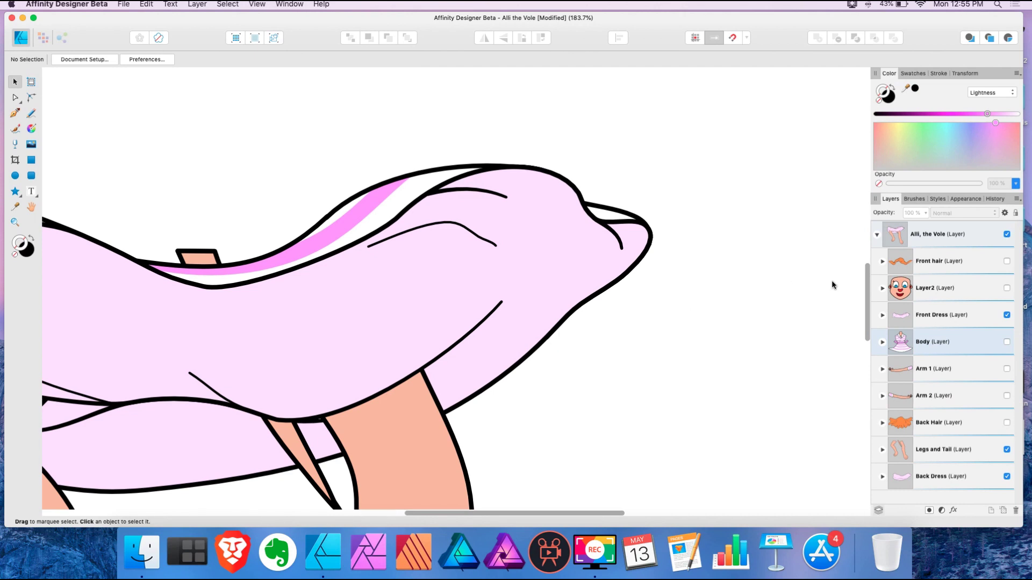
Show all the hidden layers from Front hair down to Back Hair again and clear the selection
left_click(957, 262)
left_click(976, 424, "shift")
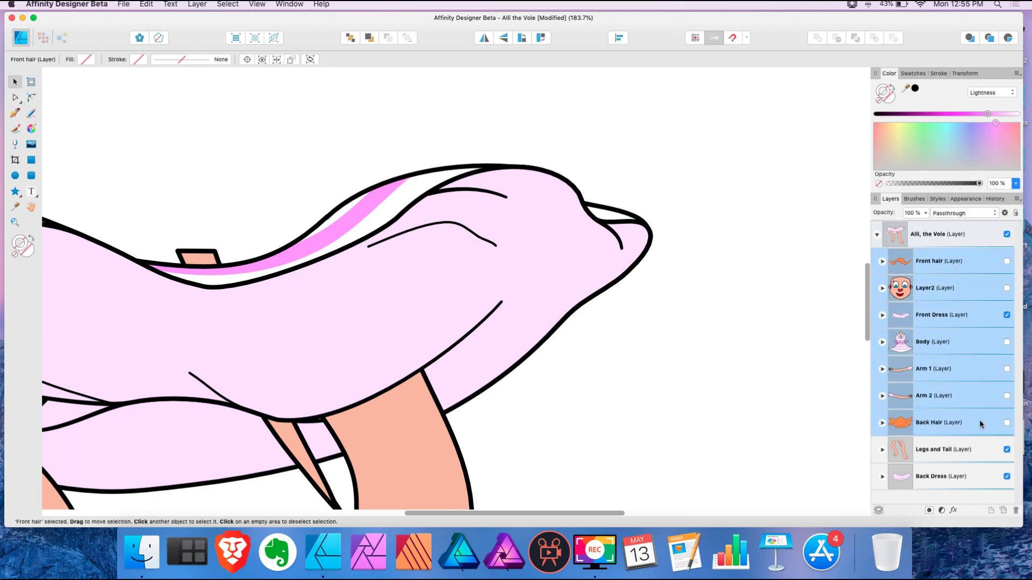
scroll(752, 290, "down", 10)
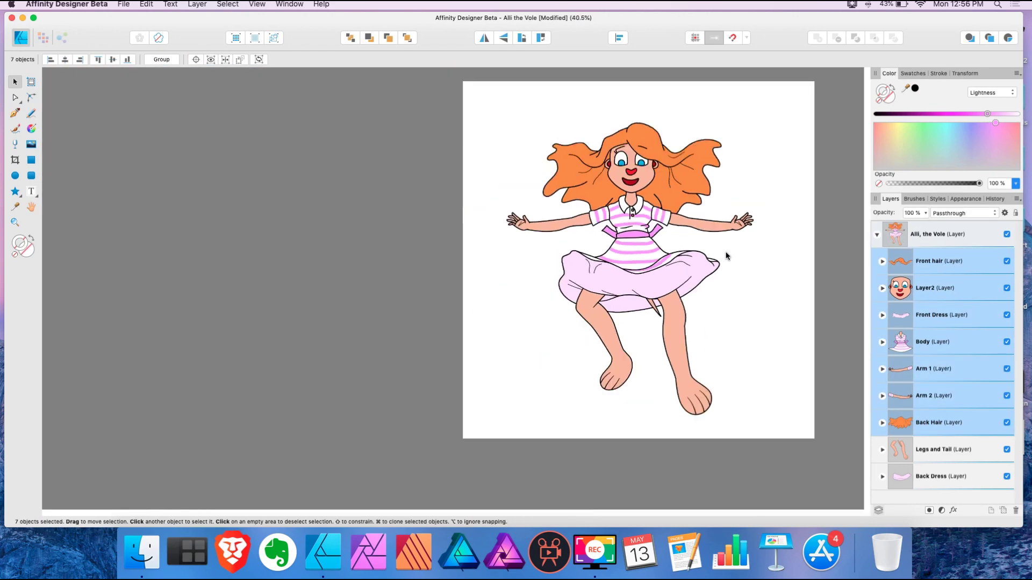
scroll(726, 259, "up", 3)
key("super+d")
Move the Front Dress and Back Dress layers together slightly up and to the left, compare using undo and redo, and deselect
left_click(930, 317)
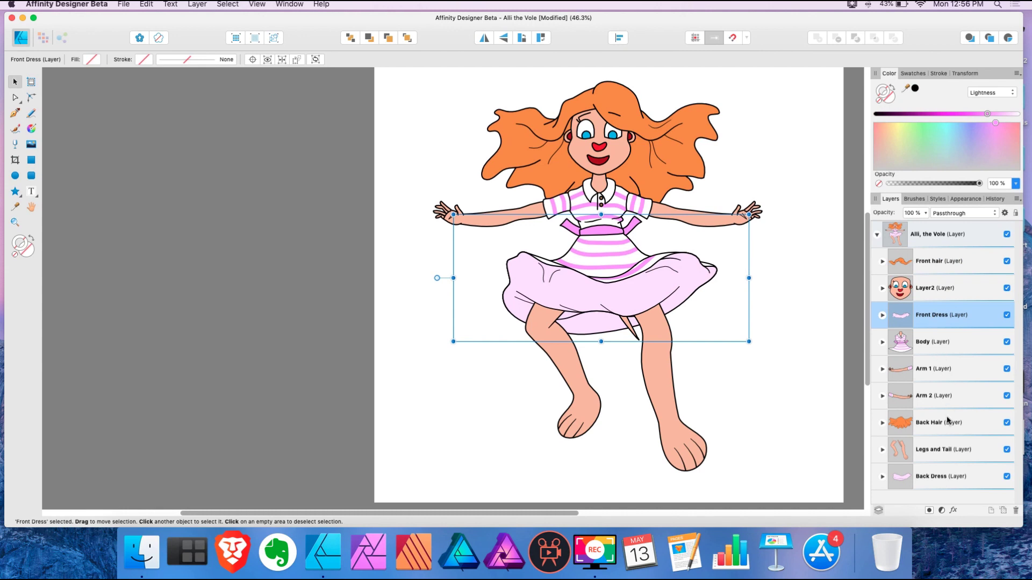
left_click(936, 478, "super")
mouse_move(674, 289)
left_mouse_down()
mouse_move(675, 336)
mouse_move(675, 266)
mouse_move(669, 357)
mouse_move(670, 278)
mouse_move(672, 286)
left_mouse_up()
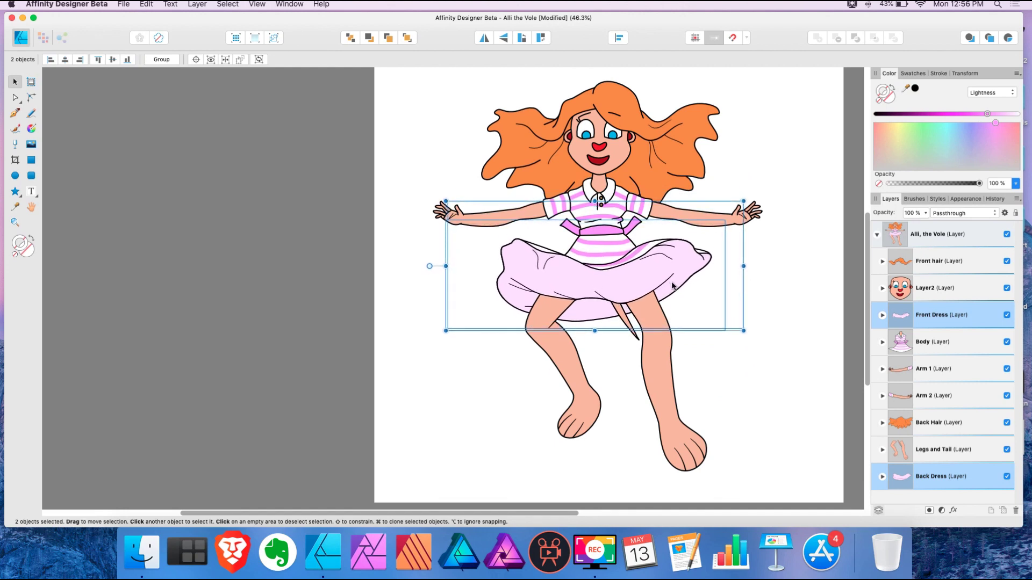
key("super+z")
key("super+z")
key("super+shift+z")
key("super+shift+z")
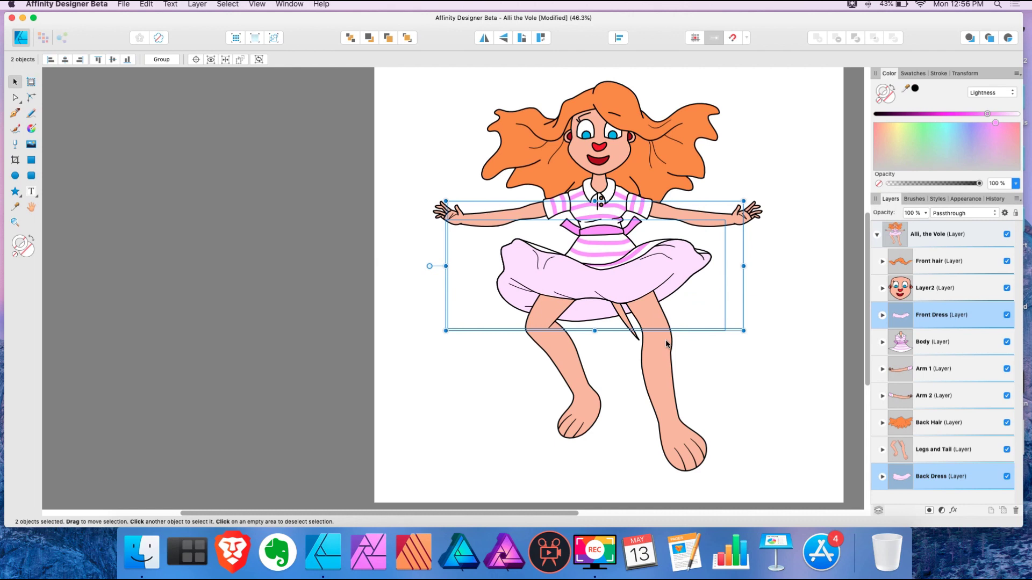
key("super+d")
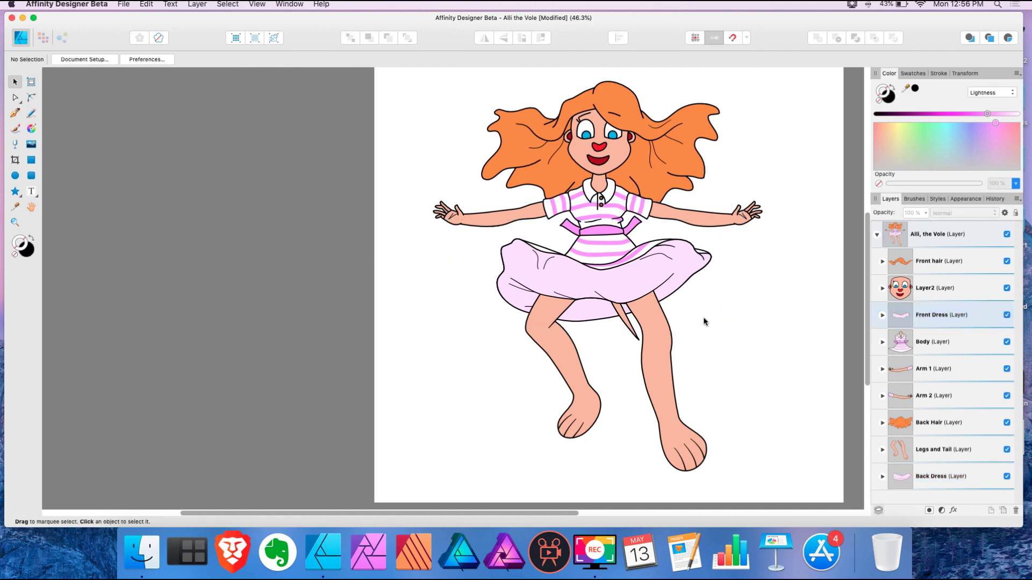
Remove the masking curve from the inner layer inside Front Dress
left_click(882, 315)
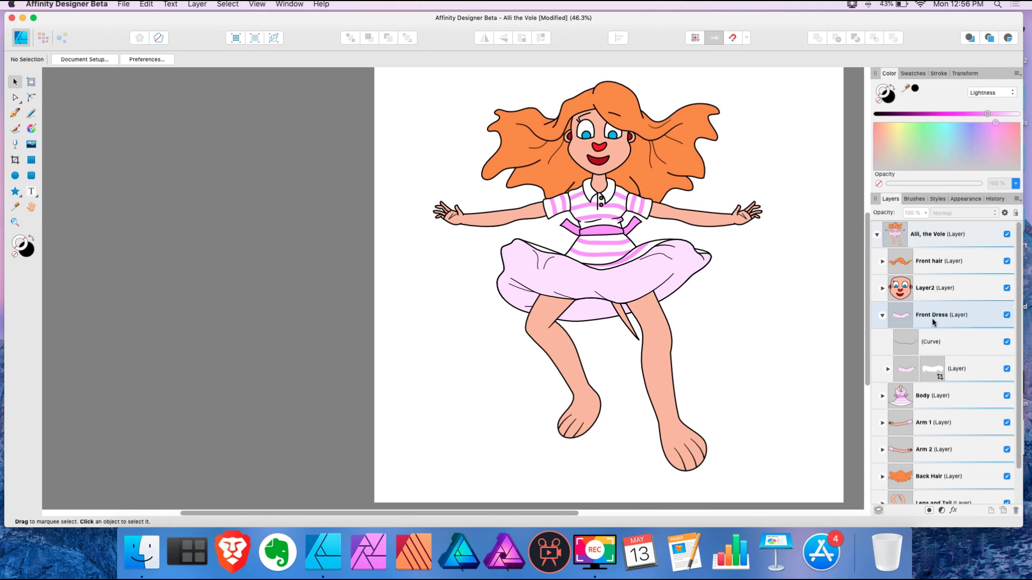
left_click(933, 371)
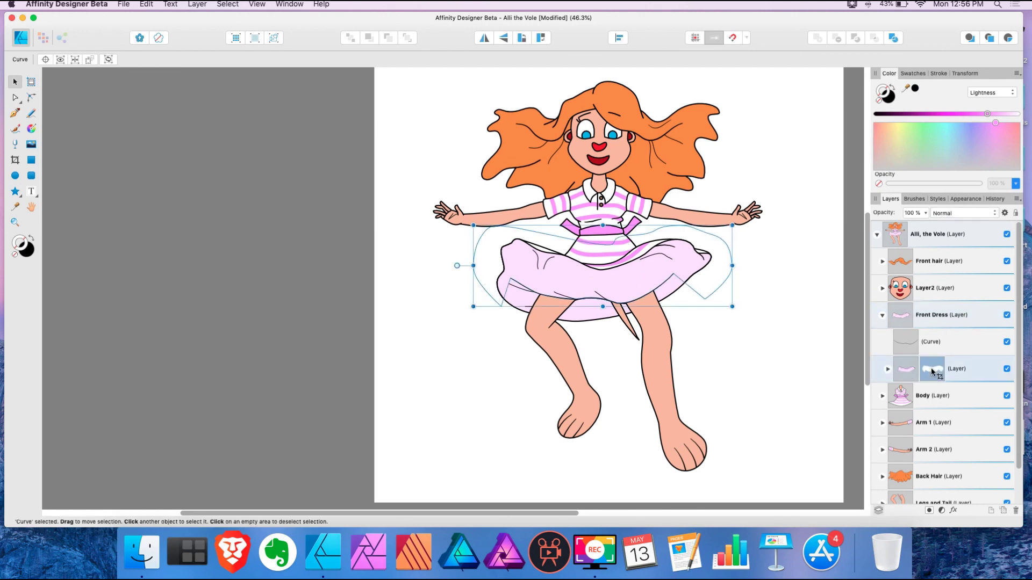
left_click_drag(932, 371, 932, 370)
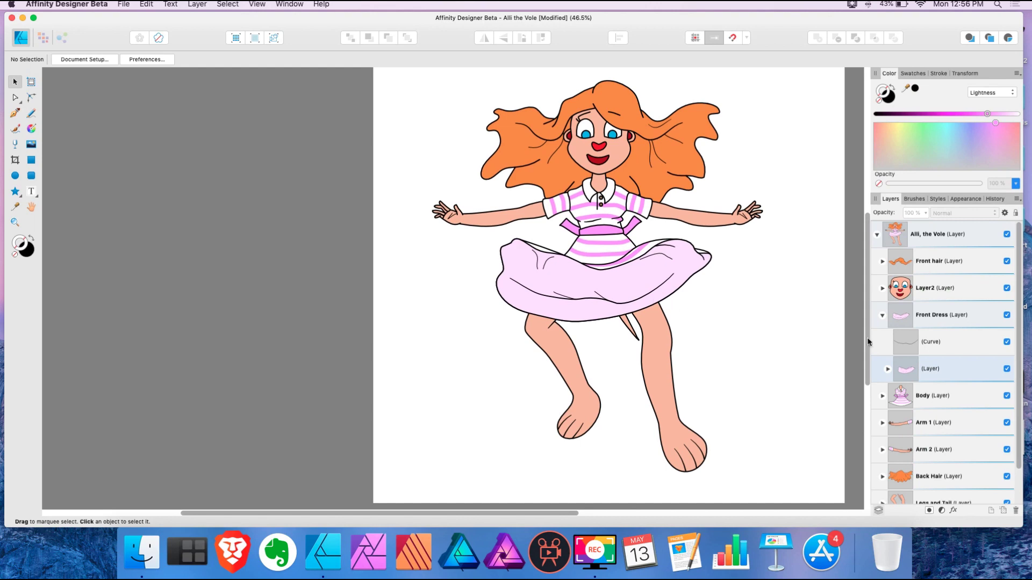
Duplicate the hem curve inside Front Dress, hide the upper copy and select the lower one
left_click(938, 344)
scroll(596, 293, "up", 5)
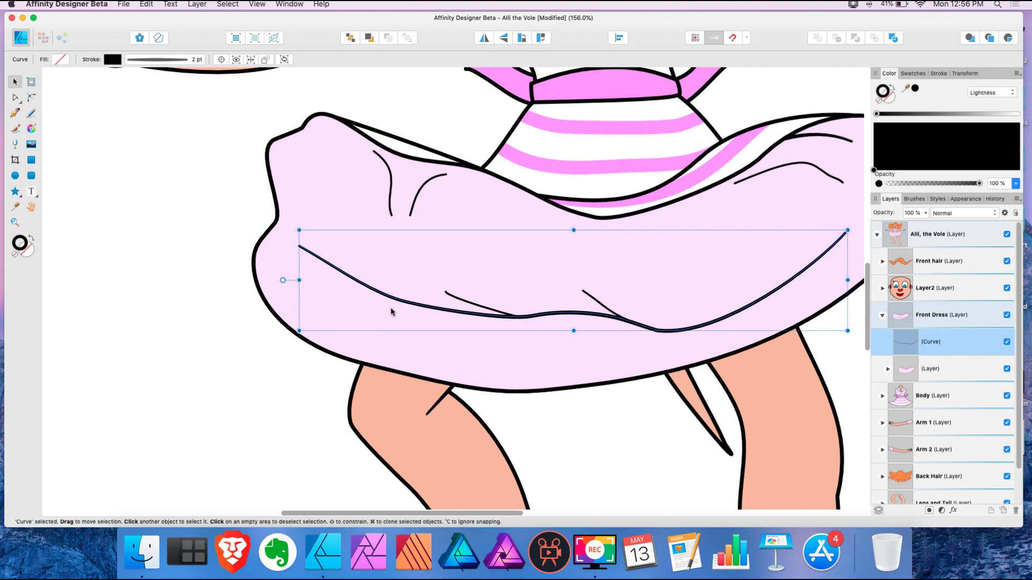
scroll(736, 352, "right", 3)
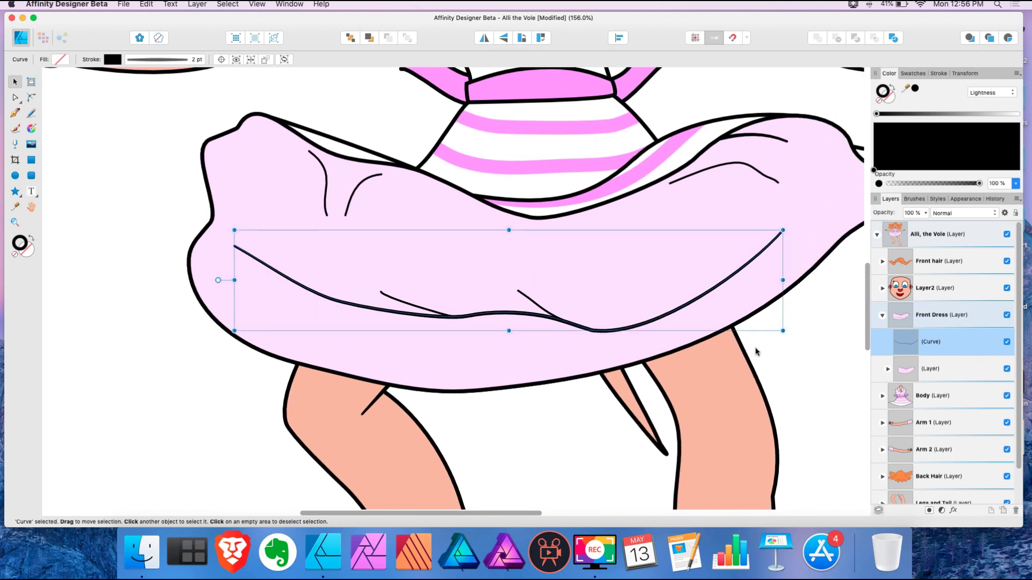
left_click_drag(909, 340, 988, 512)
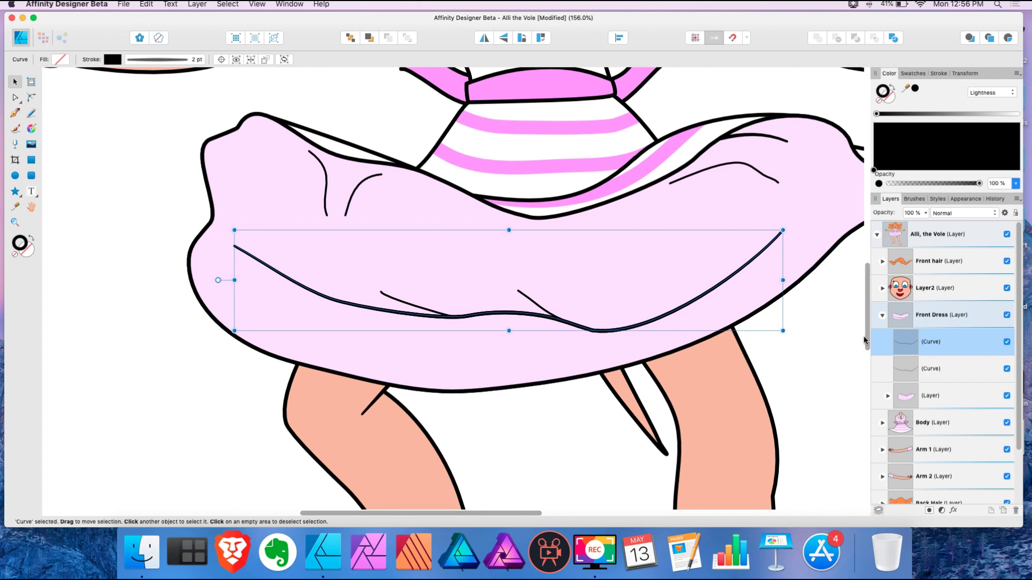
left_click(1006, 342)
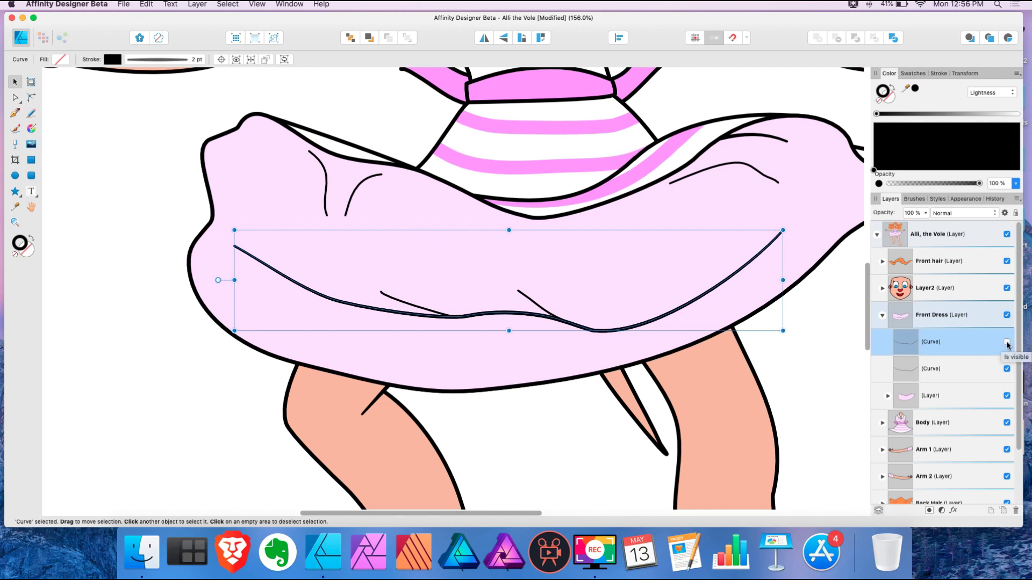
left_click(938, 372)
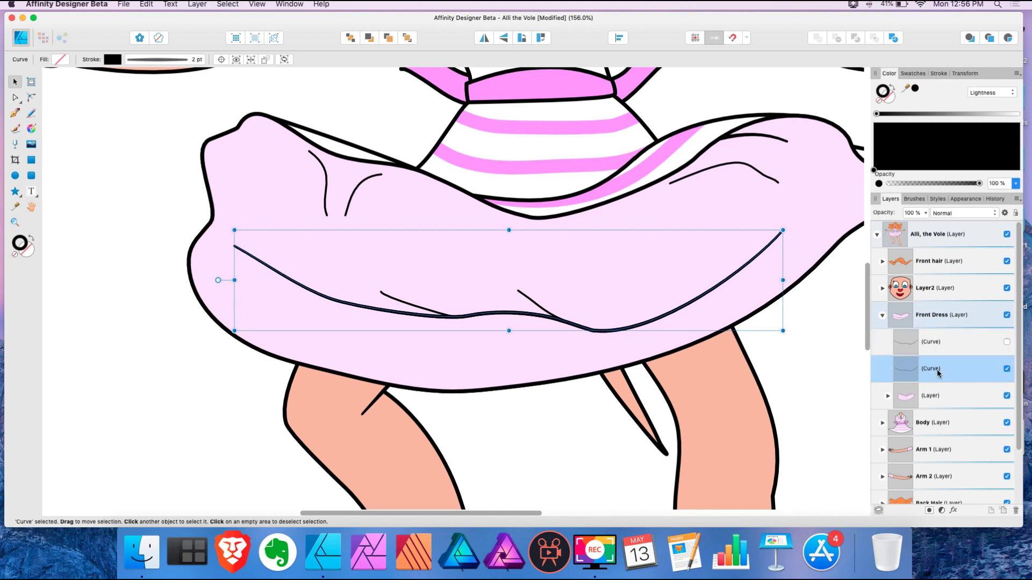
Extend the lower hem curve with the Pen tool around the outside of the front skirt and close it into a shape
left_click(21, 112)
scroll(234, 248, "down", 1)
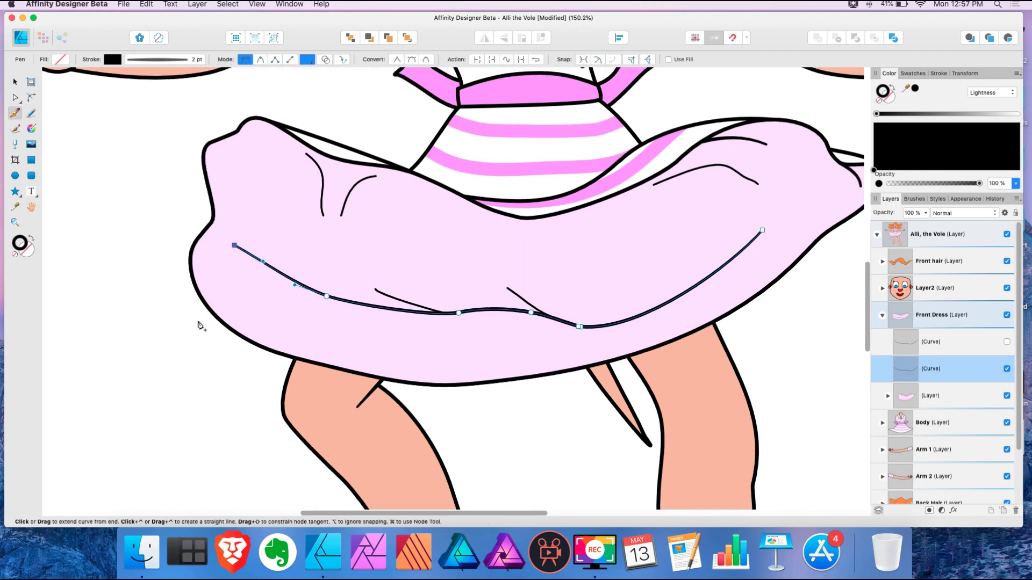
left_click_drag(197, 322, 172, 320)
left_click_drag(156, 265, 158, 234)
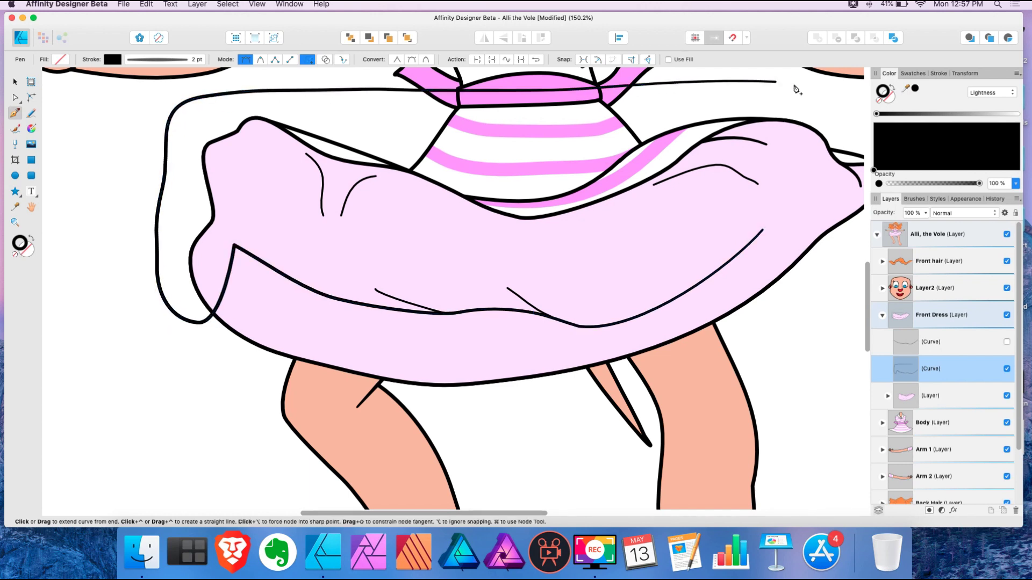
left_click_drag(797, 90, 795, 96)
scroll(801, 102, "right", 2)
left_click(817, 110)
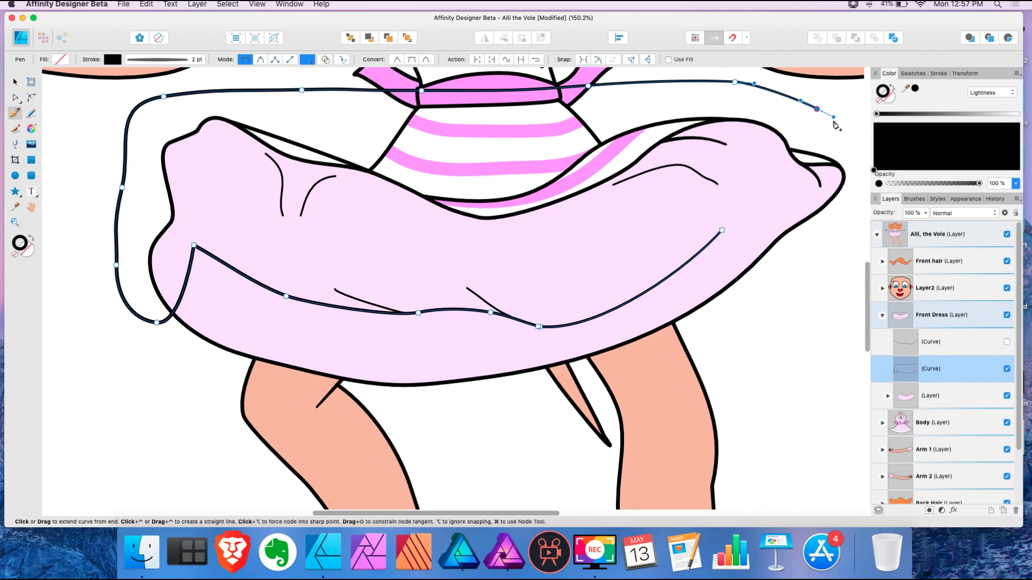
left_click_drag(852, 151, 854, 163)
left_click_drag(850, 198, 846, 214)
left_click_drag(819, 255, 814, 261)
left_click(764, 299)
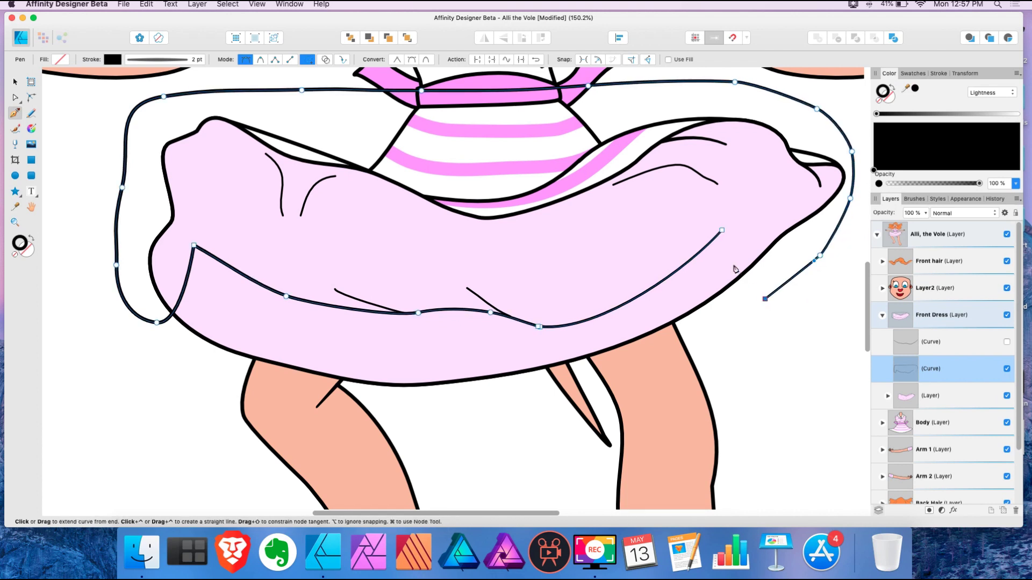
left_click(722, 232)
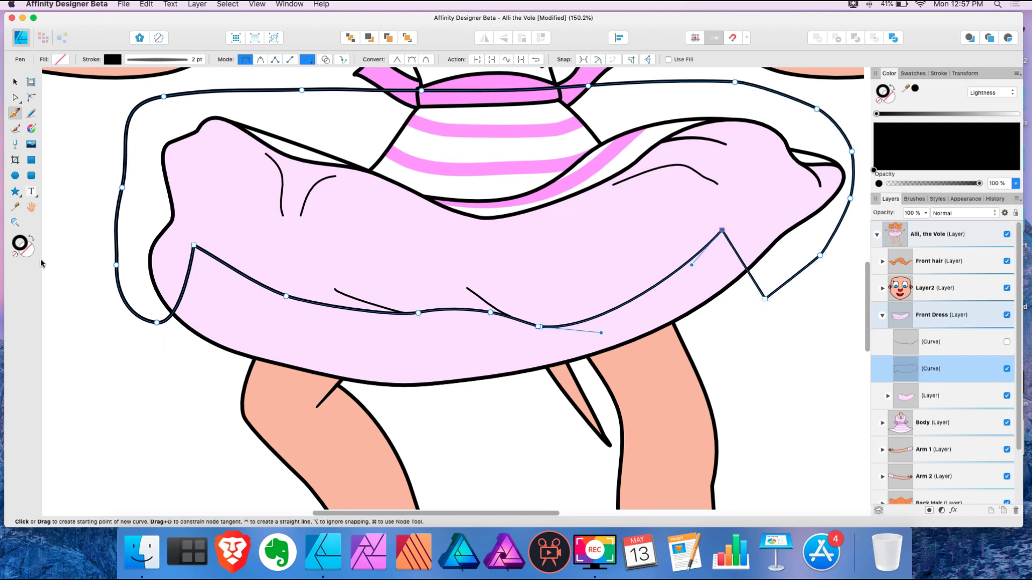
Swap the closed curve's black stroke to its fill and apply the shape as a mask on Front Dress's inner layer
left_click(33, 243)
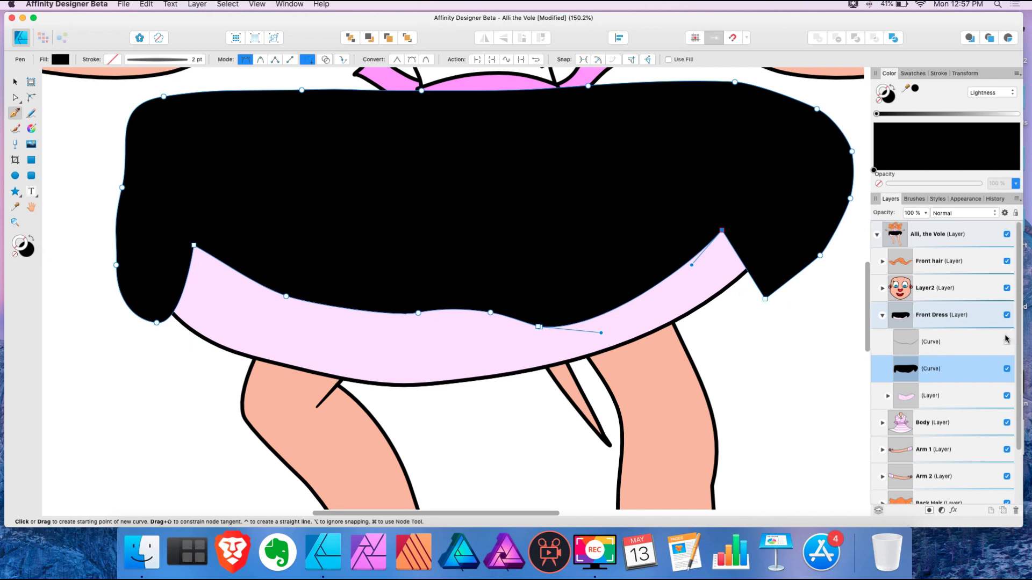
left_click_drag(905, 371, 907, 319)
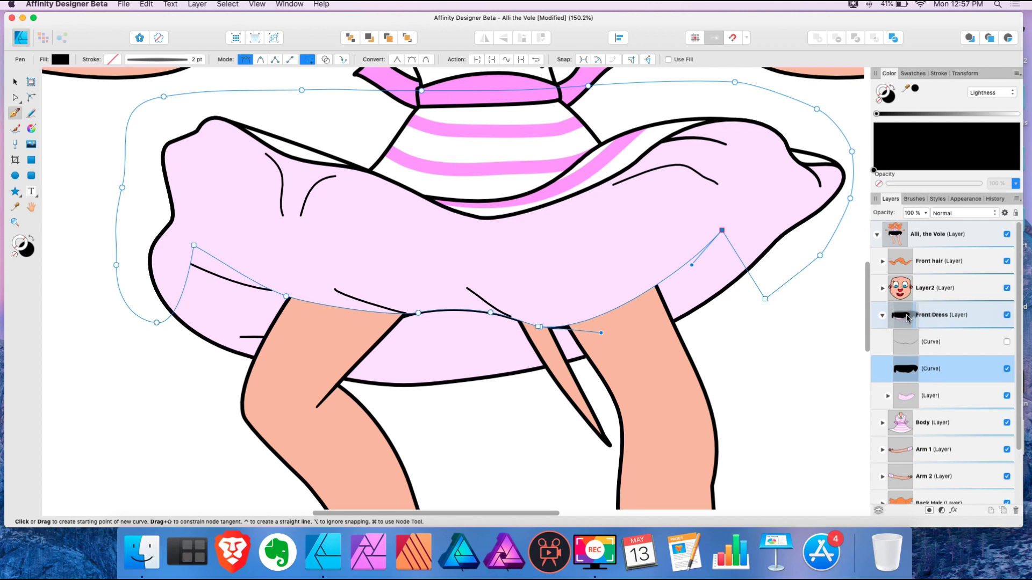
left_click_drag(908, 318, 911, 399)
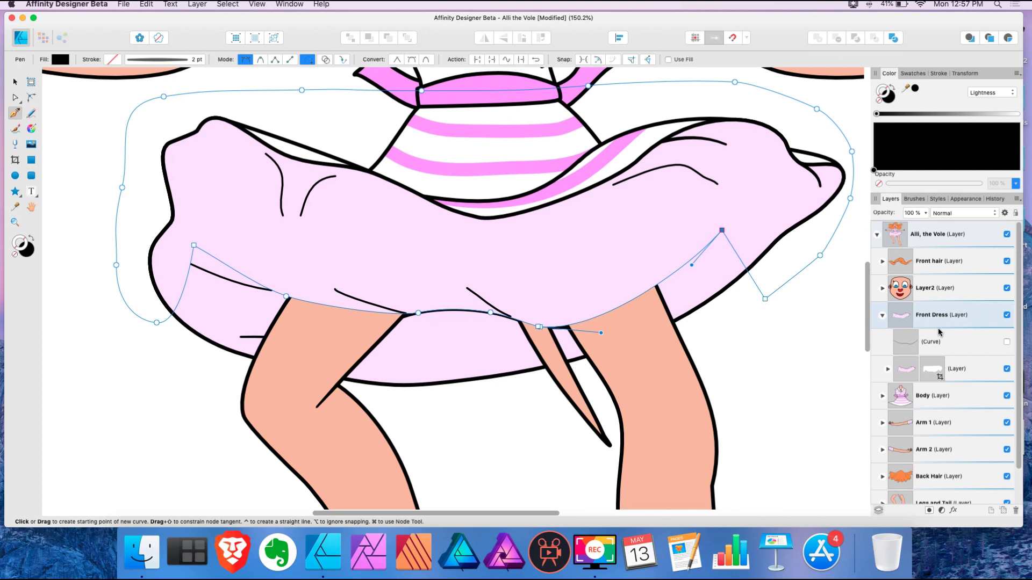
Make the hidden hem curve inside Front Dress visible again
left_click(1006, 344)
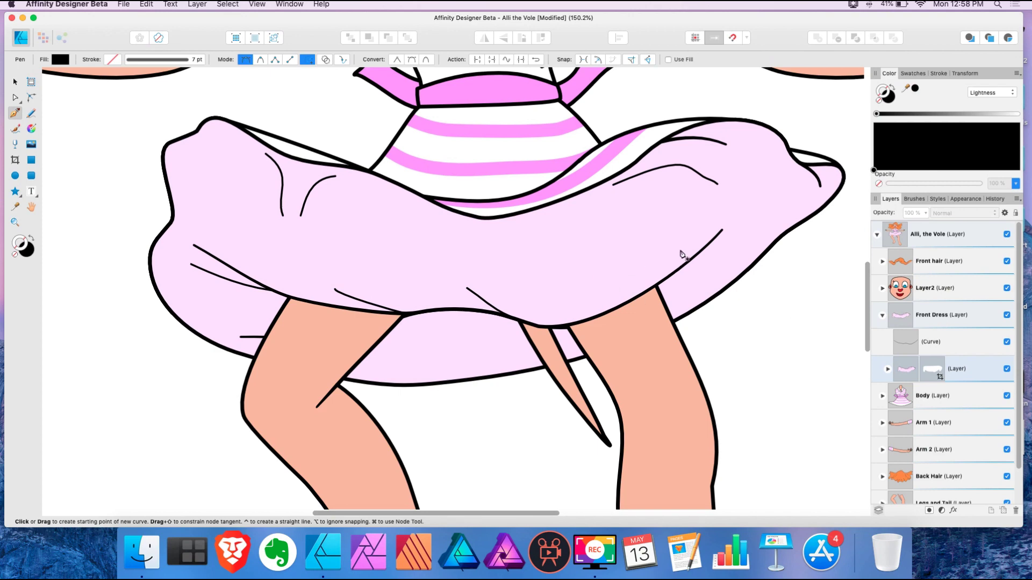
scroll(686, 250, "down", 5)
scroll(693, 245, "down", 3)
scroll(731, 223, "up", 2)
scroll(741, 218, "up", 2)
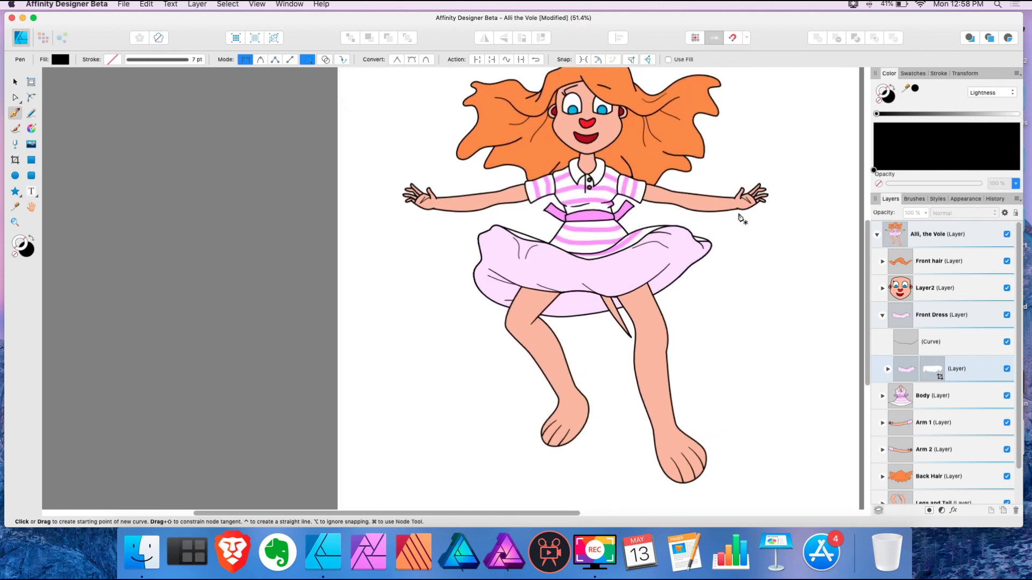
Move the Front Dress and Back Dress layers together slightly down and to the right
left_click(933, 314)
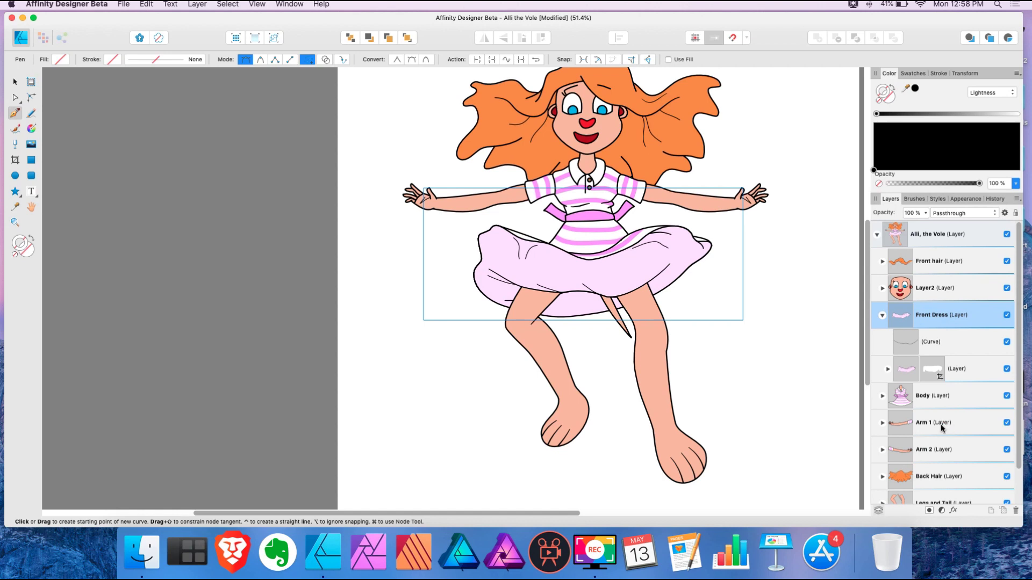
scroll(954, 417, "down", 2)
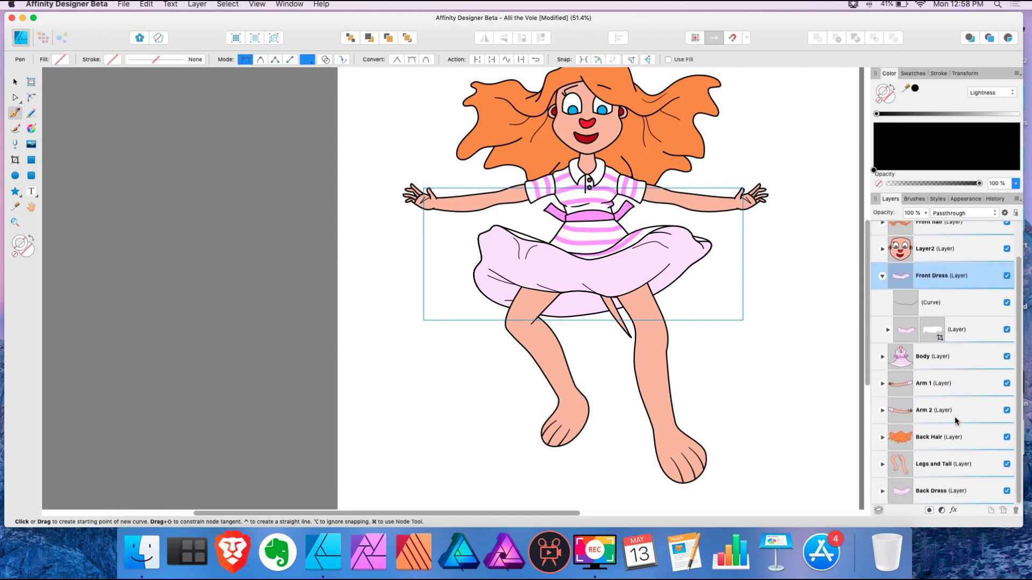
left_click(940, 492, "super")
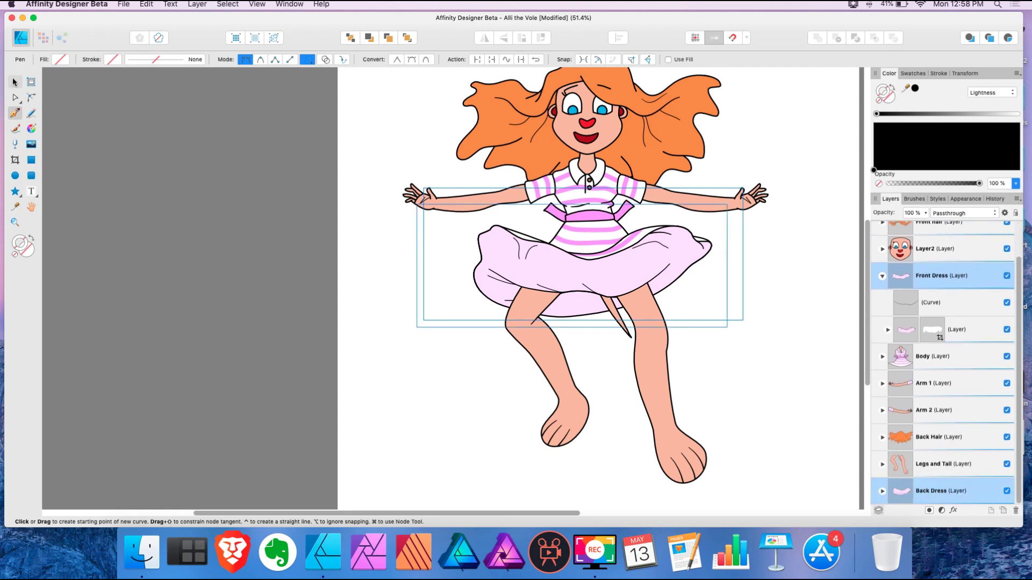
key("v")
mouse_move(692, 251)
left_mouse_down()
mouse_move(694, 288)
mouse_move(695, 251)
mouse_move(698, 263)
left_mouse_up()
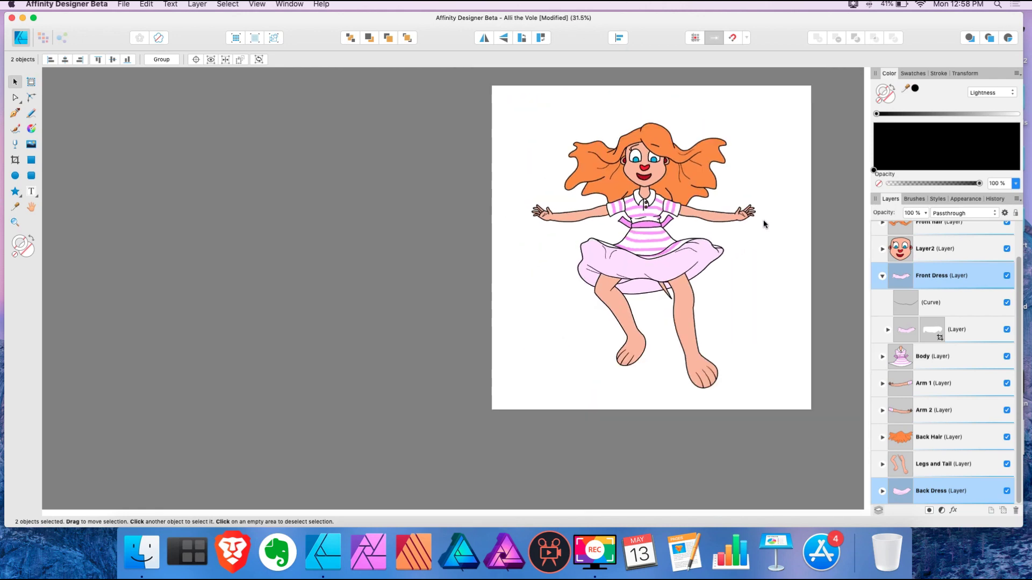
scroll(758, 225, "down", 5)
scroll(766, 219, "up", 3)
left_click(770, 220)
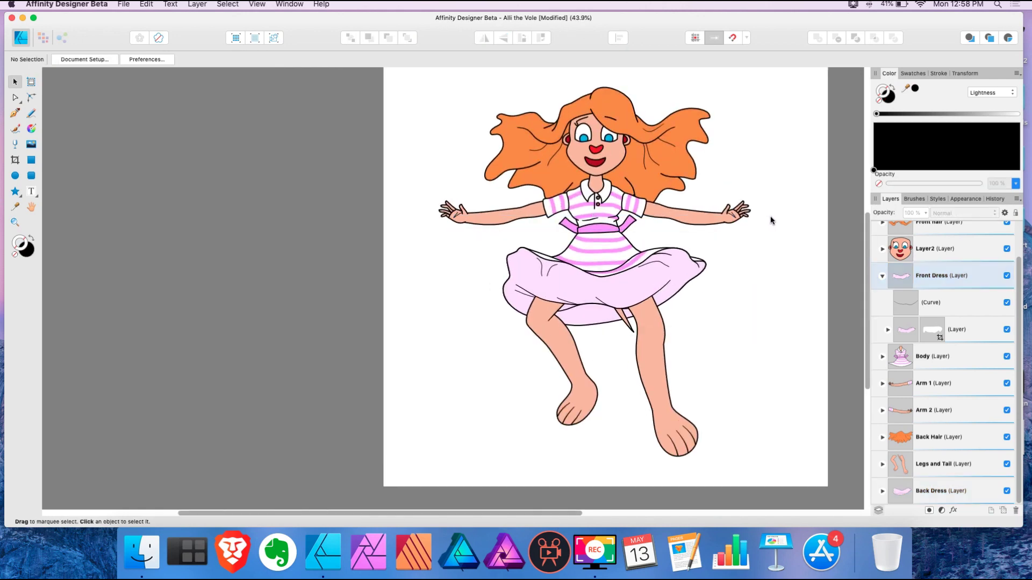
scroll(770, 220, "up", 3)
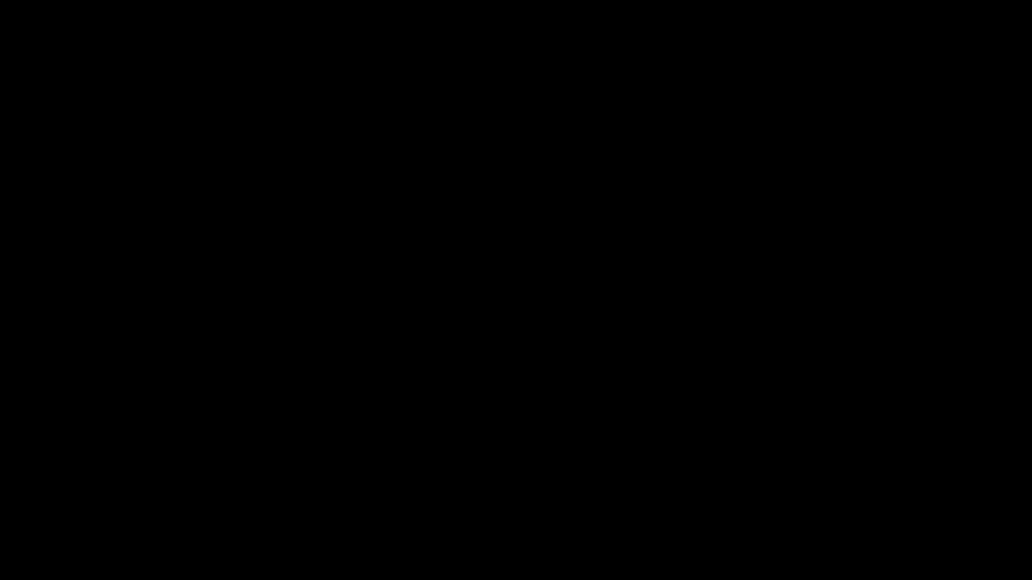
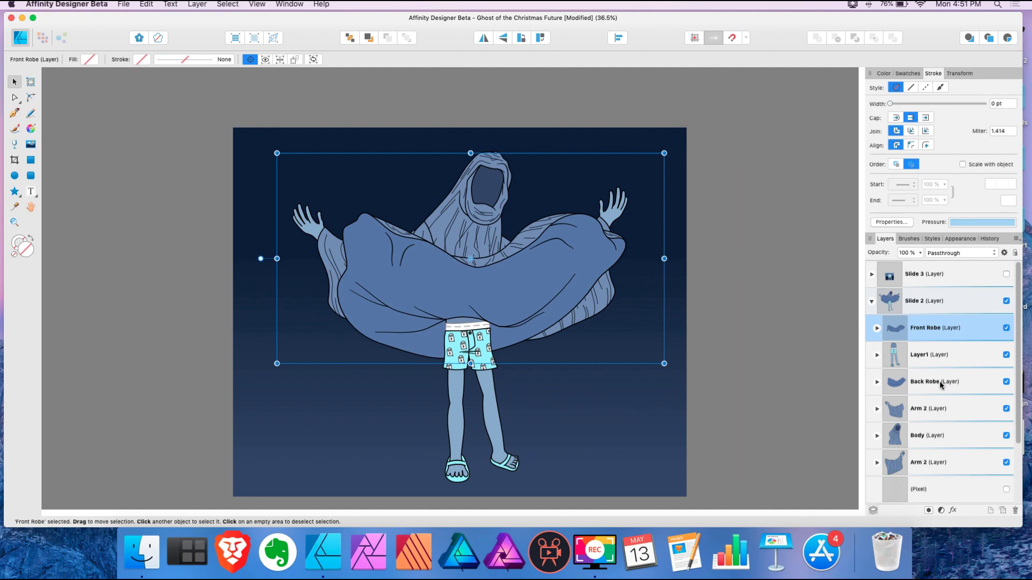
Add the Back Robe layer to the Front Robe selection and move both robe layers slightly upward together
left_click(941, 382, "super")
left_click_drag(522, 319, 520, 293)
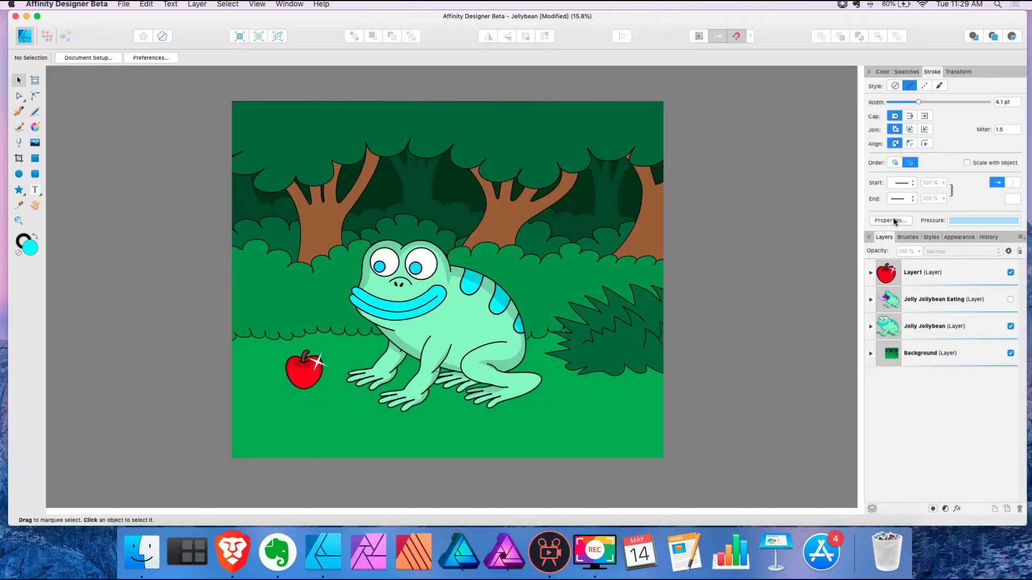
left_click(959, 272)
scroll(334, 388, "up", 2)
left_click_drag(344, 310, 480, 302)
left_click(1010, 300)
key("super+z")
key("super+z")
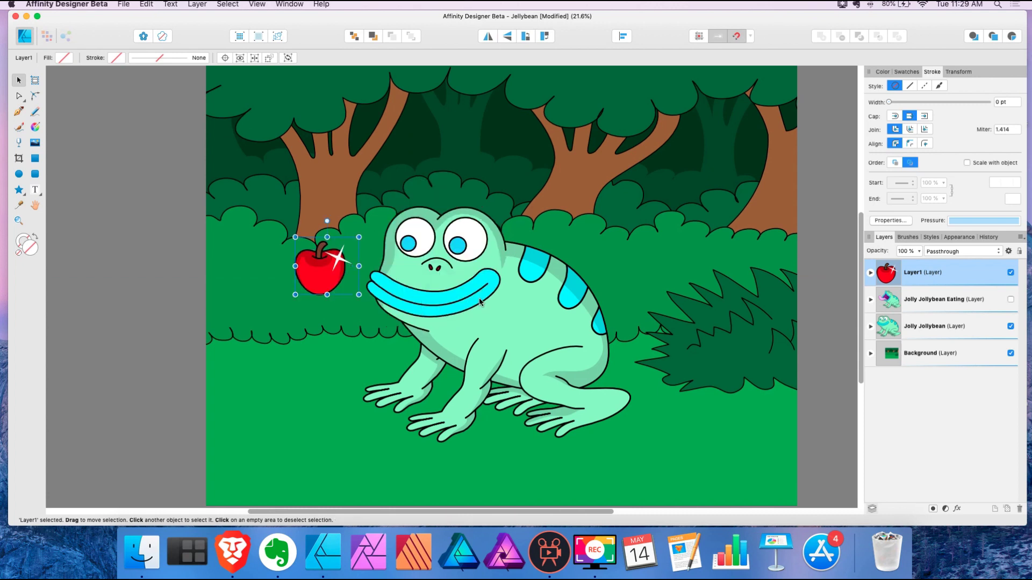
key("super+z")
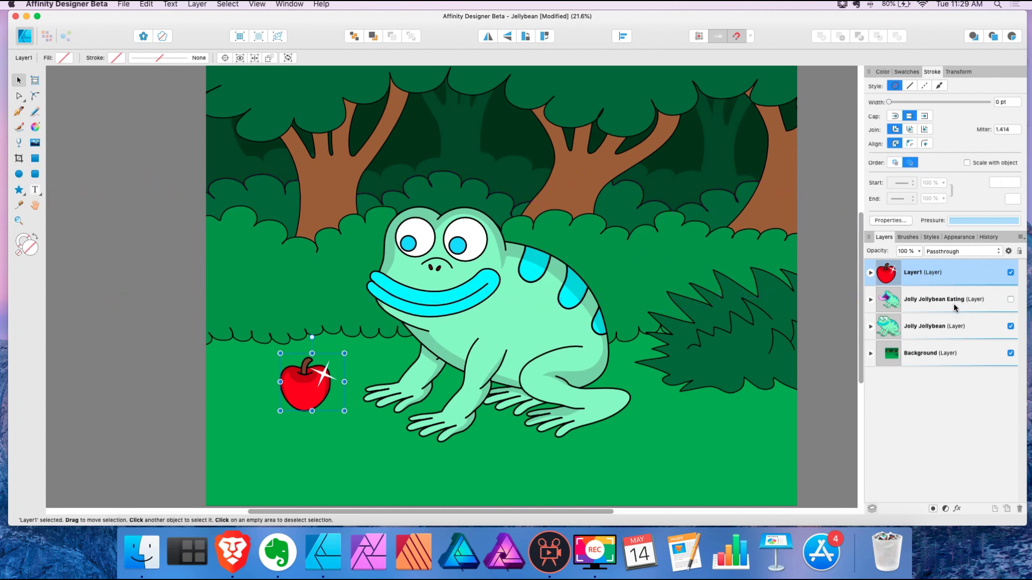
Create a new layer above the apple and start drawing the front part of a lip ring with the Pencil tool and a 3.5 pt stroke
left_click(994, 508)
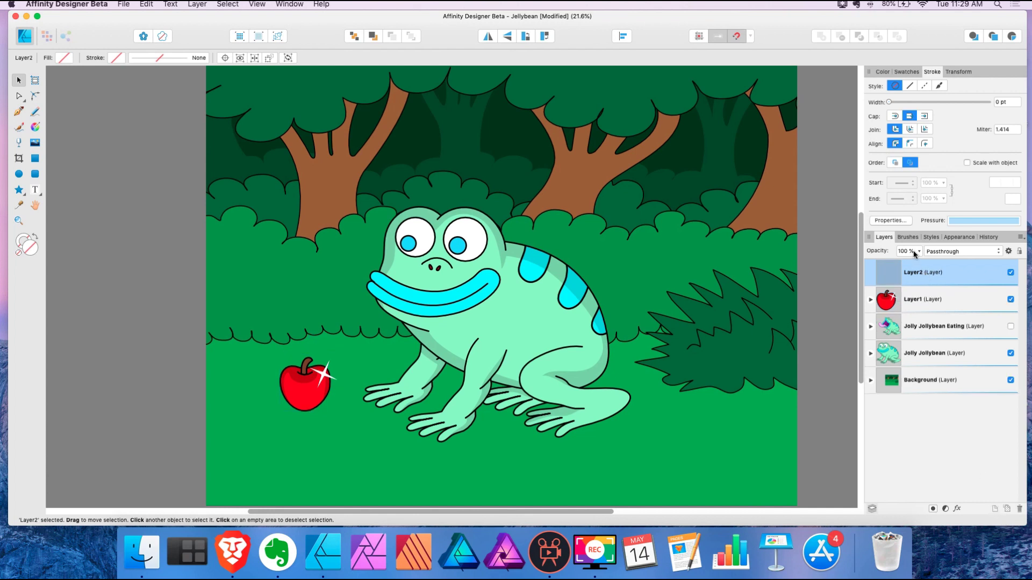
left_click(36, 112)
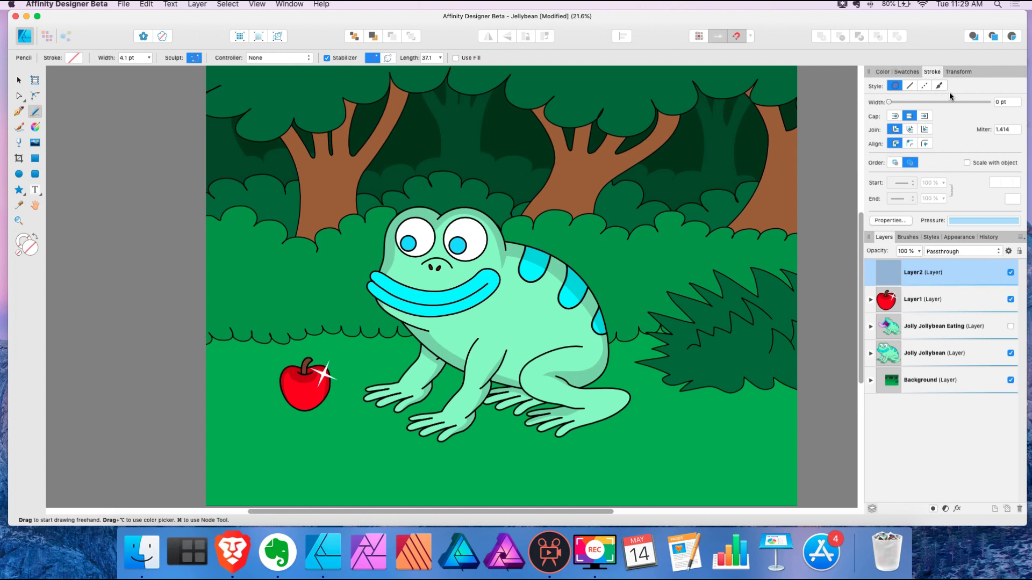
left_click(916, 102)
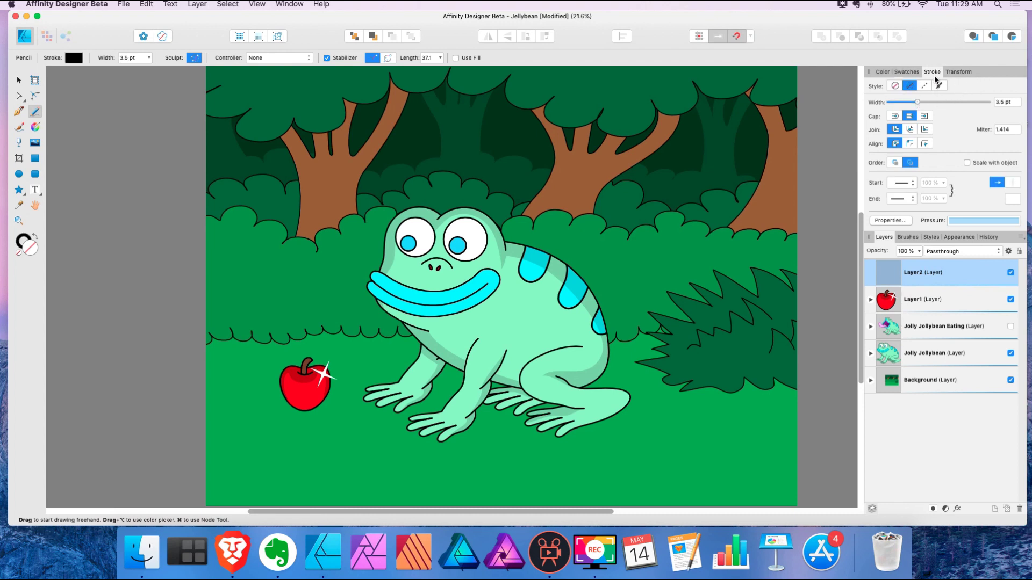
mouse_move(699, 186)
left_mouse_down()
mouse_move(624, 151)
mouse_move(603, 162)
mouse_move(624, 186)
mouse_move(711, 204)
left_mouse_up()
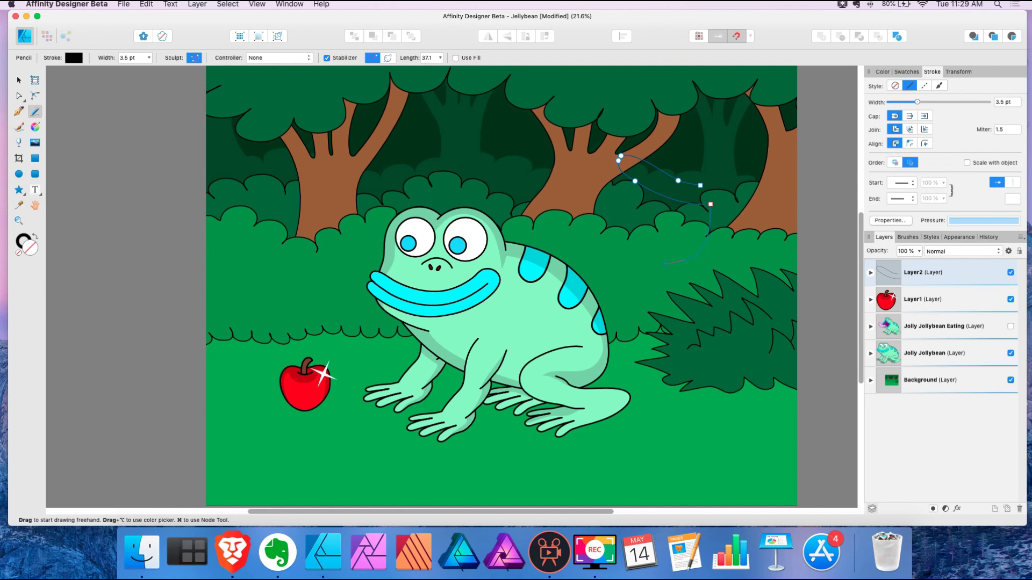
Show the Jolly Jollybean Eating layer, finish the front lip outline, and fill it with cyan sampled from the frog's lips
left_click(1010, 326)
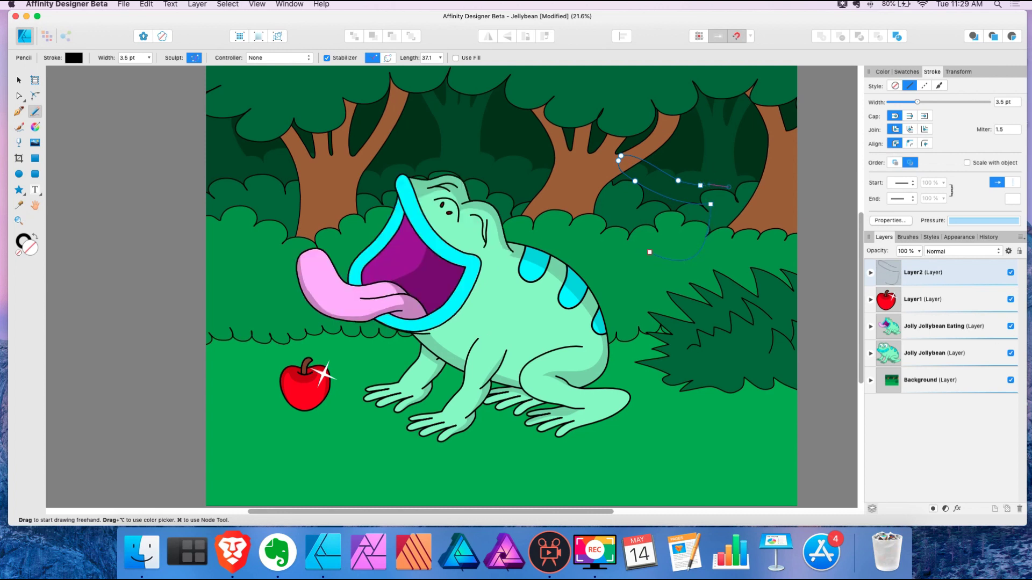
left_click_drag(740, 190, 732, 225)
left_click(19, 210)
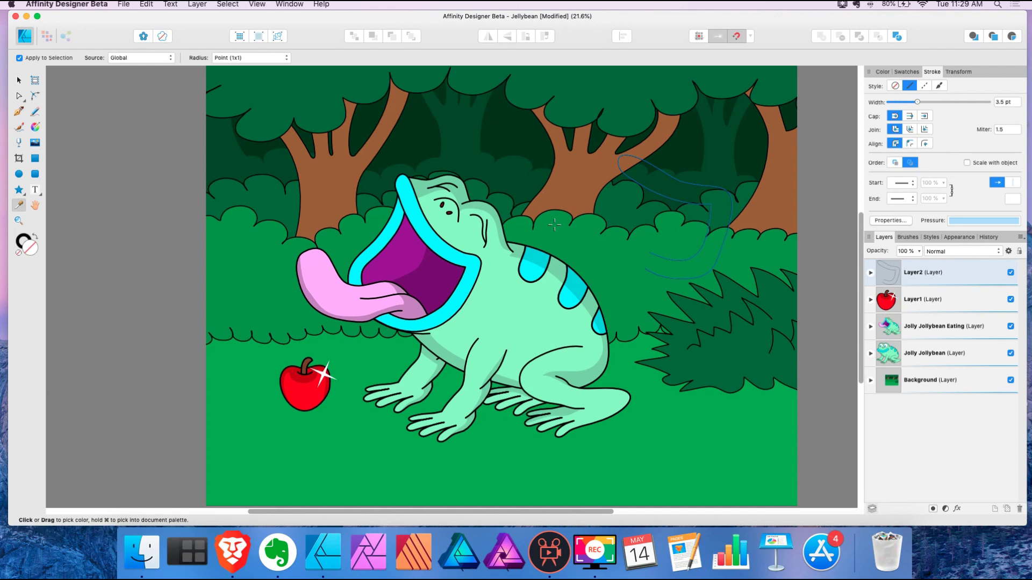
left_click(465, 288)
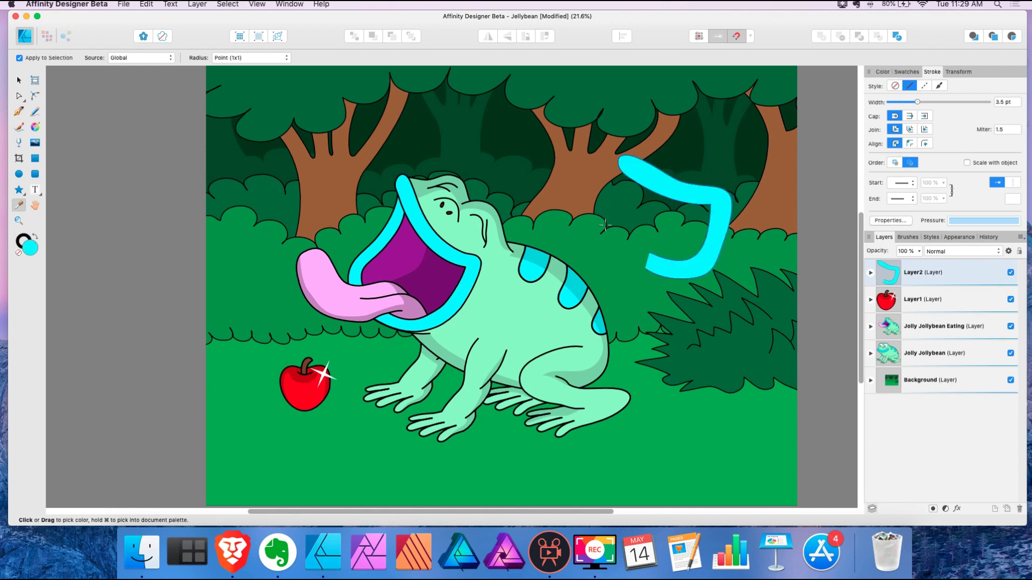
Create a new layer above Jolly Jollybean Eating and draw the back part of the lip ring with the Pencil tool
scroll(601, 222, "up", 5)
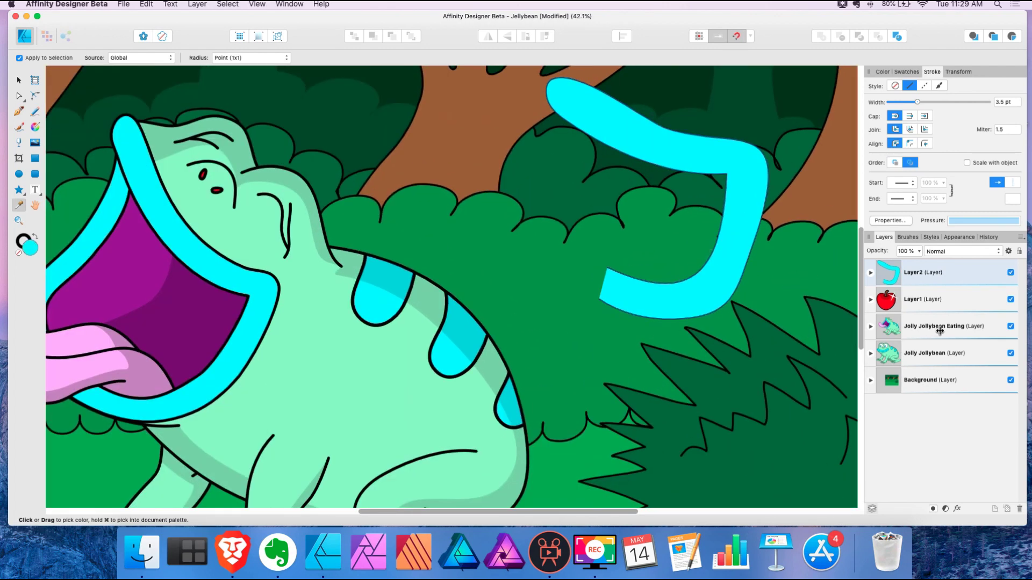
left_click(936, 329)
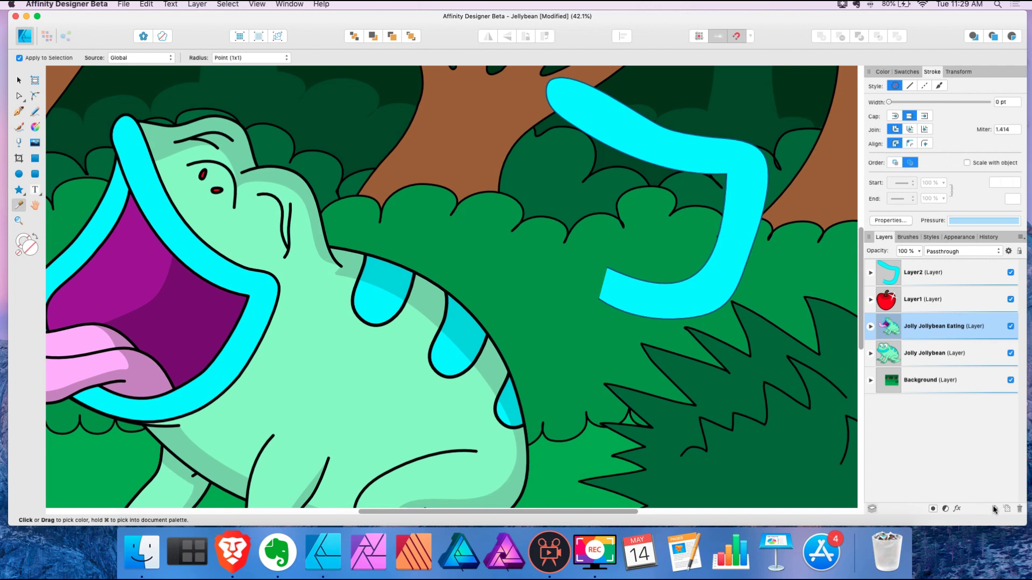
left_click(994, 509)
key("n")
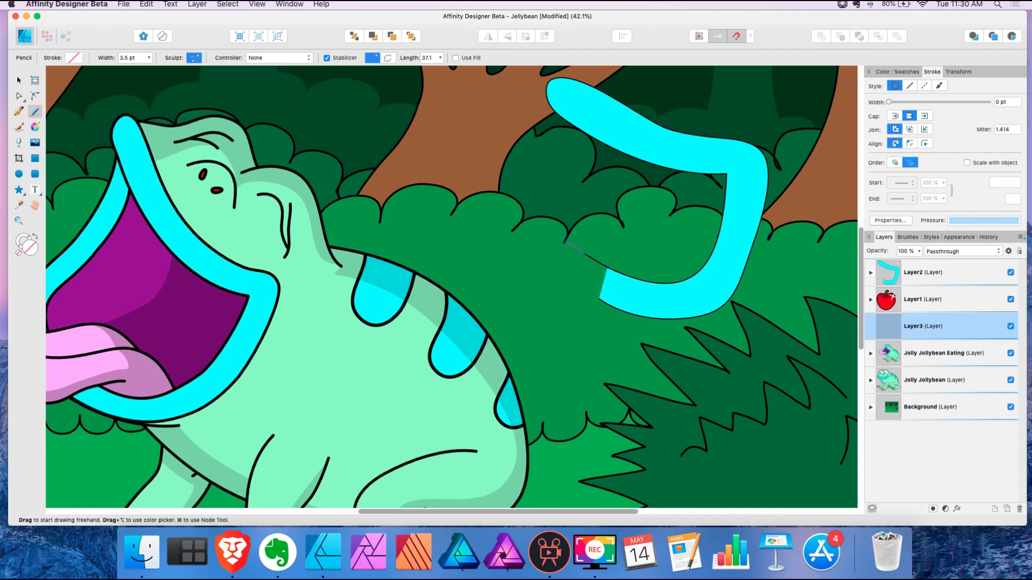
mouse_move(534, 210)
left_mouse_down()
mouse_move(593, 172)
mouse_move(627, 125)
mouse_move(573, 110)
mouse_move(560, 156)
mouse_move(522, 187)
left_mouse_up()
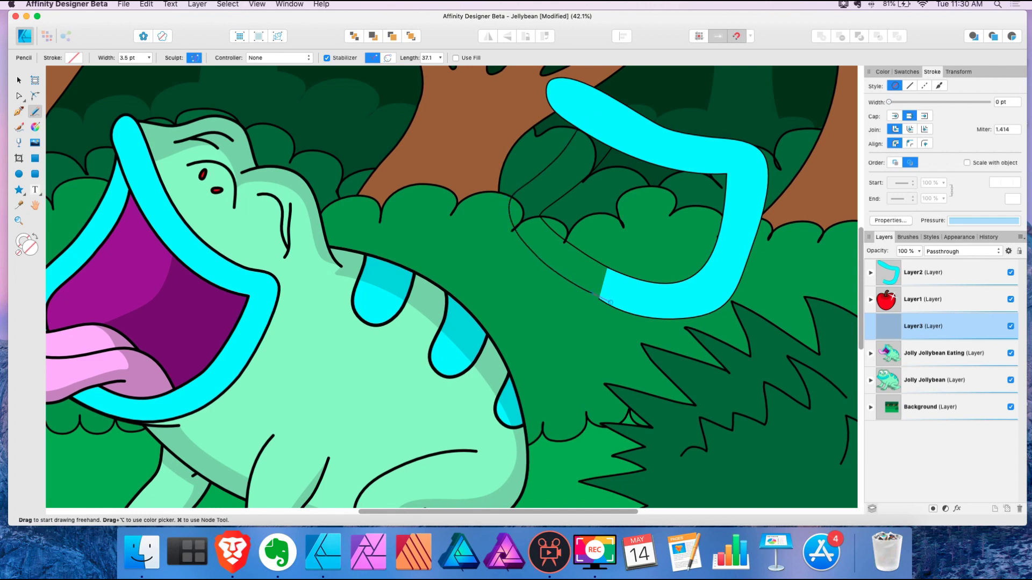
left_click_drag(617, 306, 617, 306)
Align the back lip curve's two end nodes with the corners of the cyan front piece and close the curve
scroll(618, 303, "up", 5)
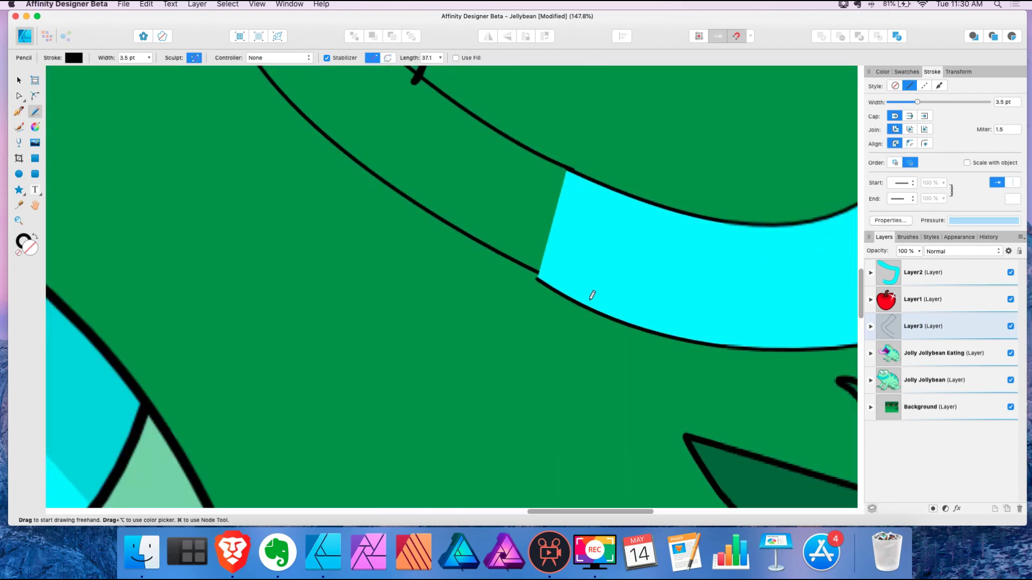
left_click(540, 278)
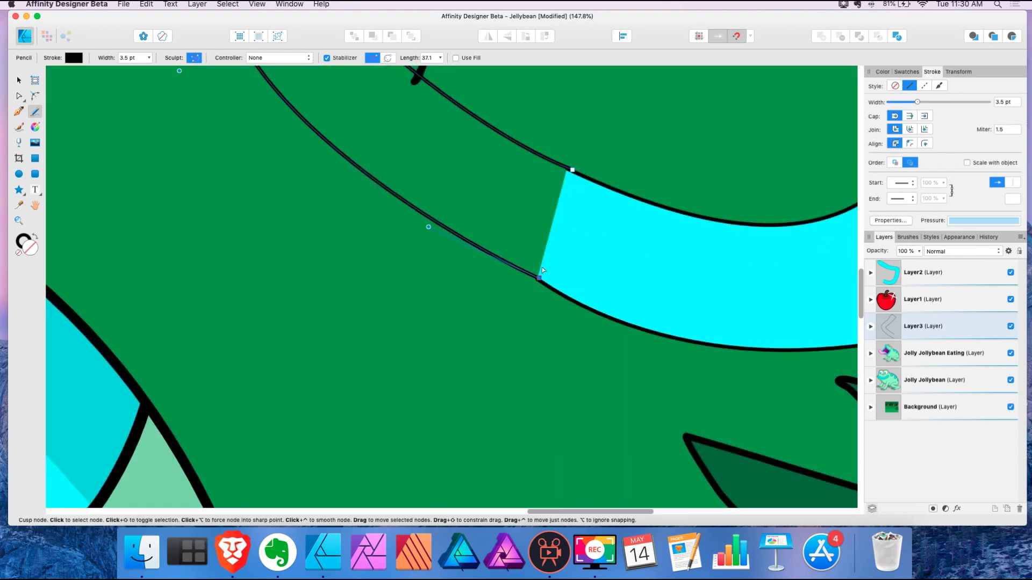
left_click(572, 170)
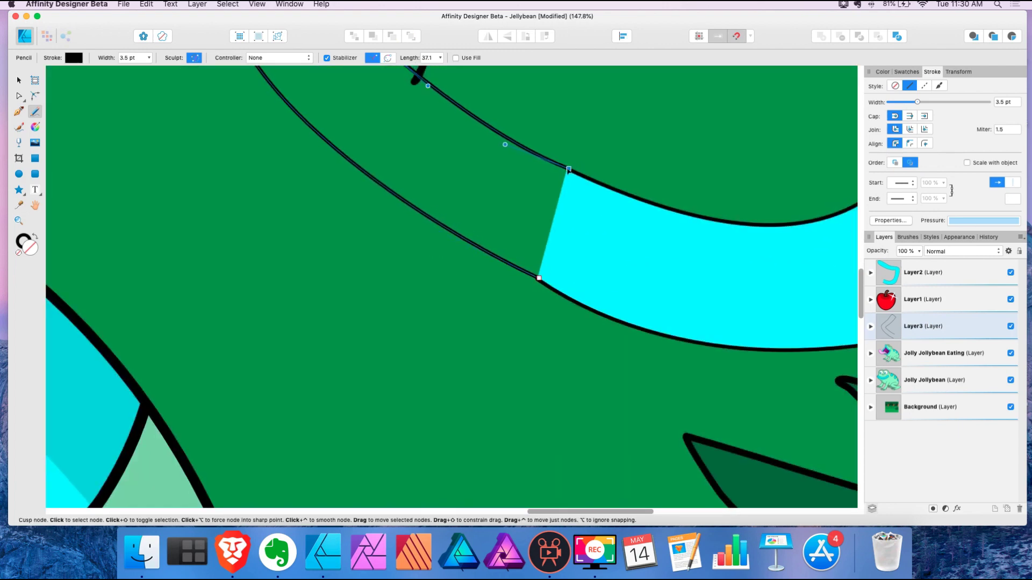
left_click(19, 96)
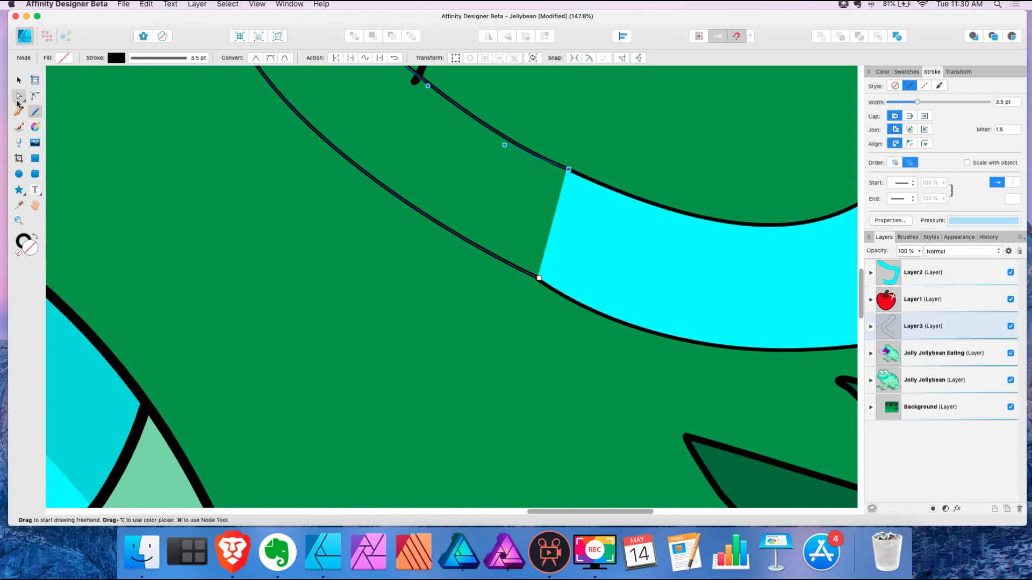
left_click(349, 58)
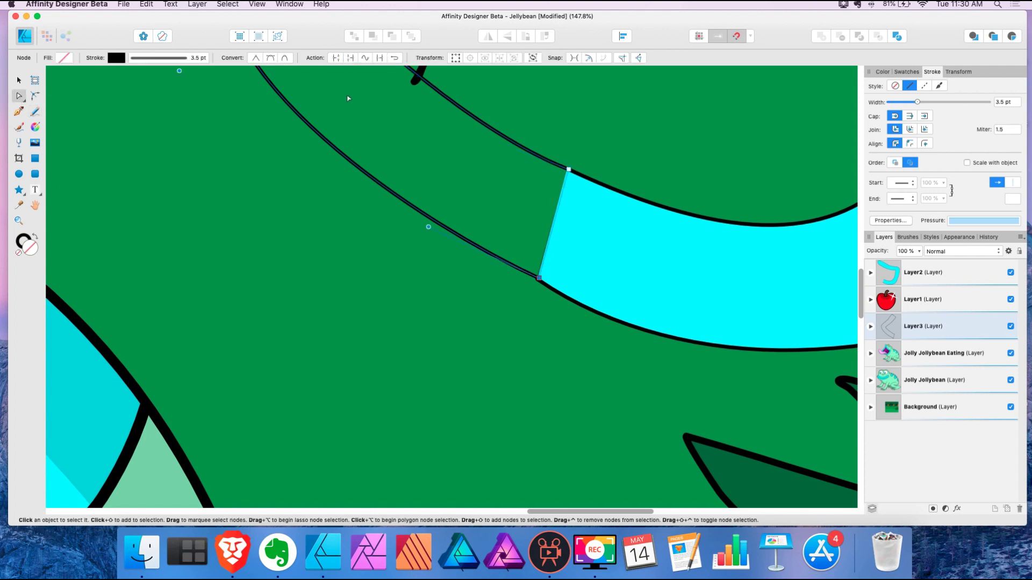
Fill the closed back lip shape with the cyan sampled from the front lip piece
left_click(19, 204)
left_click(578, 254)
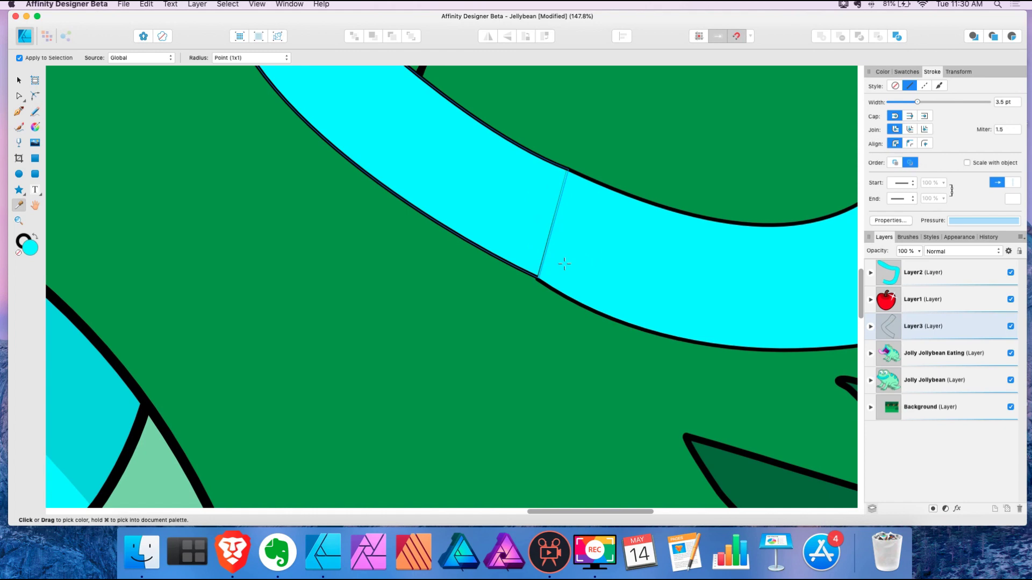
scroll(536, 267, "down", 5)
scroll(536, 268, "down", 3)
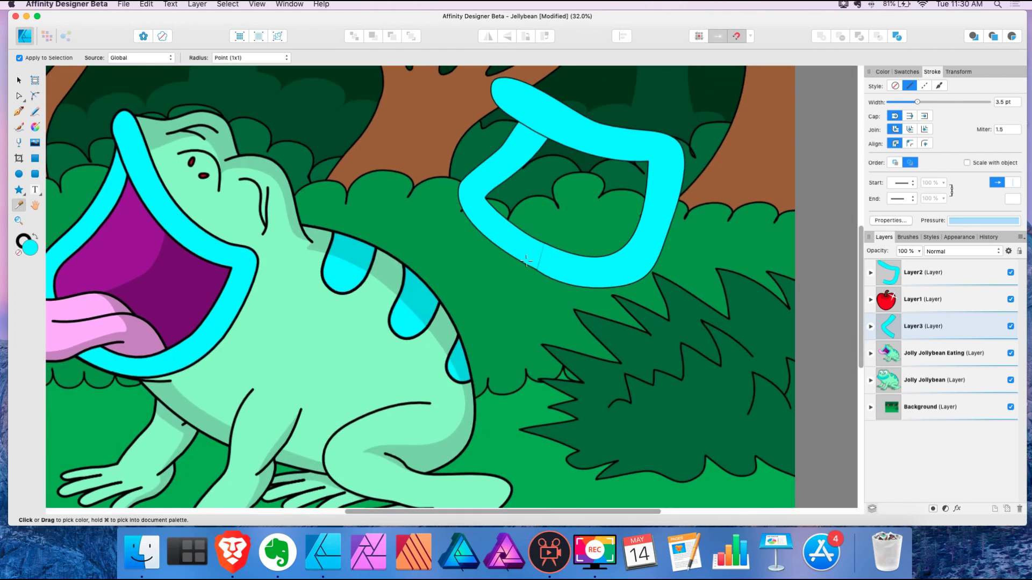
Move the apple layer from the ground into the opening of the cyan lip ring
left_click(908, 301)
key("v")
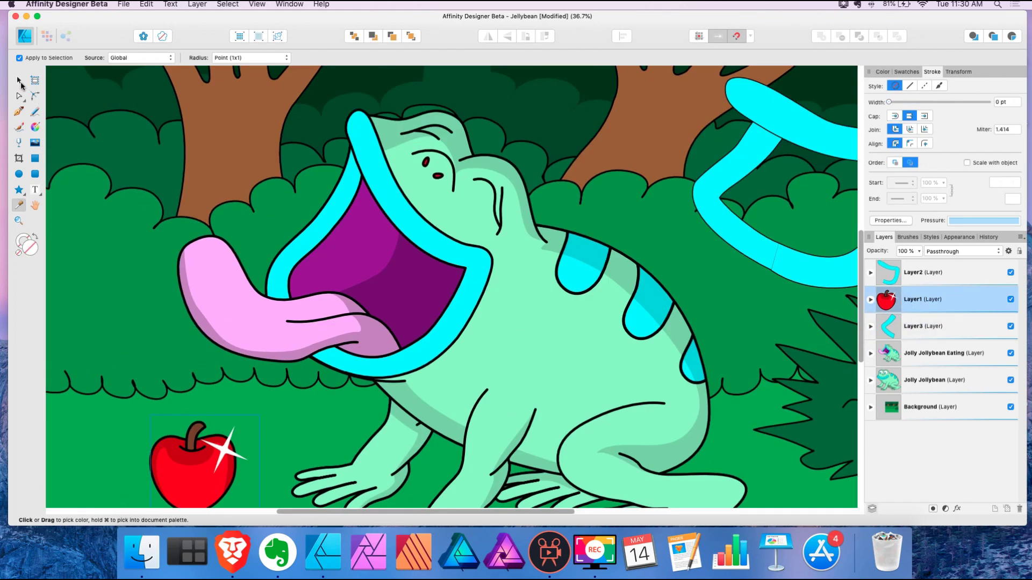
scroll(242, 308, "down", 4)
left_click_drag(231, 367, 450, 280)
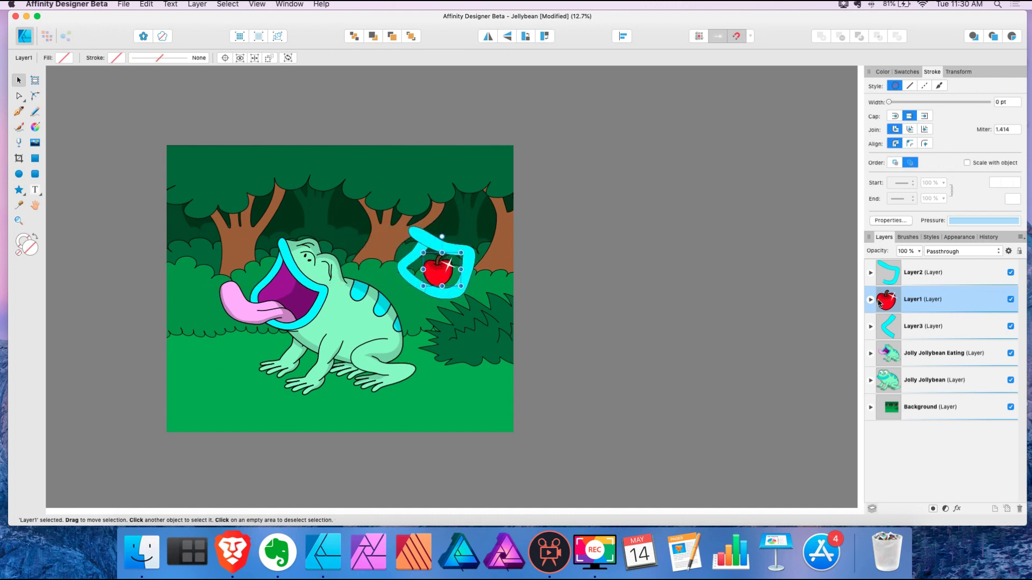
Create a new layer above the apple and nest the apple layer inside it
left_click(995, 508)
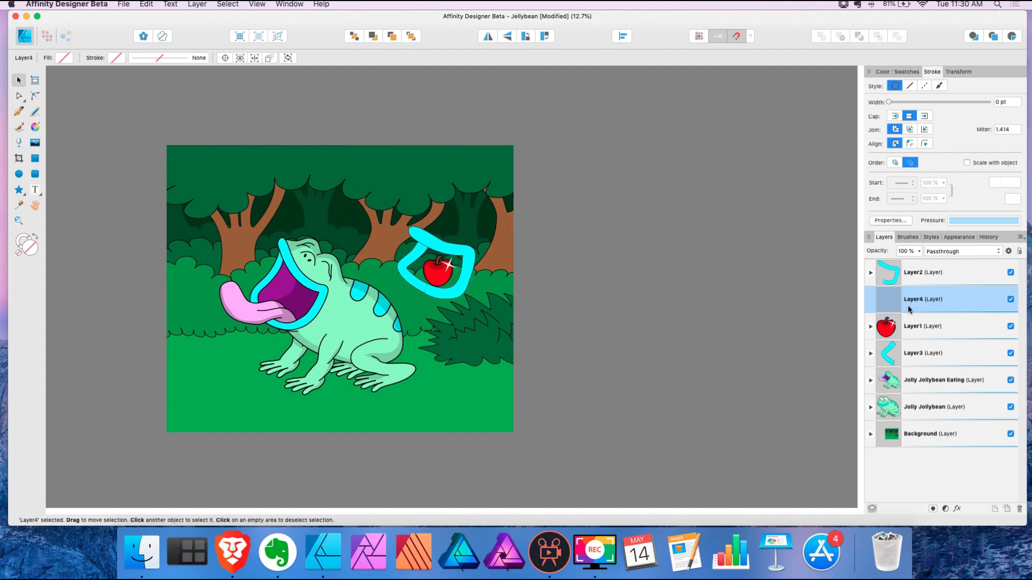
left_click_drag(900, 325, 884, 306)
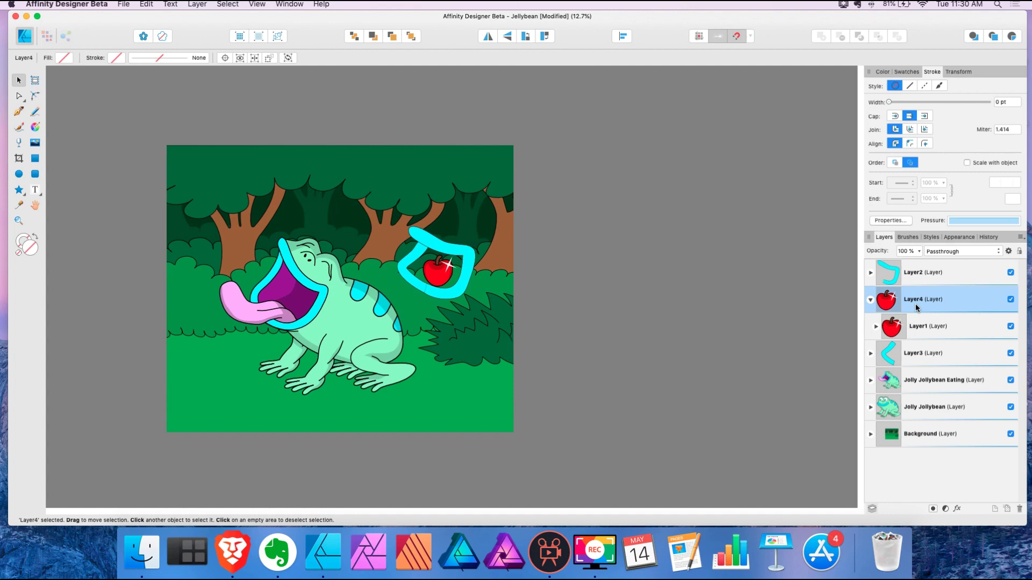
left_click(870, 299)
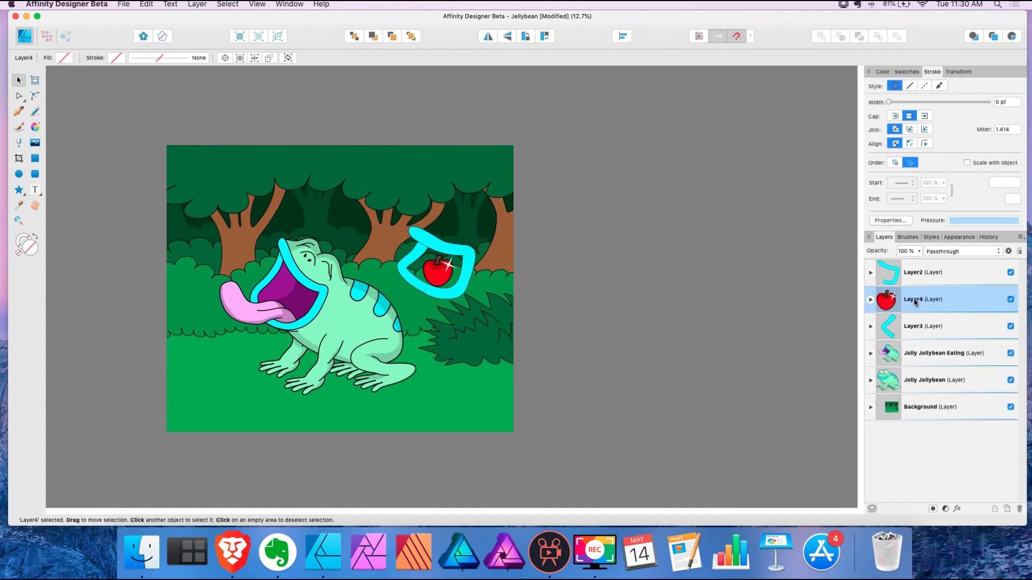
double_click(913, 300)
key("Return")
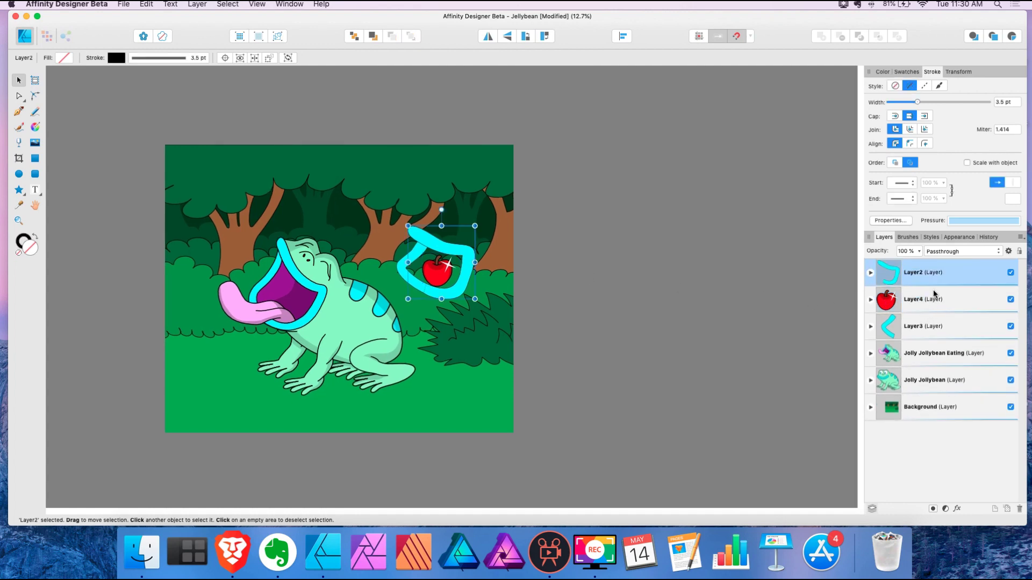
Draw a closed Pen tool shape in Layer4 that follows the middle of the front lip and encloses the apple and the area left of it
scroll(512, 290, "up", 2)
scroll(512, 290, "up", 2)
left_click(19, 111)
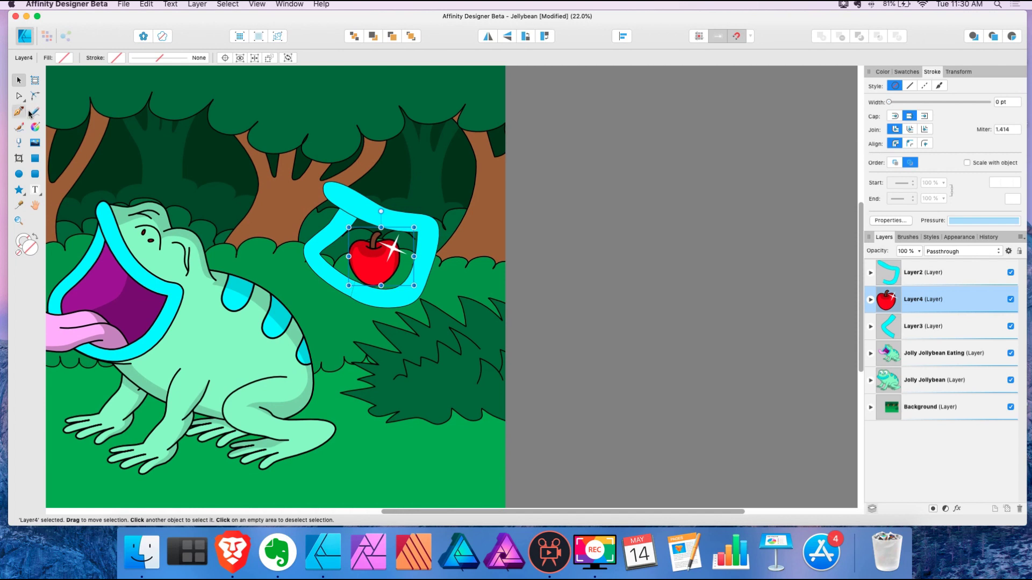
left_click(341, 197)
left_click_drag(424, 223, 450, 226)
left_click_drag(407, 290, 396, 296)
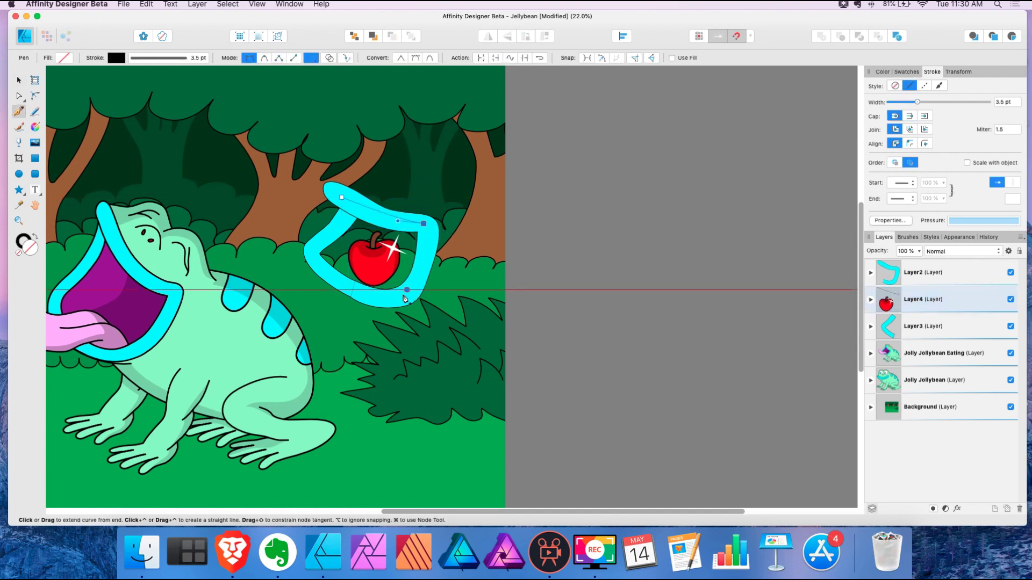
left_click(254, 320)
left_click(282, 163)
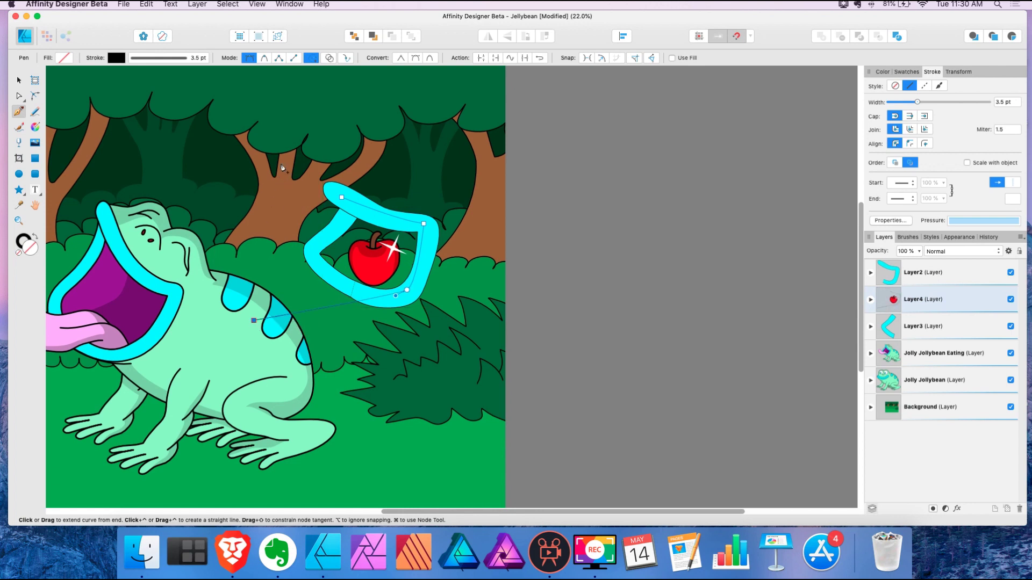
left_click(340, 198)
Swap the closed shape's black stroke to its fill and apply it as a mask on Layer4, leaving the nested apple layer selected
left_click(34, 237)
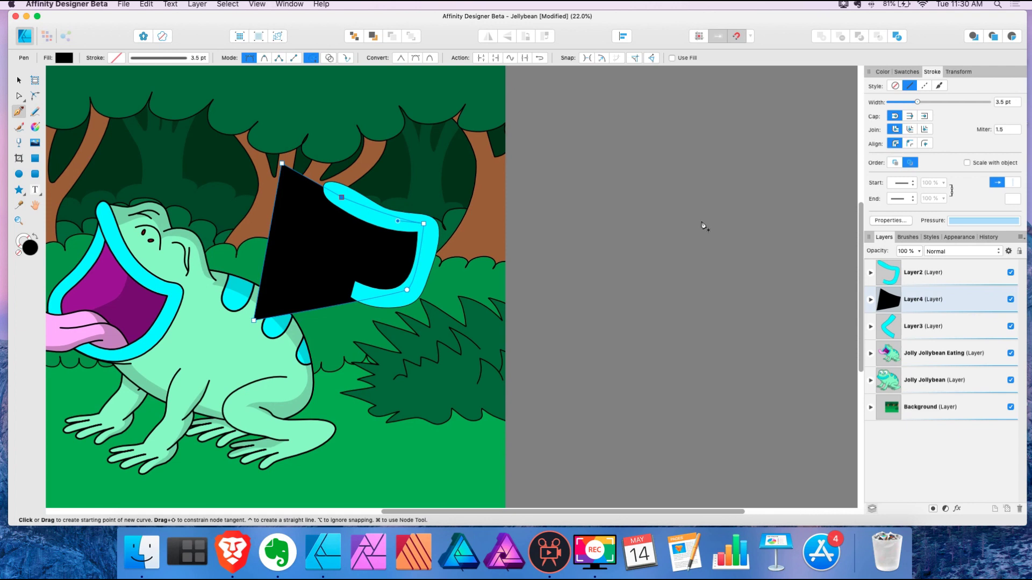
left_click(870, 300)
left_click_drag(893, 331, 885, 300)
left_click(871, 300)
left_click(870, 301)
left_click(916, 358)
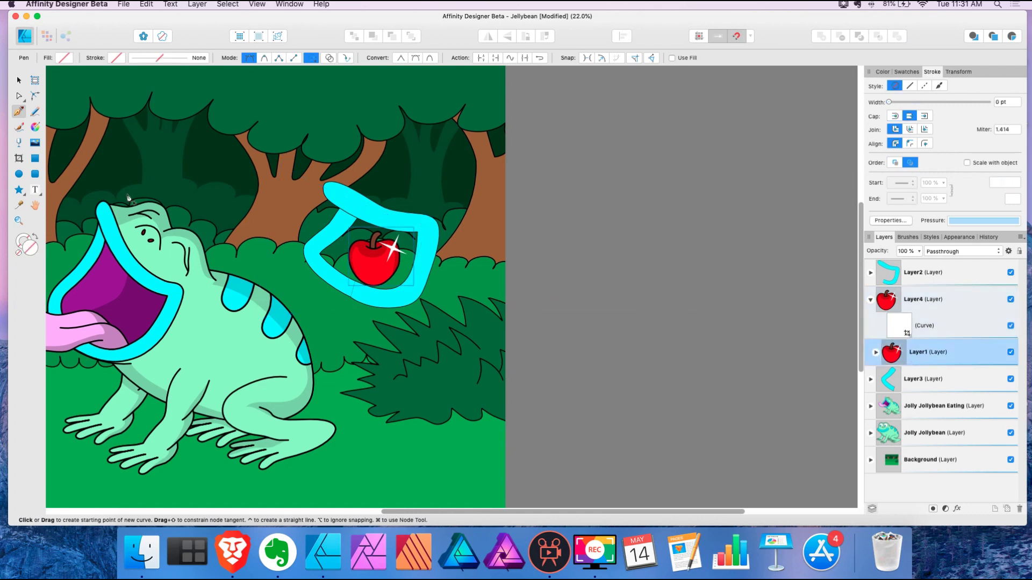
Move the nested apple from the ring's opening toward the front lip to test the mask
left_click(18, 80)
left_click_drag(373, 257, 328, 277)
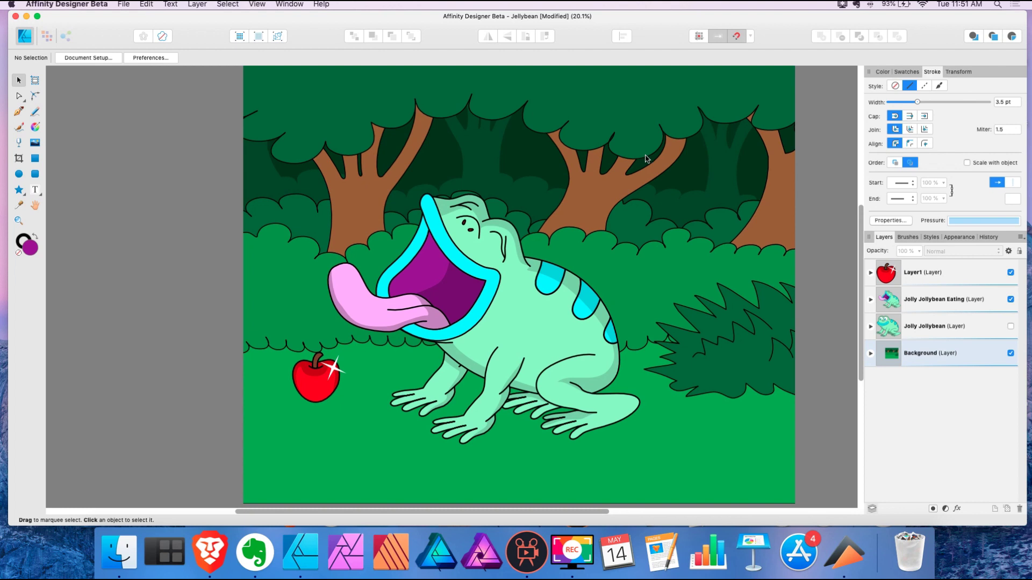
Duplicate the Mouth layer inside Jolly Jollybean Eating and rename the upper copy Outer Mouth
left_click(870, 300)
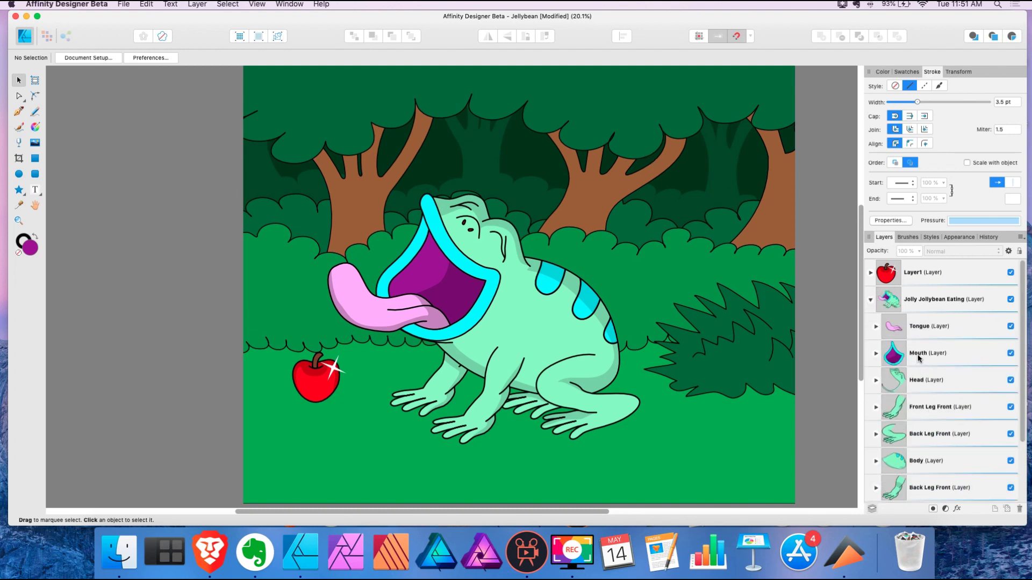
left_click_drag(918, 354, 991, 507)
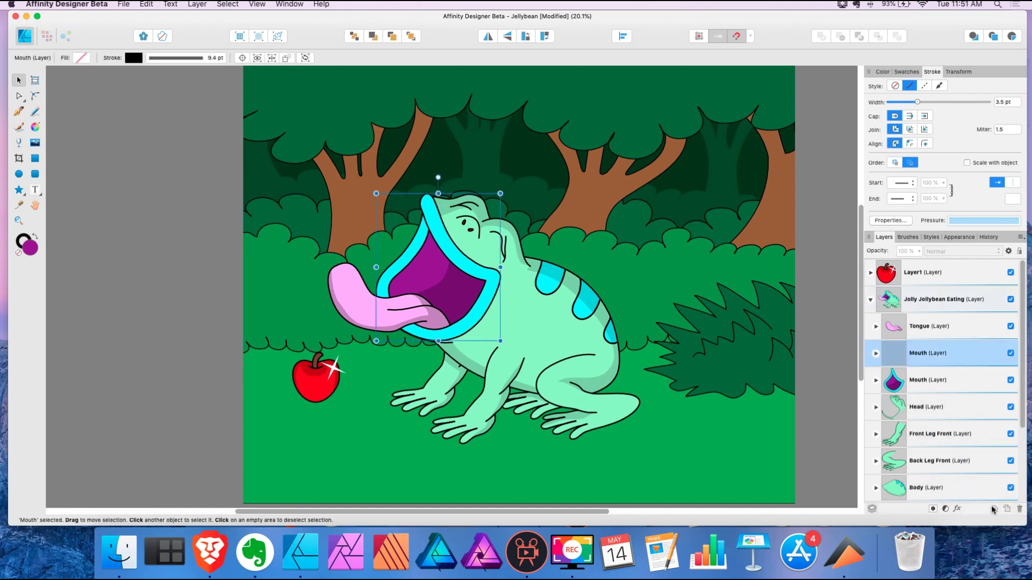
double_click(919, 354)
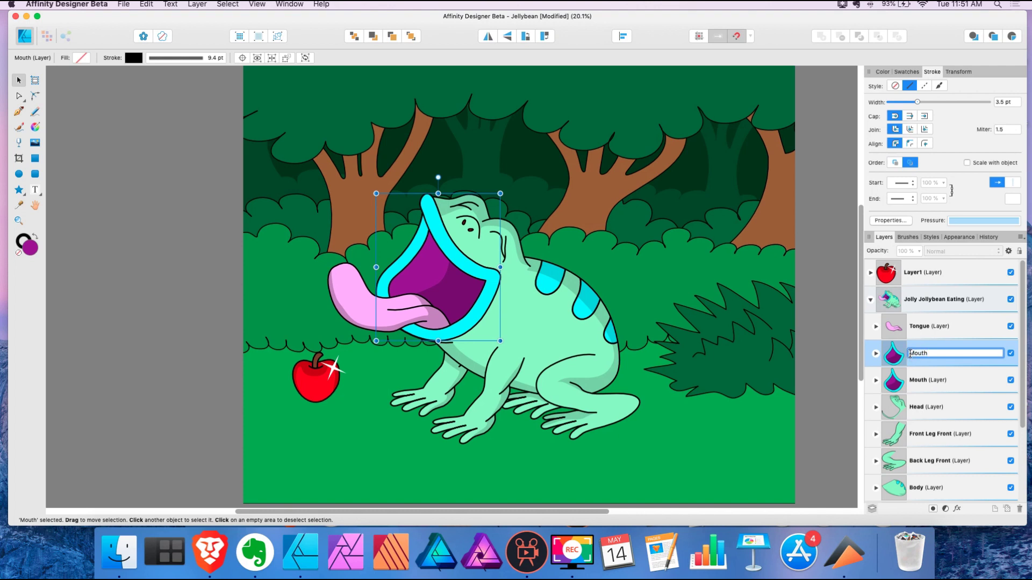
type("Outer")
Rename the lower Mouth layer Inner Mouth and hide it
left_click(911, 382)
double_click(908, 380)
type("Inn")
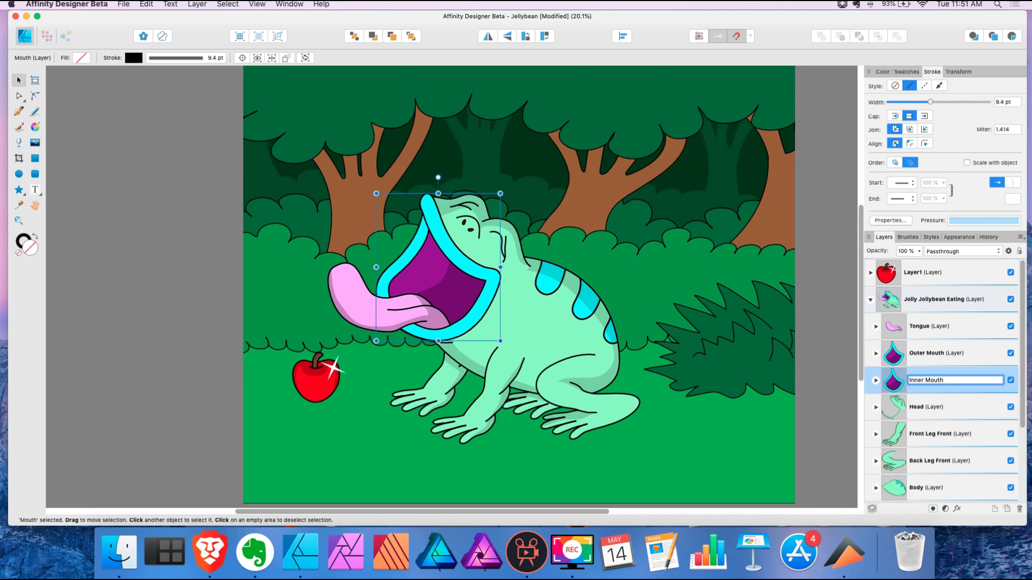
type("er")
key("Return")
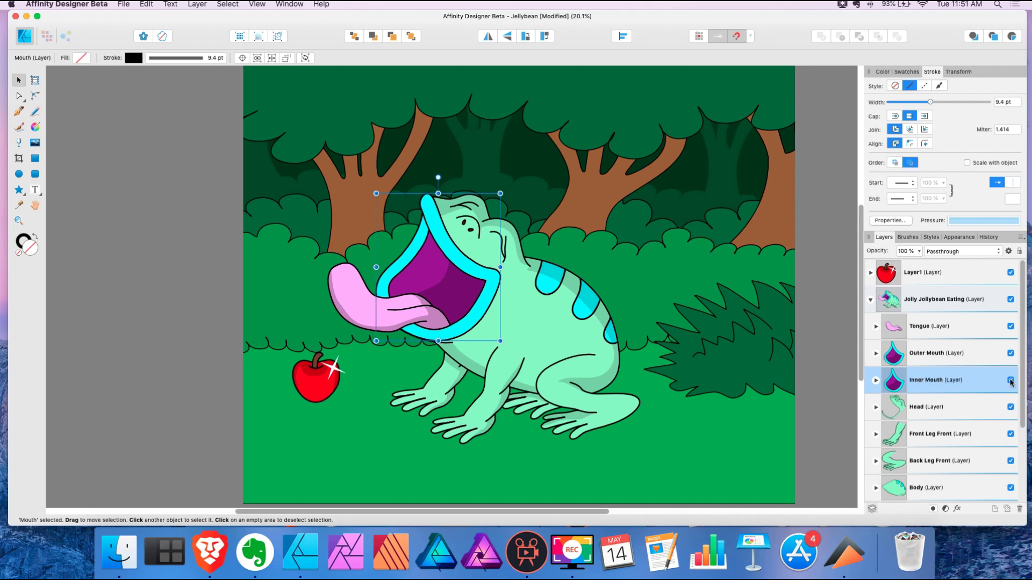
Remove the fill from the purple interior curve in Outer Mouth and delete the shading nested inside it
left_click(876, 356)
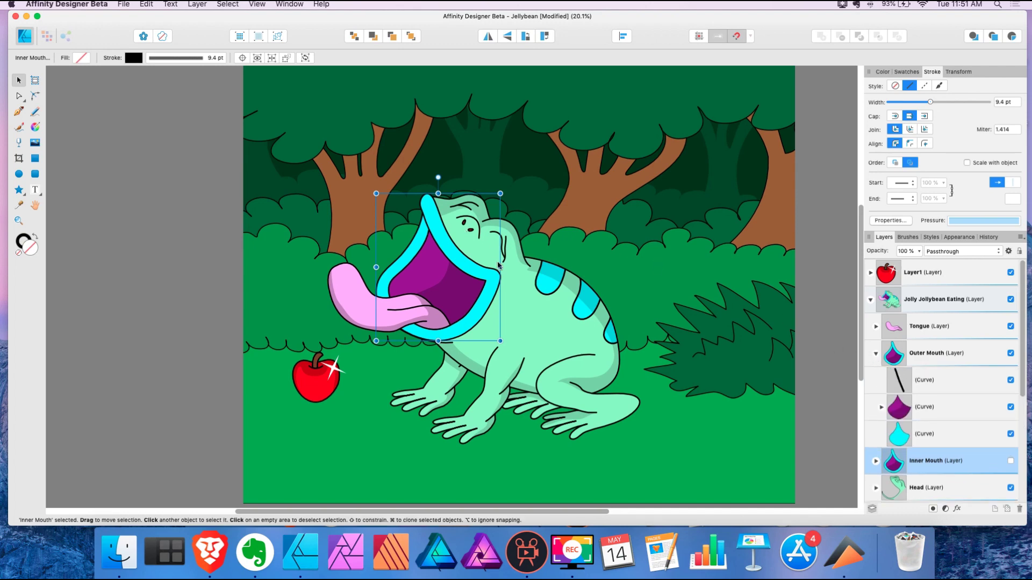
scroll(397, 244, "up", 5)
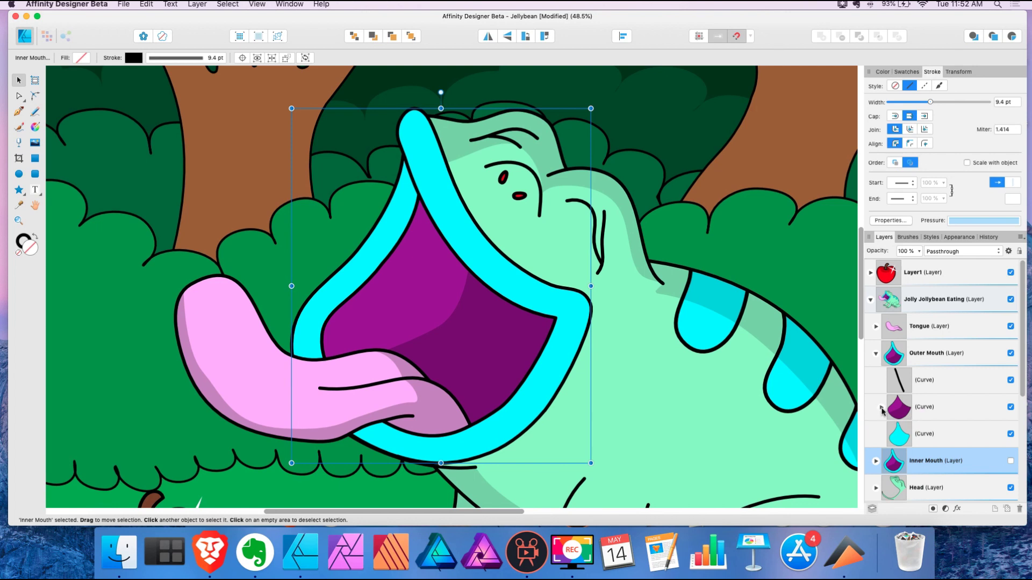
left_click(454, 298)
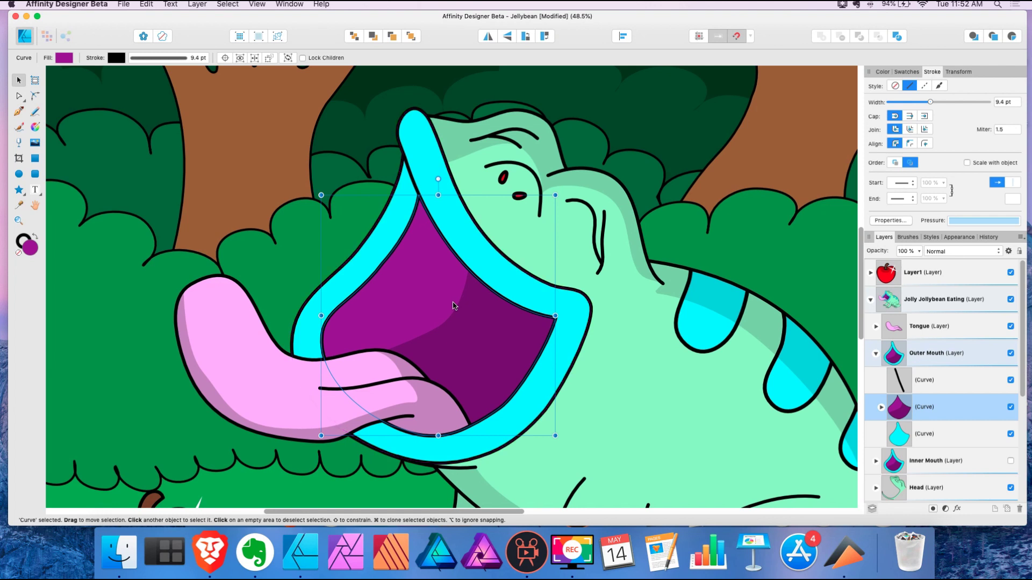
left_click(19, 255)
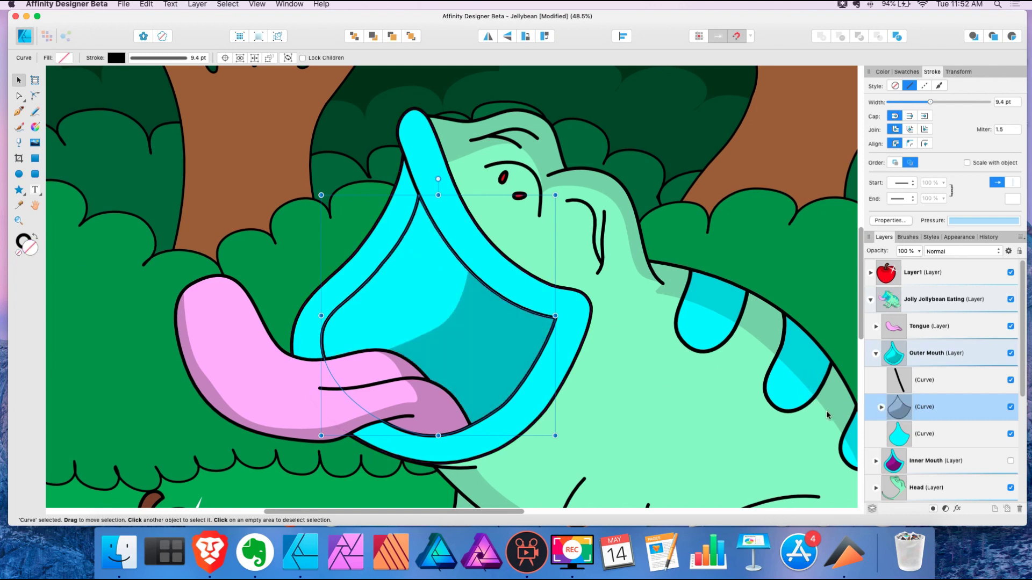
left_click(882, 406)
left_click(973, 433)
key("Delete")
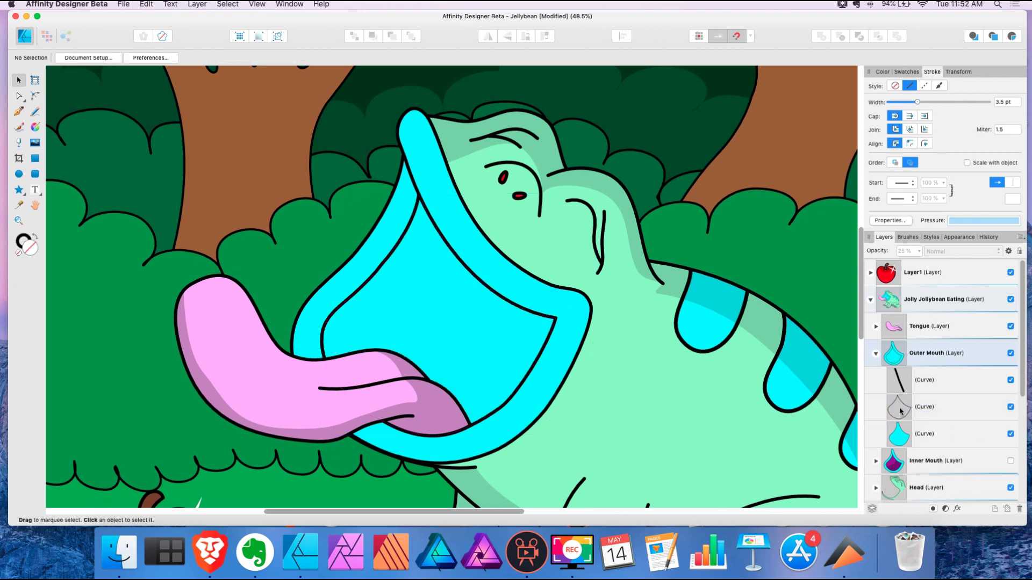
Move the filled cyan lip shape away from the mouth and undo the move
left_click(546, 296)
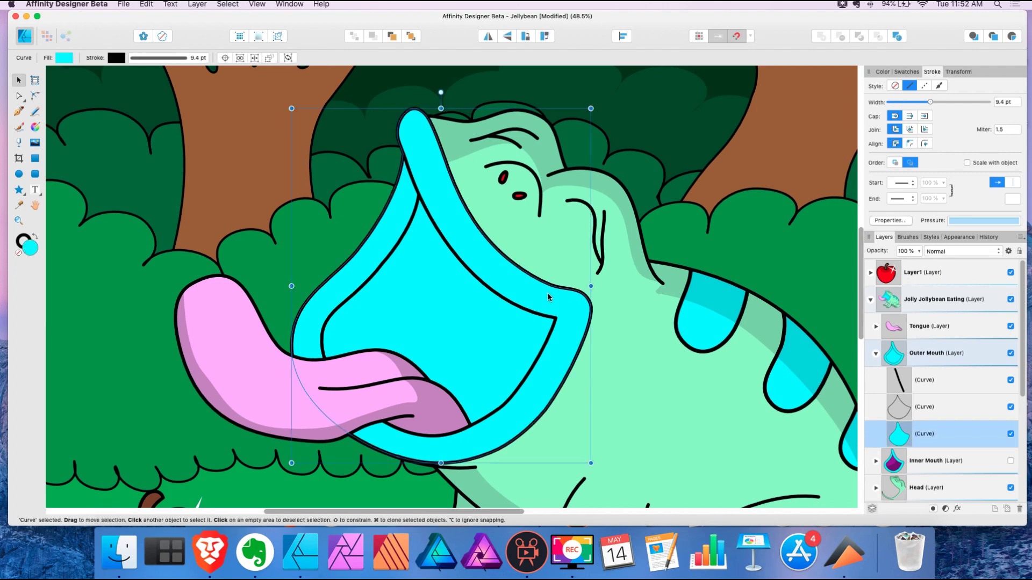
left_click_drag(530, 292, 786, 265)
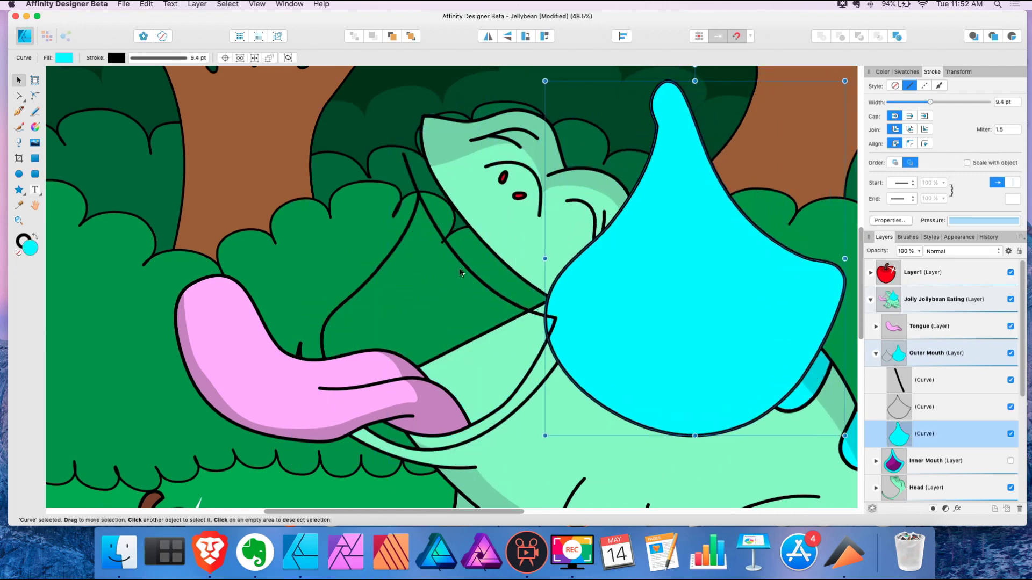
key("super+z")
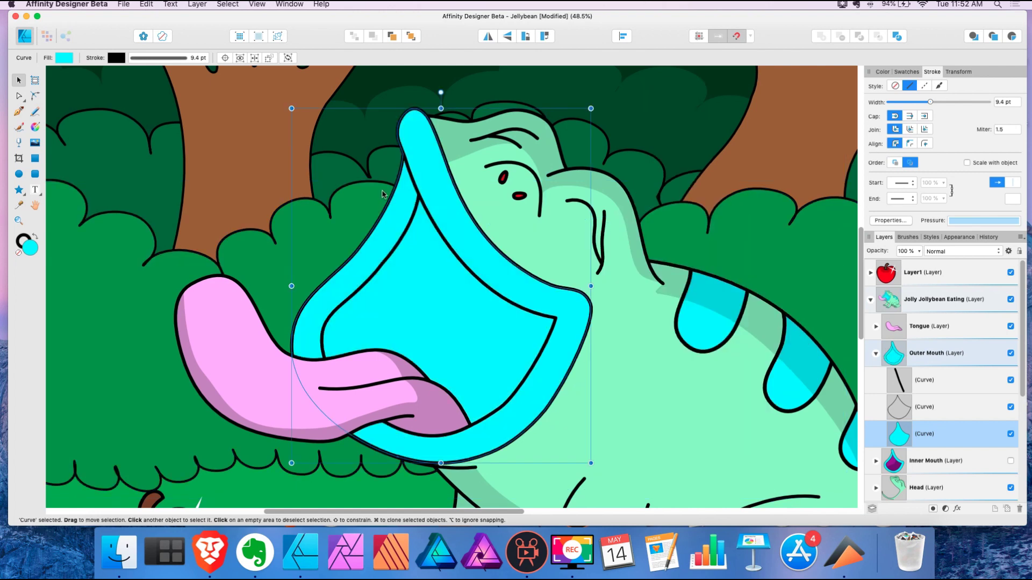
Break the inner mouth outline open at its top corner node with the Node tool
scroll(380, 195, "up", 5)
left_click(402, 192)
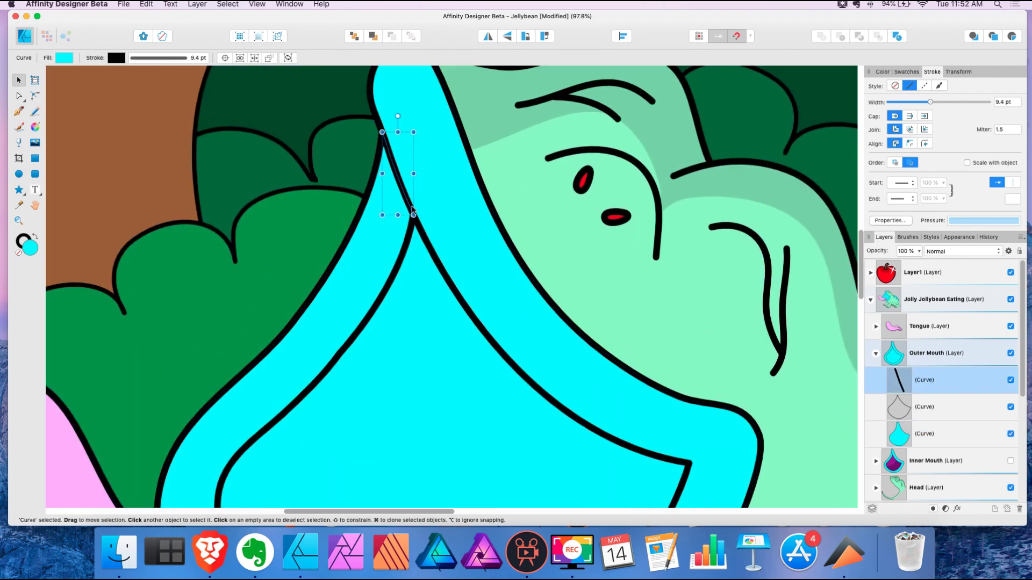
left_click(428, 242)
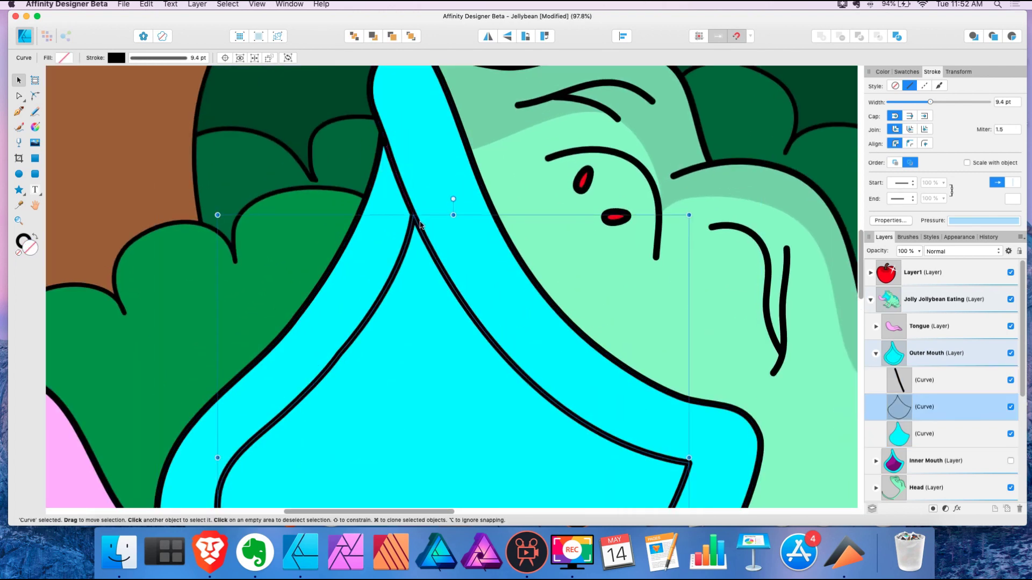
left_click(19, 96)
scroll(400, 236, "up", 8)
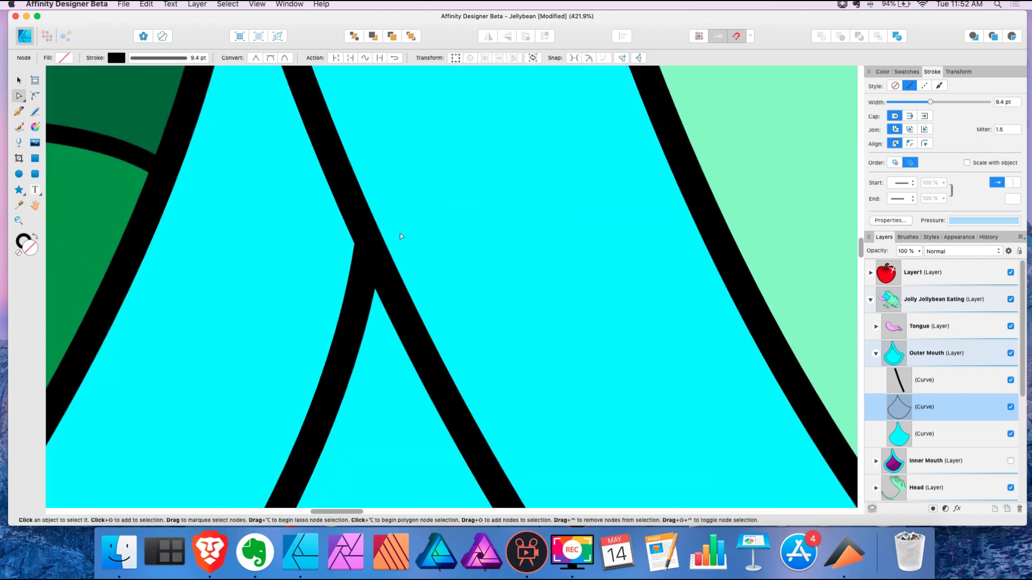
left_click(369, 246)
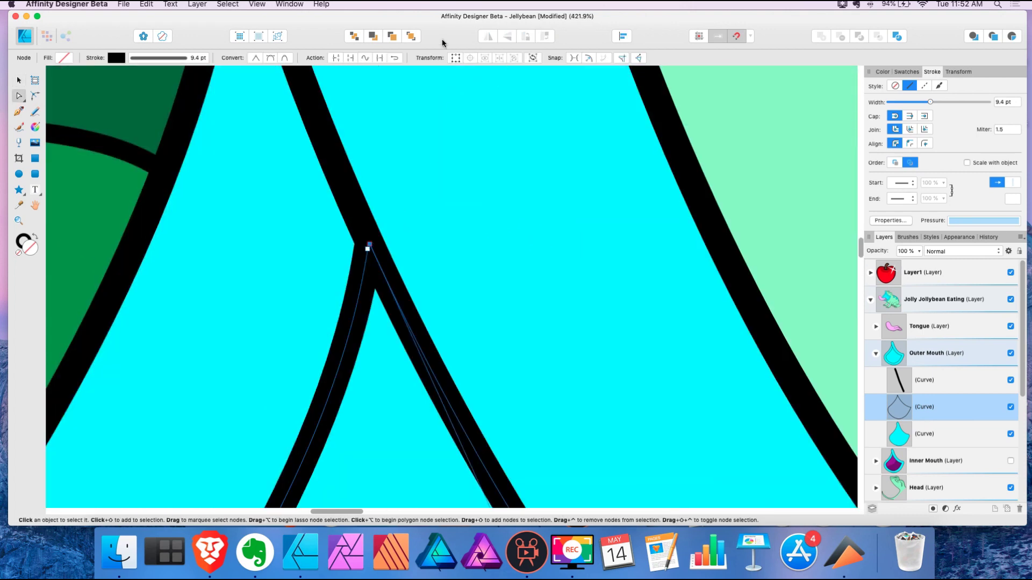
left_click(336, 58)
Break the inner mouth outline at its bottom node so it splits into two separate curves
scroll(344, 177, "down", 8)
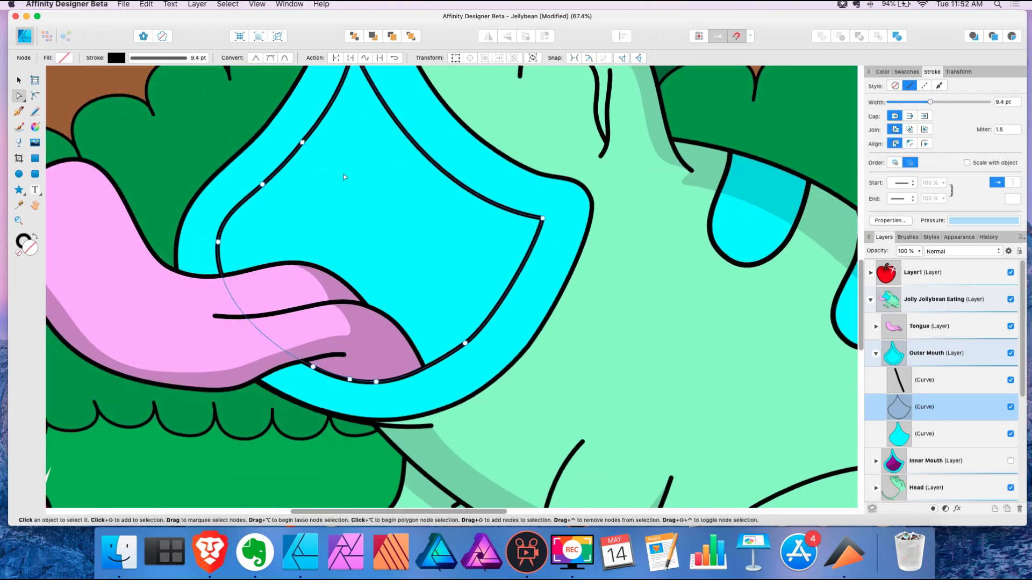
scroll(366, 388, "up", 3)
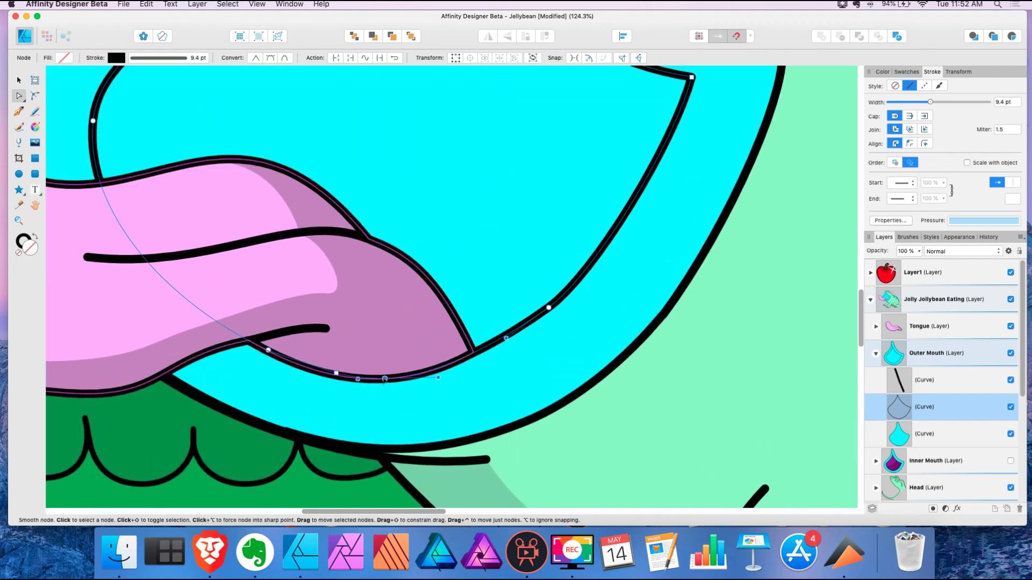
left_click(336, 59)
scroll(168, 105, "down", 5)
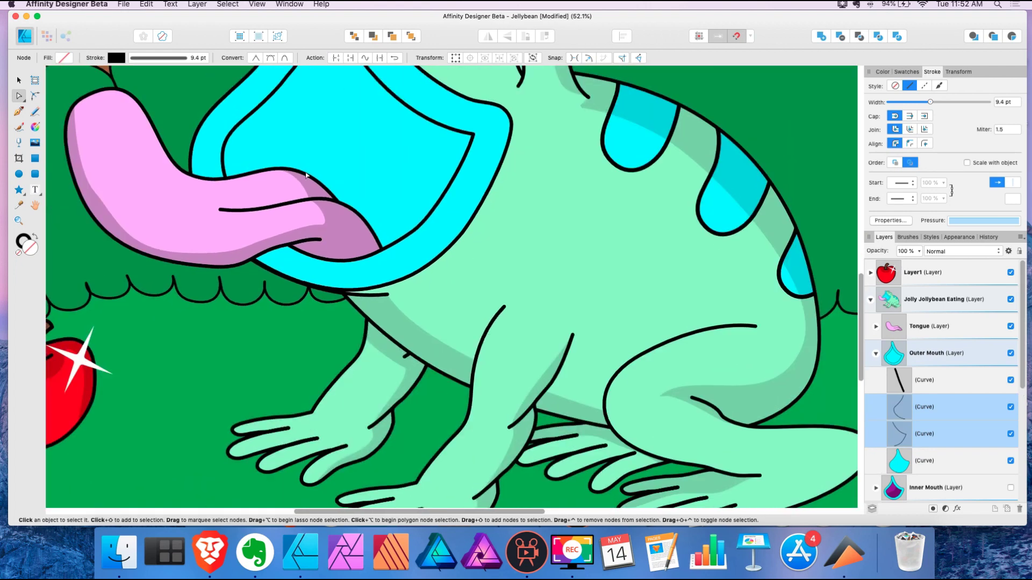
Join the short line at the top of the mouth with the back half of the inner outline into one curve
left_click(18, 78)
scroll(215, 178, "up", 3)
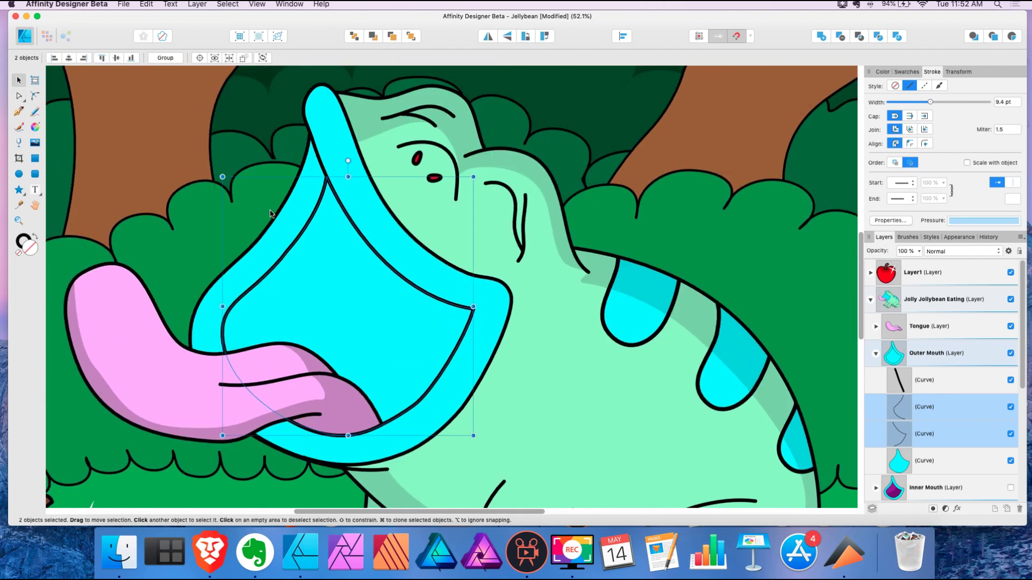
left_click(349, 224)
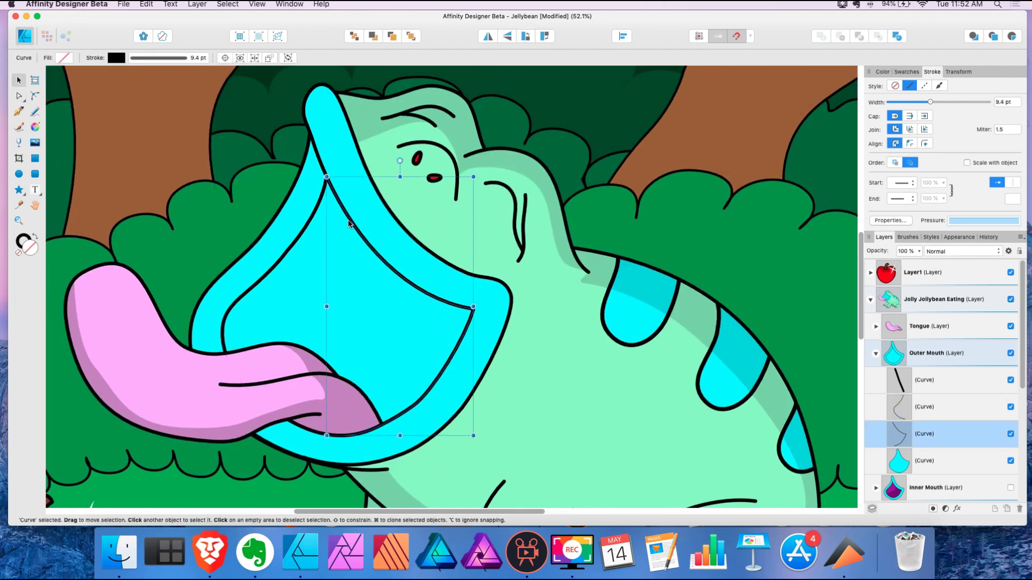
left_click(325, 171)
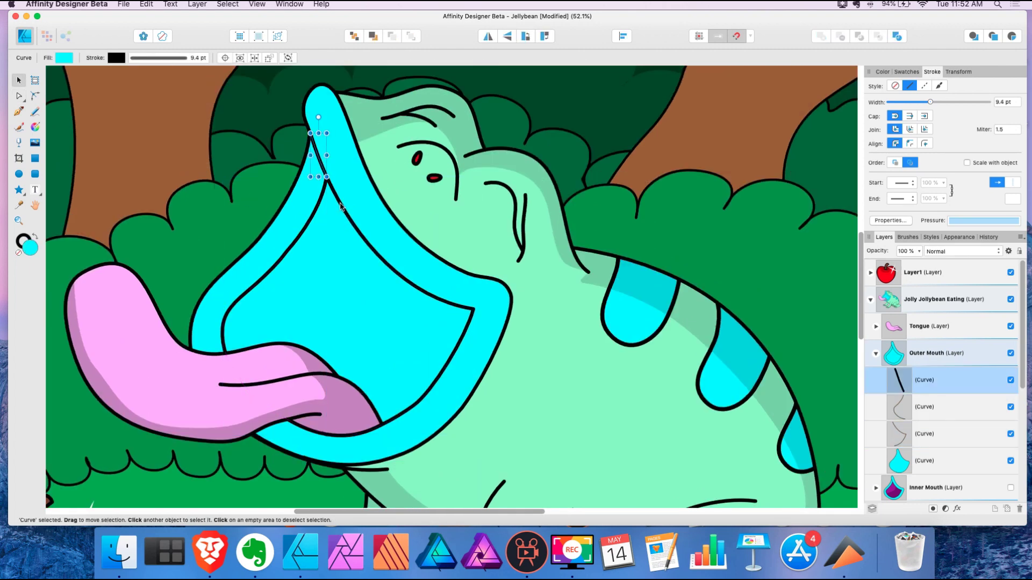
left_click(340, 206, "shift")
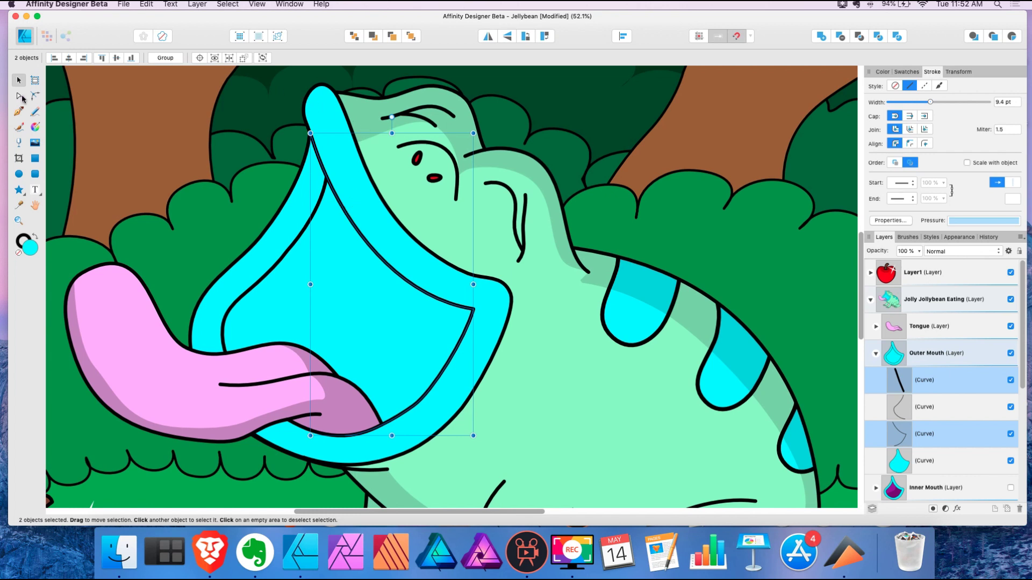
left_click(21, 97)
left_click(380, 60)
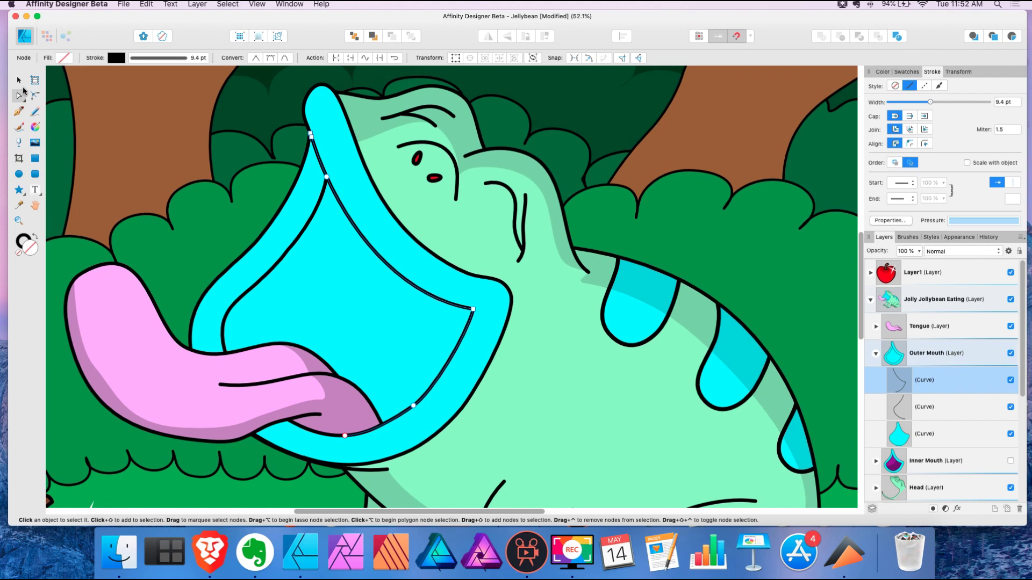
Move the joined lip curve aside as a test and undo the move
left_click(19, 80)
left_click_drag(380, 261, 414, 261)
key("super+z")
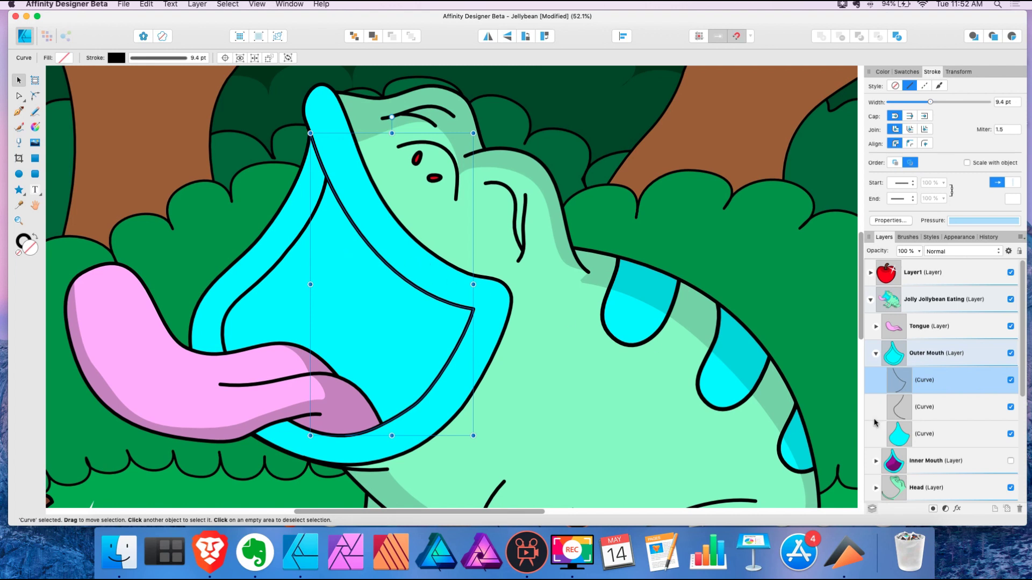
Duplicate the joined lip curve in Outer Mouth and select the lower copy
left_click(994, 509)
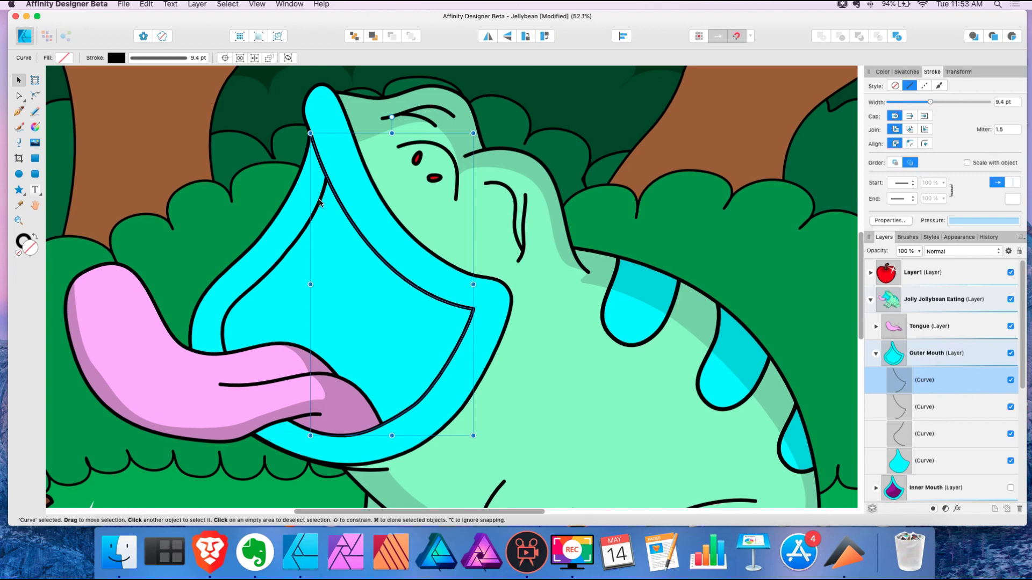
left_click(939, 411)
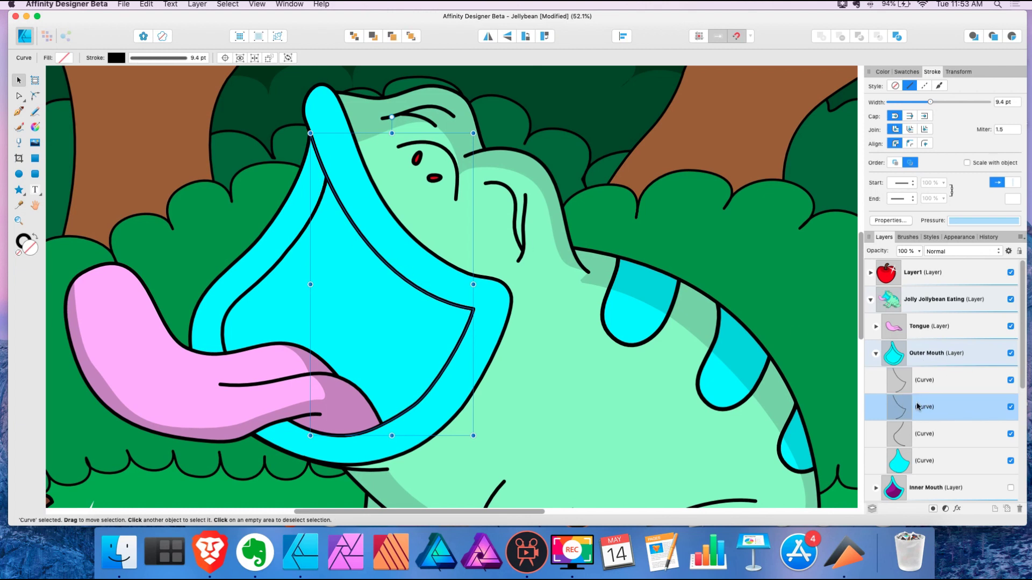
Extend the lower lip curve with the Pen tool around the frog's head, back and legs into a closed shape with black fill and no stroke
left_click(19, 111)
scroll(290, 178, "up", 2)
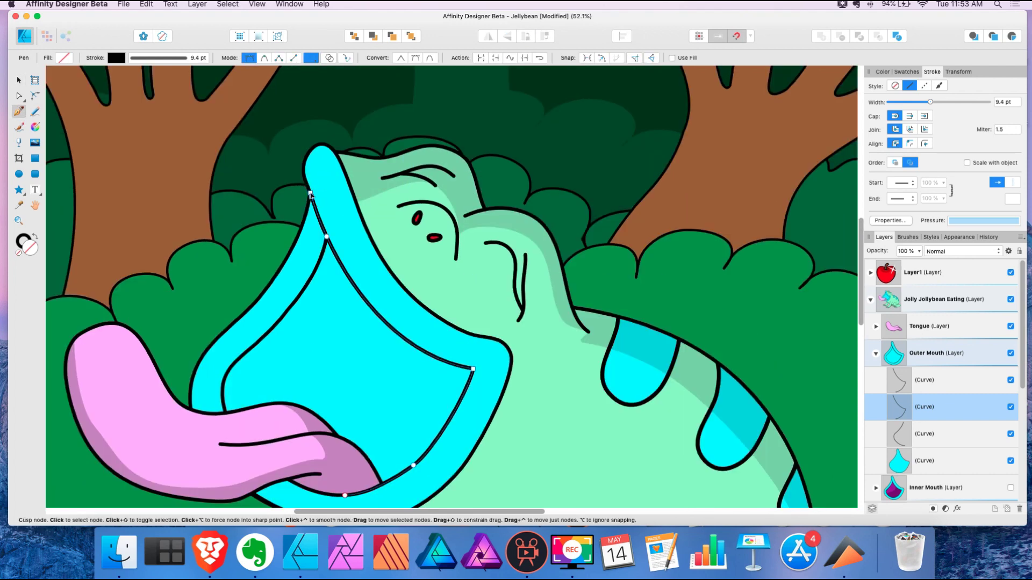
scroll(310, 195, "down", 5)
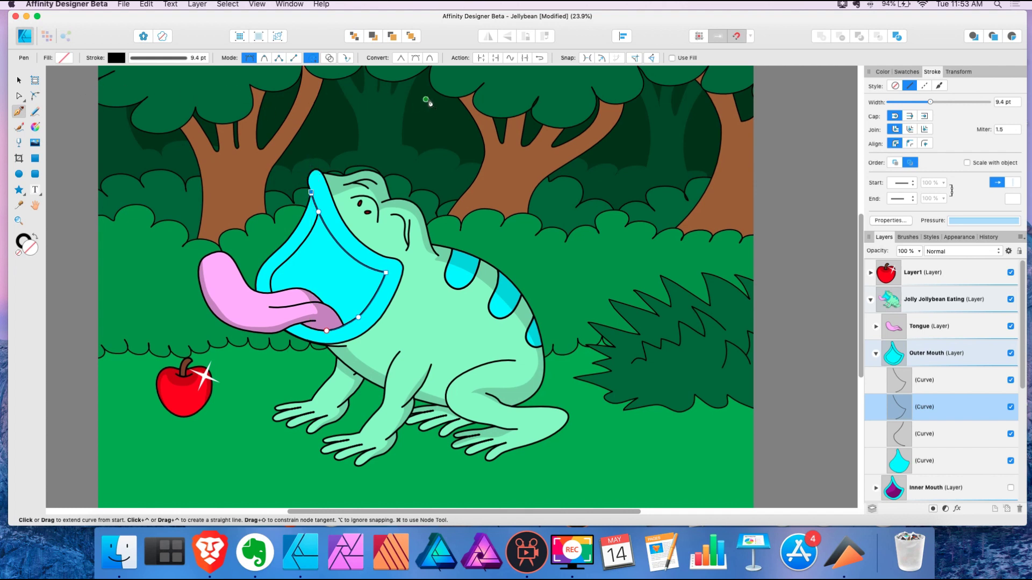
scroll(322, 154, "up", 2)
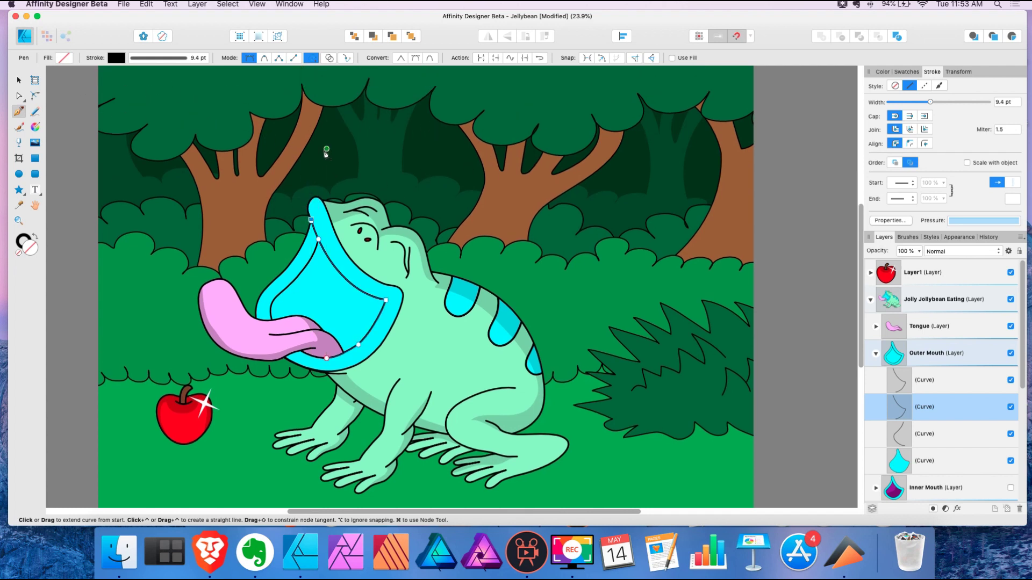
left_click_drag(350, 97, 437, 97)
left_click(618, 156)
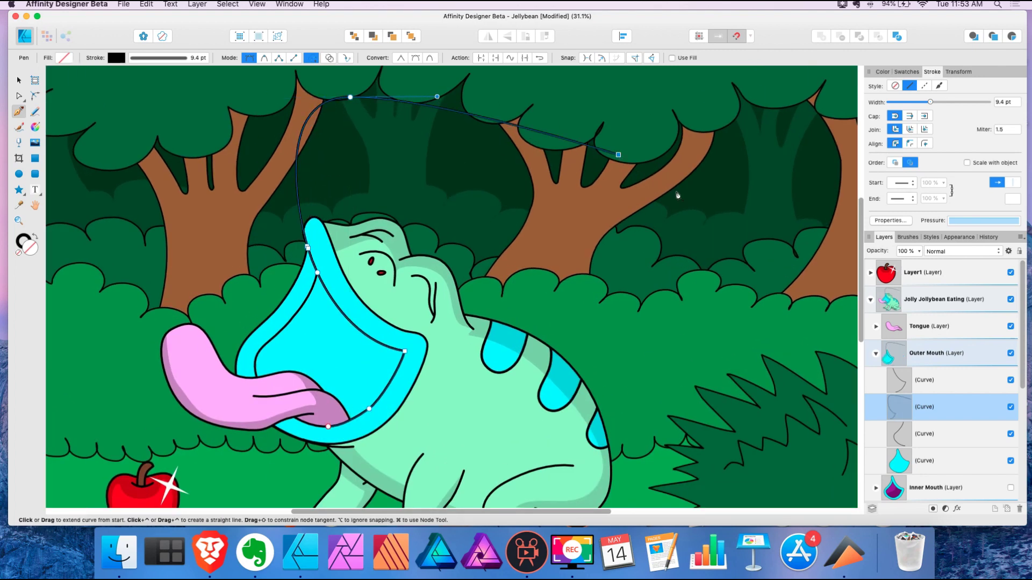
scroll(666, 242, "down", 3)
left_click(681, 360)
left_click(660, 449)
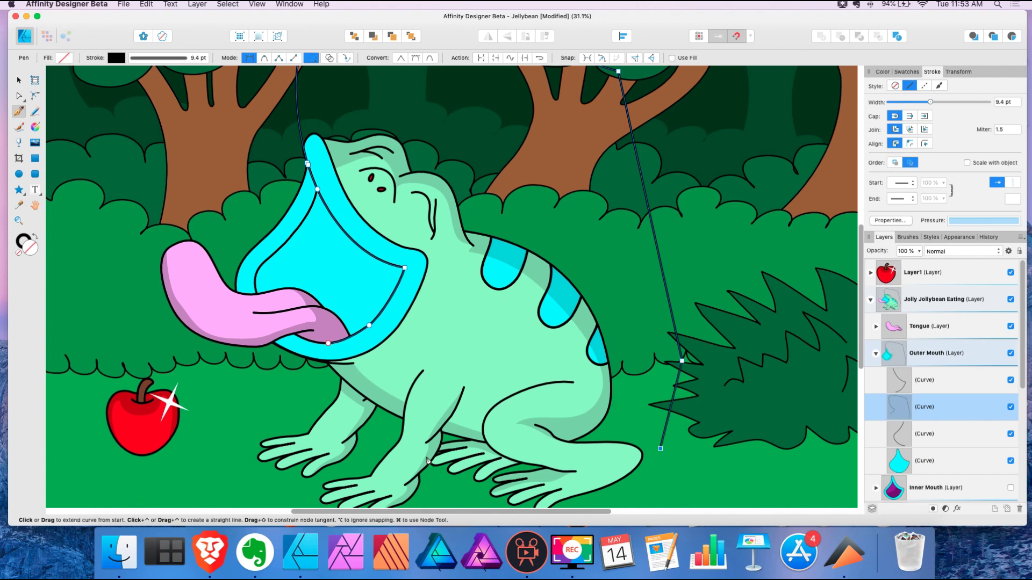
left_click(331, 463)
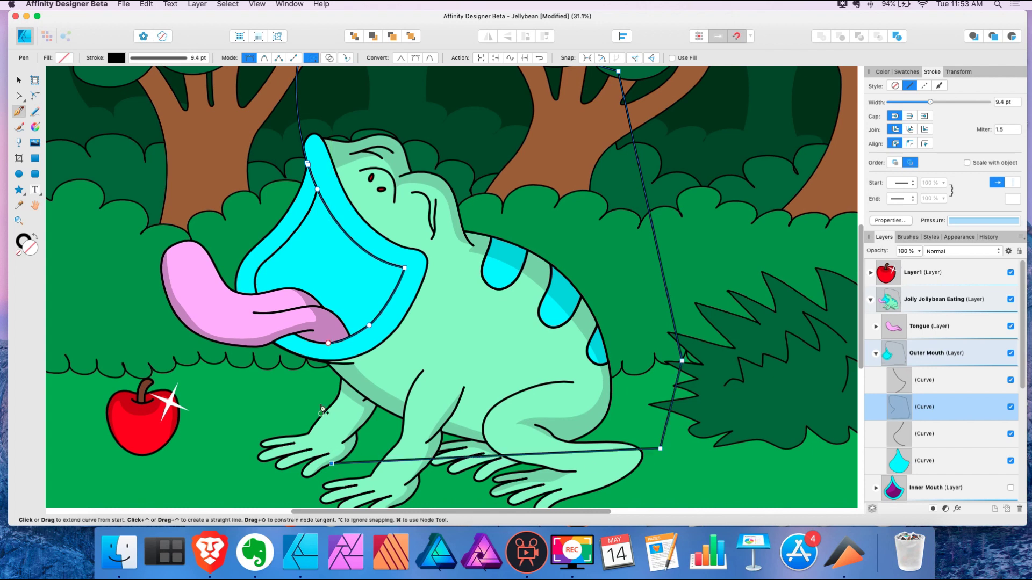
left_click(329, 344)
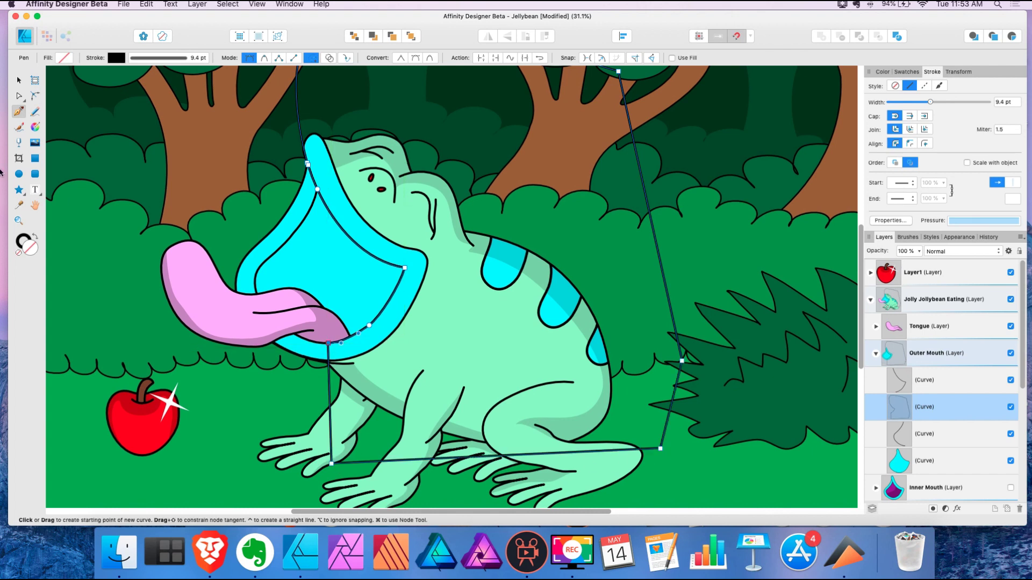
left_click(35, 240)
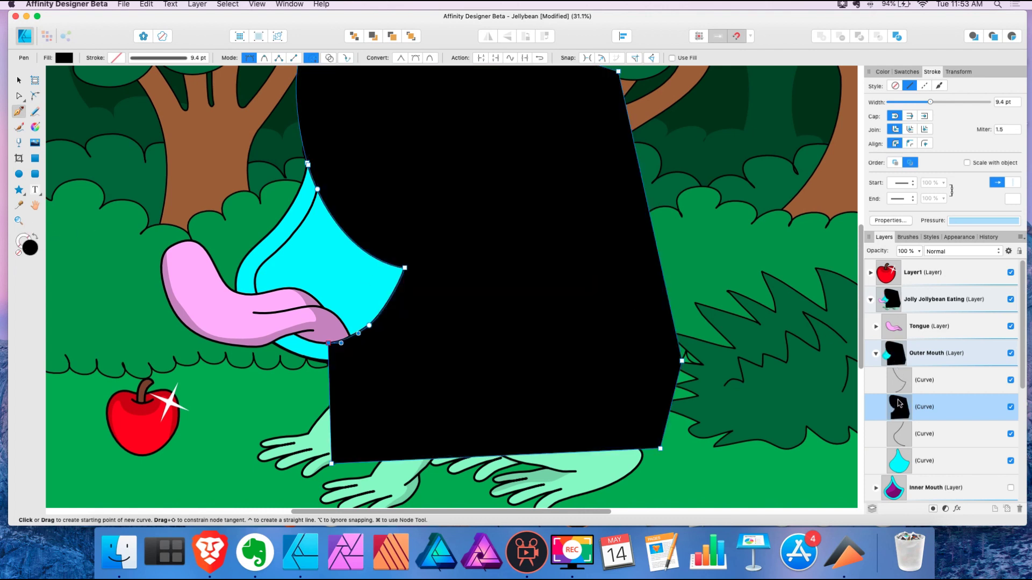
Mask the Outer Mouth layer with the black shape and move the remaining lip line out of it, directly above Outer Mouth
left_click_drag(898, 408, 903, 354)
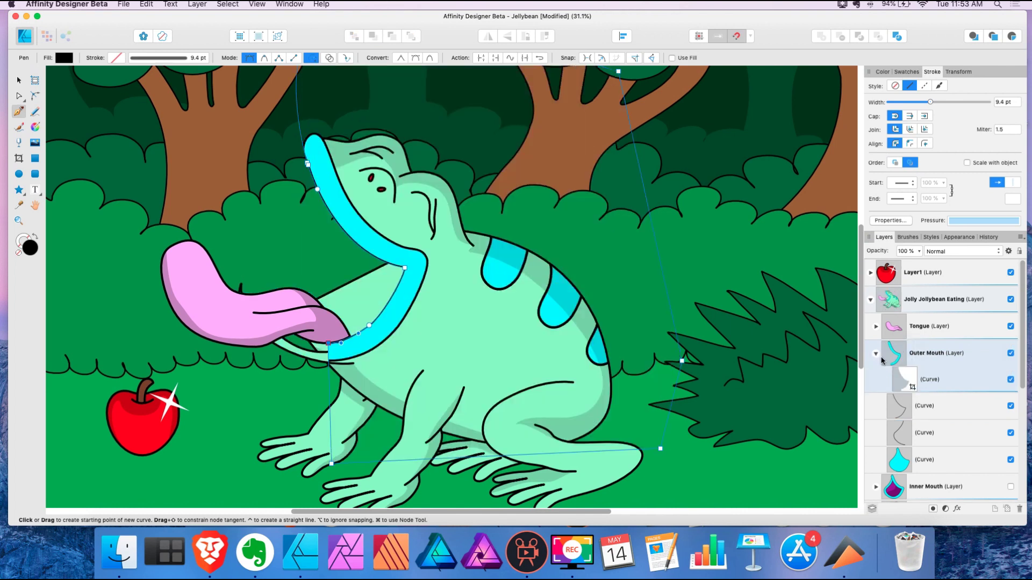
left_click(906, 407)
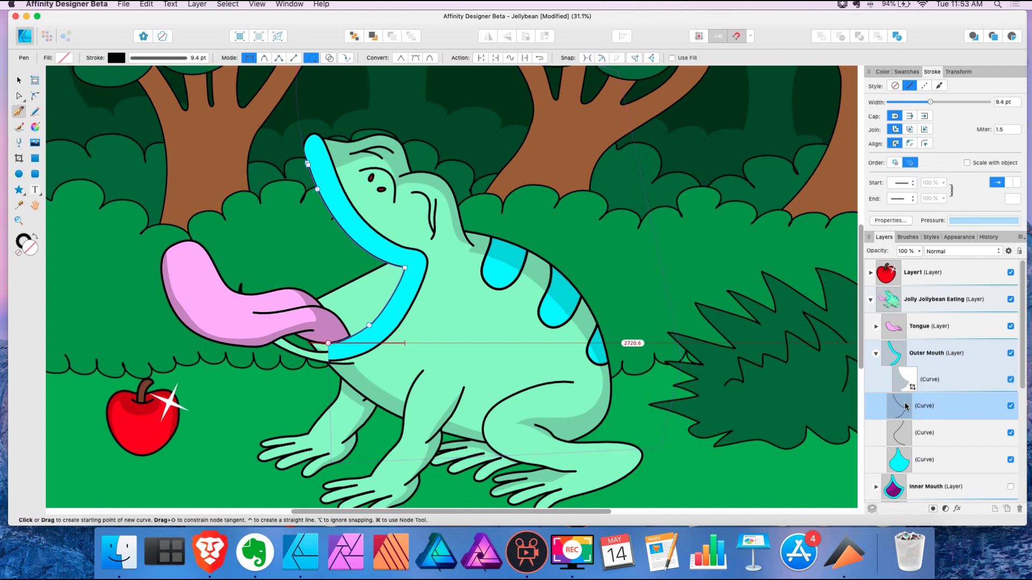
left_click_drag(907, 406, 894, 347)
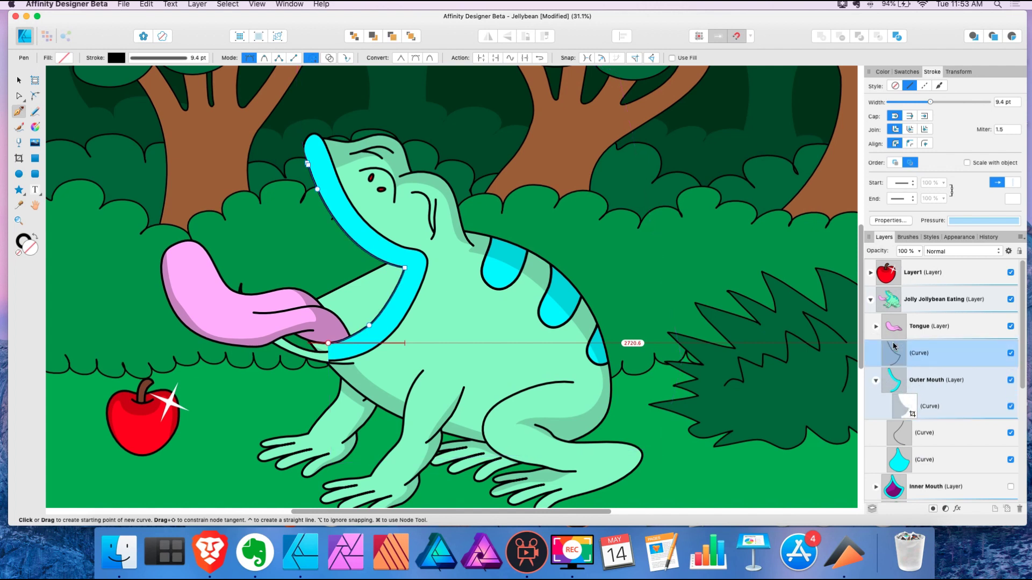
Delete the front inner lip curve from Outer Mouth and make the Inner Mouth layer visible
left_click(933, 434)
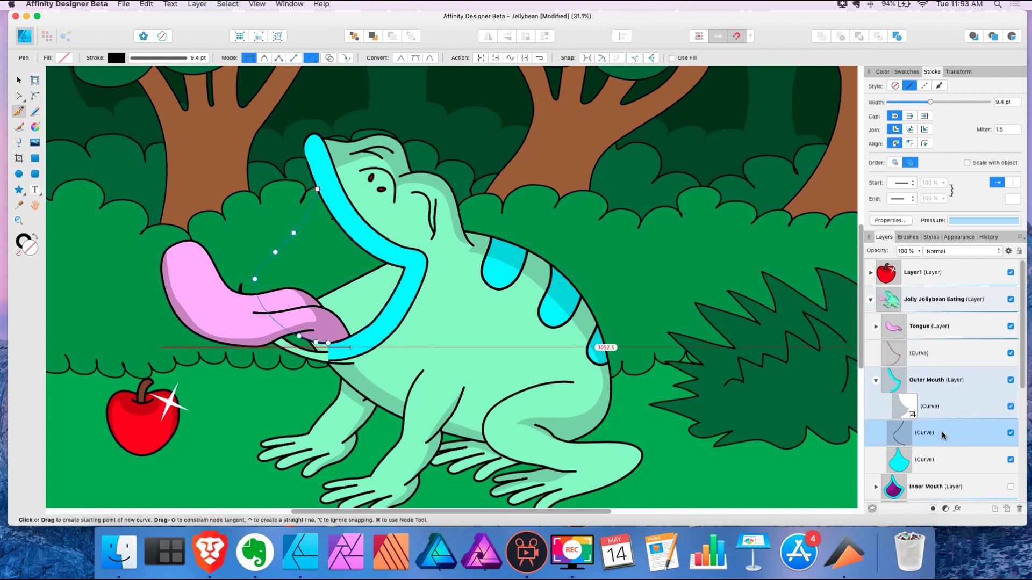
key("Delete")
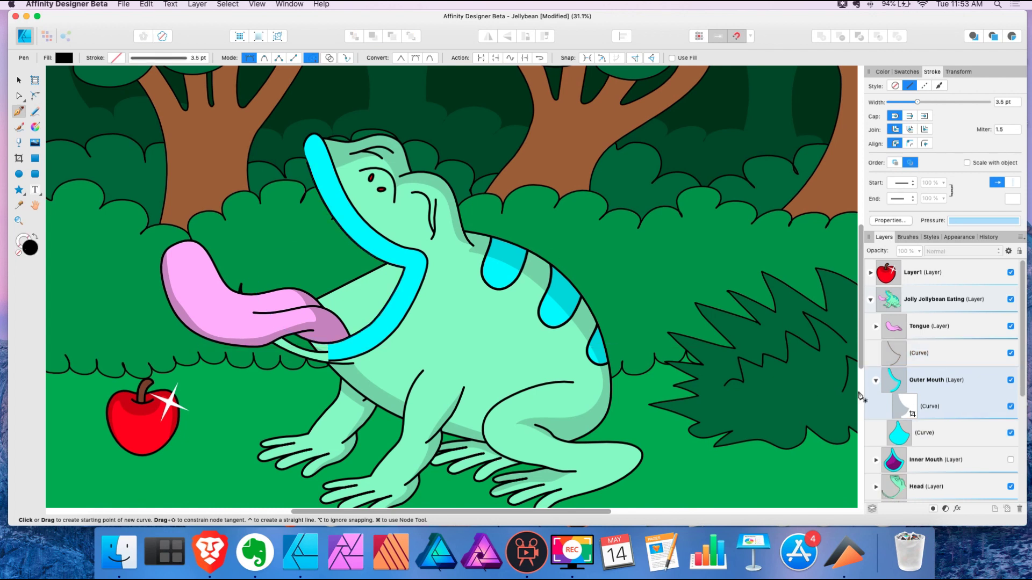
left_click(876, 381)
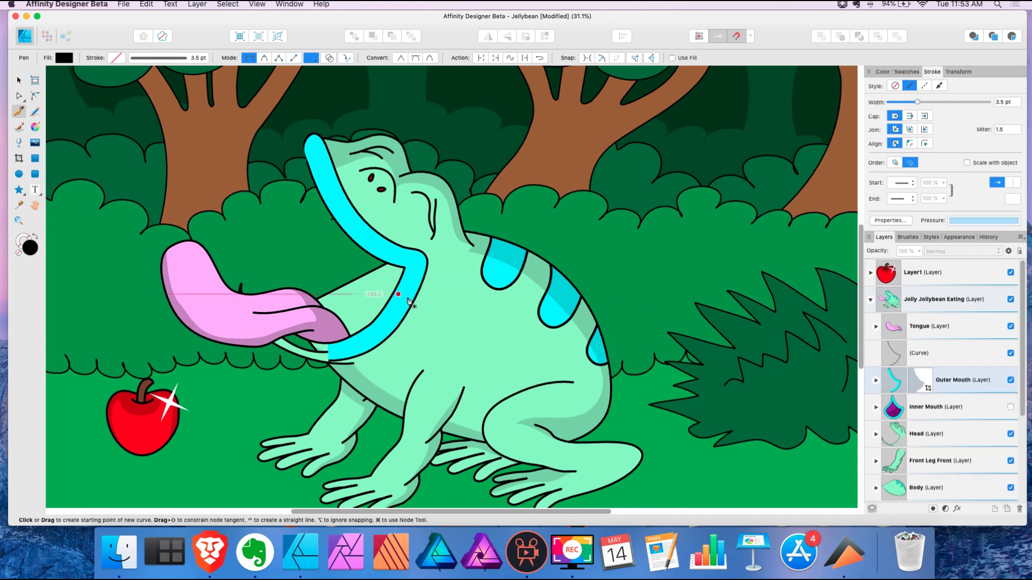
left_click(1010, 407)
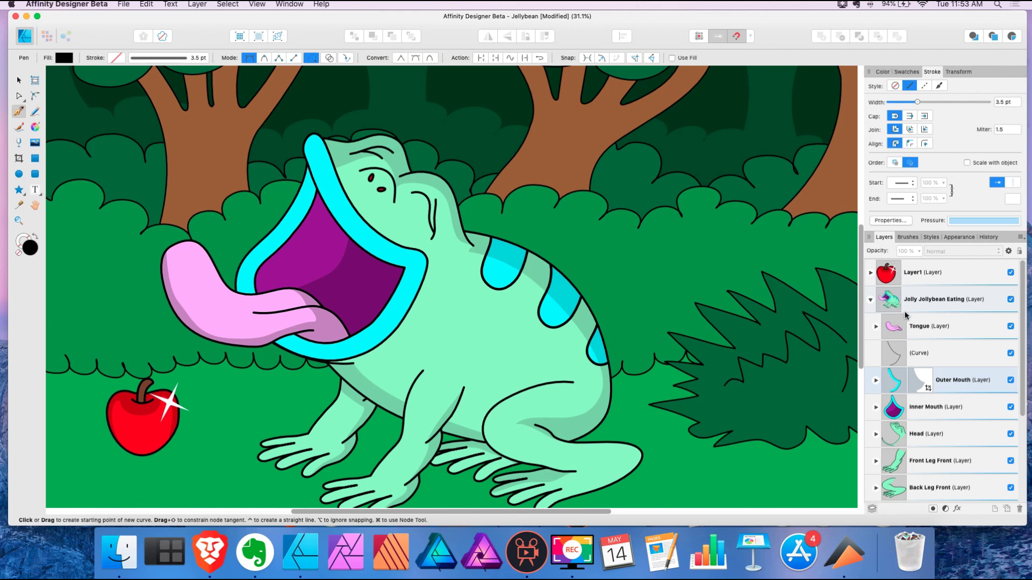
Add a new layer directly above Inner Mouth and move the apple's Layer1 into it
left_click(924, 404)
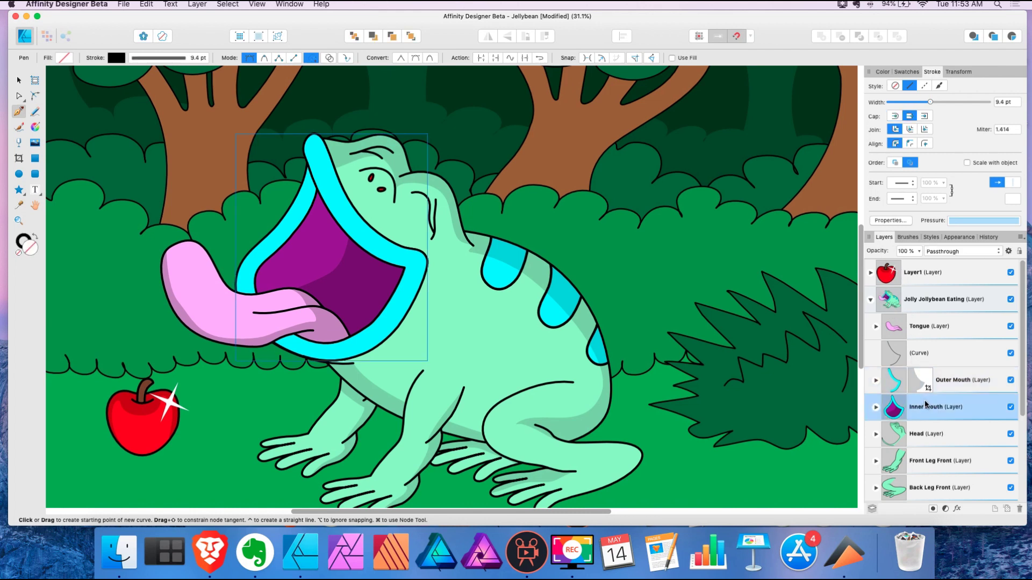
left_click(995, 510)
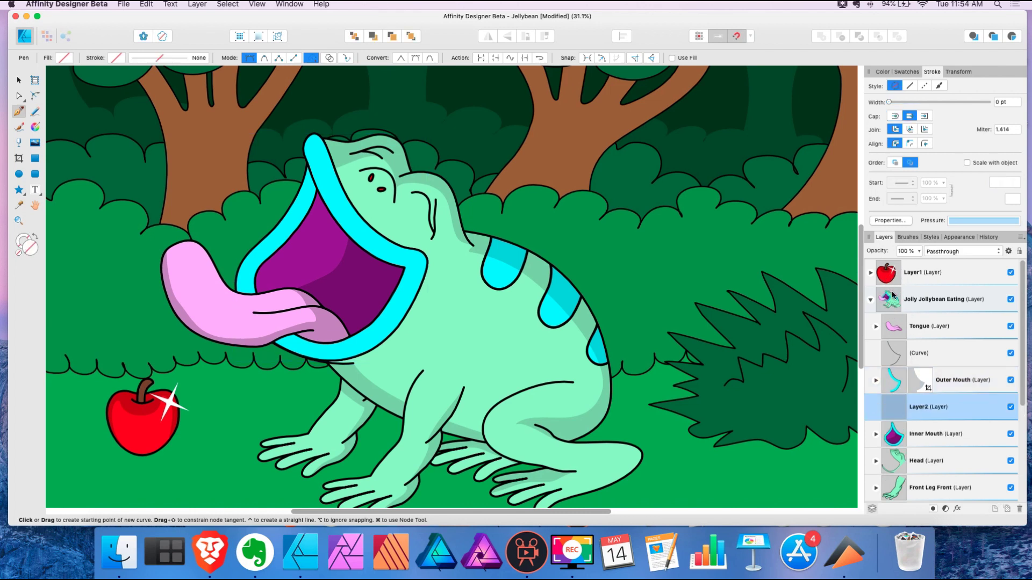
left_click(870, 273)
left_click(870, 273)
left_click_drag(887, 275, 927, 414)
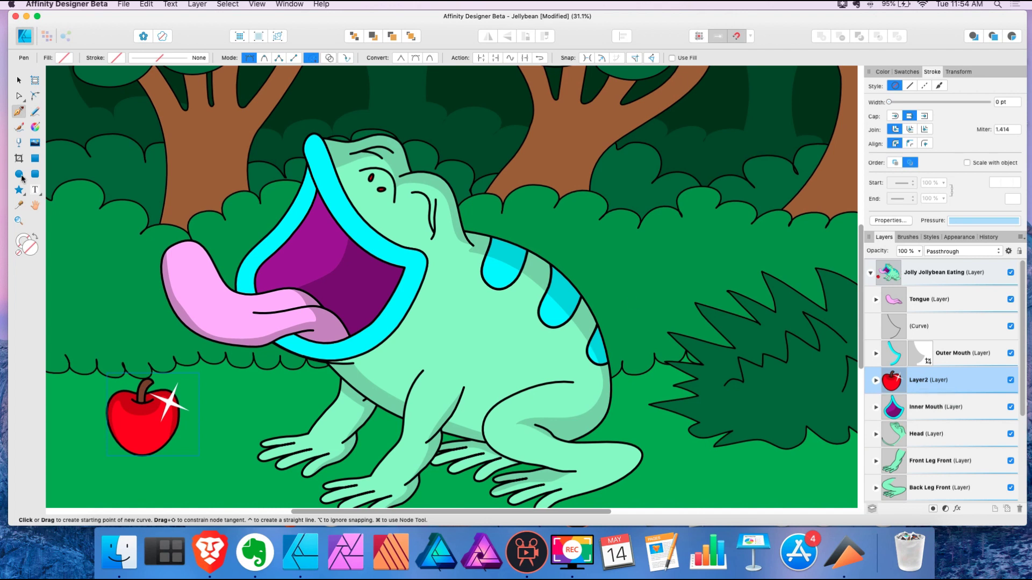
Draw a closed Pen shape in Layer2 that follows the back lip and encloses the mouth opening, the apple and the canvas area in front of the frog
left_click(312, 139)
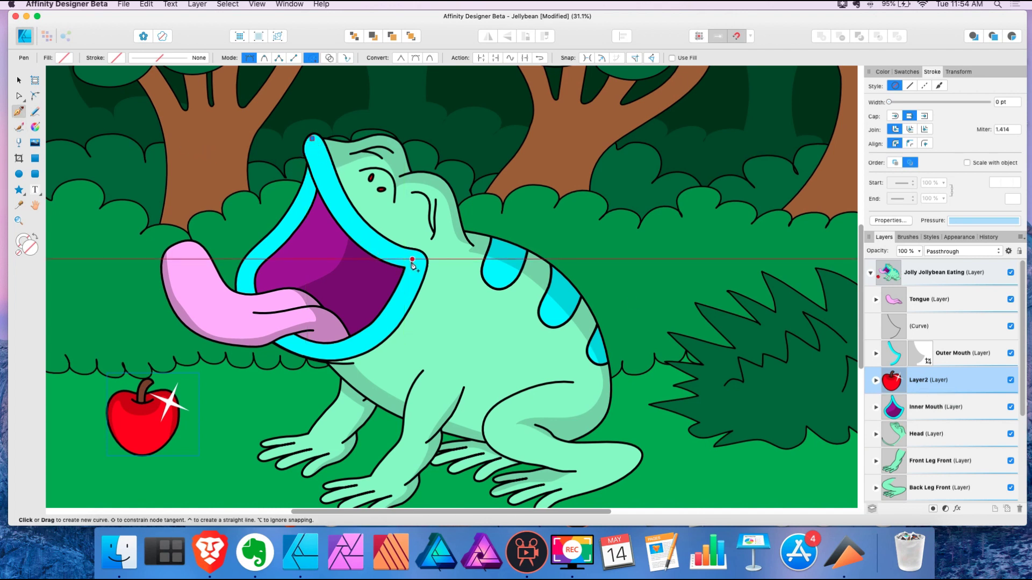
left_click_drag(412, 259, 501, 288)
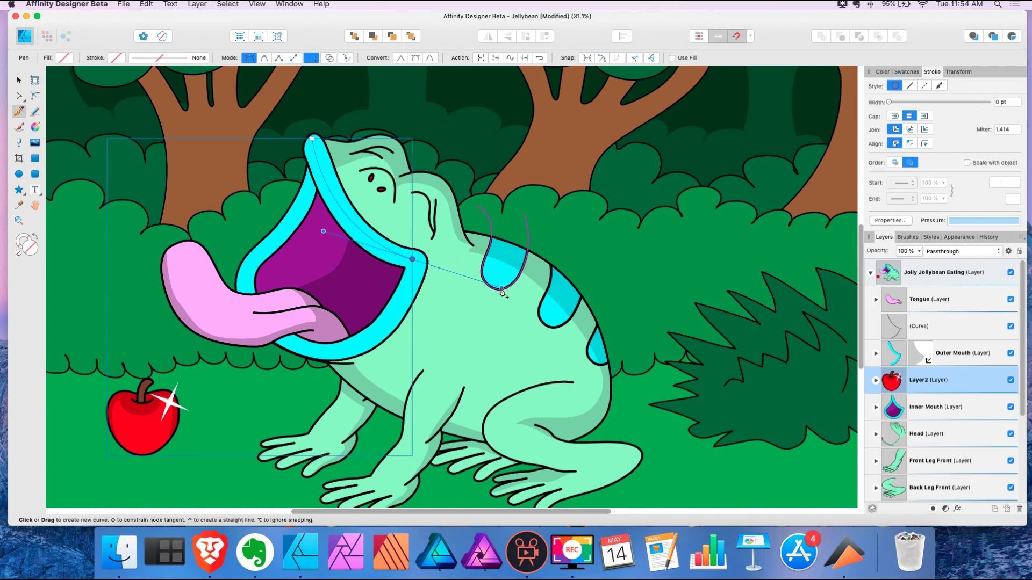
left_click(413, 261)
scroll(412, 278, "down", 2)
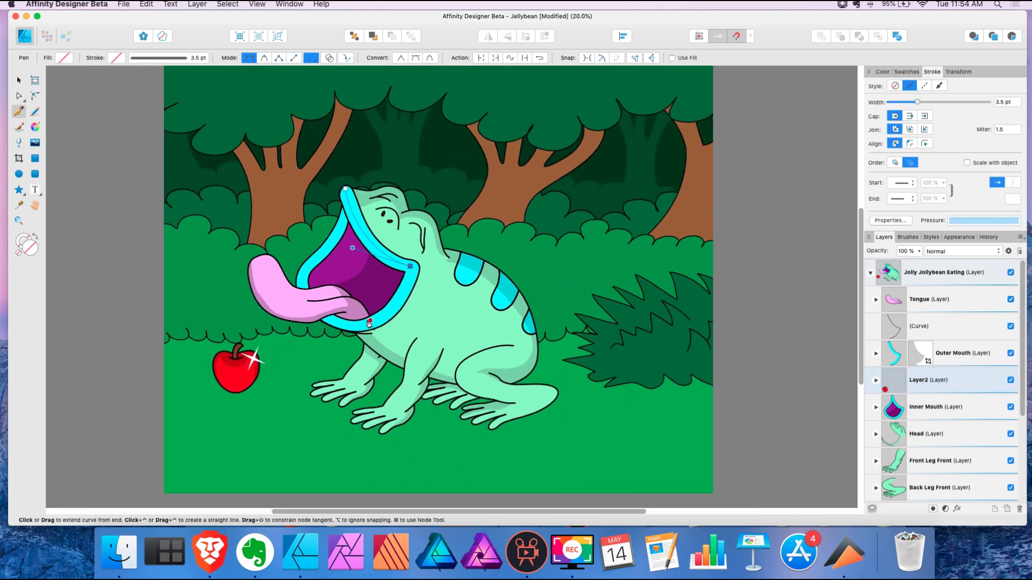
left_click_drag(366, 327, 334, 337)
left_click(365, 326)
scroll(365, 327, "down", 3)
left_click(365, 456)
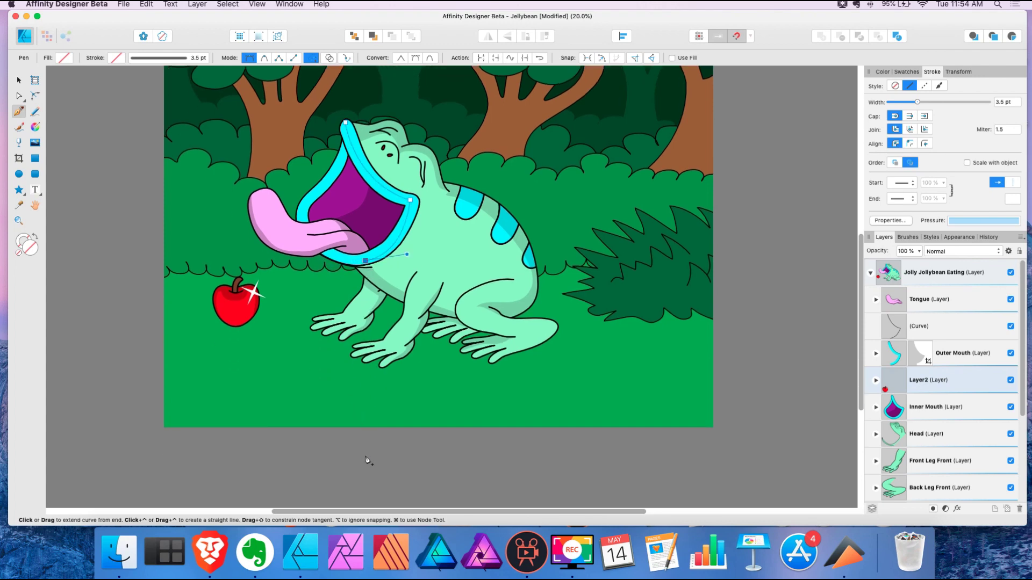
scroll(141, 323, "up", 5)
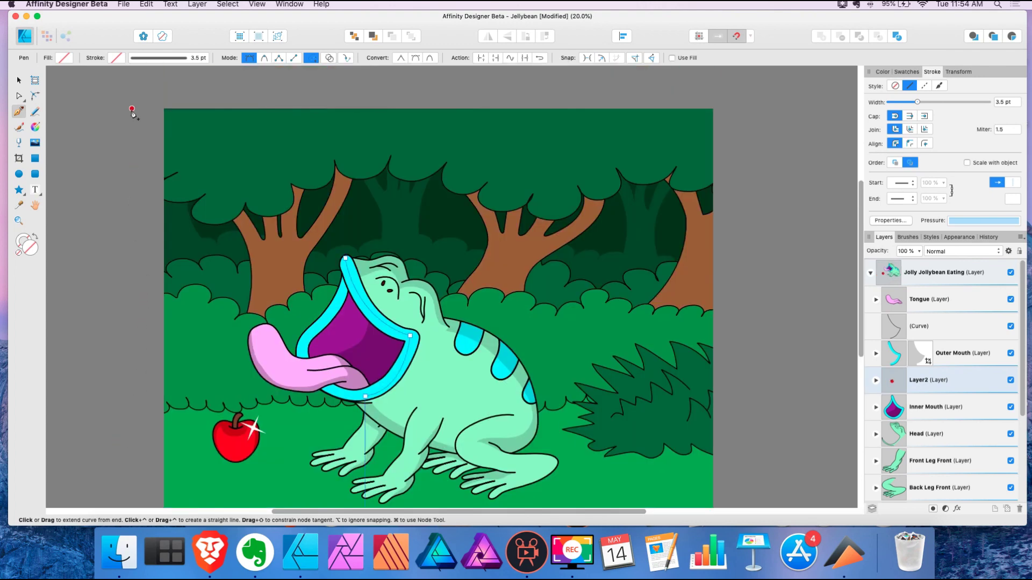
left_click(138, 98)
left_click(335, 99)
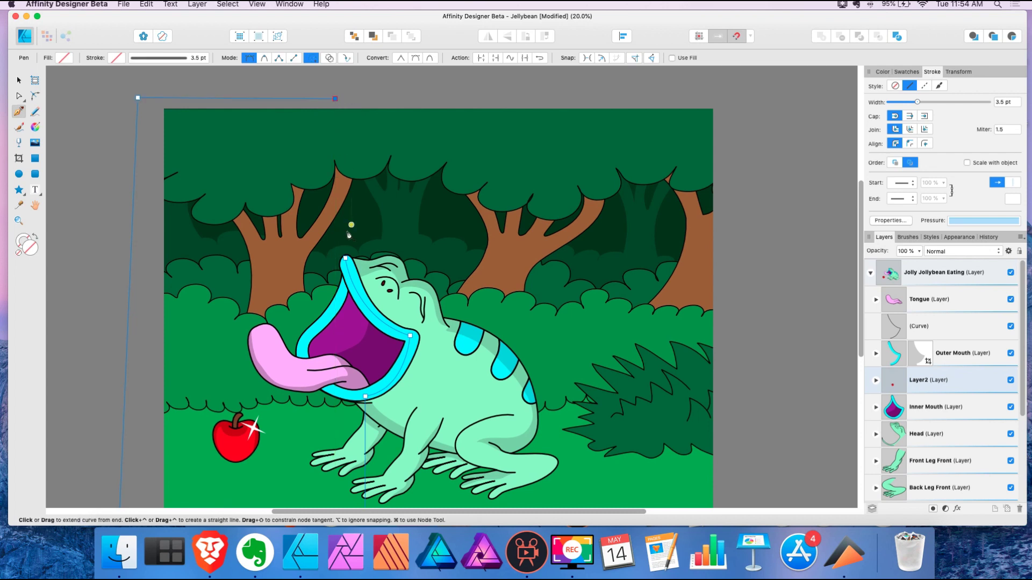
left_click_drag(346, 260, 352, 317)
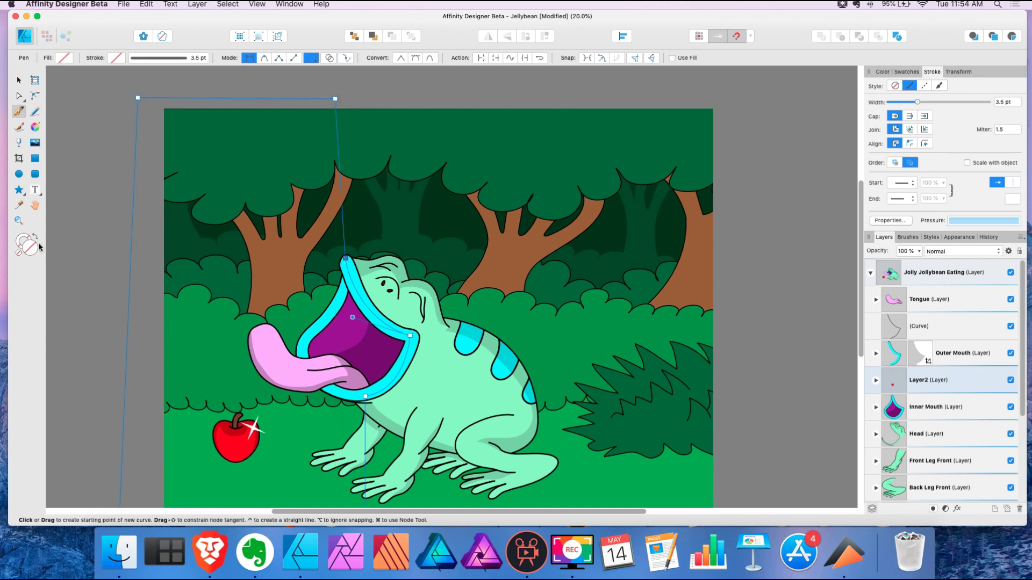
Fill the new closed shape with black and apply it as a mask to Layer2
left_click(878, 72)
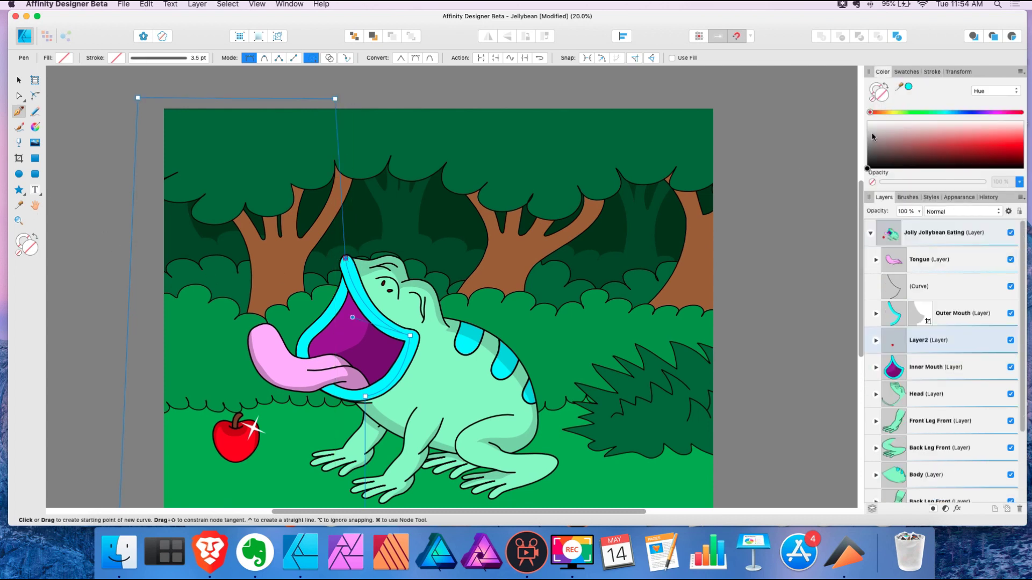
left_click(876, 162)
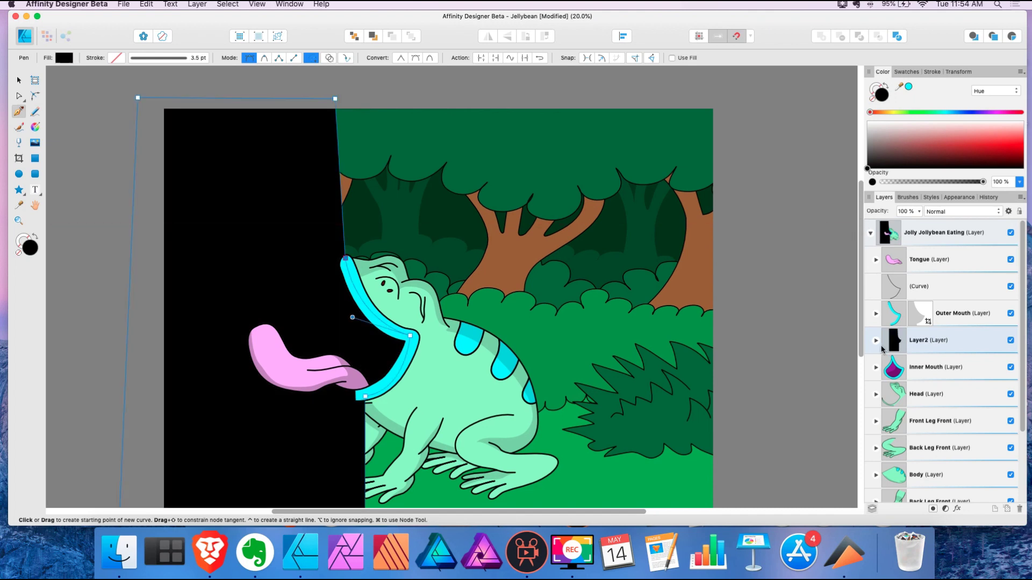
left_click(876, 340)
left_click_drag(897, 369, 891, 341)
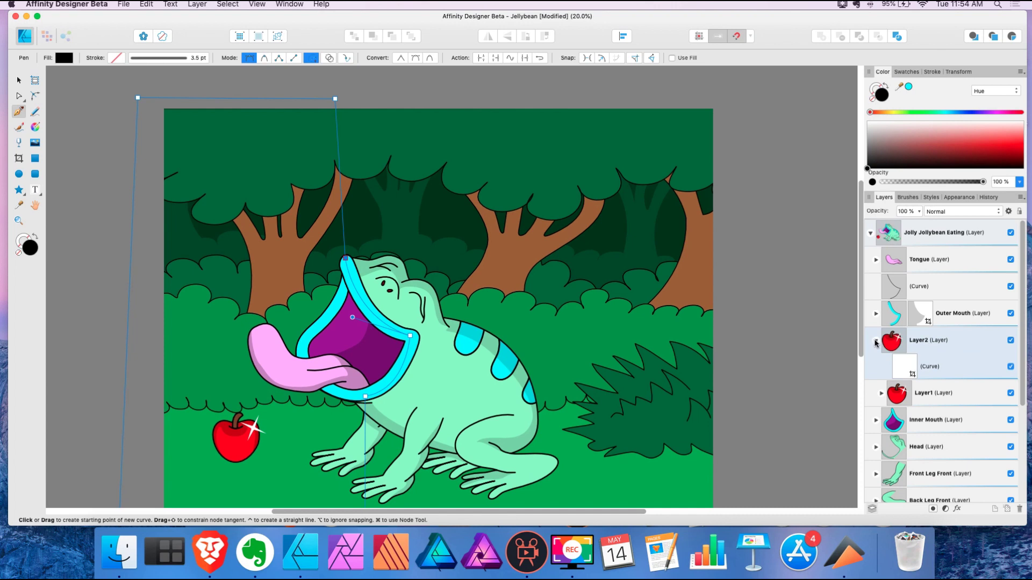
Select the apple's Layer1 with the Move tool and nest the Tongue layer inside Inner Mouth
left_click(907, 391)
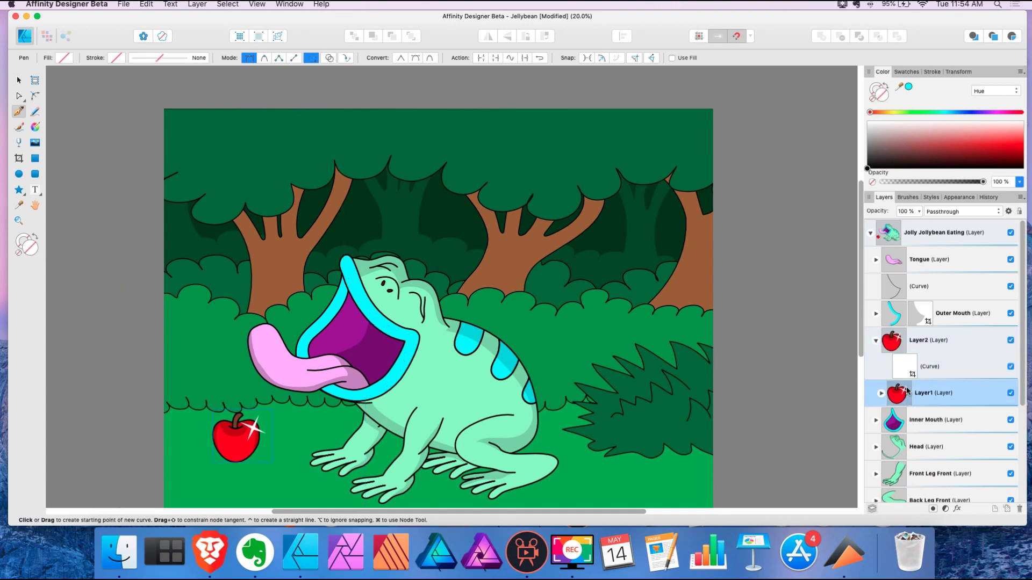
left_click(18, 81)
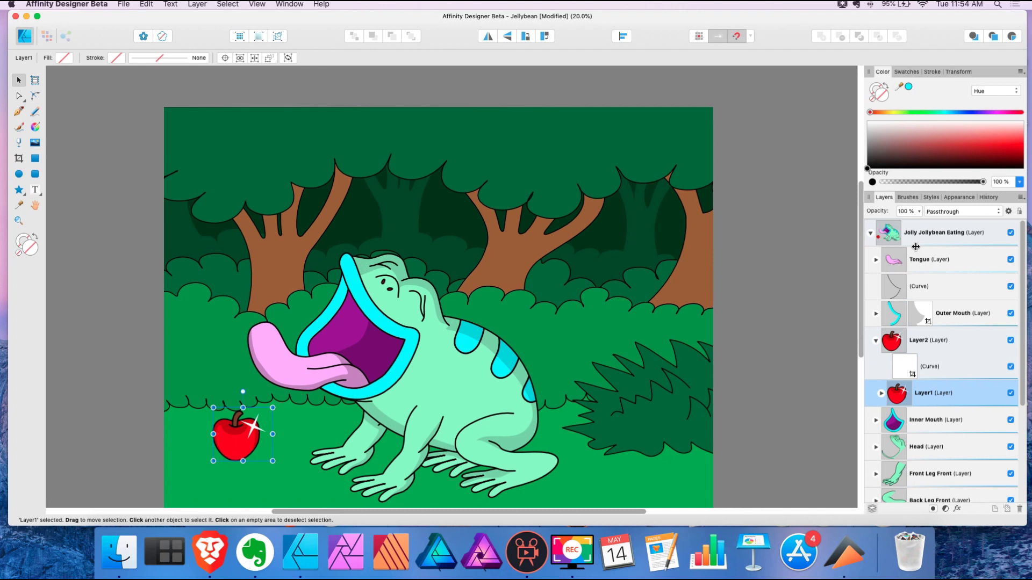
left_click_drag(897, 260, 916, 437)
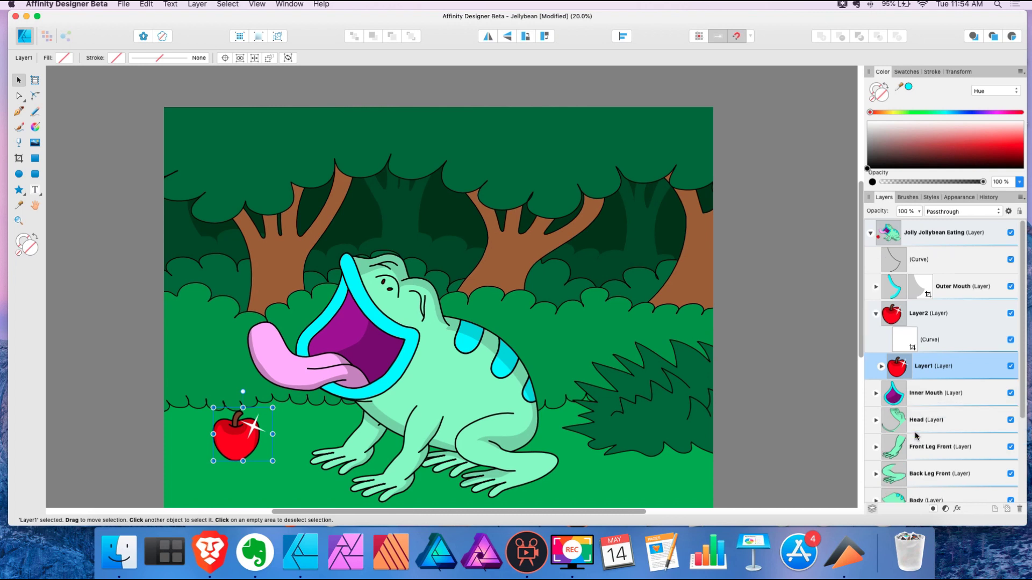
Select the apple's Layer1 inside Layer2 and move the apple from the grass up to the frog's open mouth
left_click(876, 317)
left_click(921, 317)
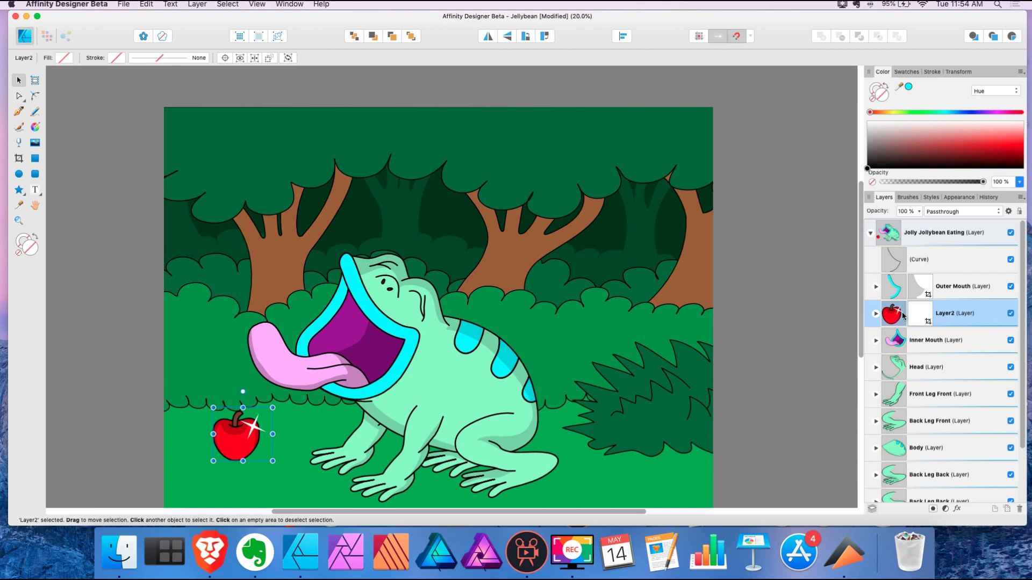
left_click(874, 316)
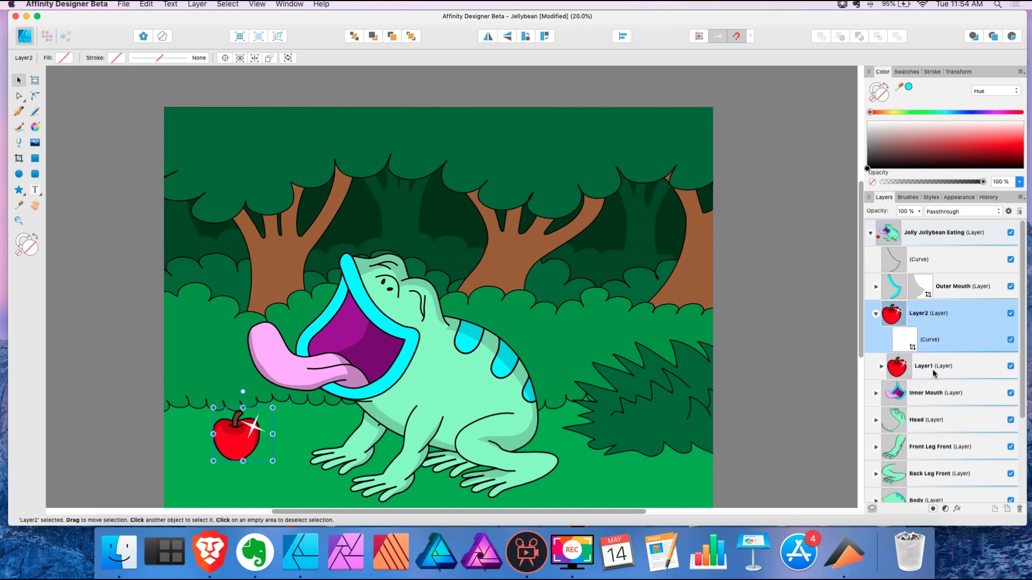
left_click(932, 369)
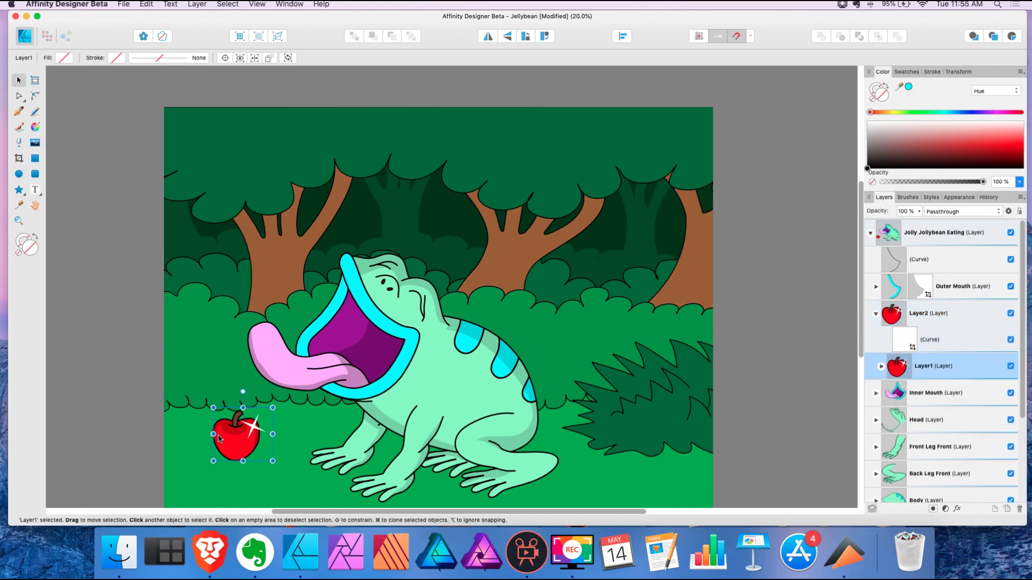
mouse_move(241, 440)
left_mouse_down()
mouse_move(226, 363)
mouse_move(253, 308)
mouse_move(322, 363)
mouse_move(466, 372)
mouse_move(406, 374)
mouse_move(299, 347)
mouse_move(412, 366)
mouse_move(360, 331)
mouse_move(306, 329)
mouse_move(386, 355)
mouse_move(392, 347)
mouse_move(311, 327)
left_mouse_up()
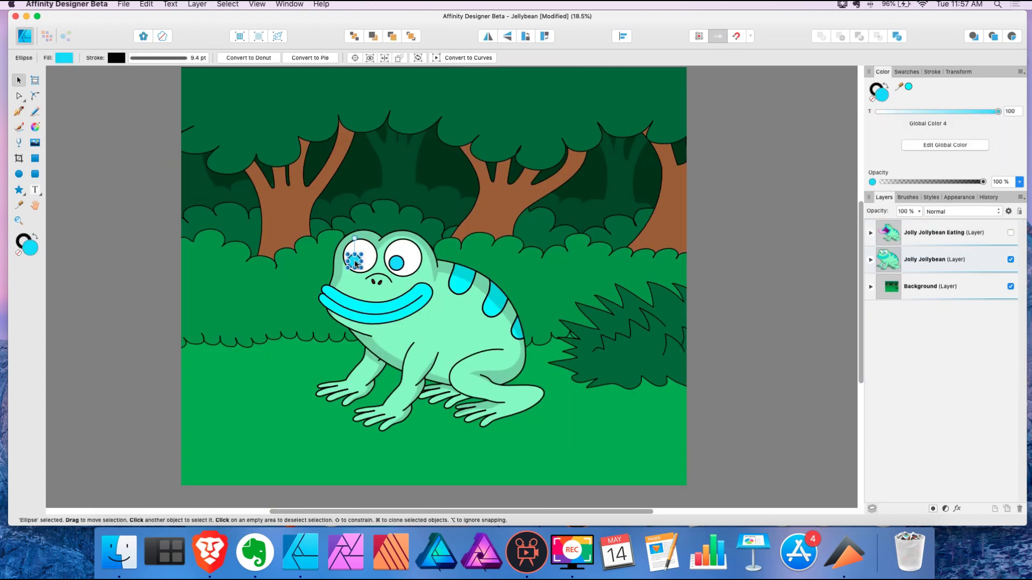
left_click(910, 260)
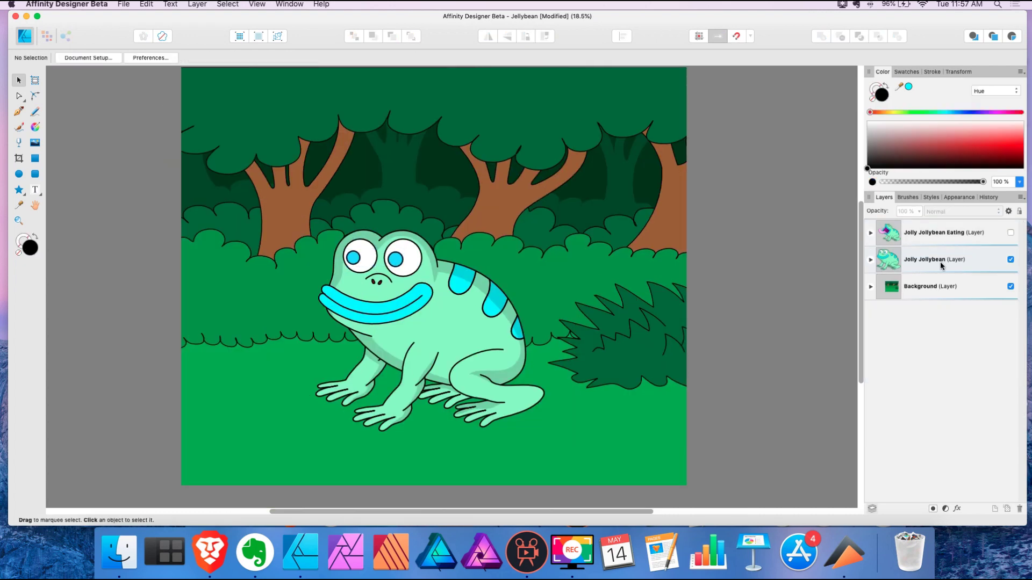
left_click(913, 286, "shift")
left_click_drag(464, 302, 581, 302)
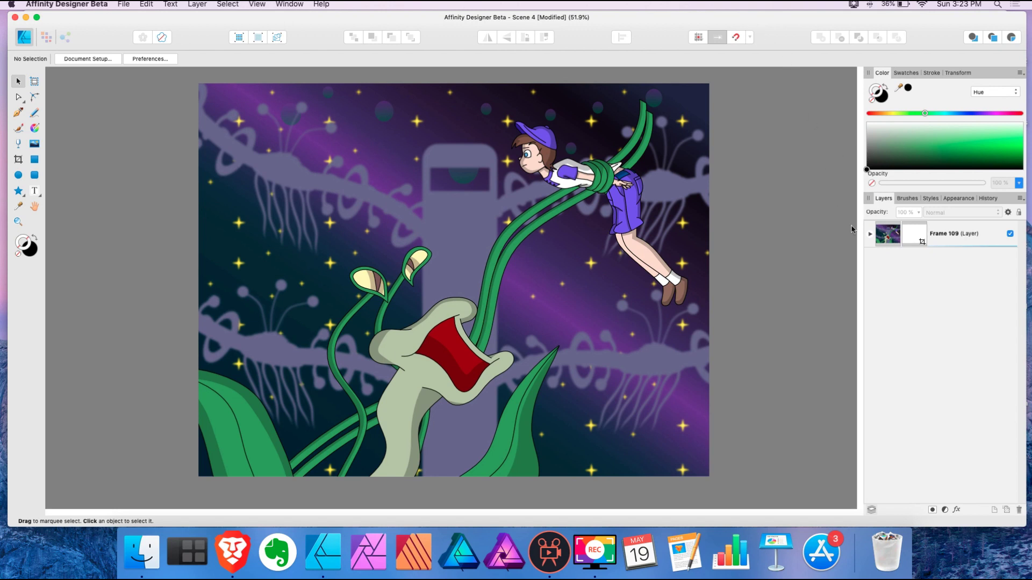
Expand Frame 109 and its plant layer Figure 1, and select the Mouth layer inside it
left_click(869, 235)
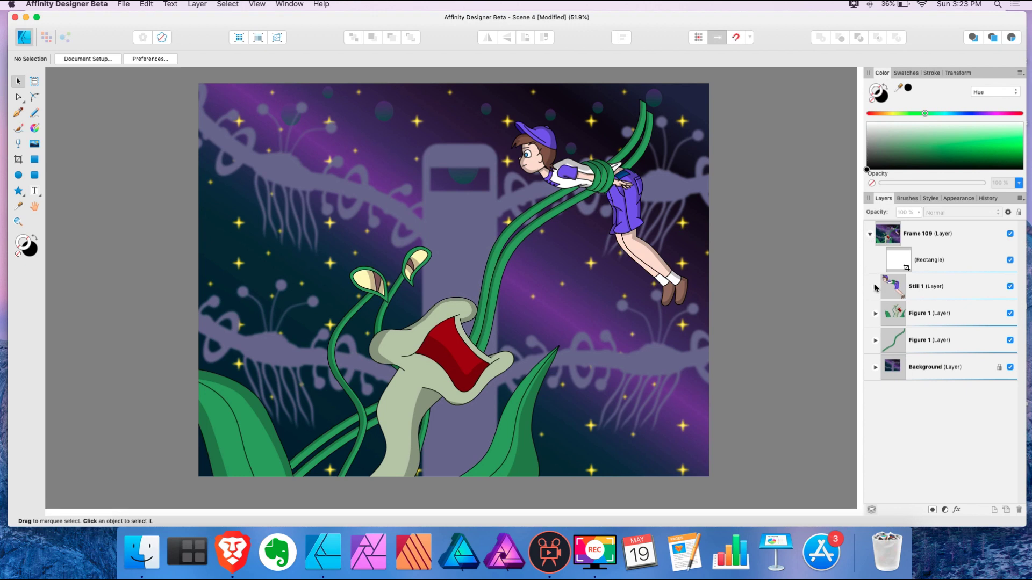
left_click(875, 314)
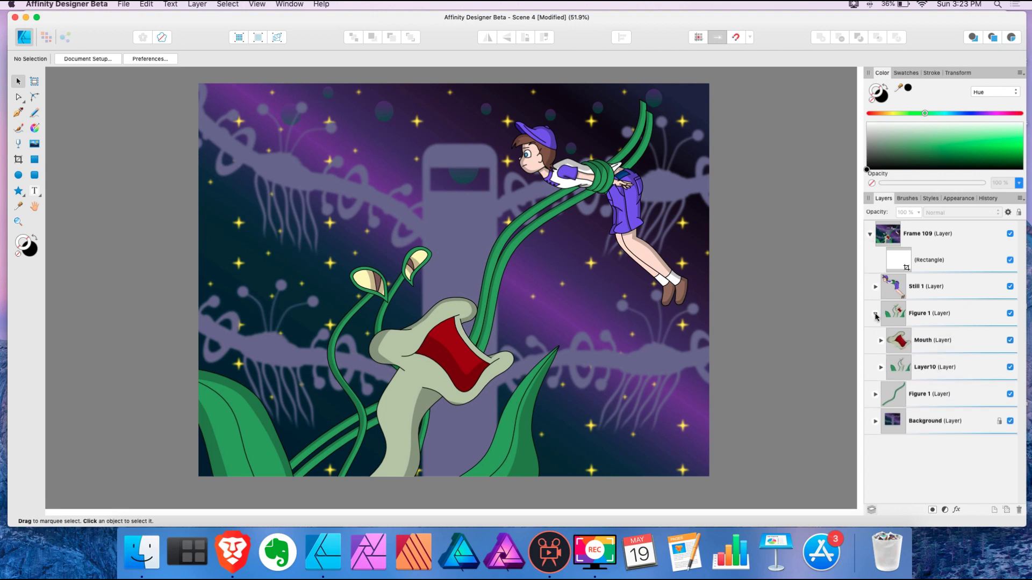
left_click(934, 340)
Try moving the whole Mouth layer and its outer curve away from the plant's neck, undoing each move, and clear the selection
left_click_drag(451, 337, 511, 299)
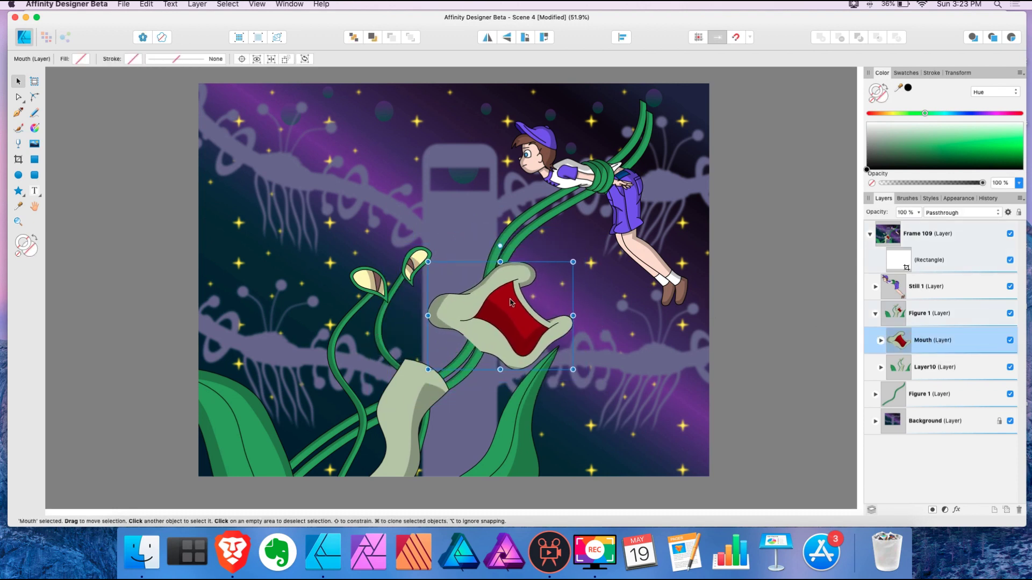
key("super+z")
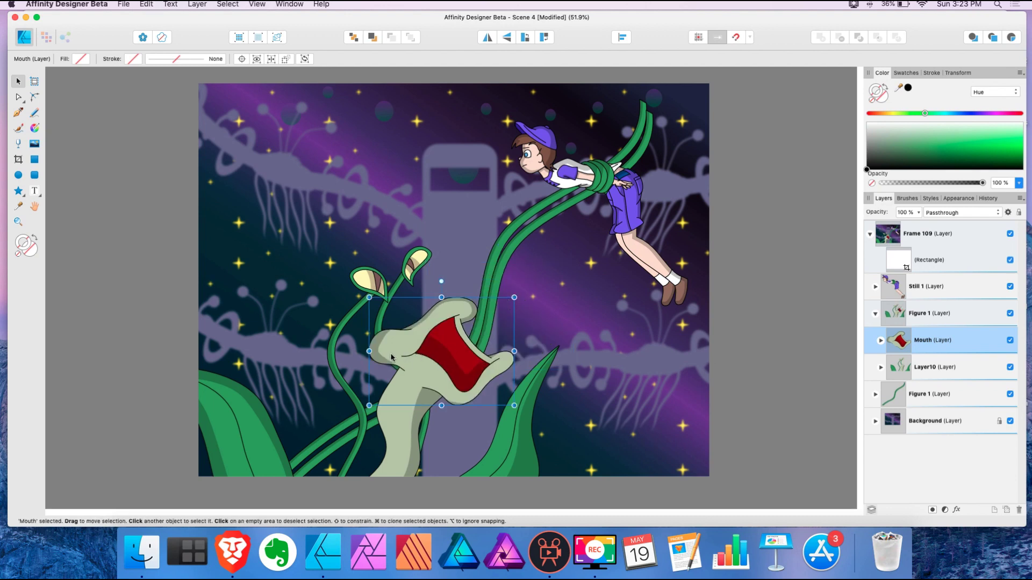
scroll(399, 353, "up", 5)
double_click(415, 337)
left_click_drag(422, 332, 606, 200)
key("super+z")
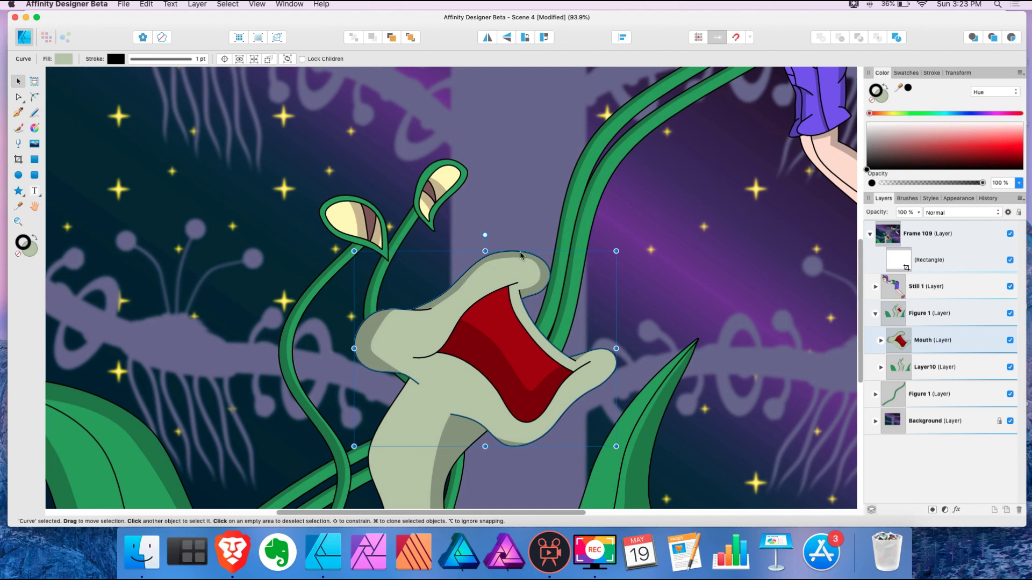
scroll(486, 244, "down", 4)
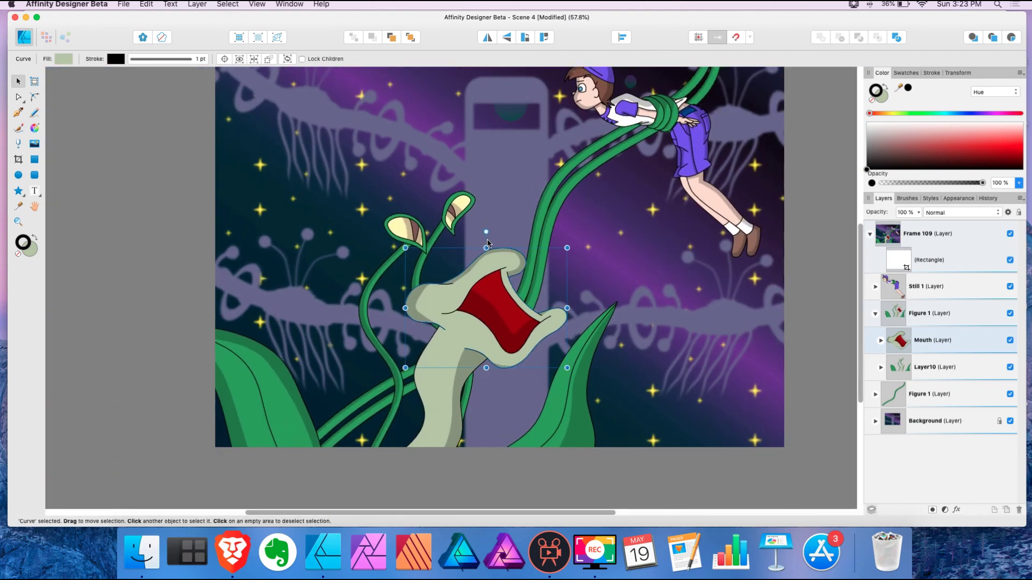
left_click(488, 242)
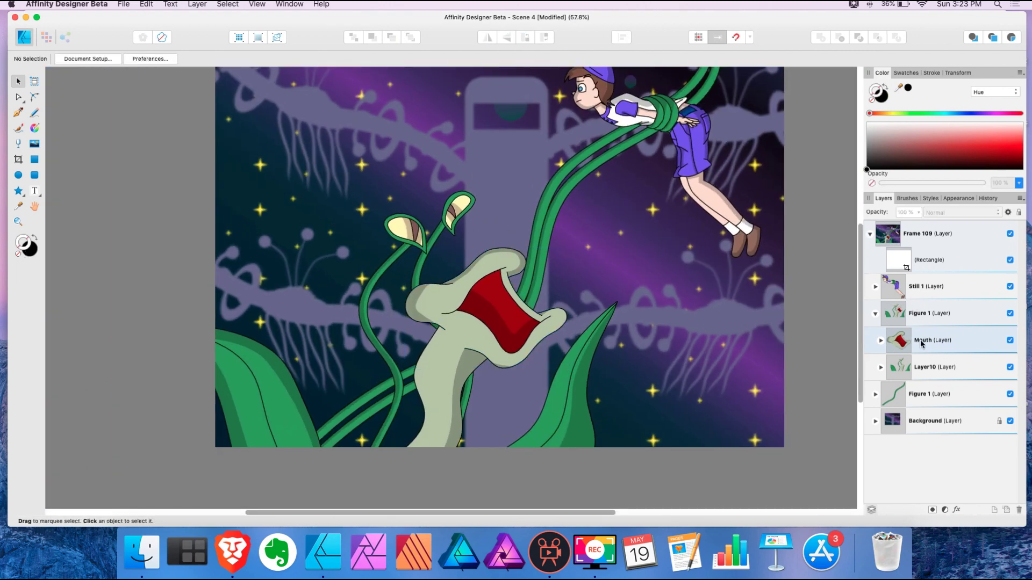
Duplicate the plant's Mouth layer and rename the upper copy Outer Mouth
left_click_drag(920, 340, 994, 510)
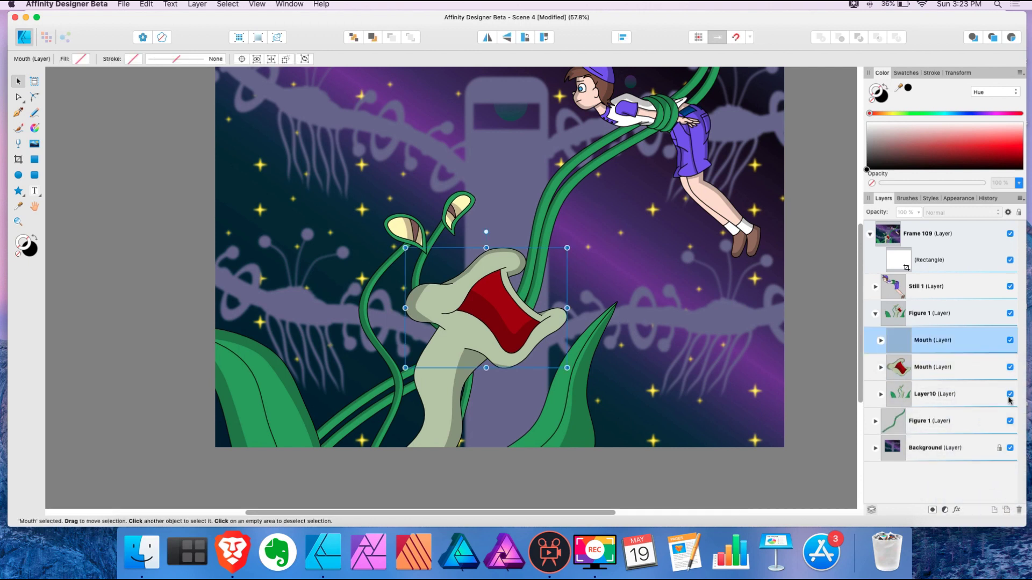
double_click(919, 342)
type("Outer")
key("Return")
Rename the lower Mouth layer Inner Mouth and hide it
left_click(917, 370)
double_click(917, 369)
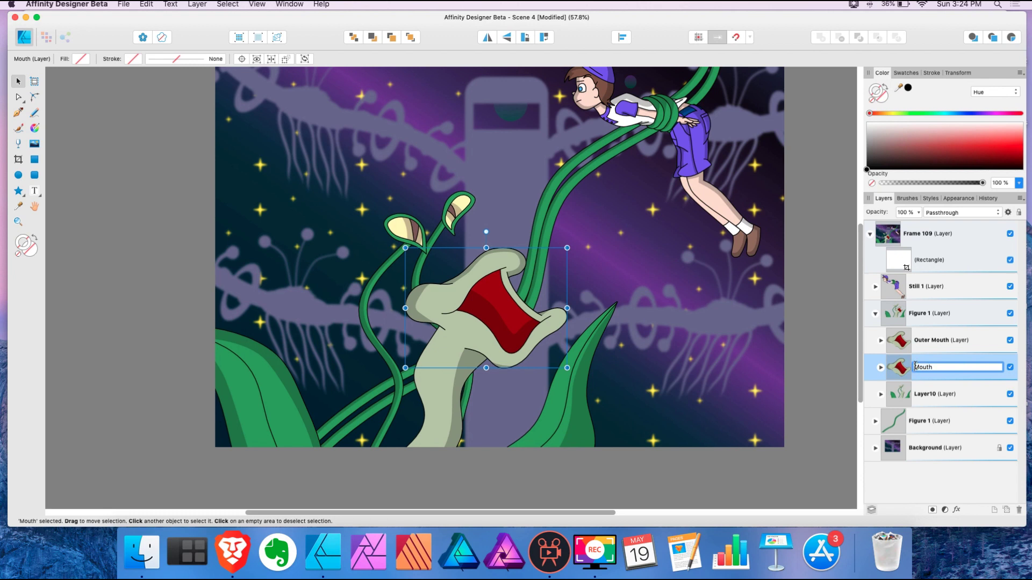
type("Inner")
key("Return")
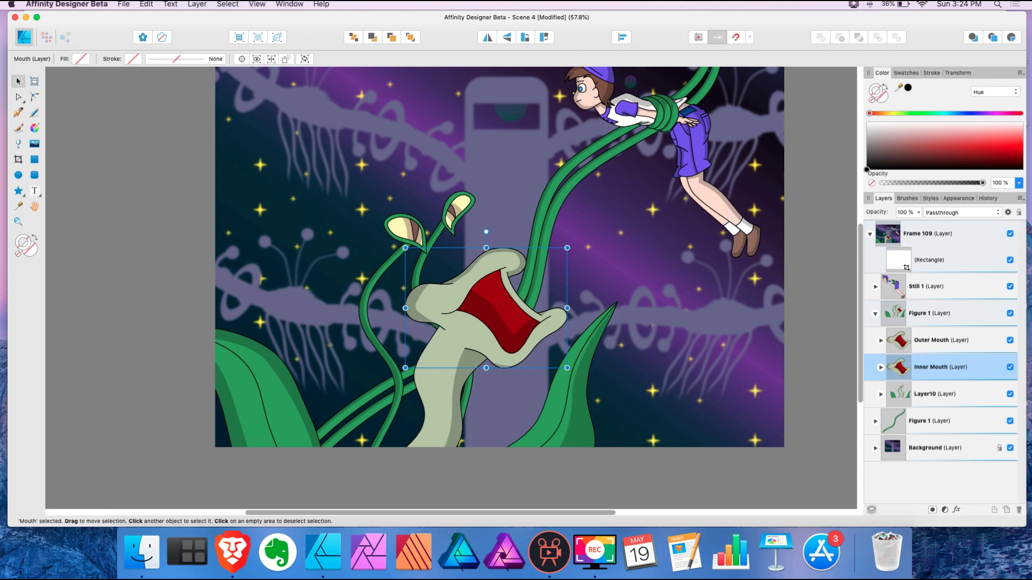
left_click(1011, 370)
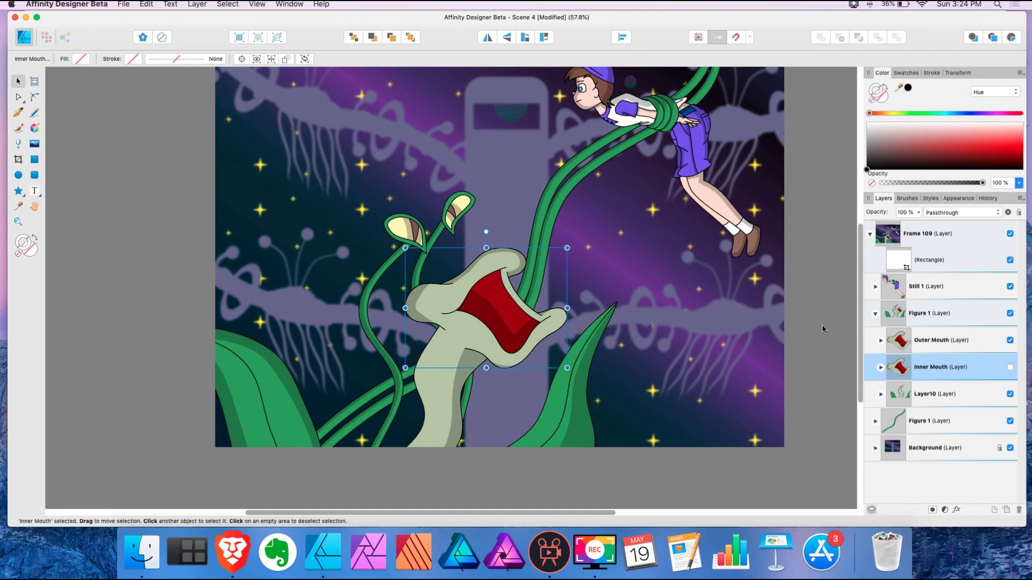
left_click(566, 314)
Delete the shading curve nested inside the red mouth-opening curve of Outer Mouth
scroll(528, 304, "up", 5)
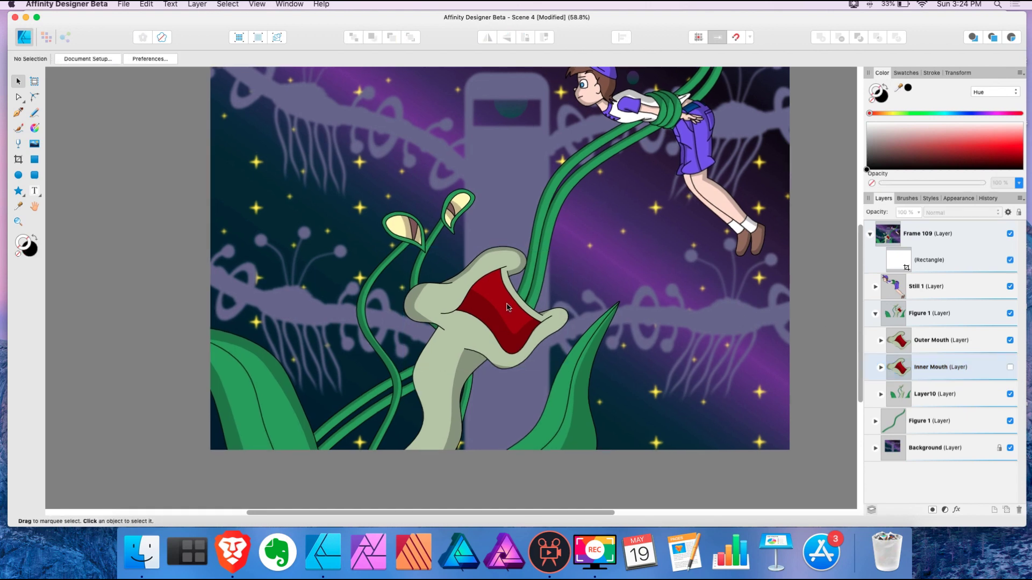
scroll(506, 309, "up", 8)
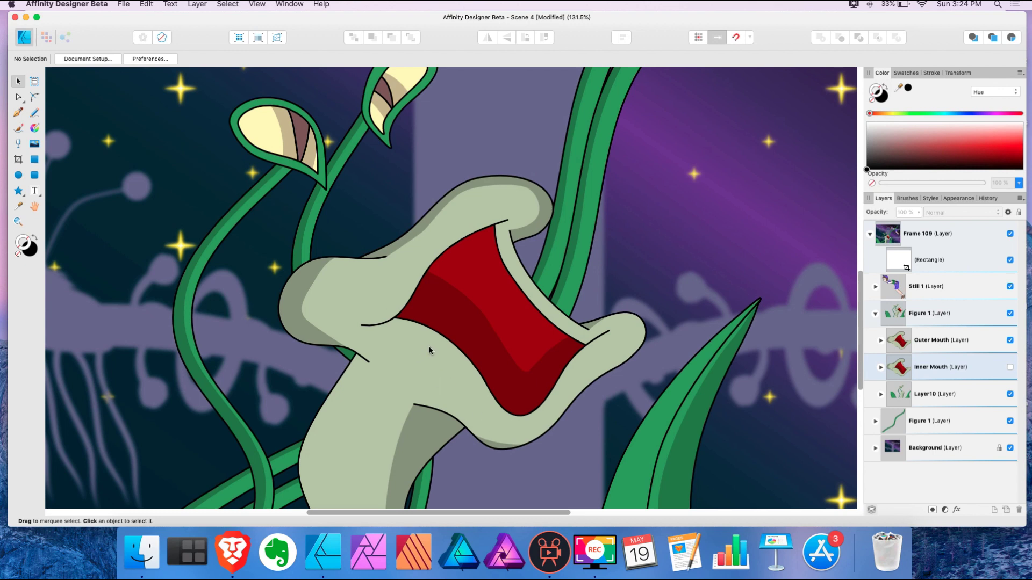
left_click(880, 341)
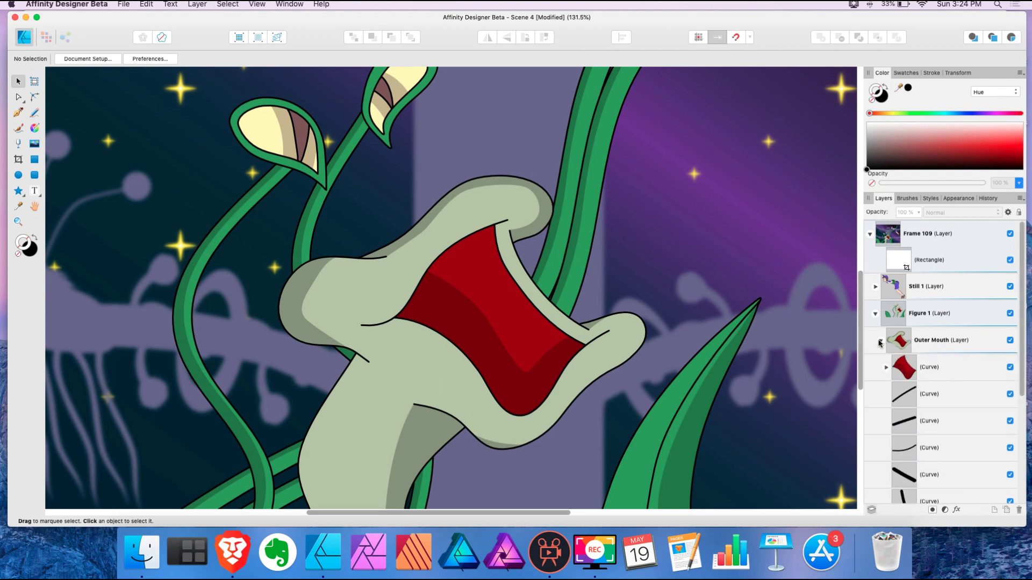
left_click(886, 368)
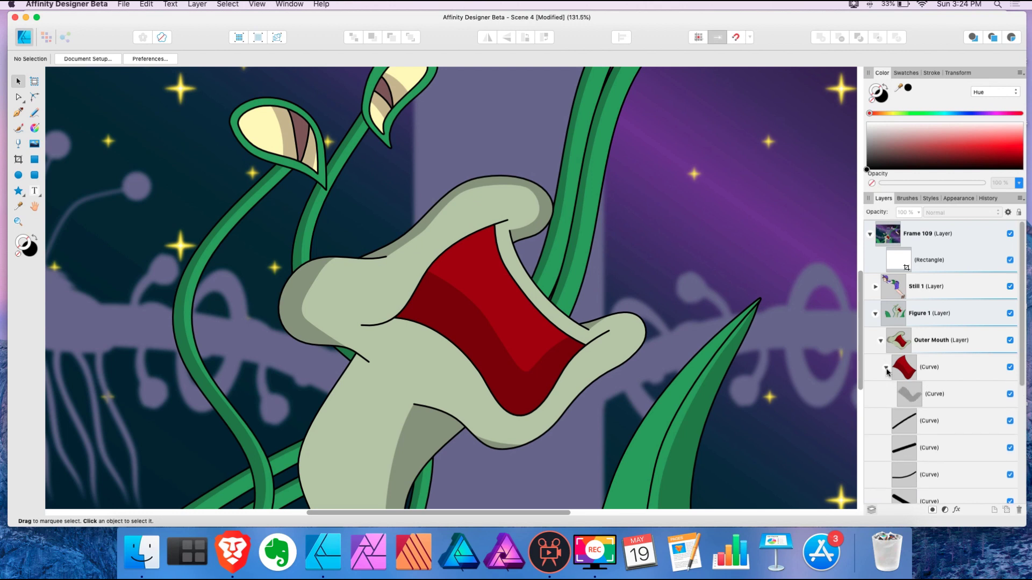
left_click(936, 396)
key("Delete")
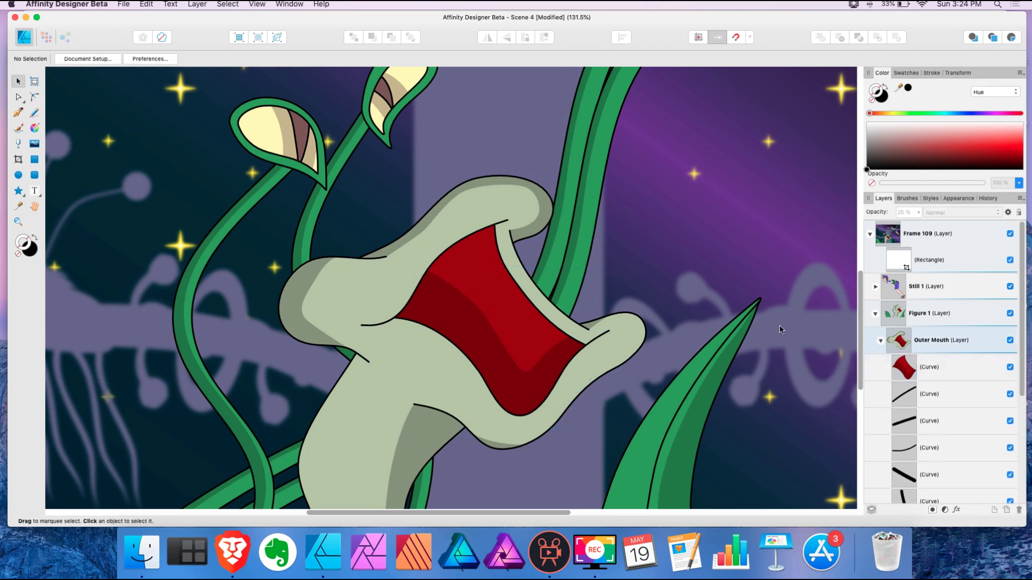
Remove the red fill from the mouth-opening curve in Outer Mouth, keeping only its black stroke
left_click(917, 368)
left_click(30, 249)
left_click(18, 256)
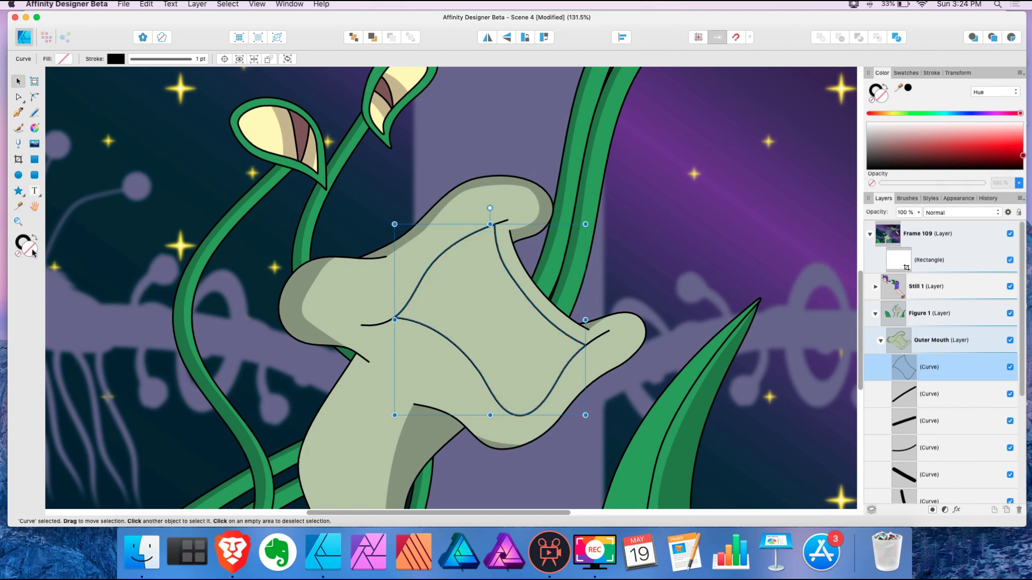
Break the mouth-opening curve with the Node tool at the node in the mouth's left corner
left_click(20, 98)
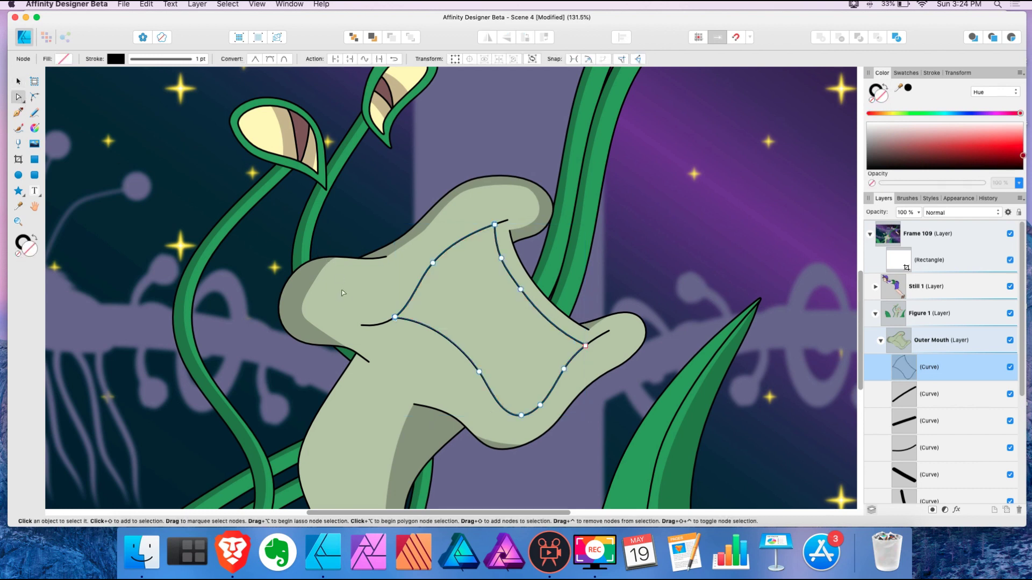
scroll(395, 322, "up", 10)
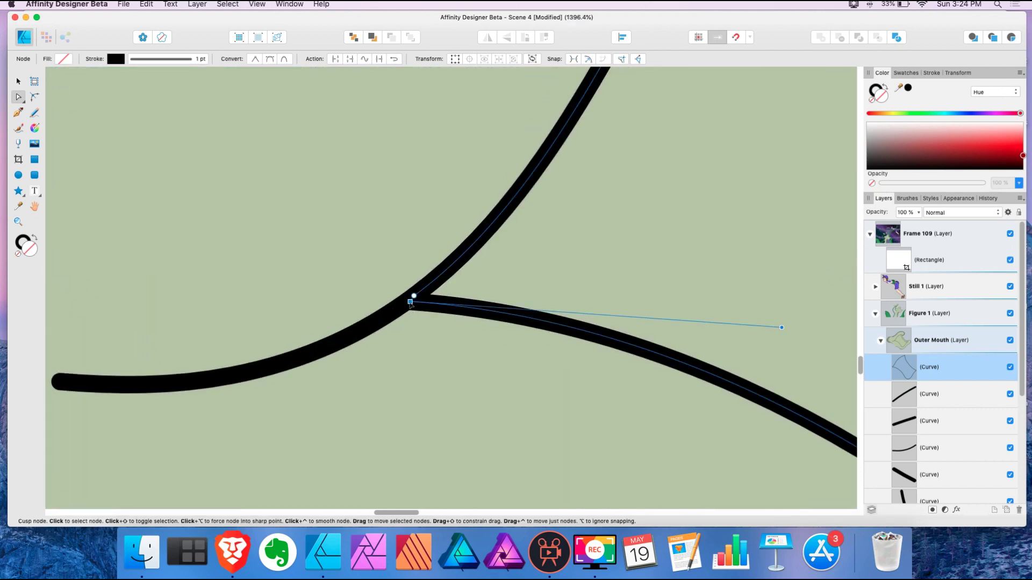
scroll(405, 301, "down", 2)
scroll(405, 301, "down", 8)
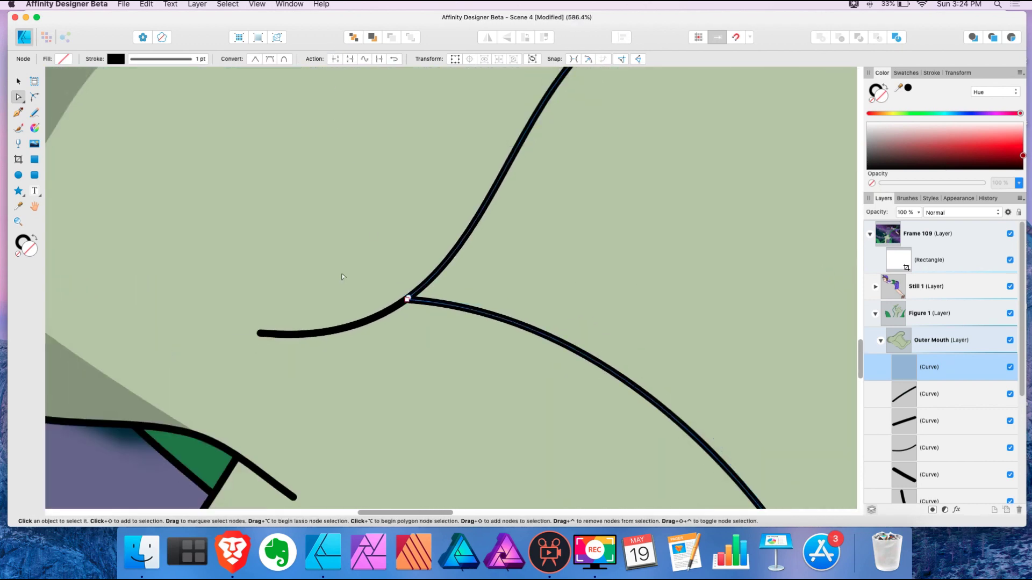
Break the mouth-opening curve again at its lowest node to separate the front lip line from the rest
scroll(342, 276, "up", 8)
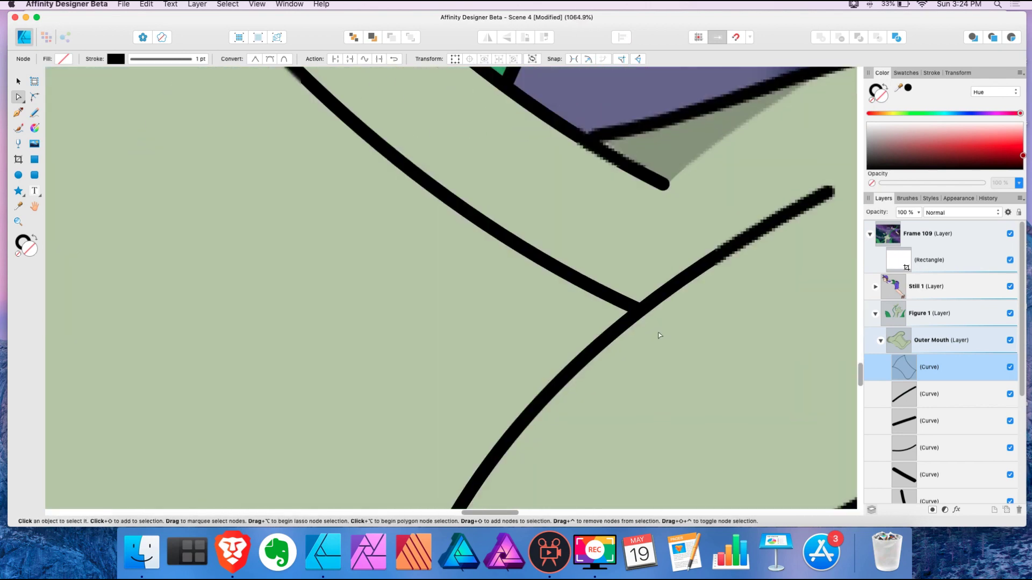
left_click(642, 310)
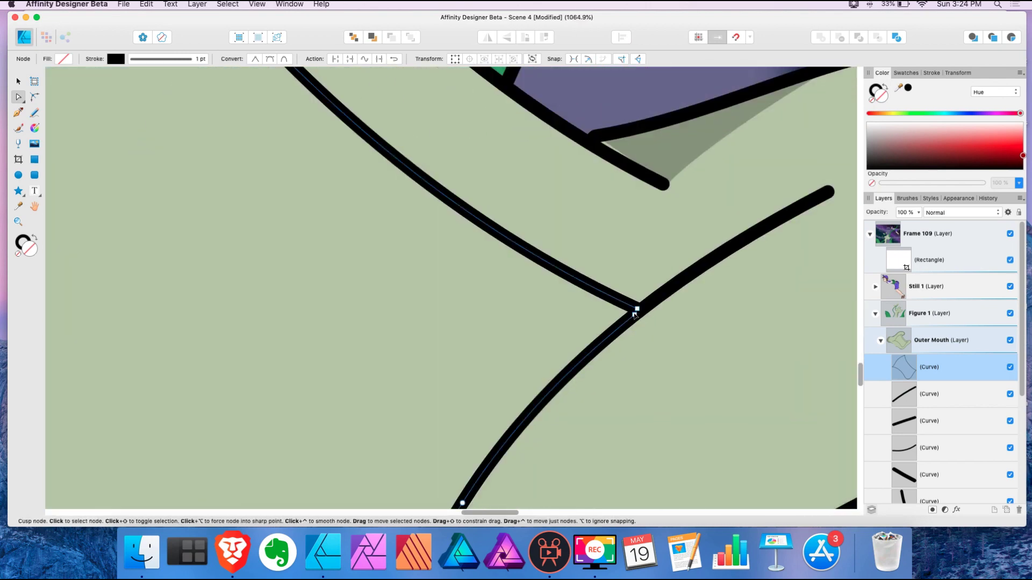
scroll(575, 314, "down", 8)
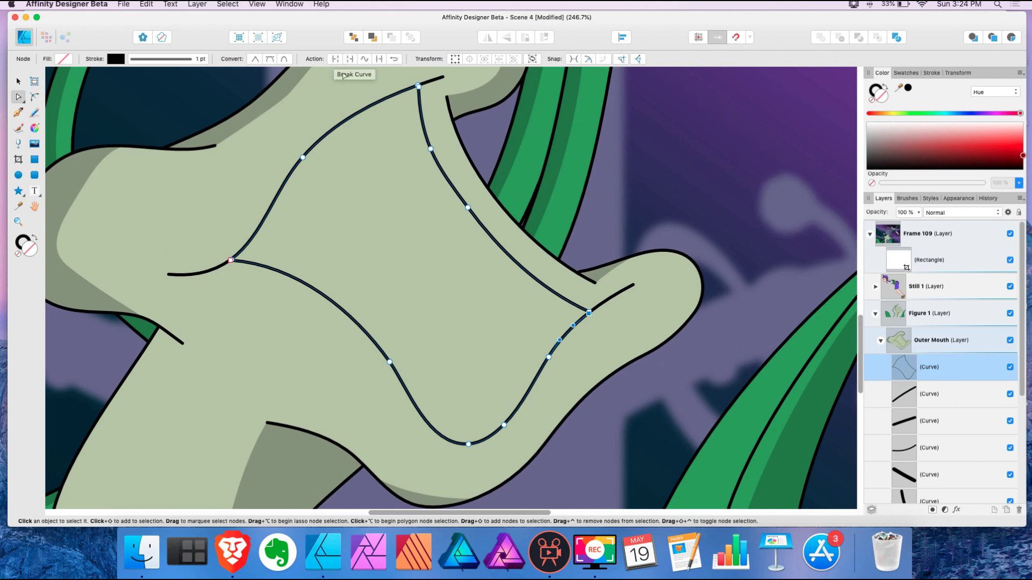
scroll(464, 455, "up", 2)
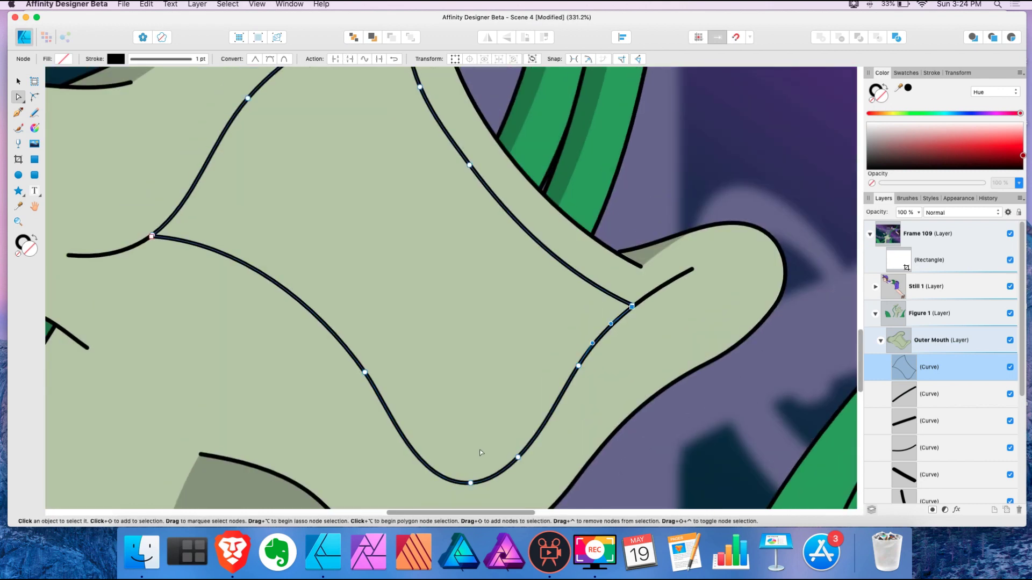
left_click(470, 484)
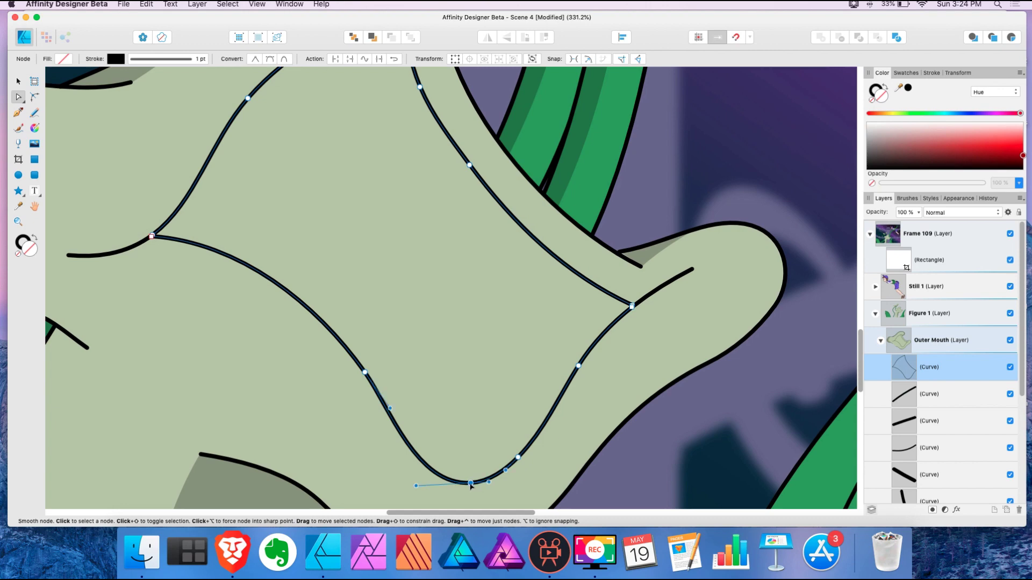
left_click(334, 62)
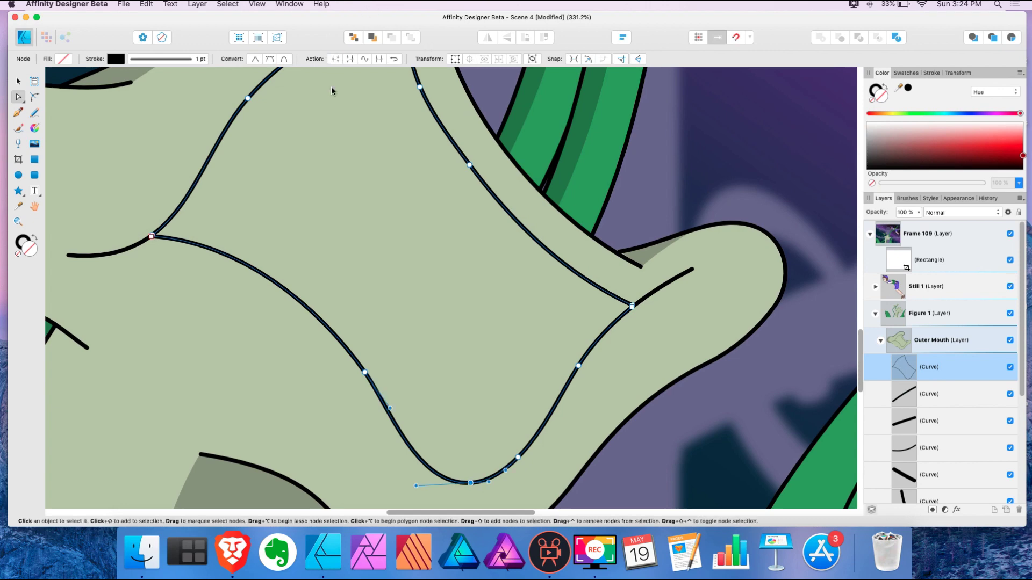
scroll(285, 178, "down", 3)
scroll(294, 186, "up", 3)
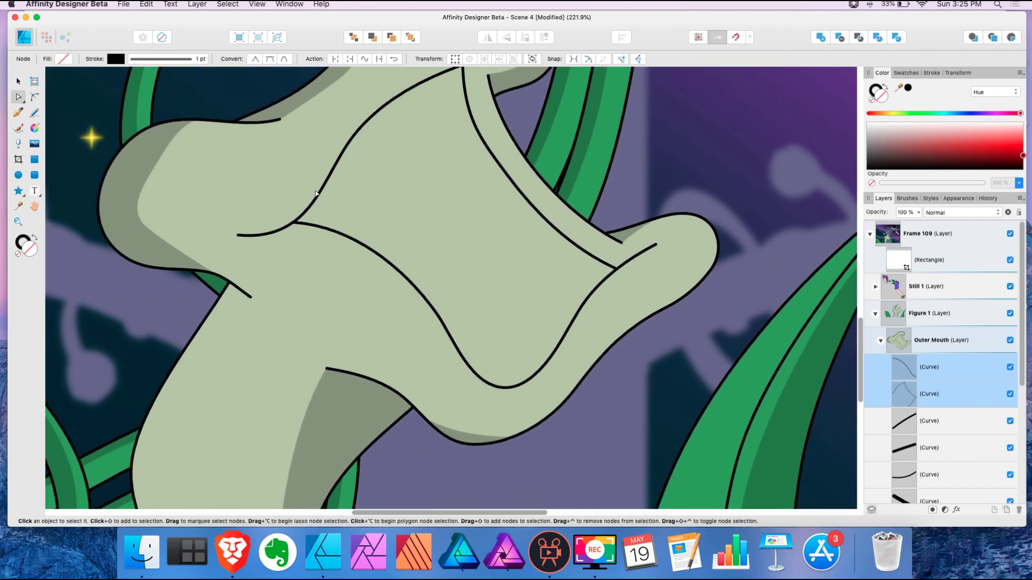
key("Escape")
Delete the remaining part of the mouth-opening outline and the short crease line at the mouth's left corner
scroll(370, 180, "down", 3)
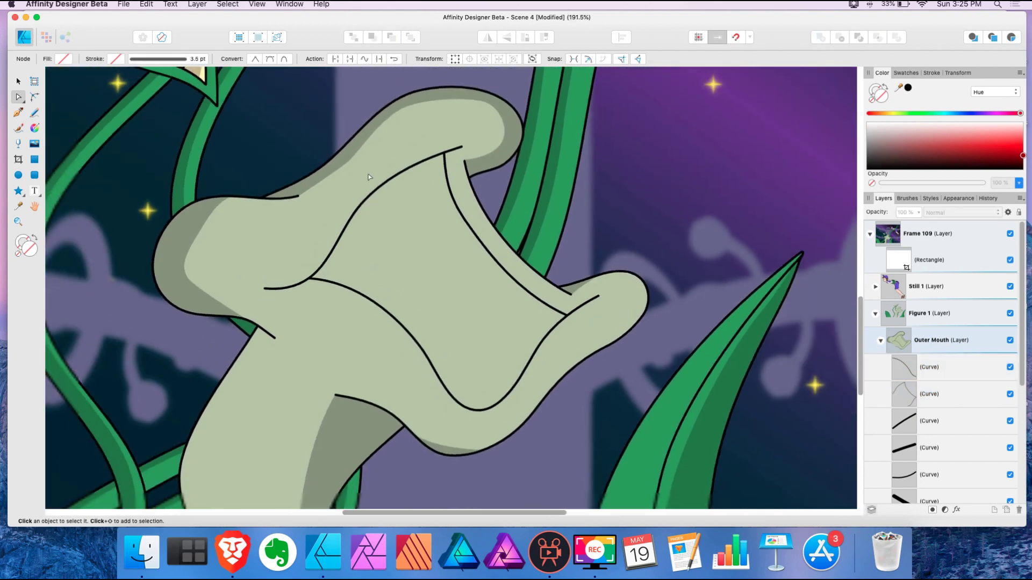
left_click(386, 181)
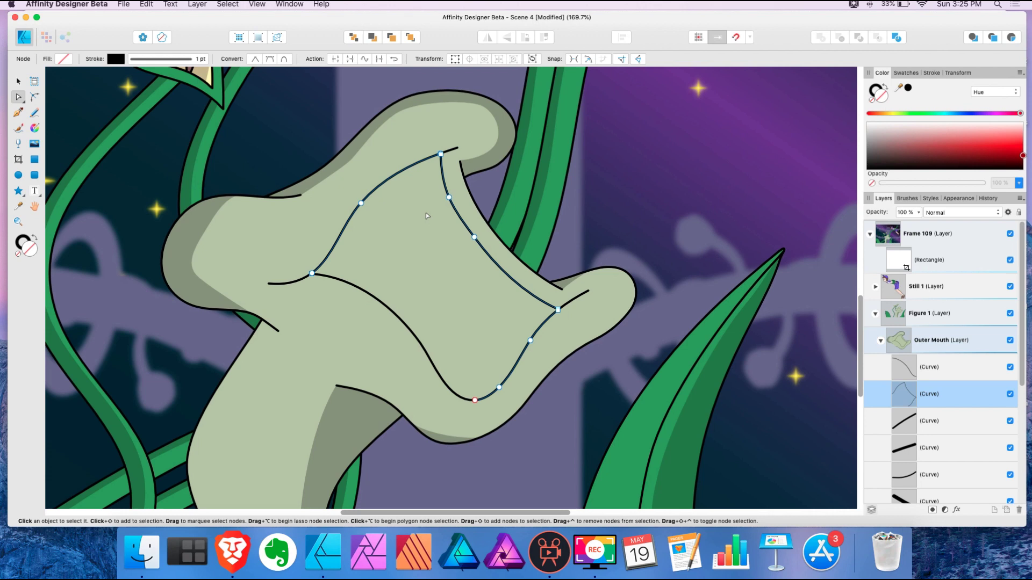
key("super+d")
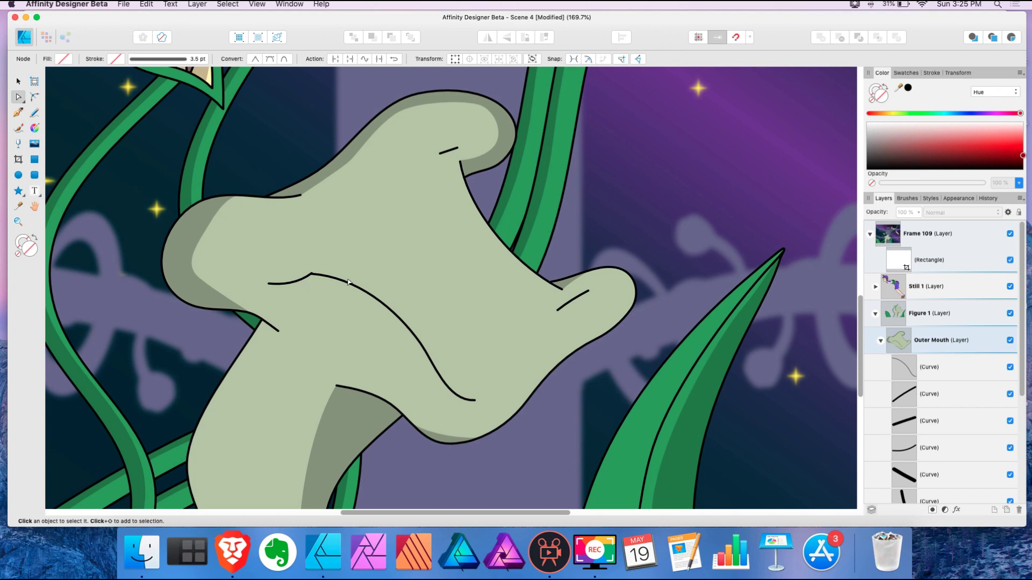
left_click(278, 286)
key("Delete")
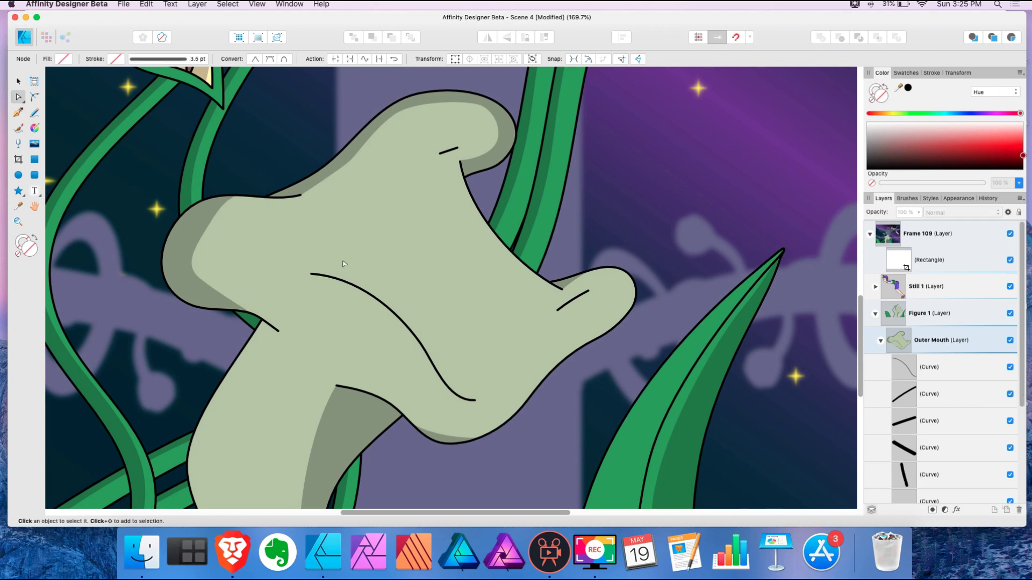
Duplicate the front lip curve in the Outer Mouth layer
left_click(929, 369)
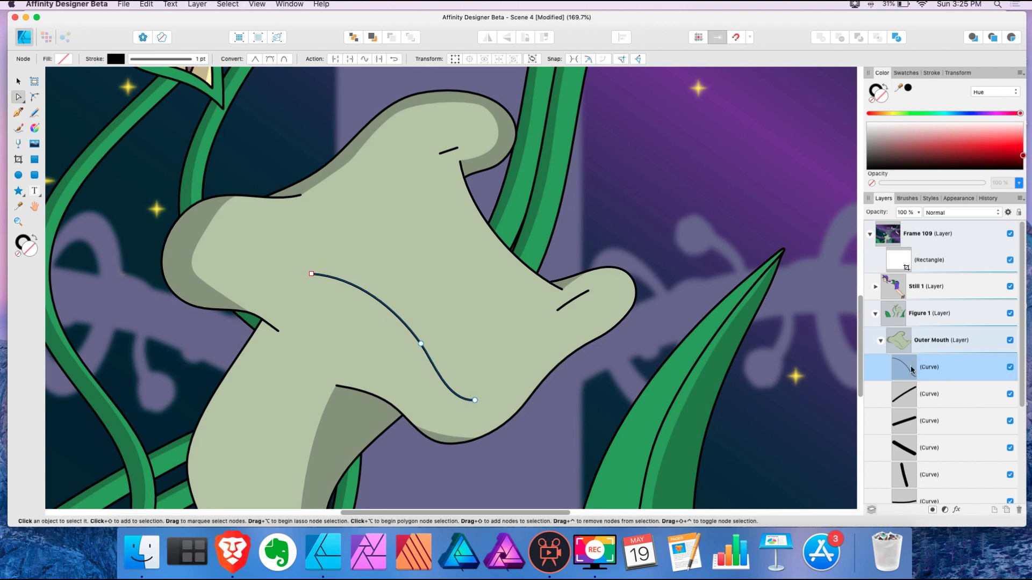
left_click(994, 510)
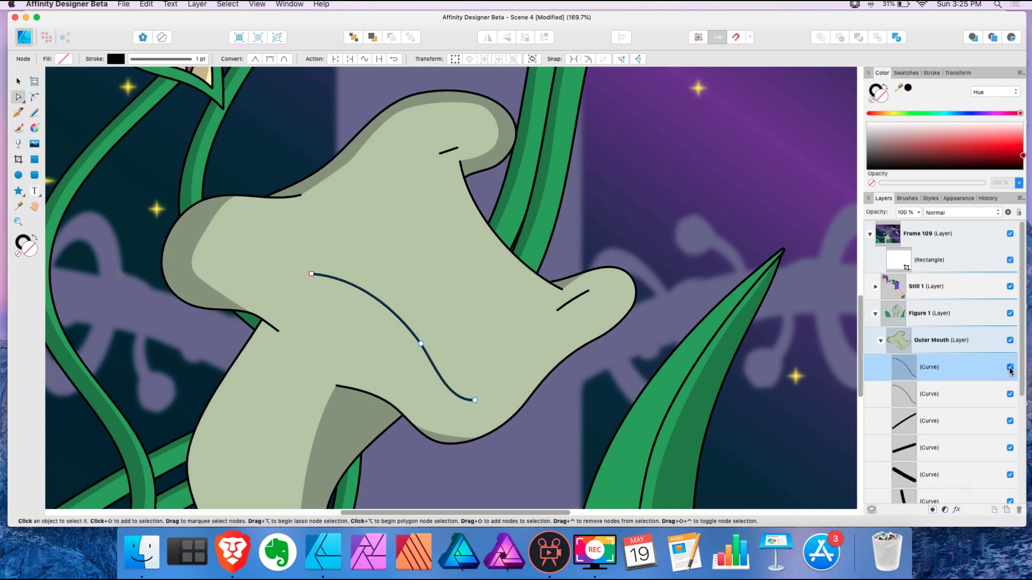
Extend the hidden duplicate of the front lip curve with the Pen tool into a closed shape around the lower lip
left_click(19, 113)
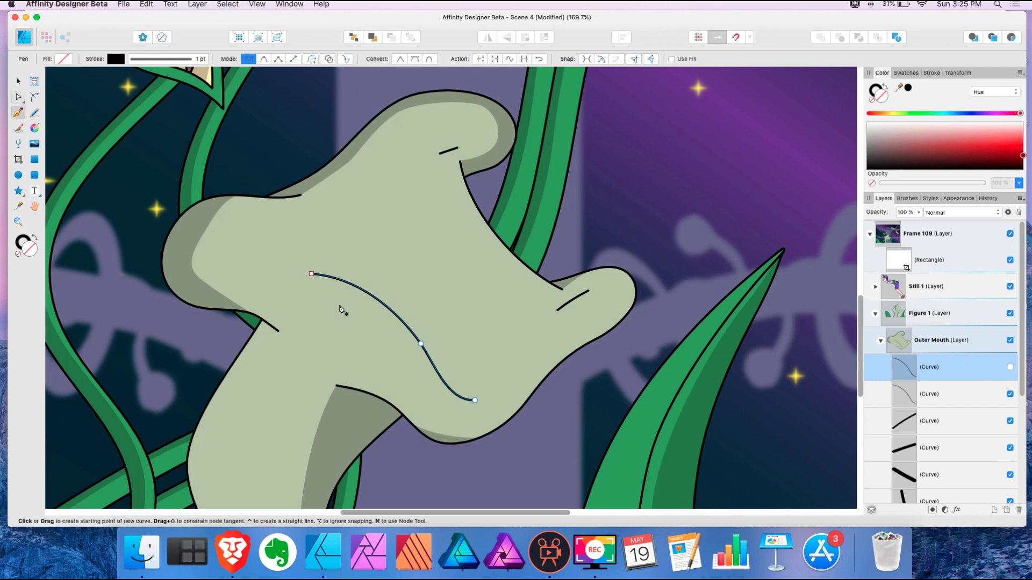
left_click(475, 401)
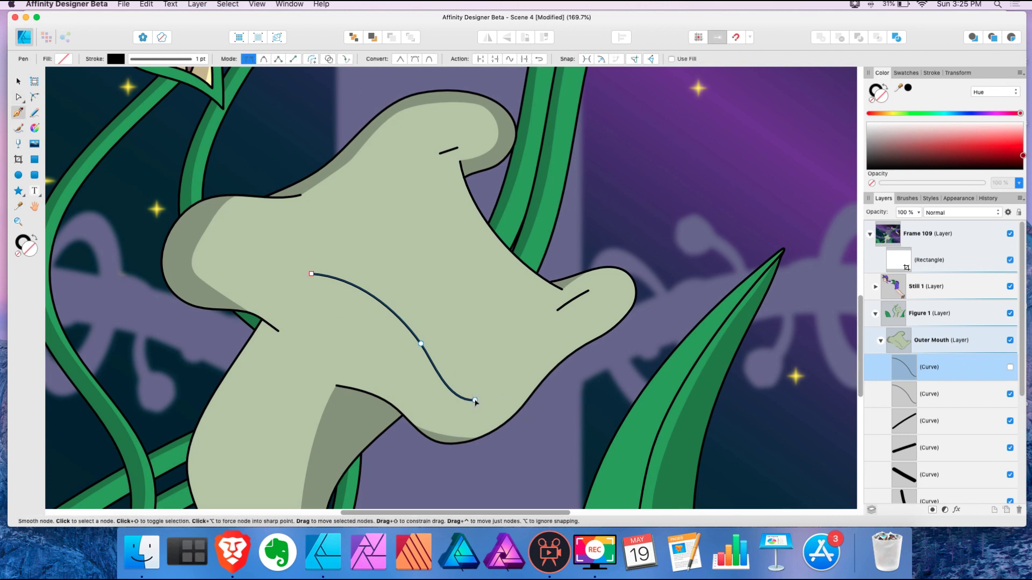
left_click(558, 398)
scroll(558, 398, "down", 4)
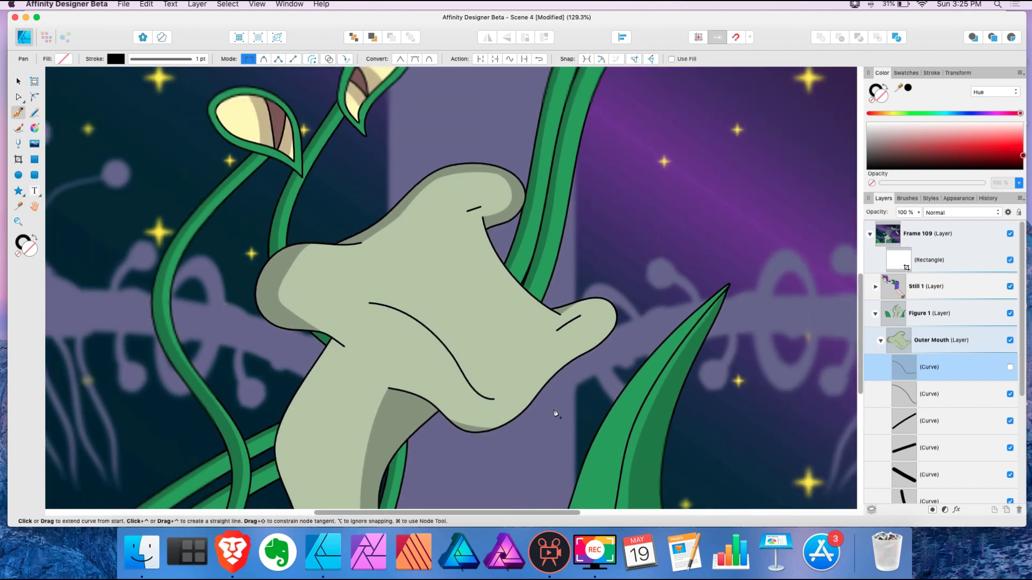
left_click_drag(516, 458, 445, 451)
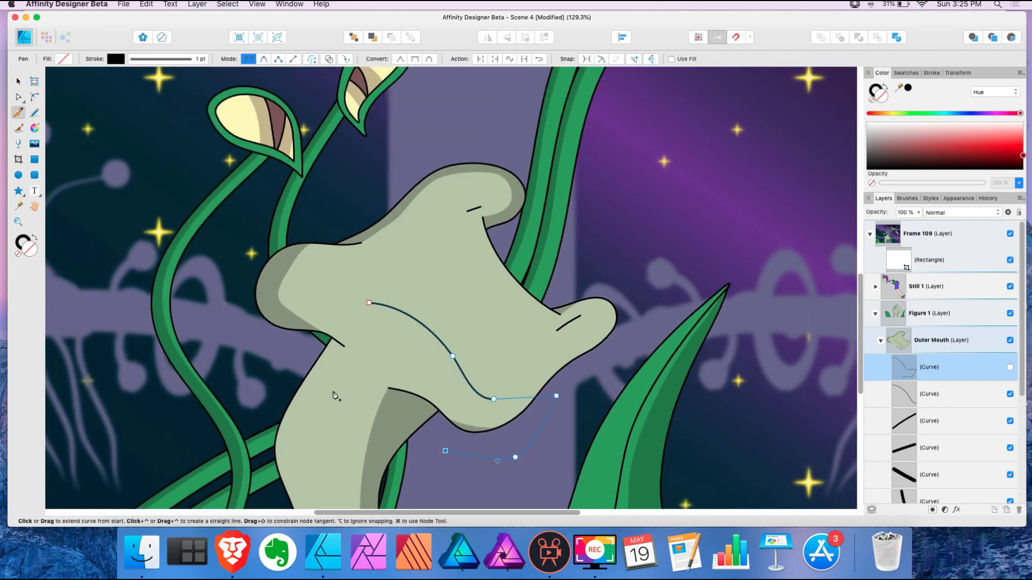
left_click(291, 363)
left_click_drag(250, 300, 254, 285)
left_click(369, 304)
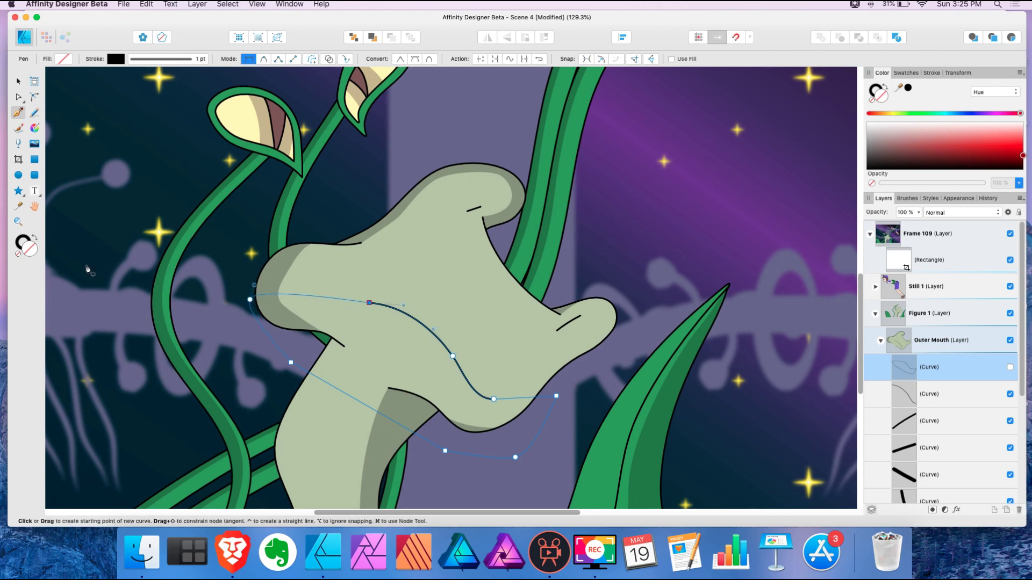
Fill the closed lip shape with black and apply it as a mask to the body curve in the Outer Mouth layer
left_click(36, 240)
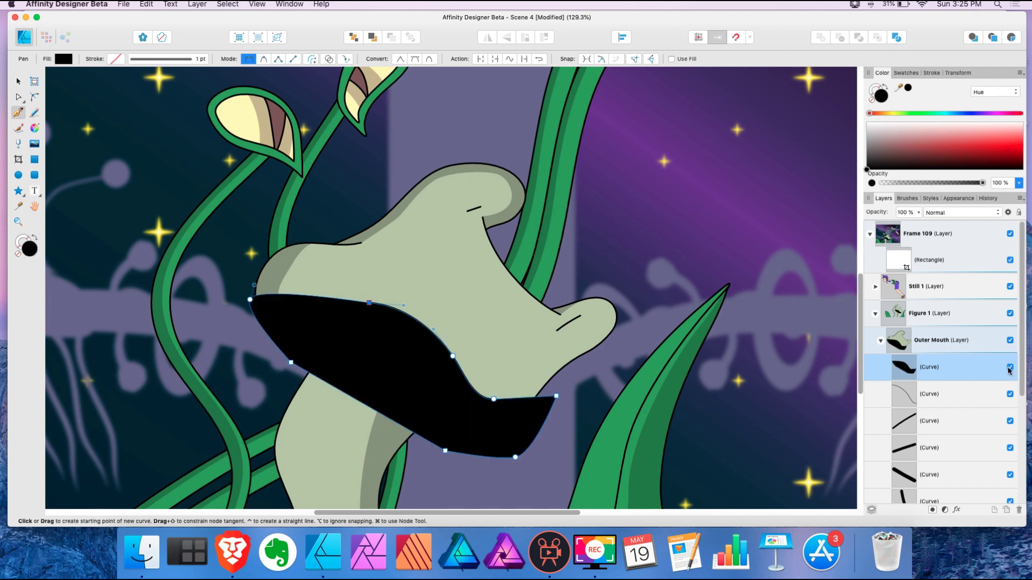
mouse_move(910, 371)
left_mouse_down()
mouse_move(915, 408)
mouse_move(924, 353)
mouse_move(916, 385)
left_mouse_up()
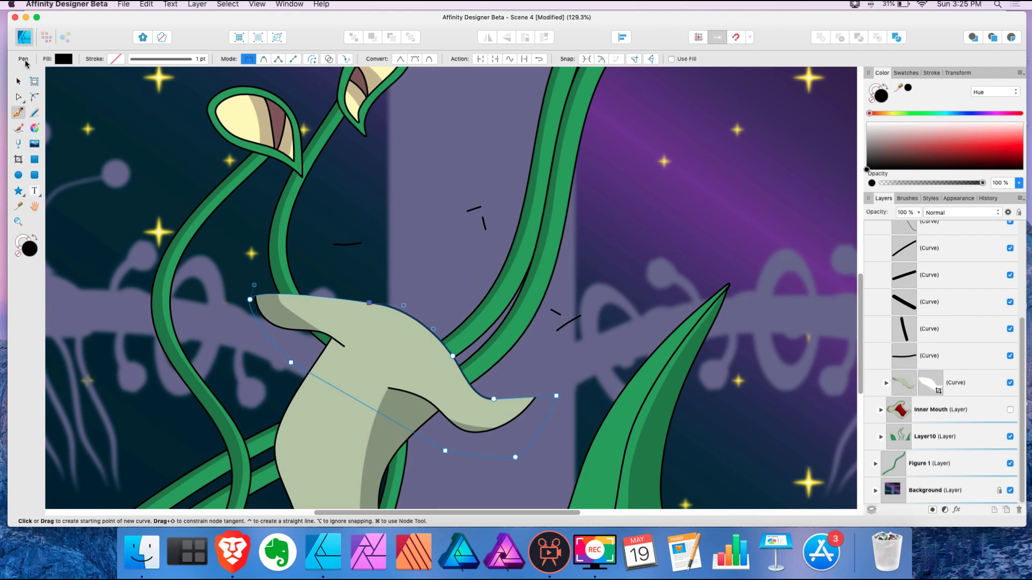
Delete the leftover short crease lines floating above the masked lip in the Outer Mouth layer and collapse the layer
left_click(17, 81)
scroll(361, 229, "up", 4)
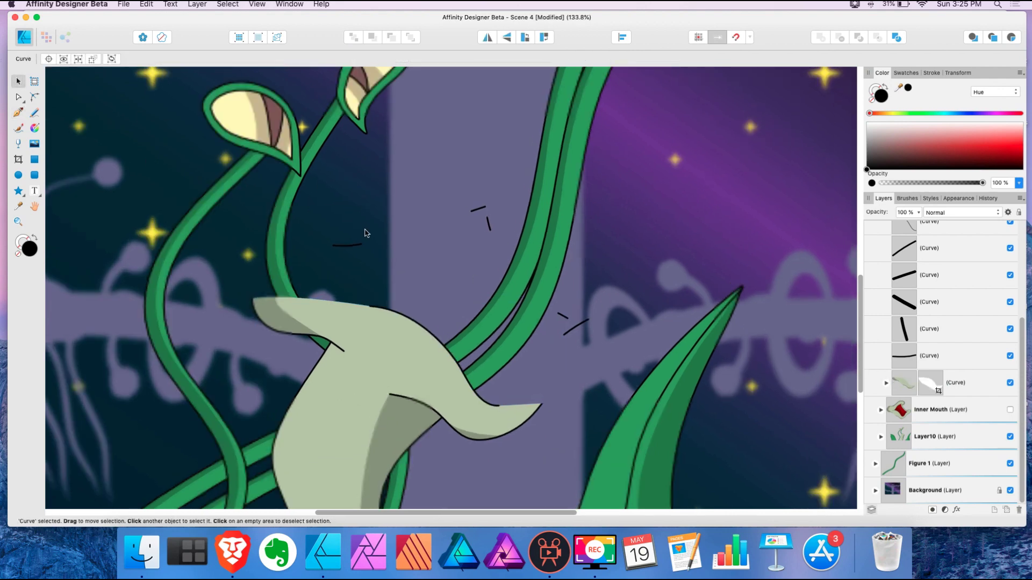
left_click(350, 252)
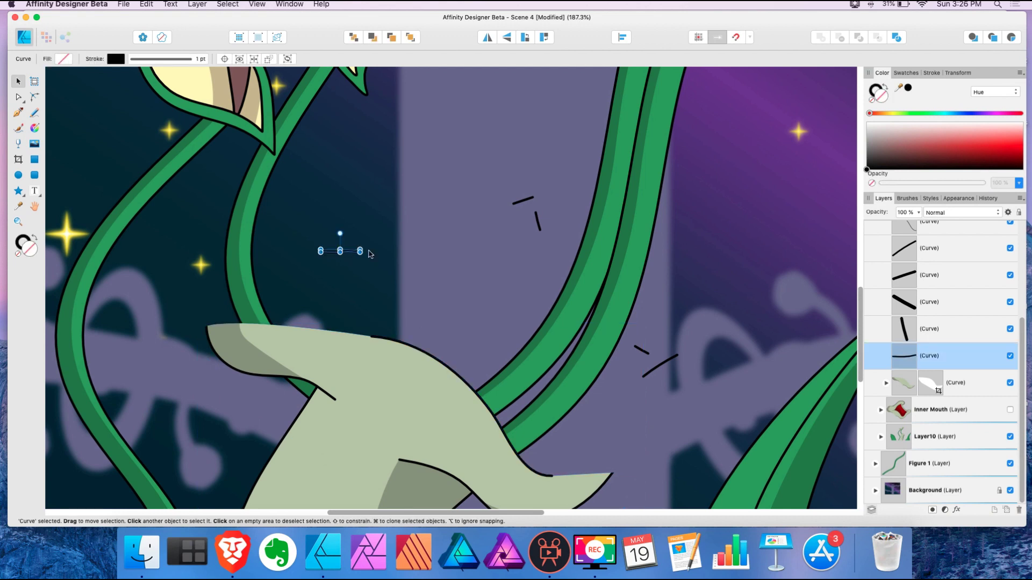
left_click(516, 213)
left_click(526, 199)
key("Delete")
left_click(537, 222)
key("Delete")
left_click(642, 351)
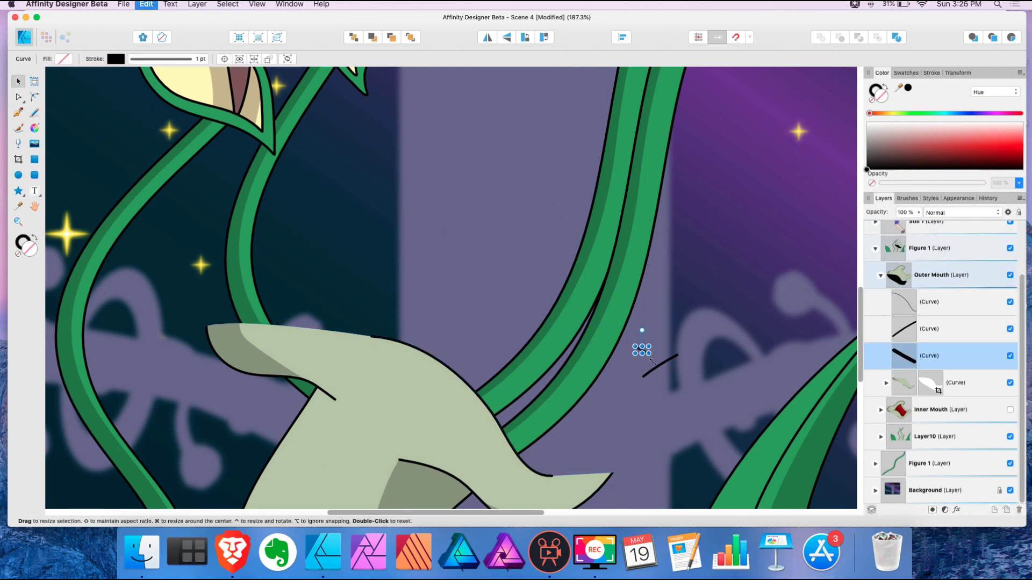
key("Delete")
left_click(644, 347)
key("Delete")
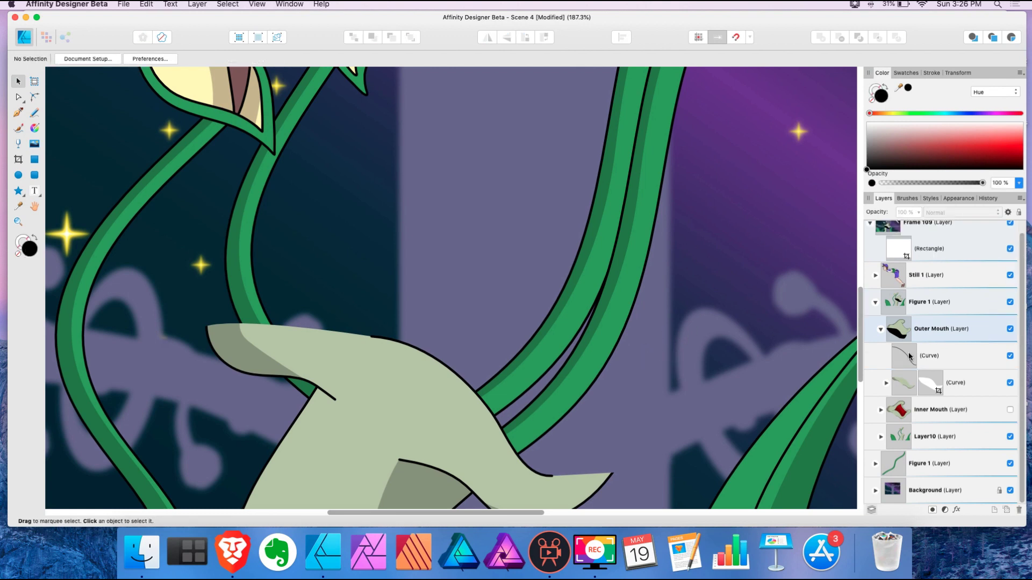
left_click(880, 331)
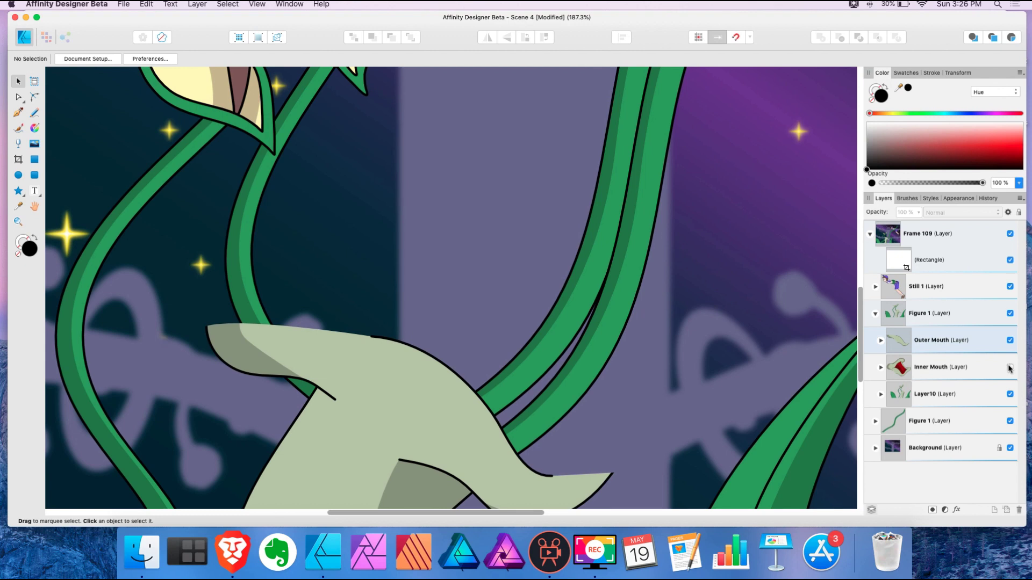
Show the Inner Mouth layer and check it with the Outer Mouth layer hidden and shown again
left_click(1010, 368)
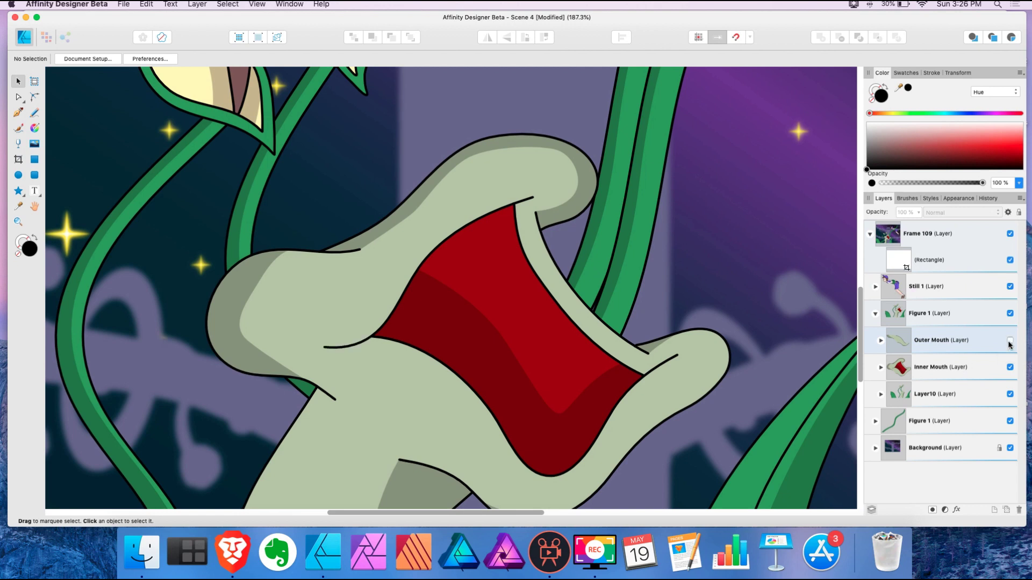
left_click(1010, 342)
left_click(350, 347)
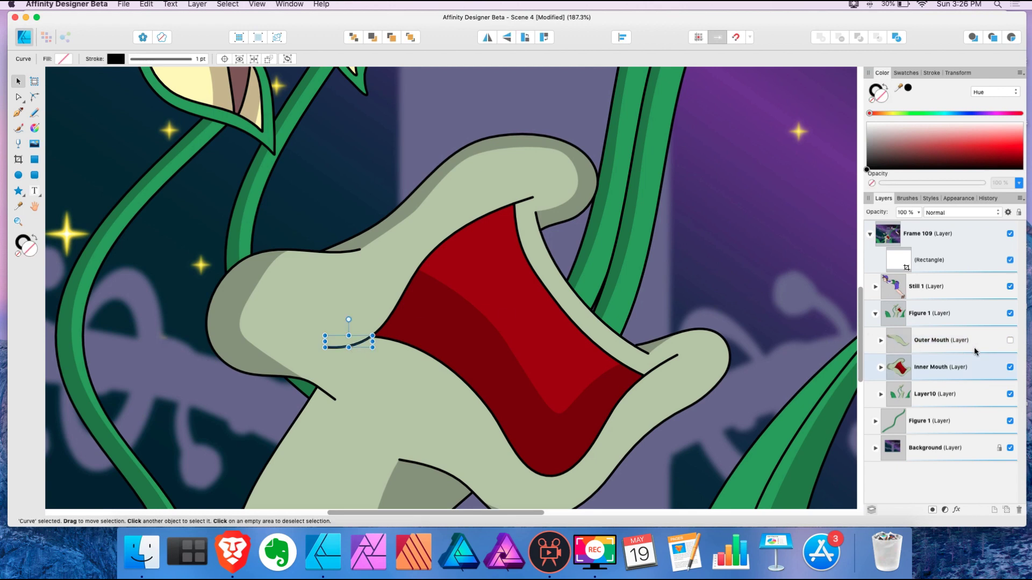
left_click(1010, 340)
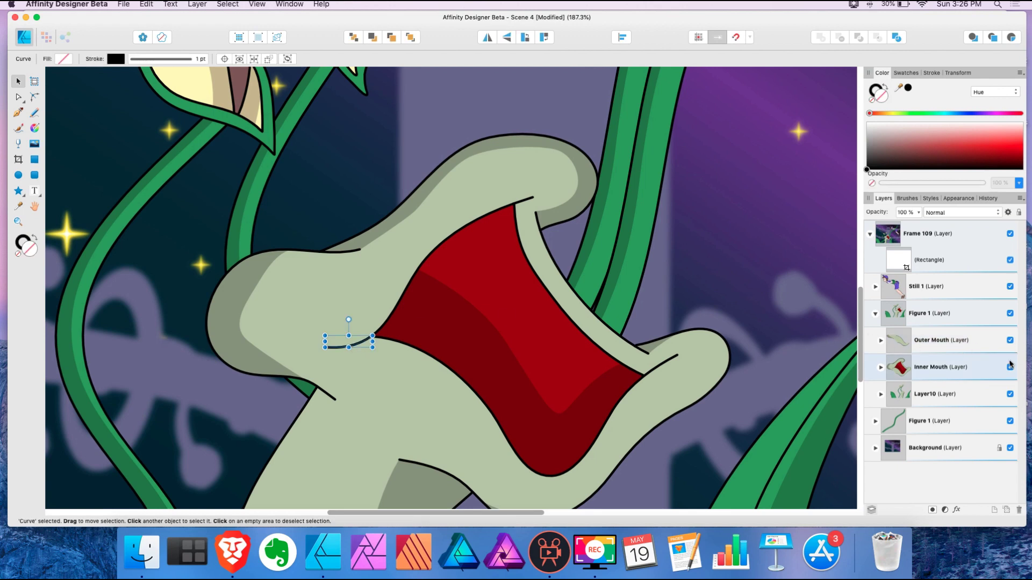
Undo the deletion of the short crease line at the inner mouth's left corner
left_click(983, 345)
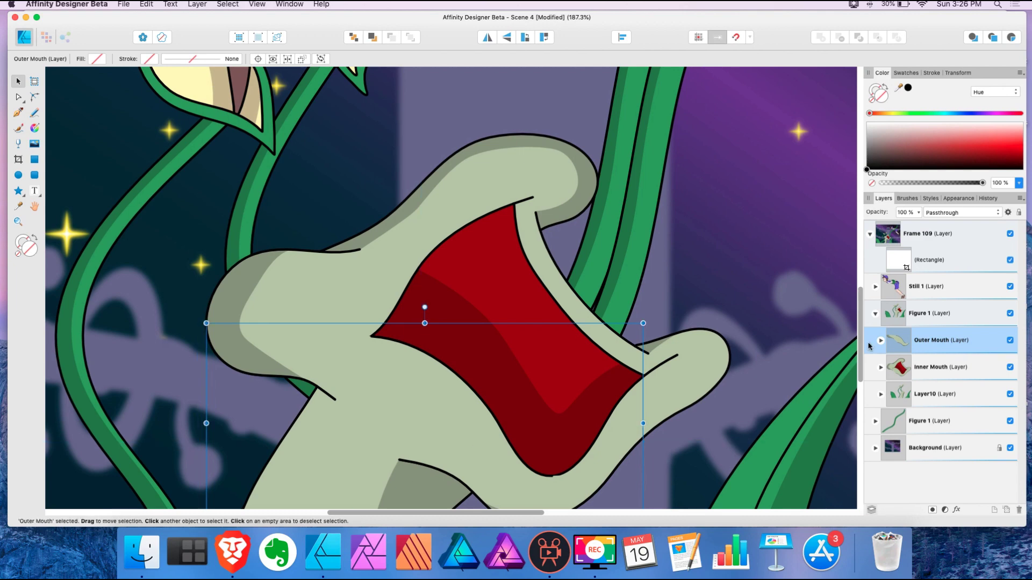
key("super+z")
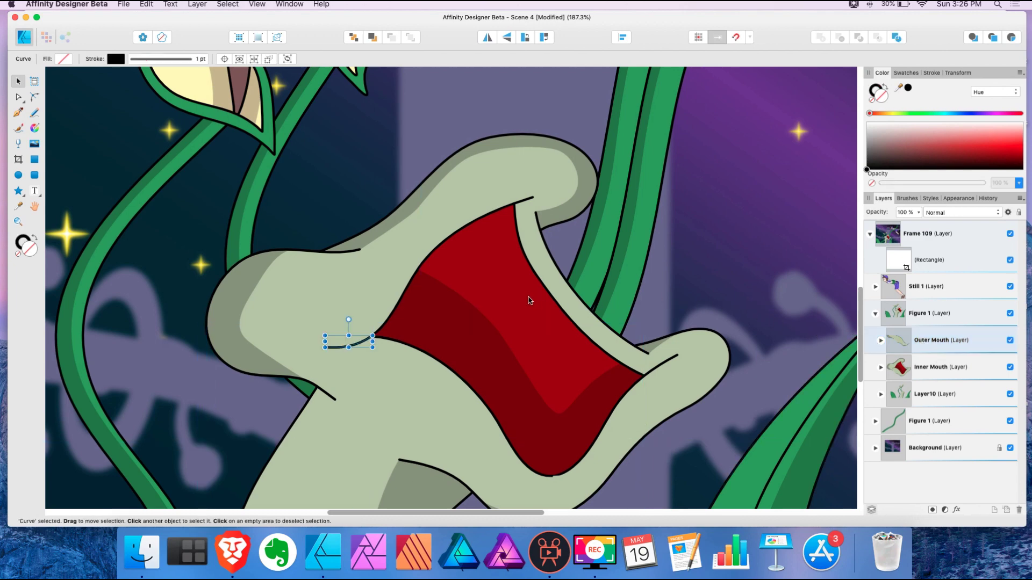
key("super+z")
Move the vine's Figure 1 layer between the Outer Mouth and Inner Mouth layers
scroll(538, 246, "down", 5)
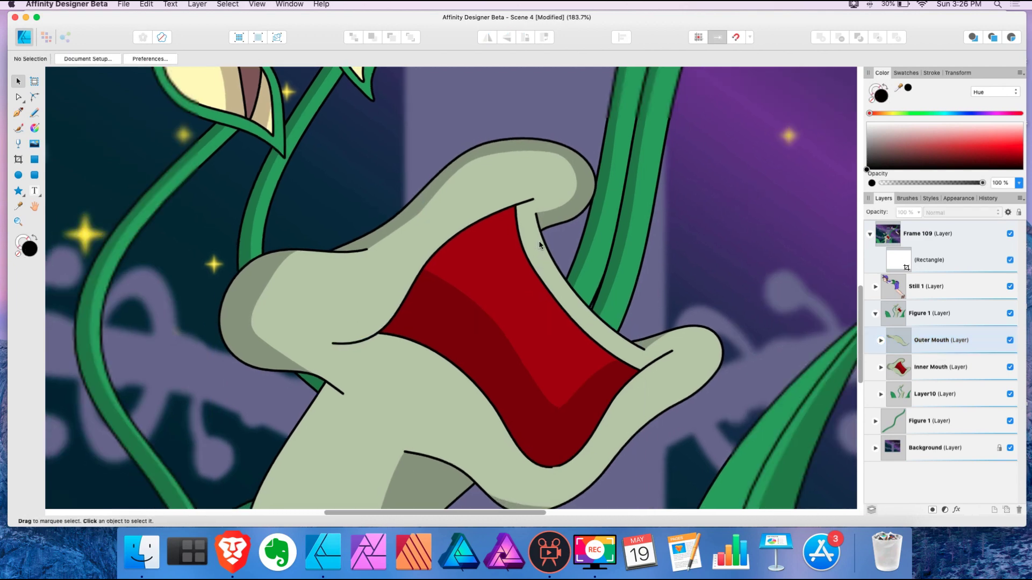
scroll(676, 290, "up", 1)
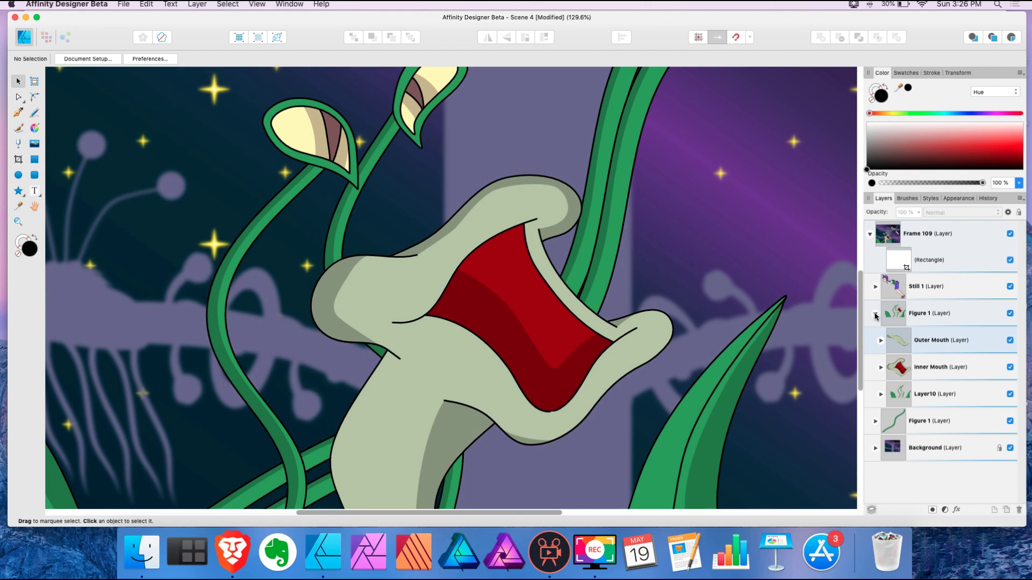
left_click(914, 422)
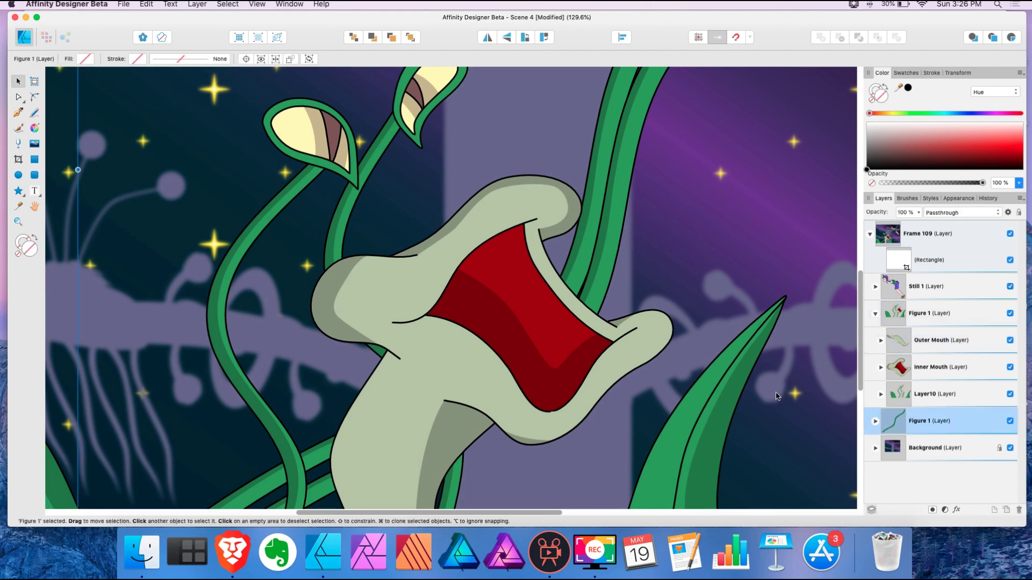
scroll(624, 328, "right", 3)
scroll(624, 328, "down", 3)
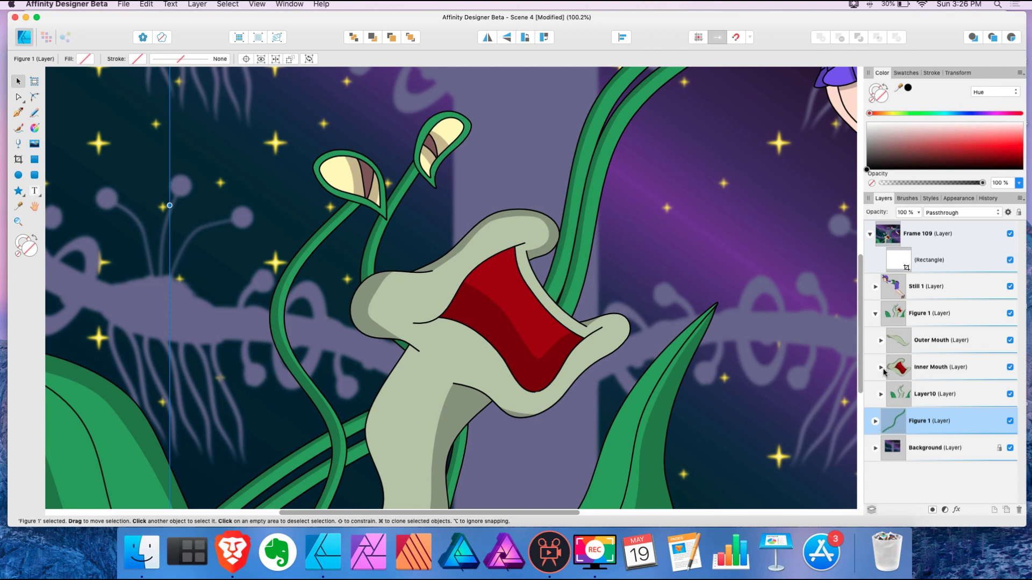
left_click_drag(907, 422, 892, 360)
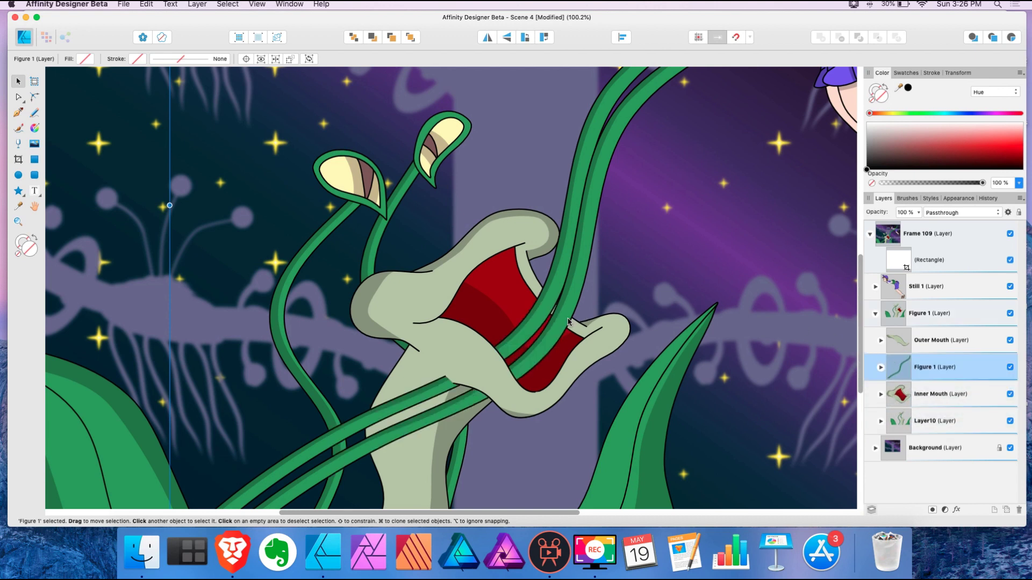
Draw a closed Pen shape in the vine layer from the lower lip up around the vines to the captured character
scroll(581, 318, "down", 4)
scroll(618, 310, "down", 1)
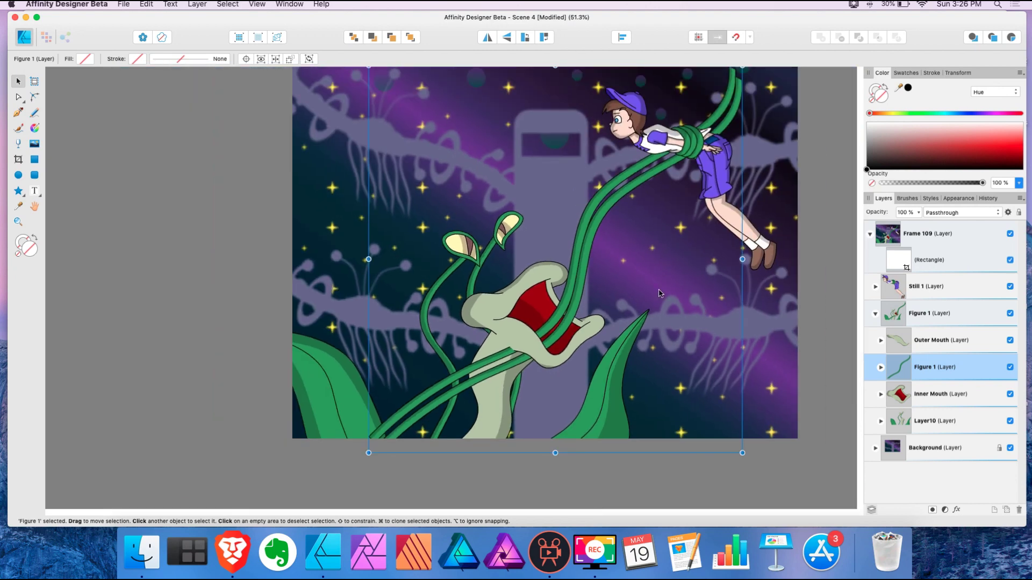
left_click(17, 112)
left_click(498, 327)
left_click_drag(544, 357, 558, 369)
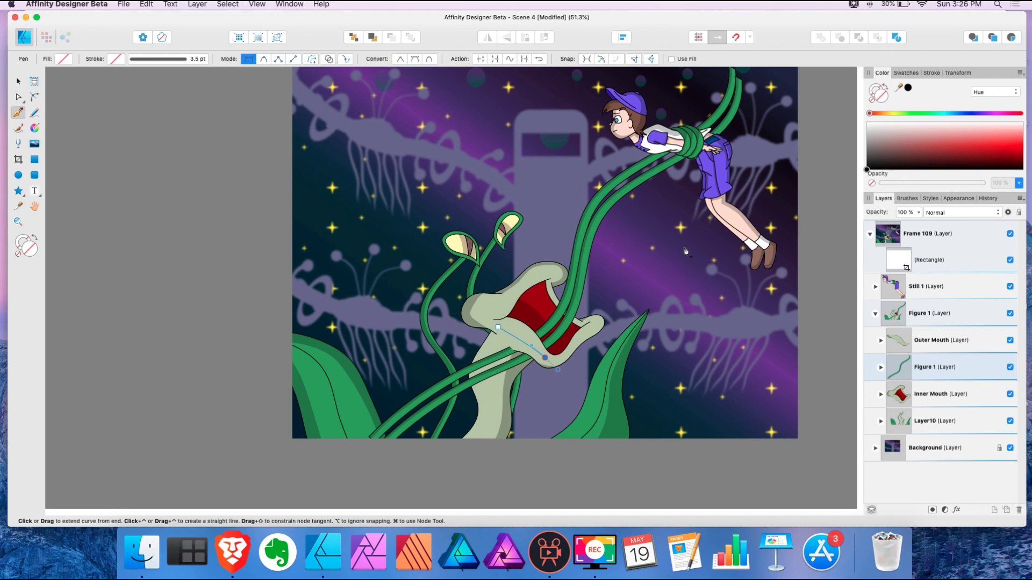
left_click(713, 161)
left_click(512, 195)
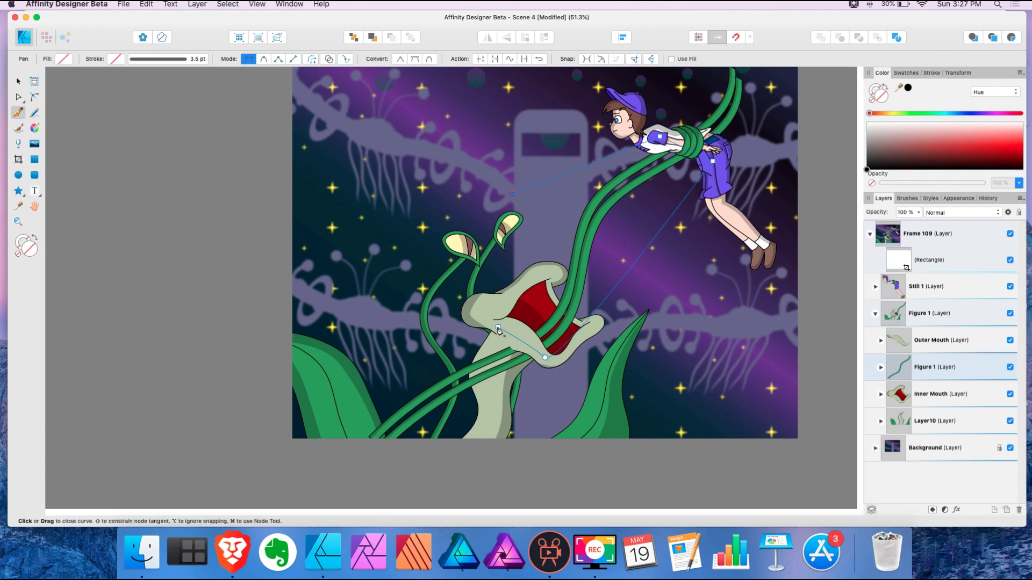
left_click(498, 328)
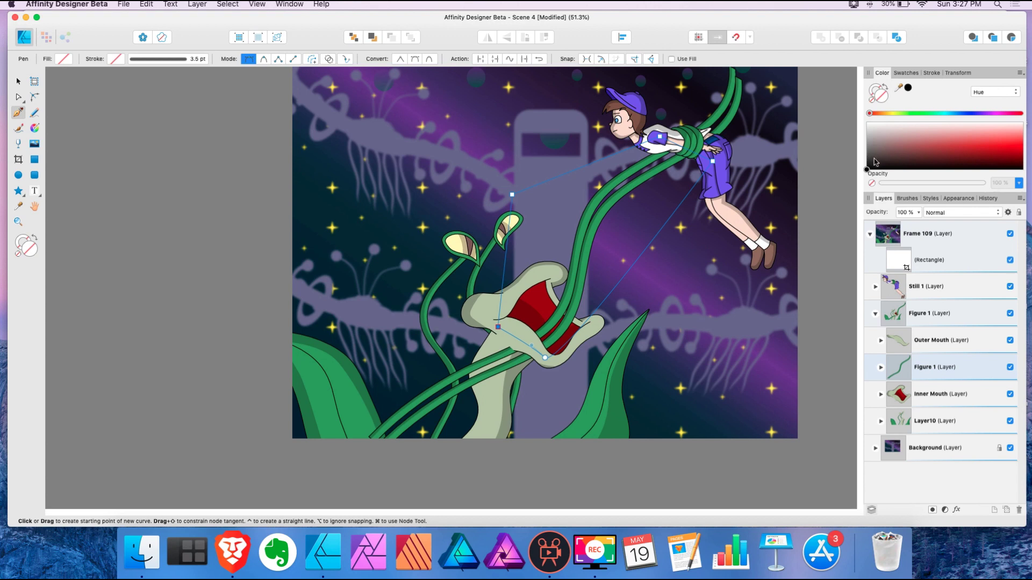
Fill the closed shape with black and apply it as a mask to the vine's Figure 1 layer
left_click(876, 161)
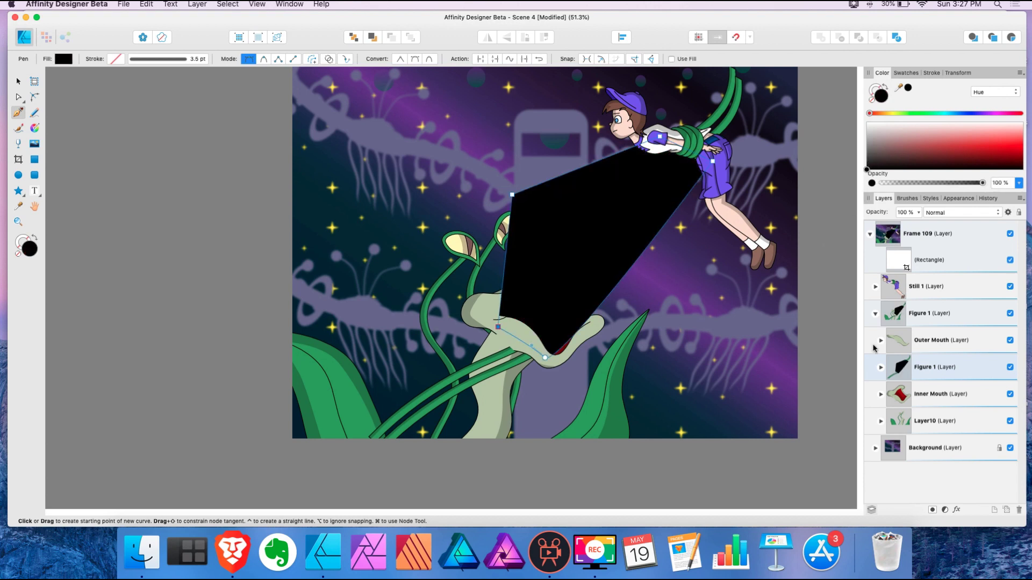
left_click(881, 369)
left_click_drag(910, 394, 906, 371)
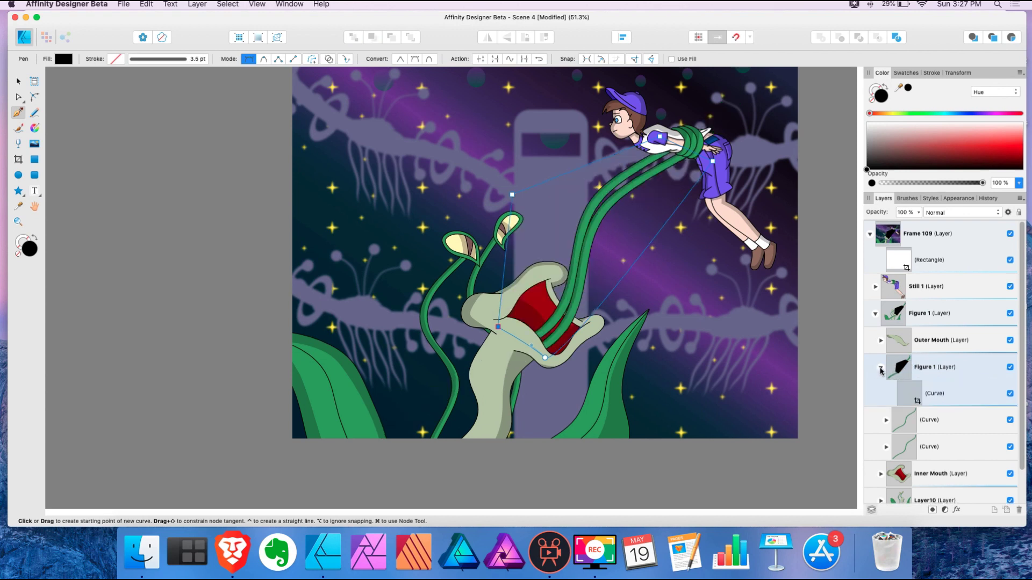
left_click(881, 368)
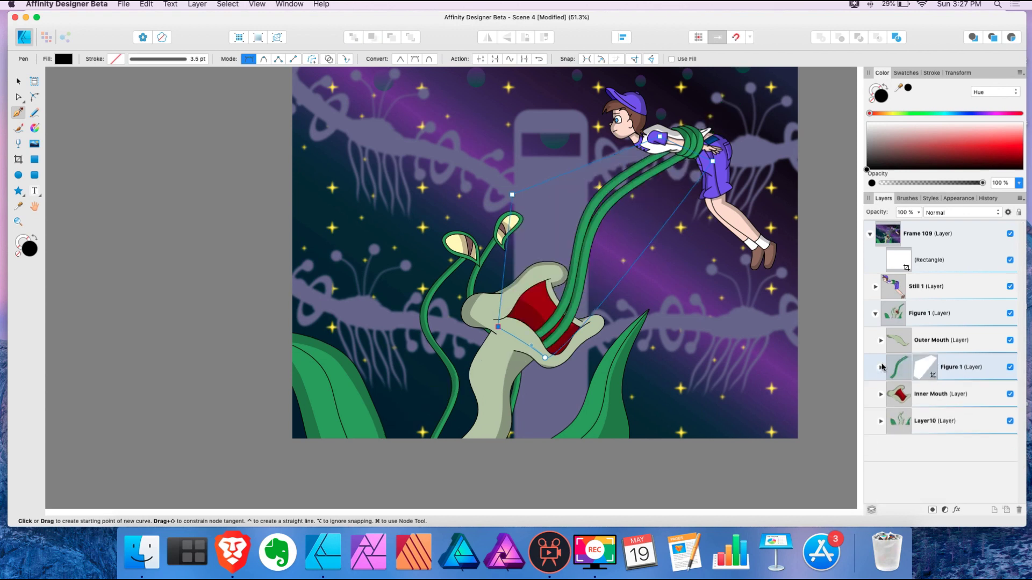
Rotate the character's Still 1 layer head-down over the mouth and place it between the Outer Mouth and vine layers
key("v")
key("Escape")
left_click(924, 286)
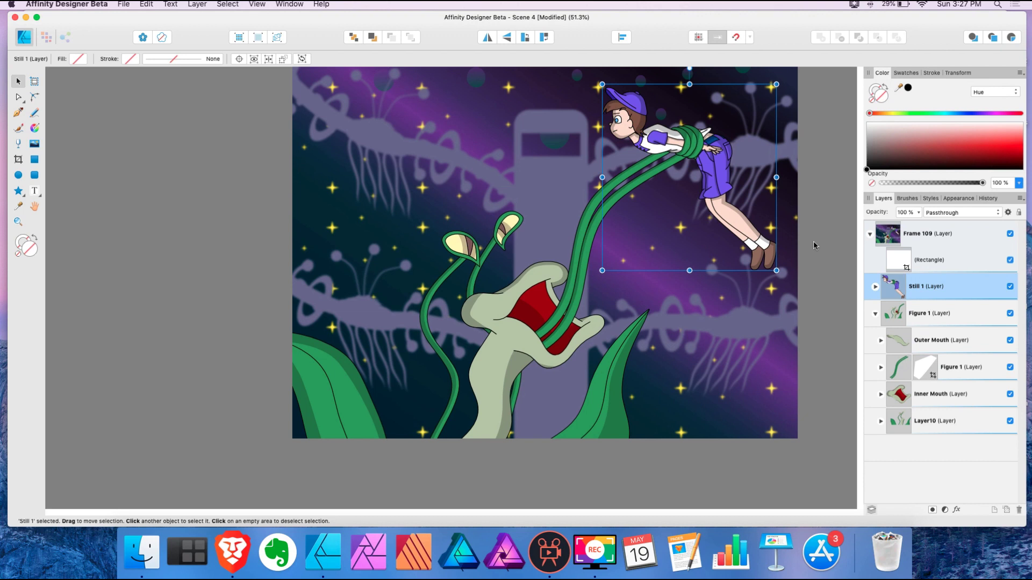
left_click_drag(779, 281, 774, 133)
left_click_drag(718, 165, 602, 303)
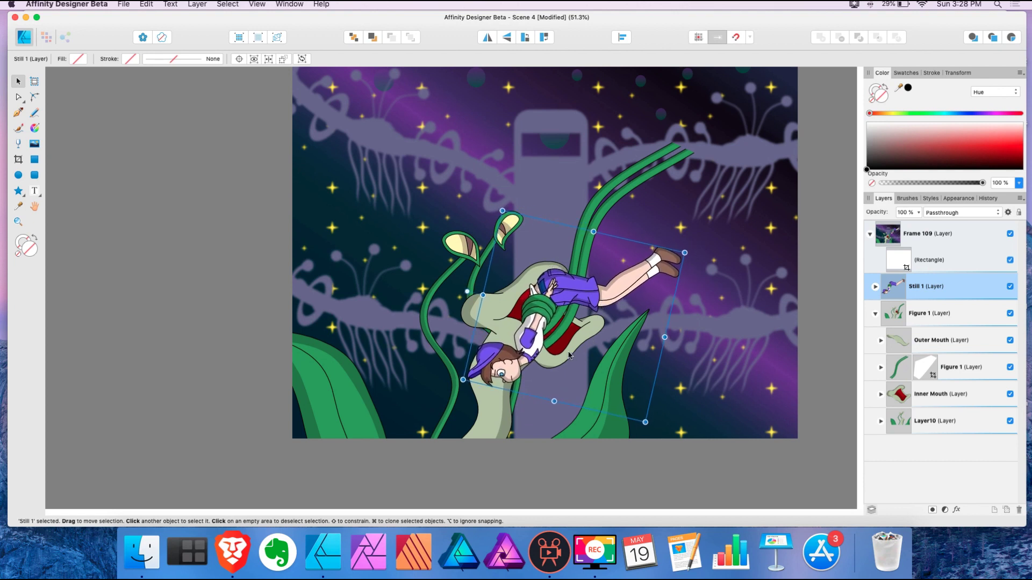
left_click_drag(529, 376, 529, 376)
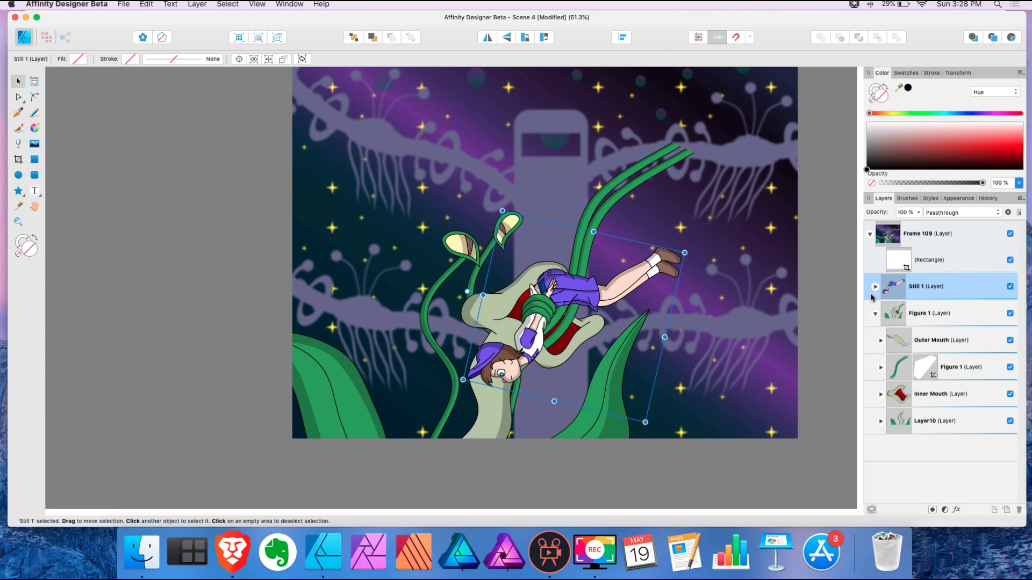
left_click_drag(900, 287, 886, 359)
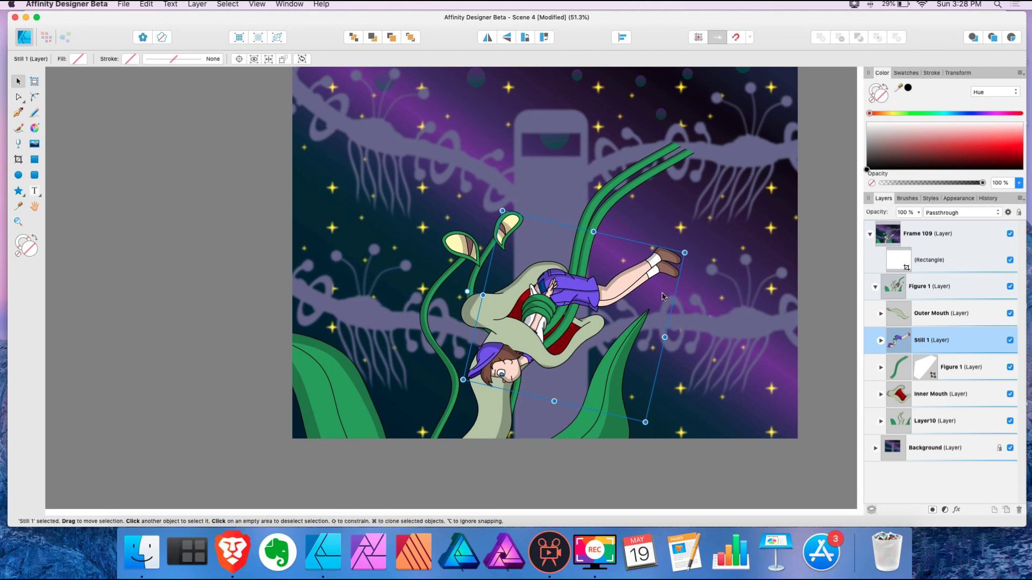
Draw a closed Pen shape in the Still 1 layer from the lower lip edge around the character's body and legs
left_click(17, 114)
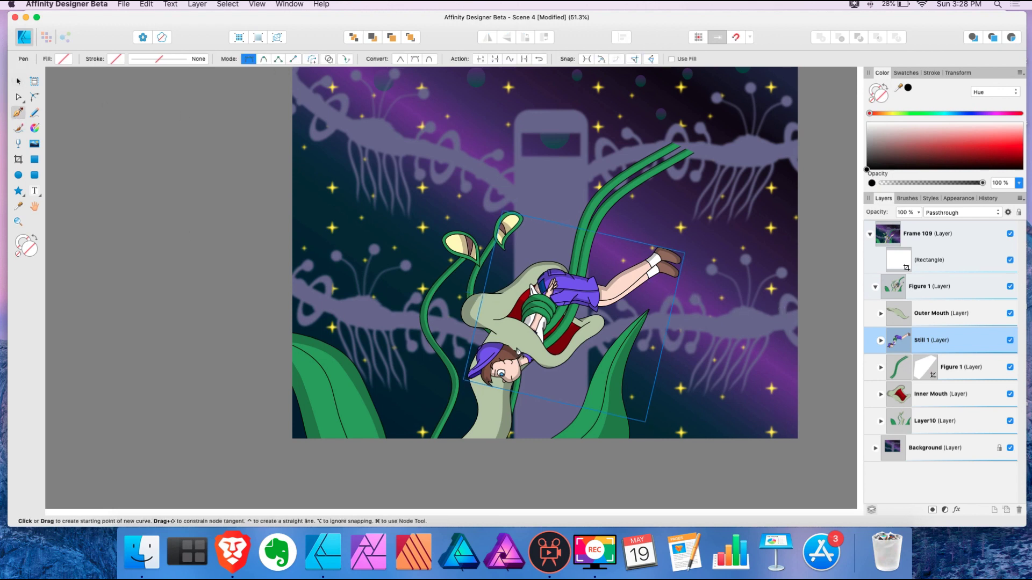
left_click(709, 283)
left_click(692, 229)
left_click(531, 246)
left_click(495, 325)
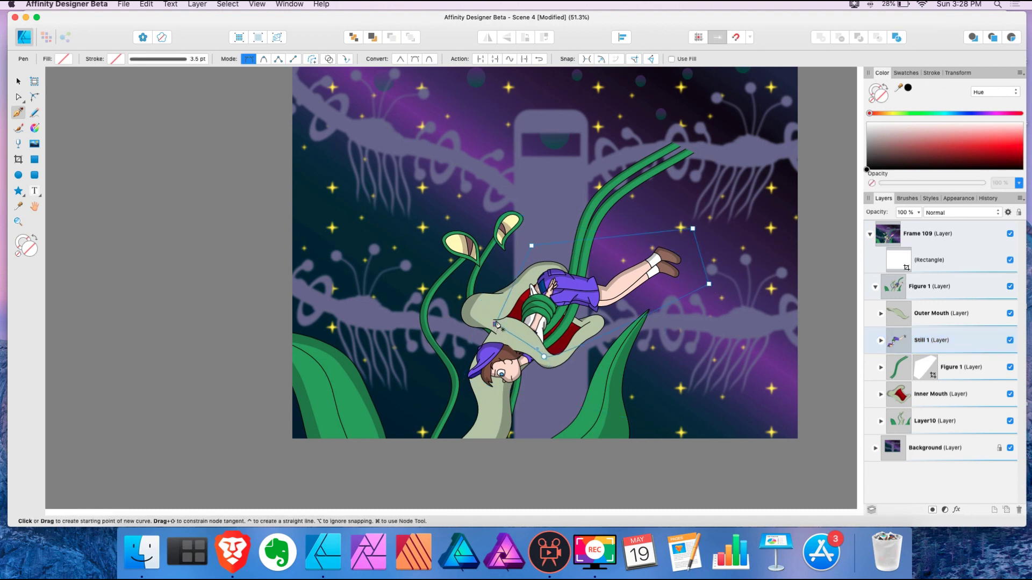
Fill the closed shape around the character with black and apply it as a mask to the Still 1 layer
left_click_drag(869, 162, 866, 170)
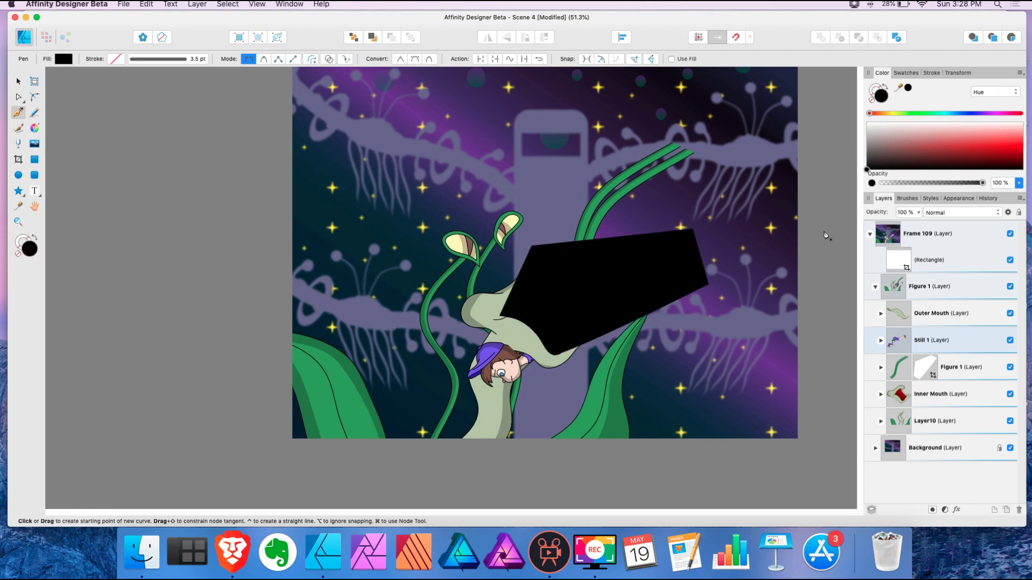
left_click(880, 342)
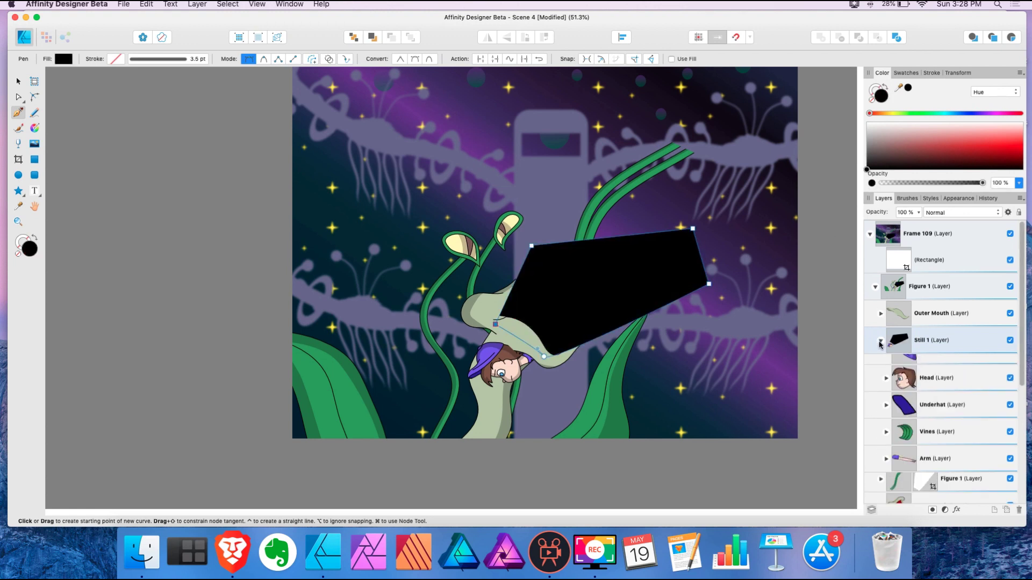
left_click_drag(908, 370, 900, 338)
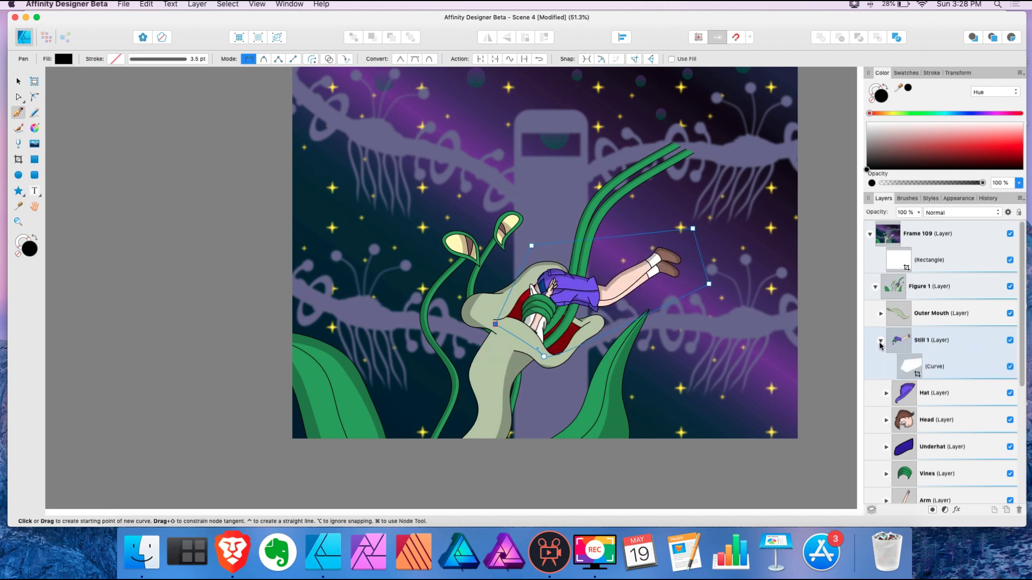
left_click(881, 342)
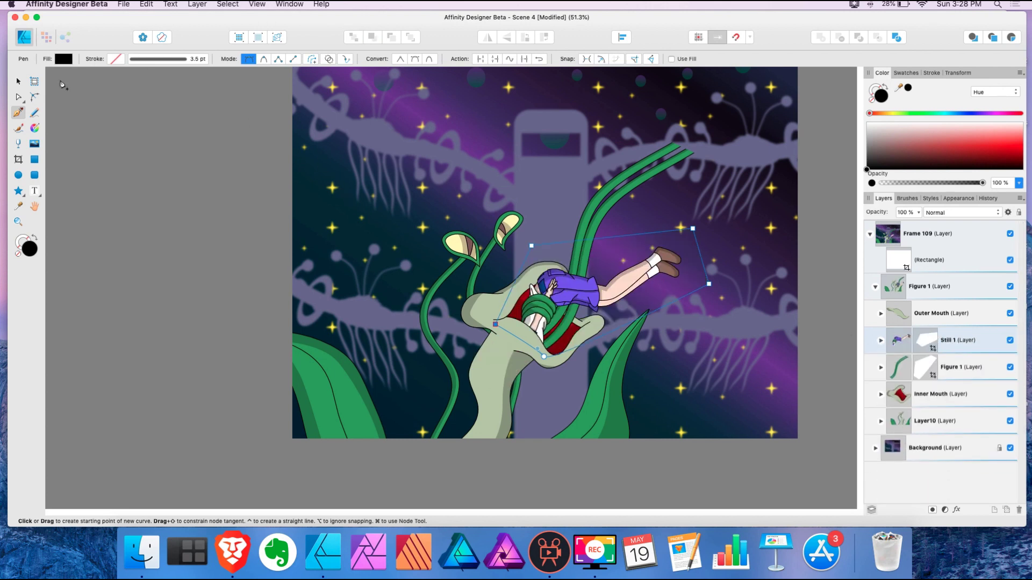
Select the plant's stalk curve in Layer10 and resculpt its upper edge beneath the lower lip with the Pencil tool
left_click(18, 81)
scroll(533, 417, "up", 2)
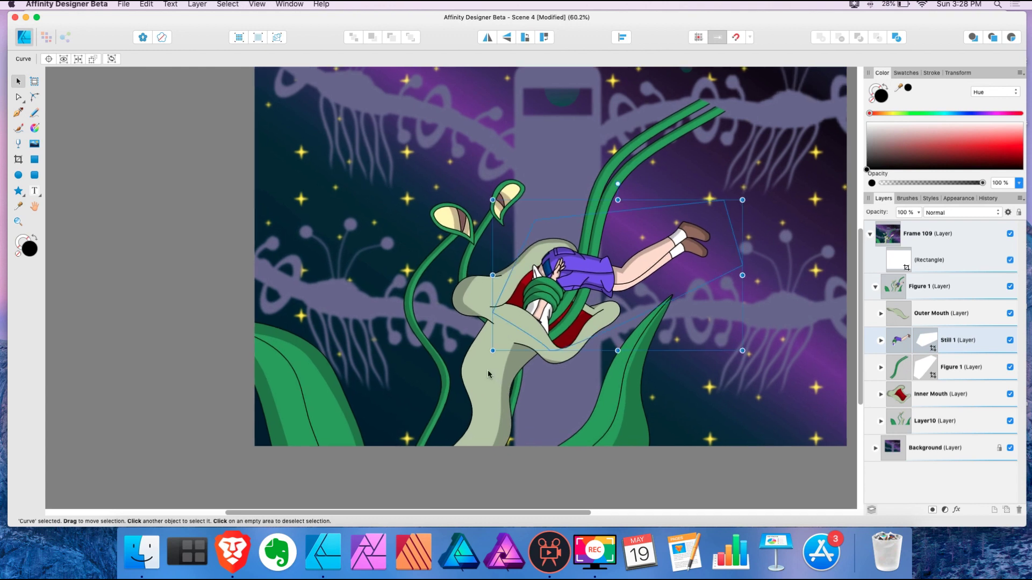
left_click(488, 370)
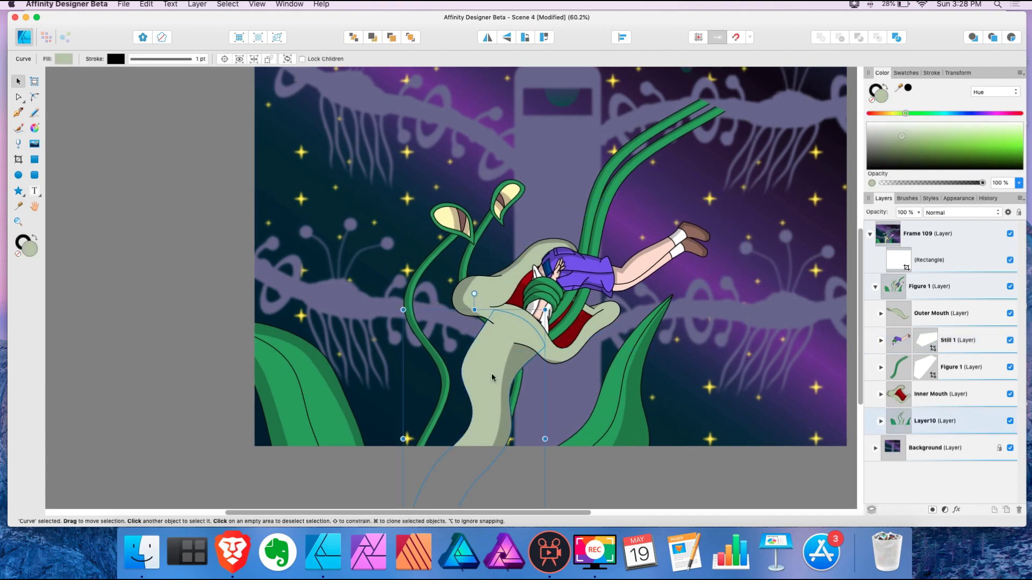
left_click(38, 112)
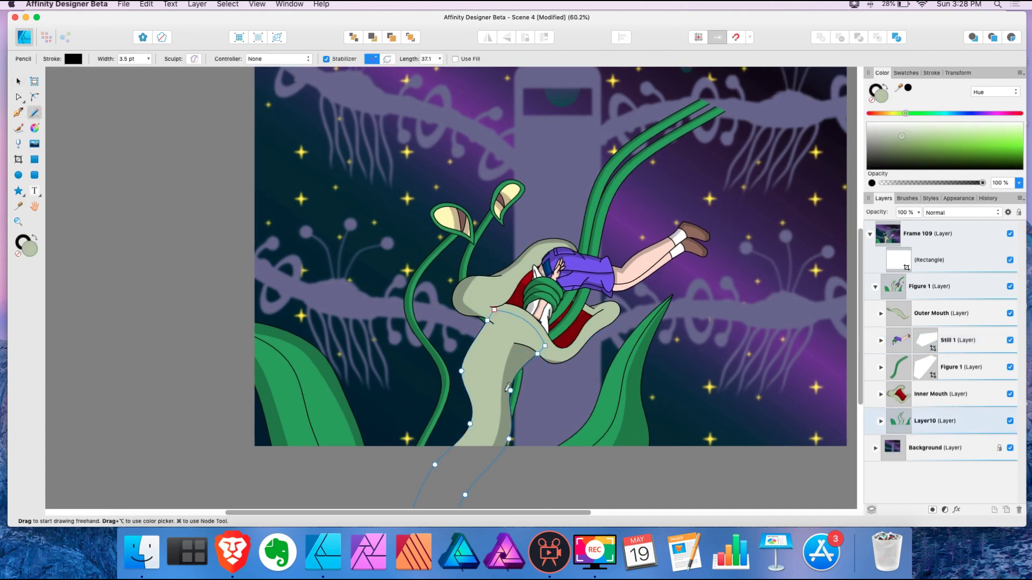
left_click(194, 59)
left_click_drag(545, 345, 547, 349)
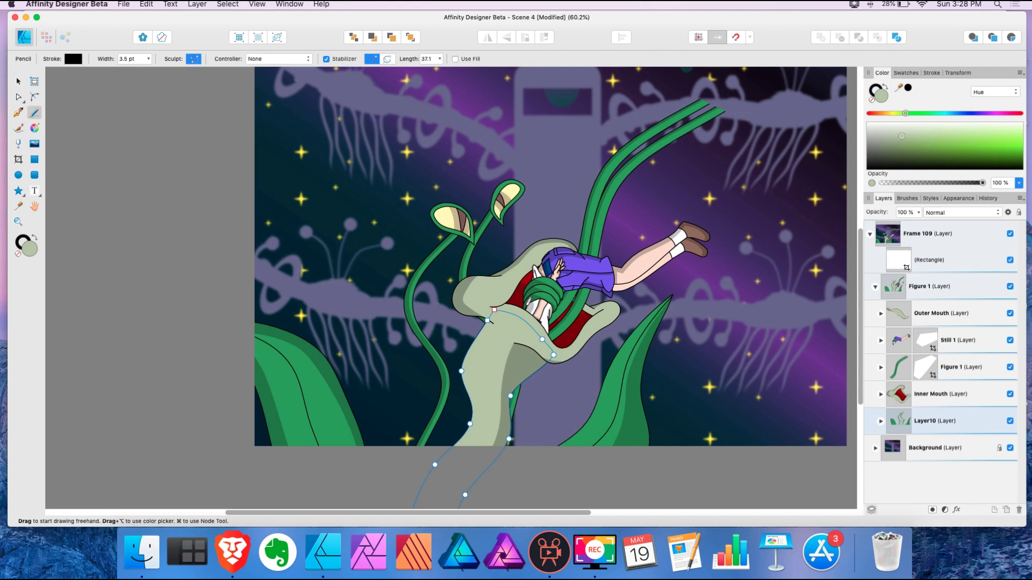
Reshape the vine layer's mask by moving its nodes inward to hide the vines rising above the captured character
scroll(539, 347, "down", 2)
key("a")
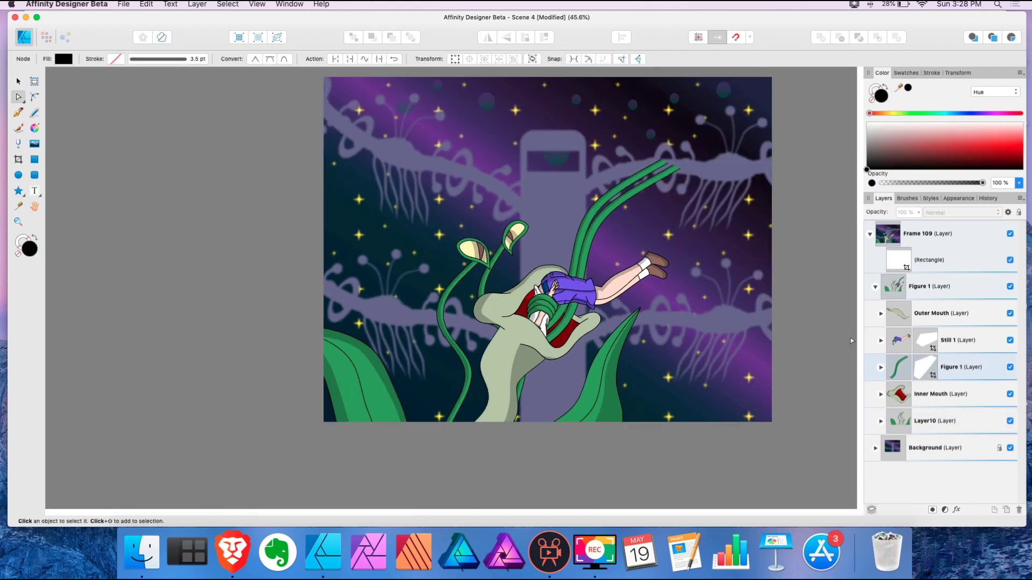
left_click(933, 370)
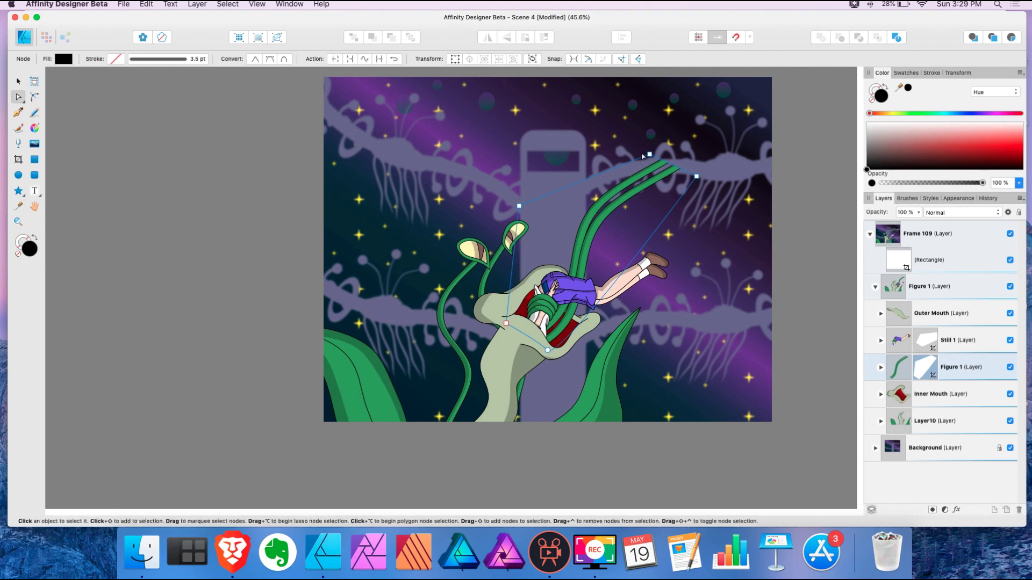
left_click(616, 282)
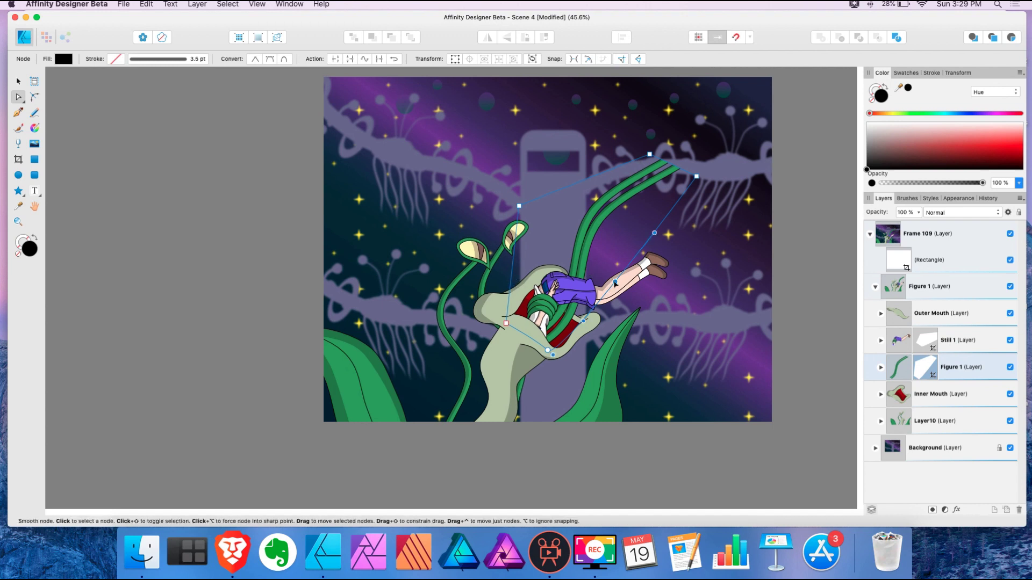
left_click_drag(696, 176, 540, 277)
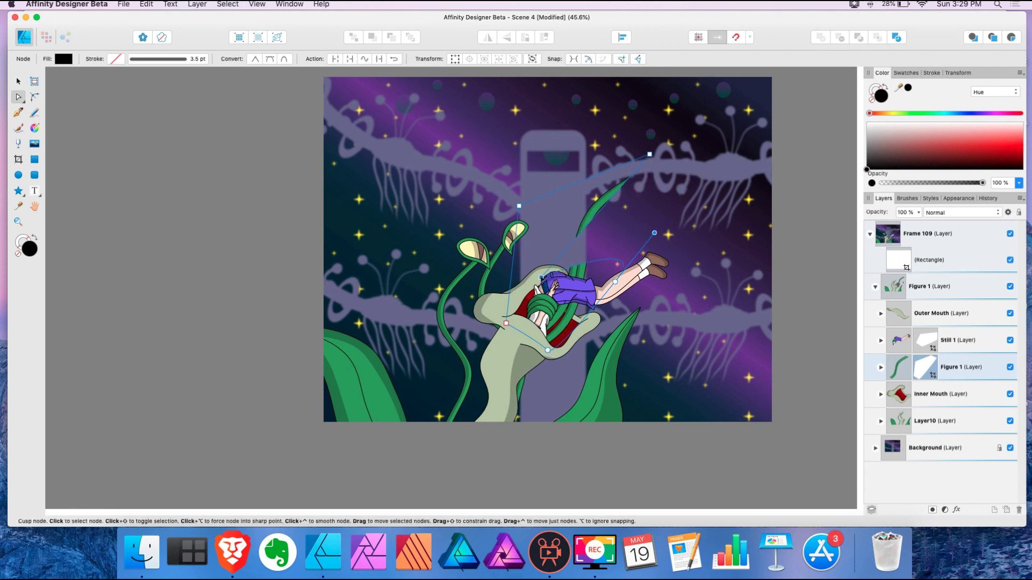
left_click(615, 282, "alt")
left_click_drag(616, 282, 602, 294)
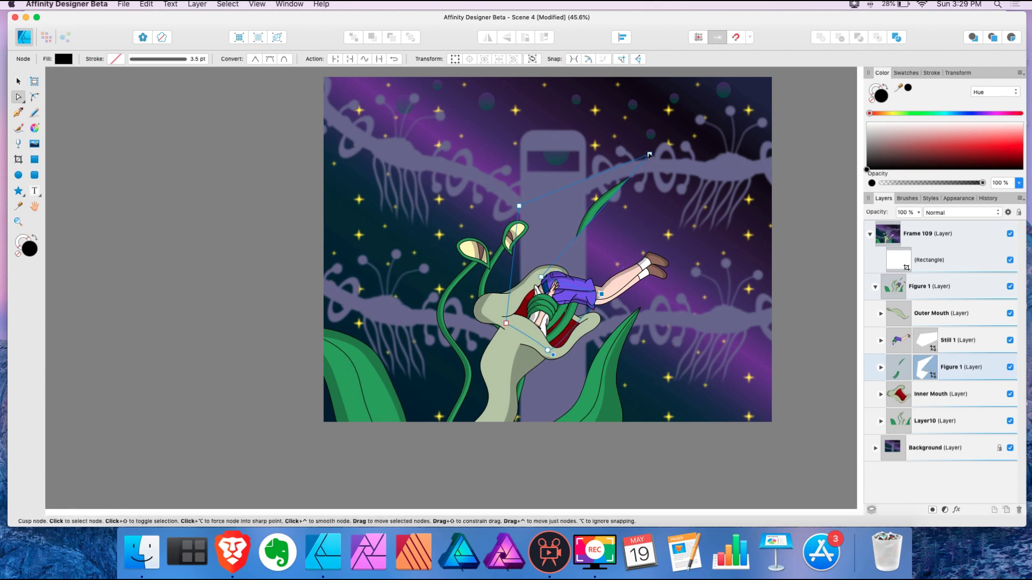
left_click_drag(648, 156, 519, 211)
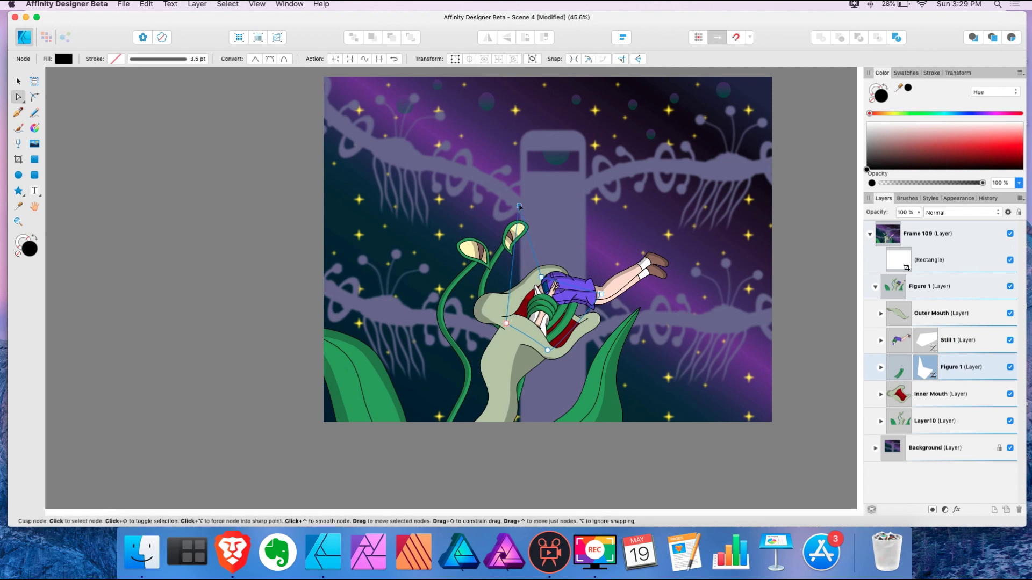
left_click(540, 264)
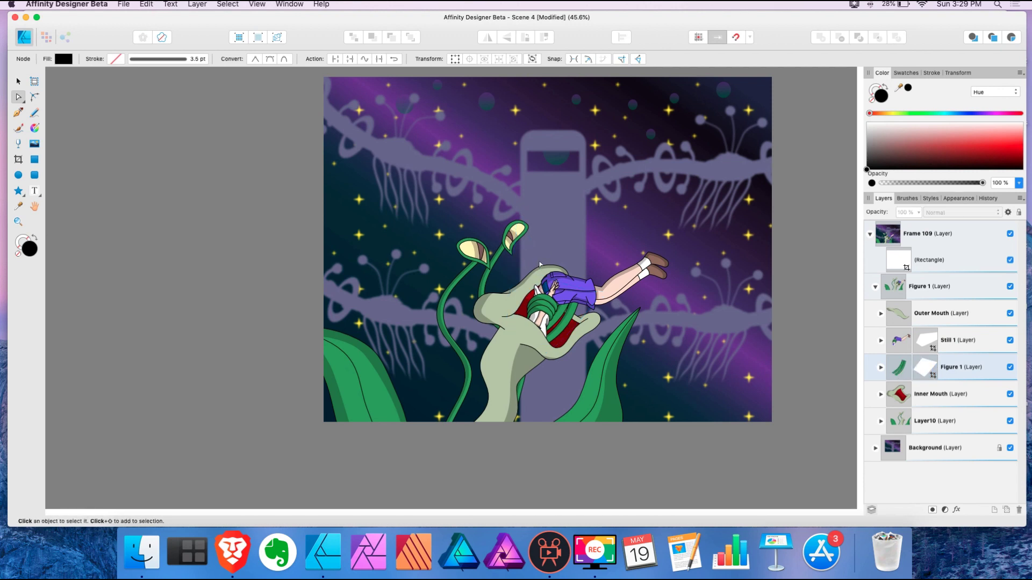